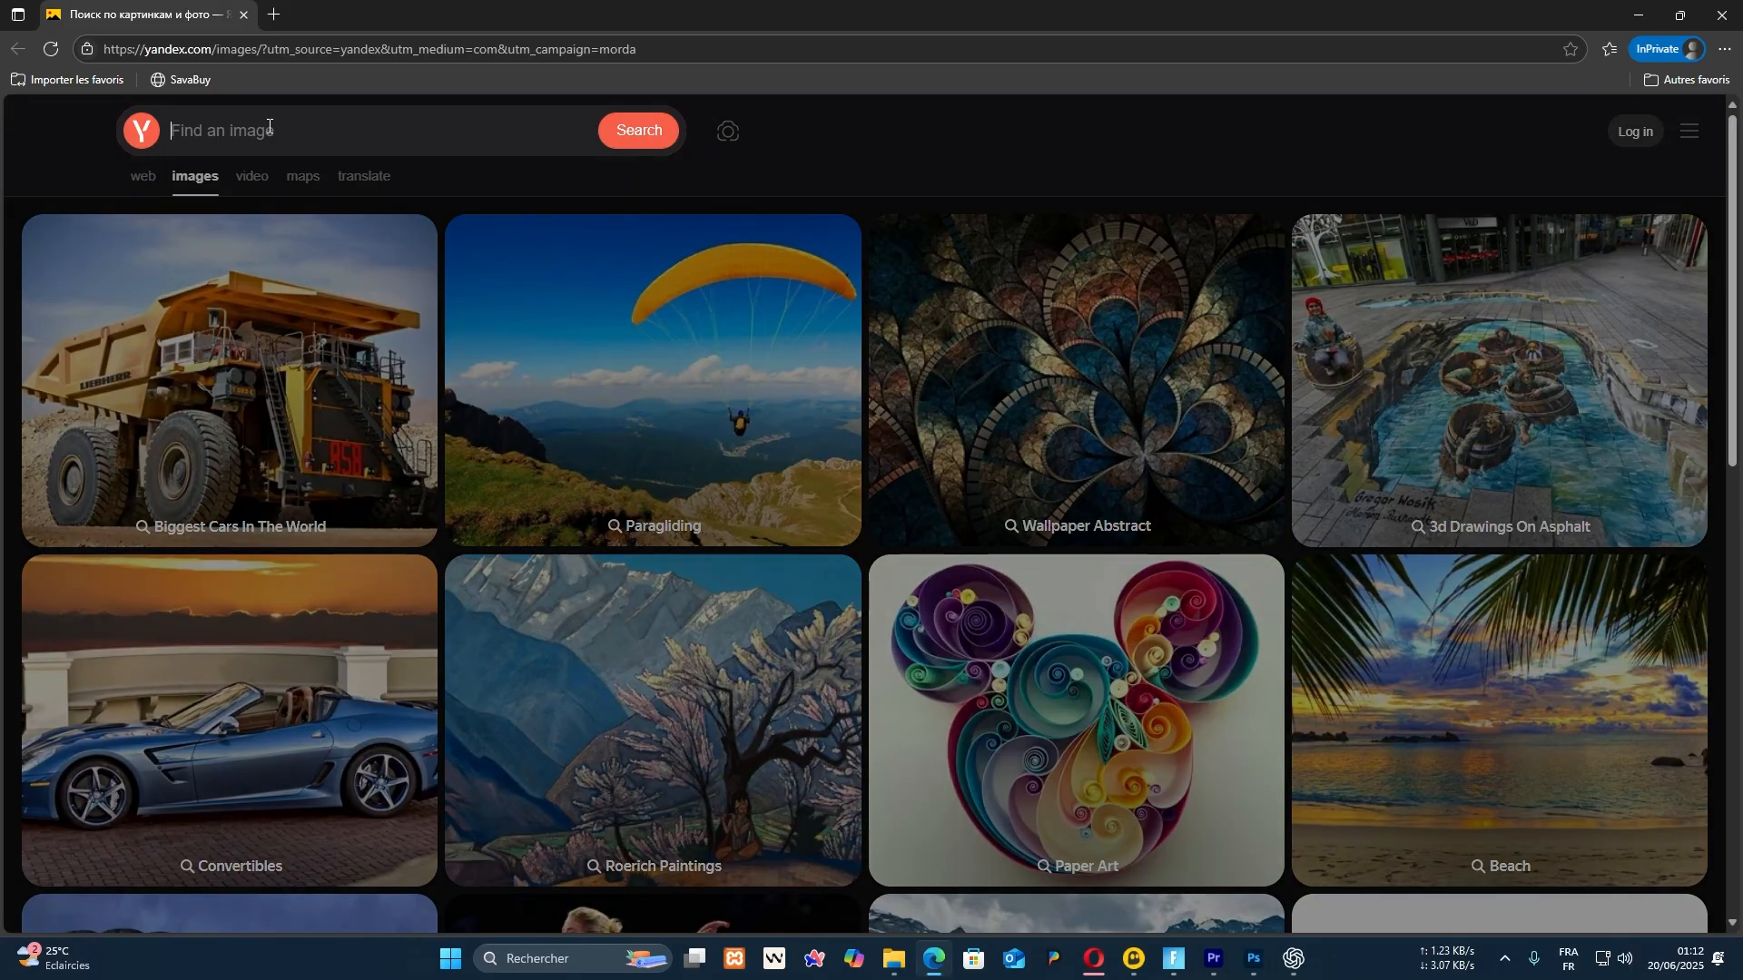
Search Yandex Images for "mockup telephone"
text(mocku)
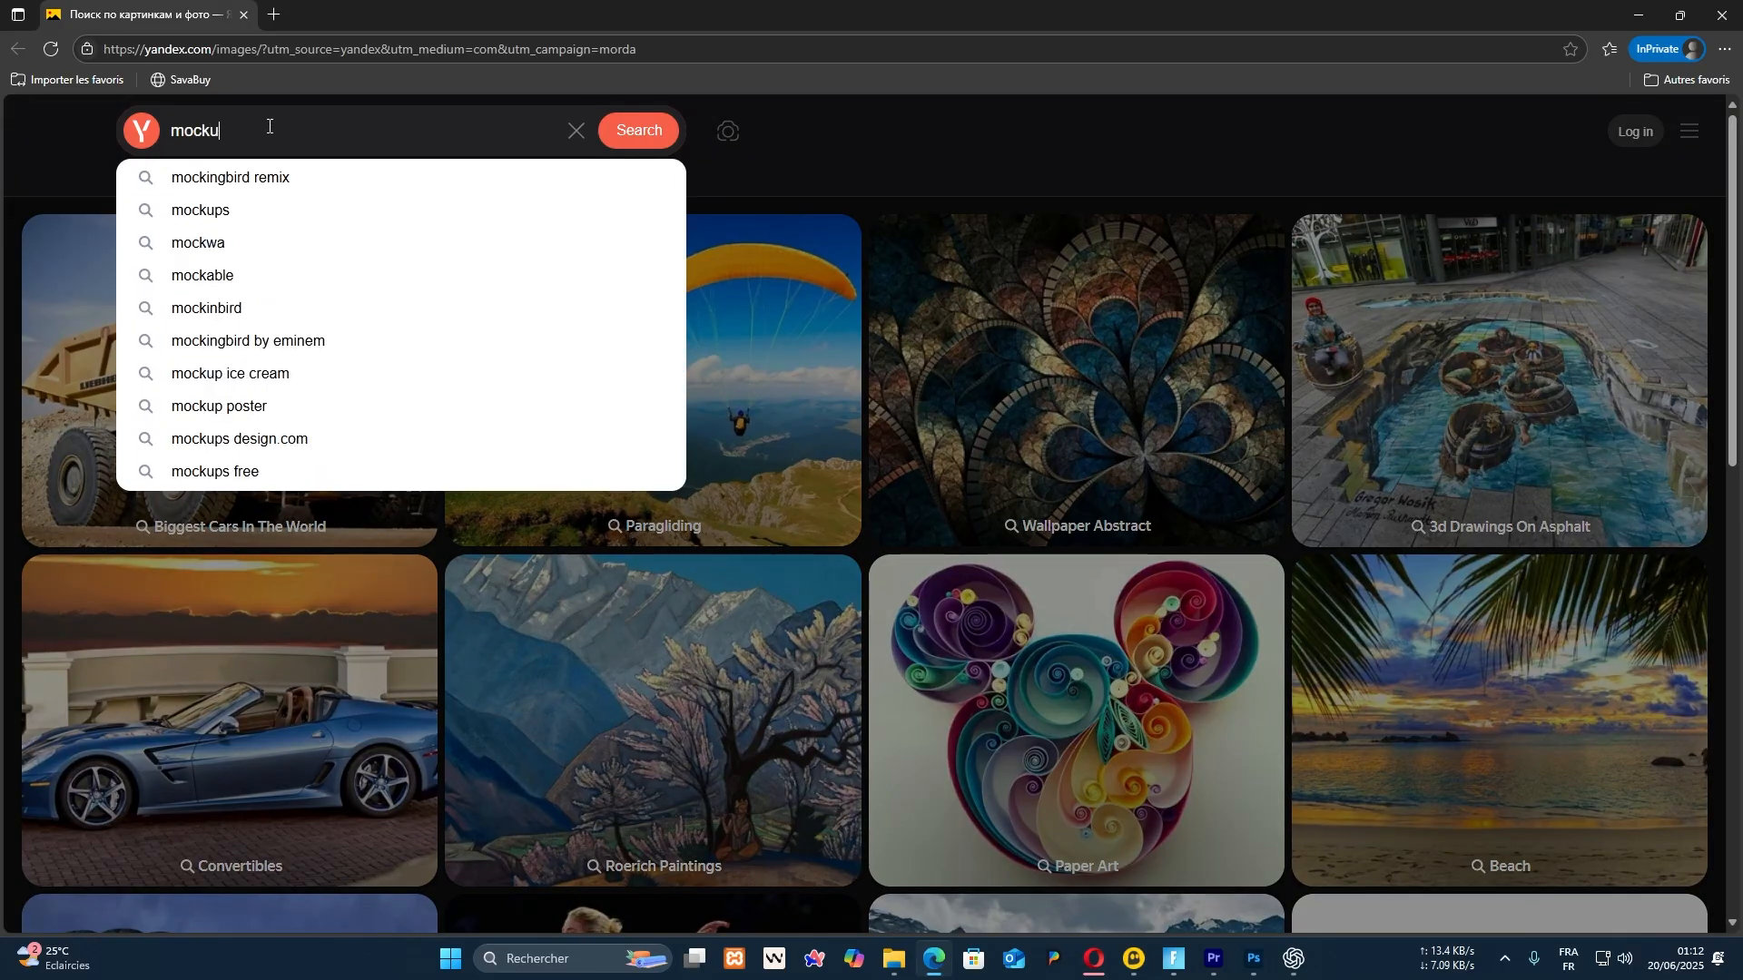
text(p telephone)
key(Return)
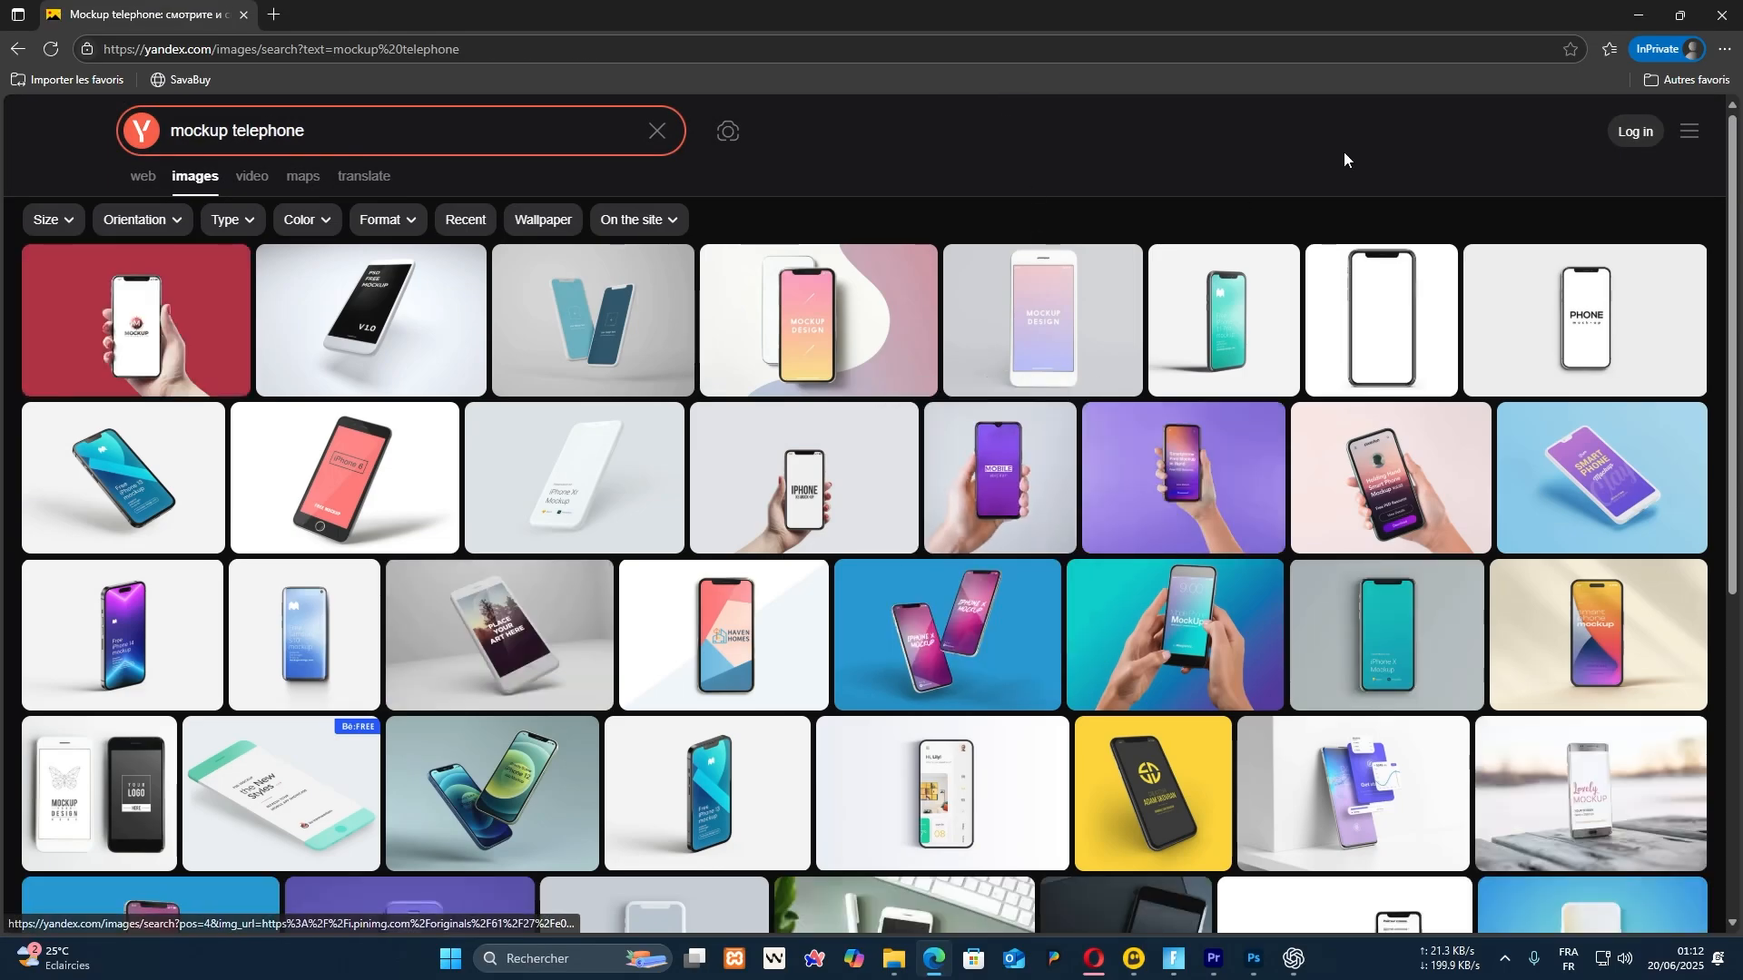
Open the full-size mockup picture with two floating iPhone 12 phones from the results and copy the image
scroll(1167, 174, down, 2)
scroll(1165, 173, down, 1)
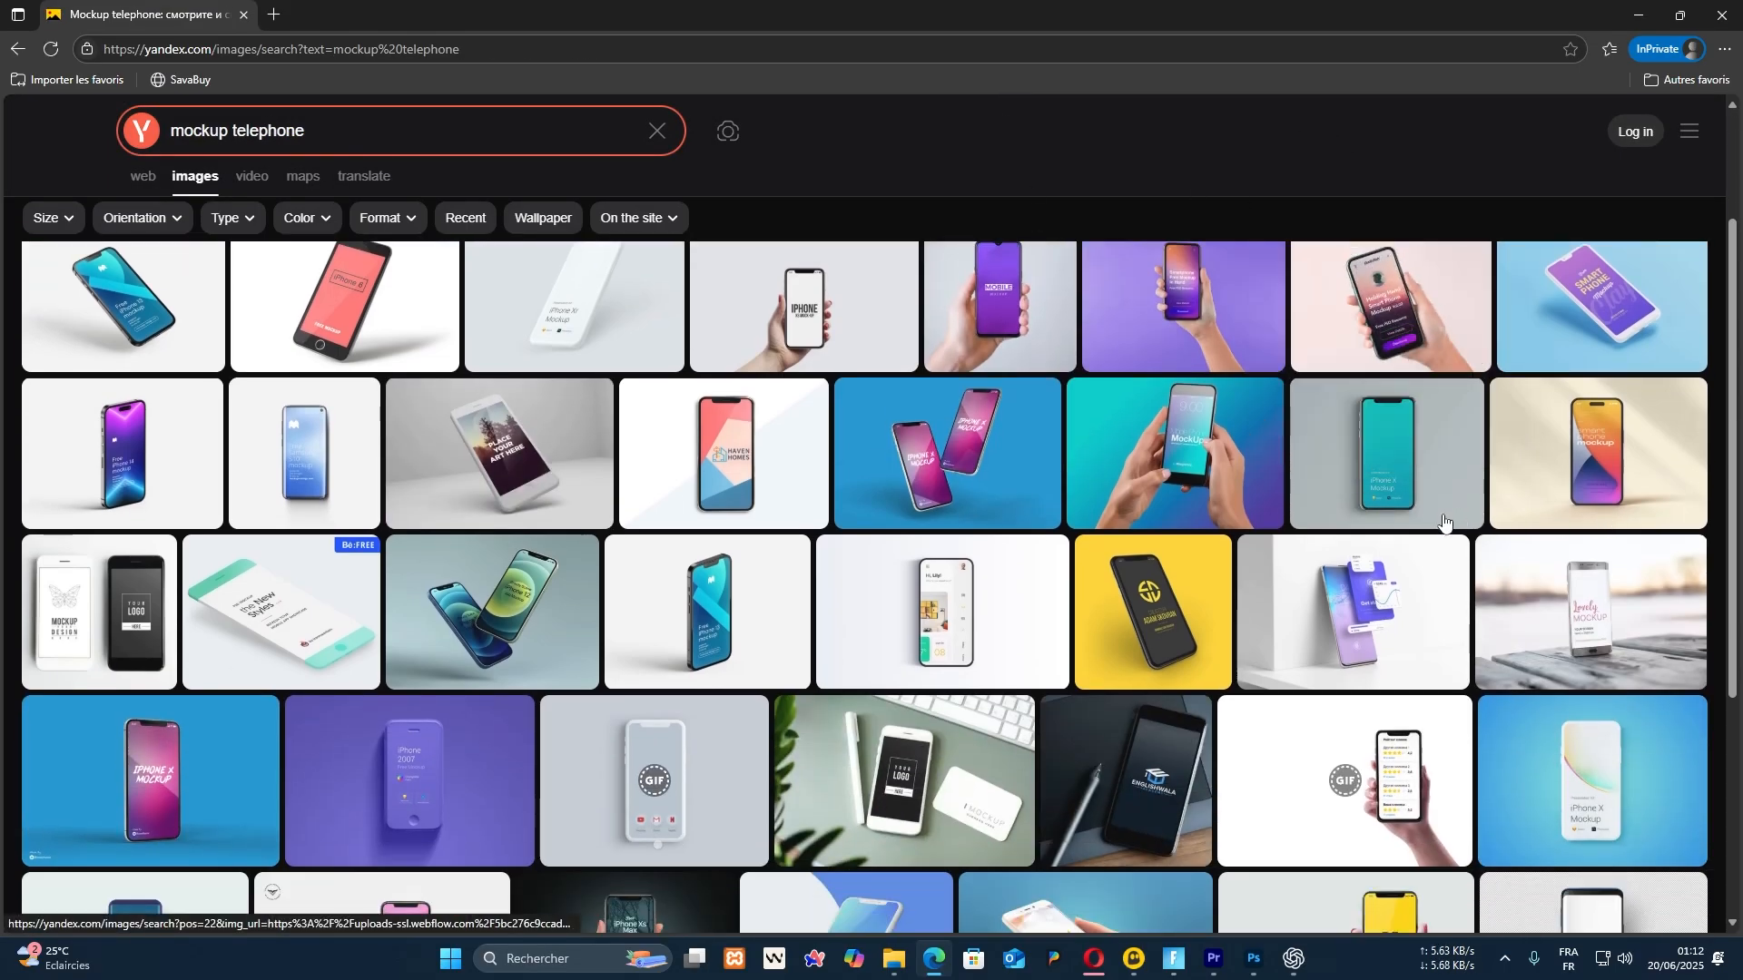
click(555, 687)
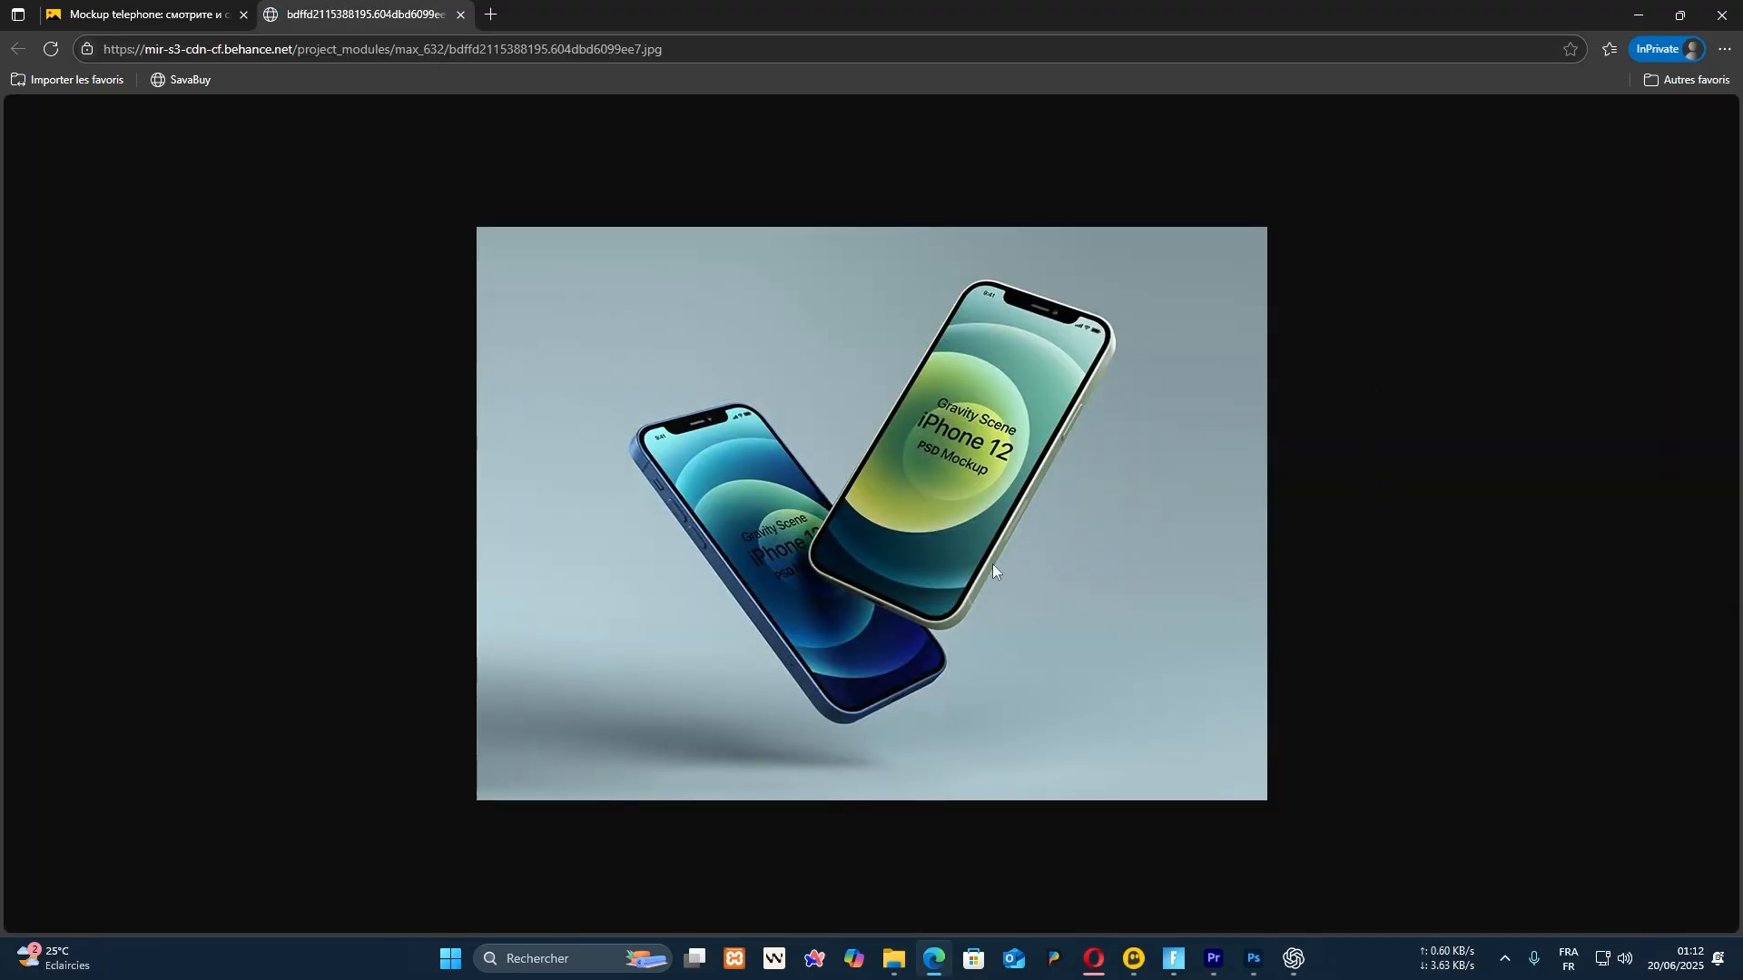
right_click(928, 461)
click(1005, 536)
Switch to ChatGPT and paste the copied phone mockup into the message of a new chat
click(1293, 958)
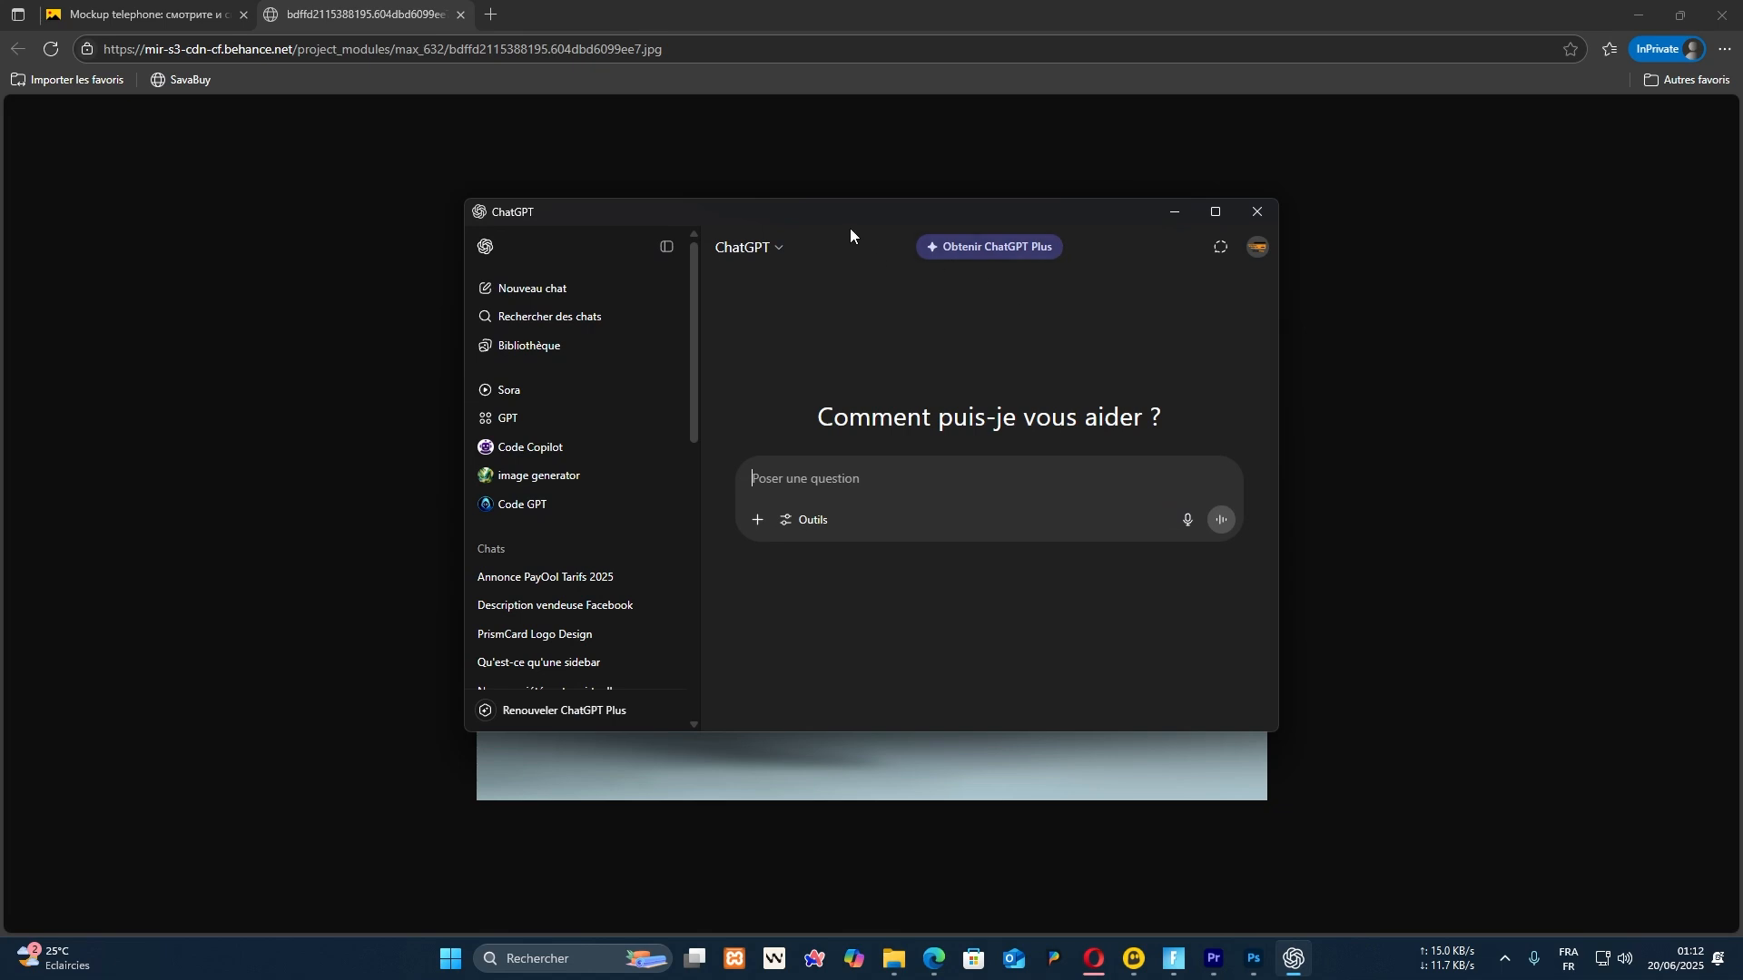
drag(850, 234, 827, 249)
key(ctrl+v)
Write the prompt "utilise cette image de référence (image 1) et remplace les éléments a l'intérieur par celles de l'image 2 et 3"
text(utilise ce)
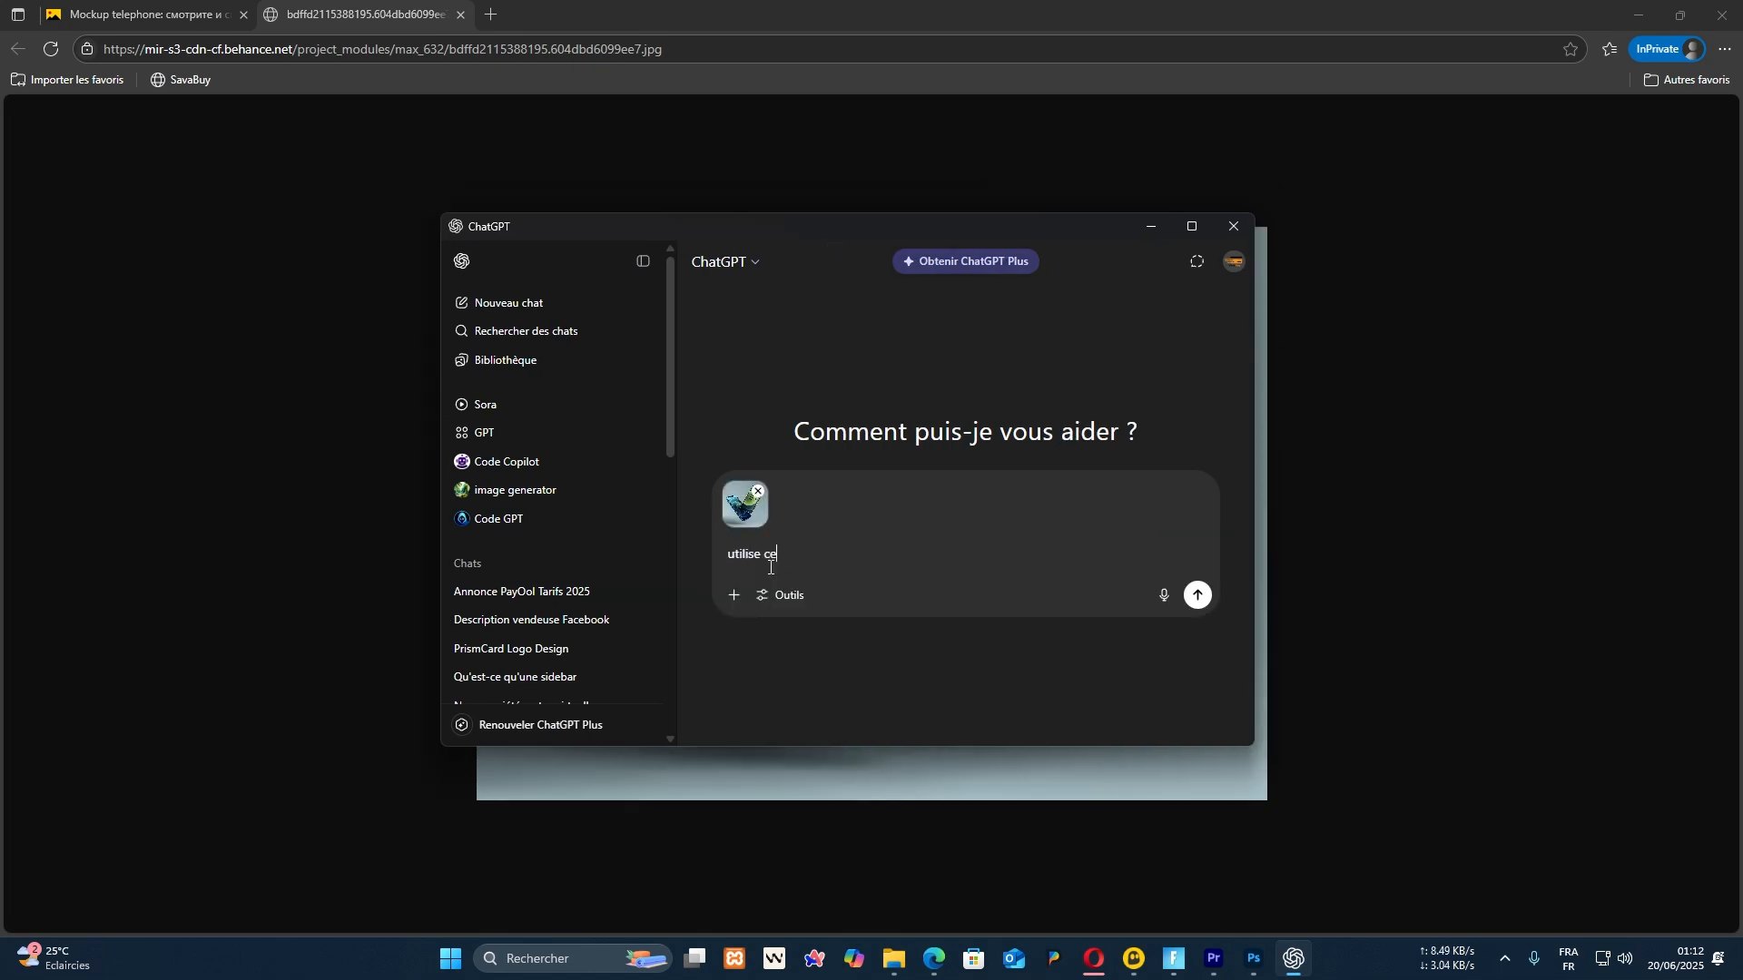
text(tte image de reférence ()
key(BackSpace)
key(BackSpace)
text(e (image 1) et re)
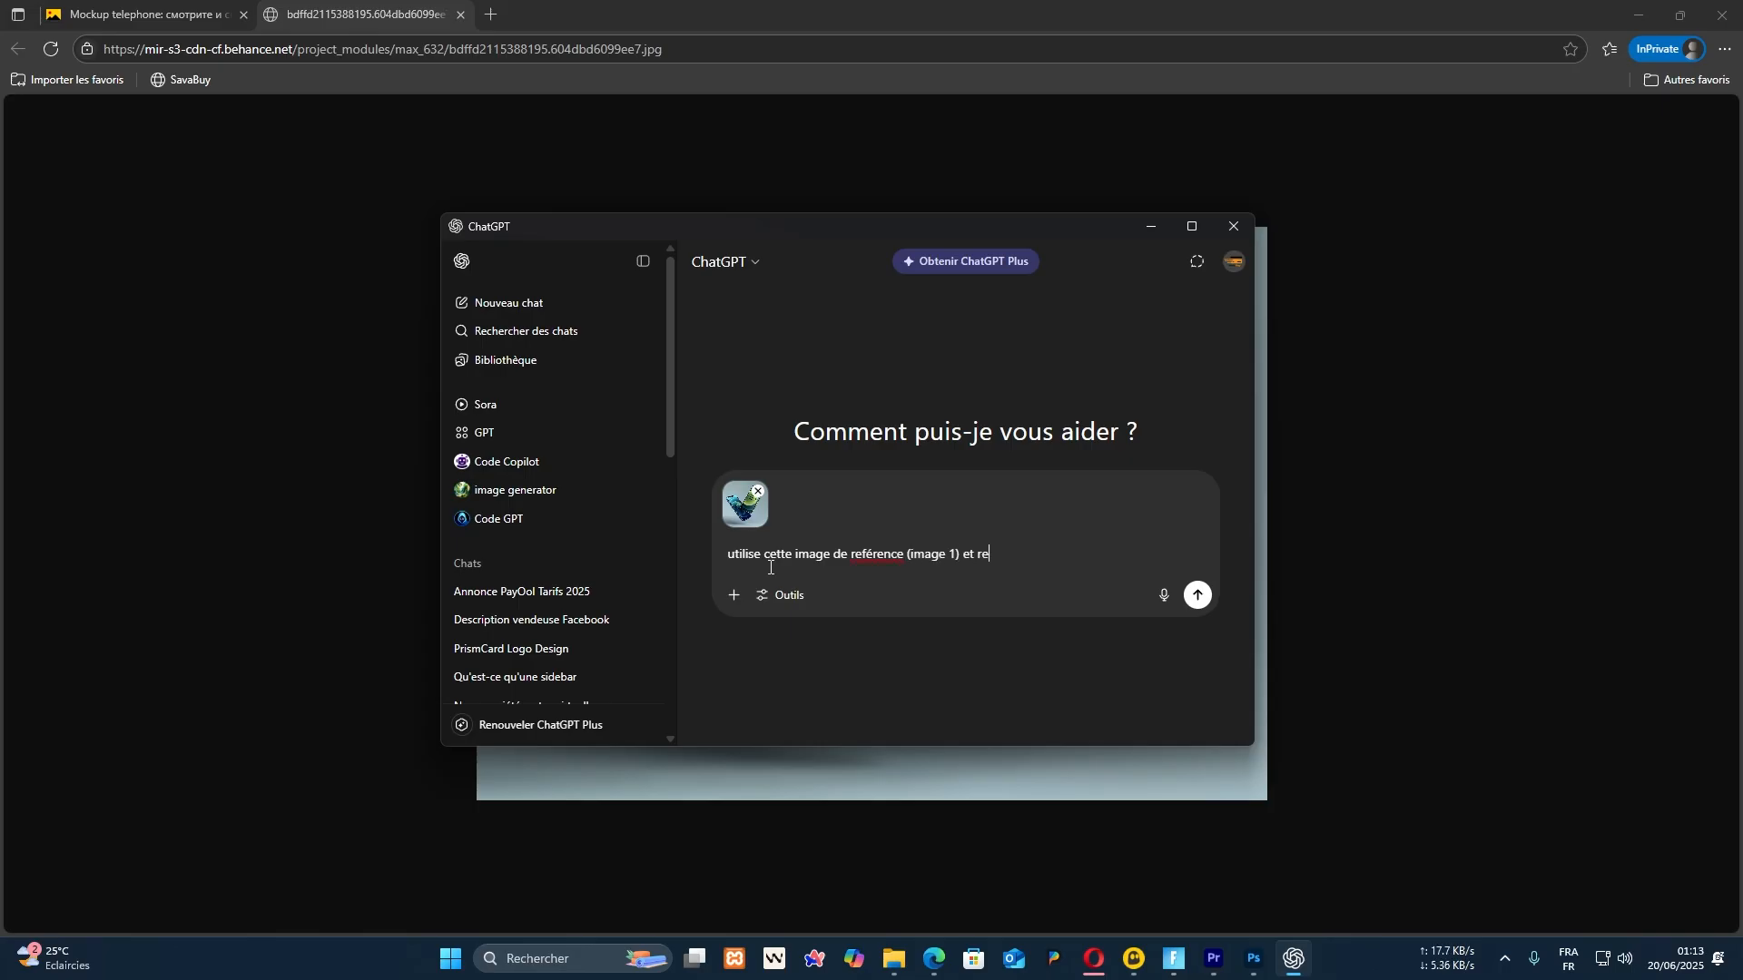
text(mplace les élements a l'intérieur par)
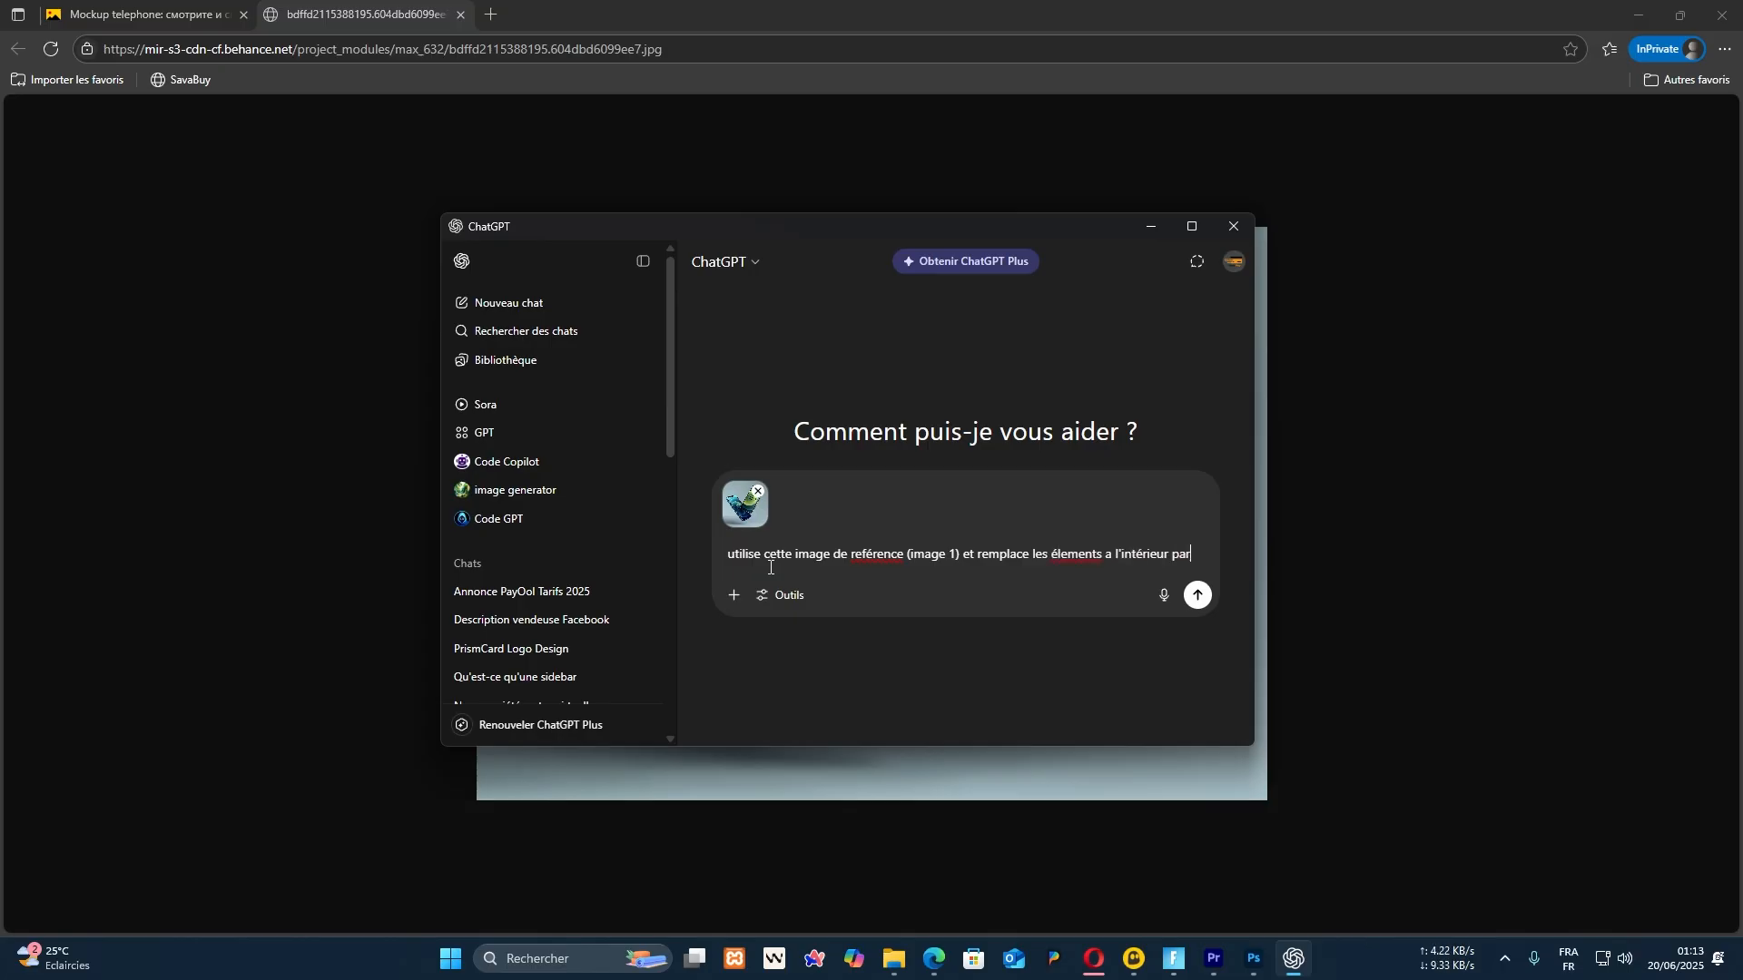
text( celles de l'il)
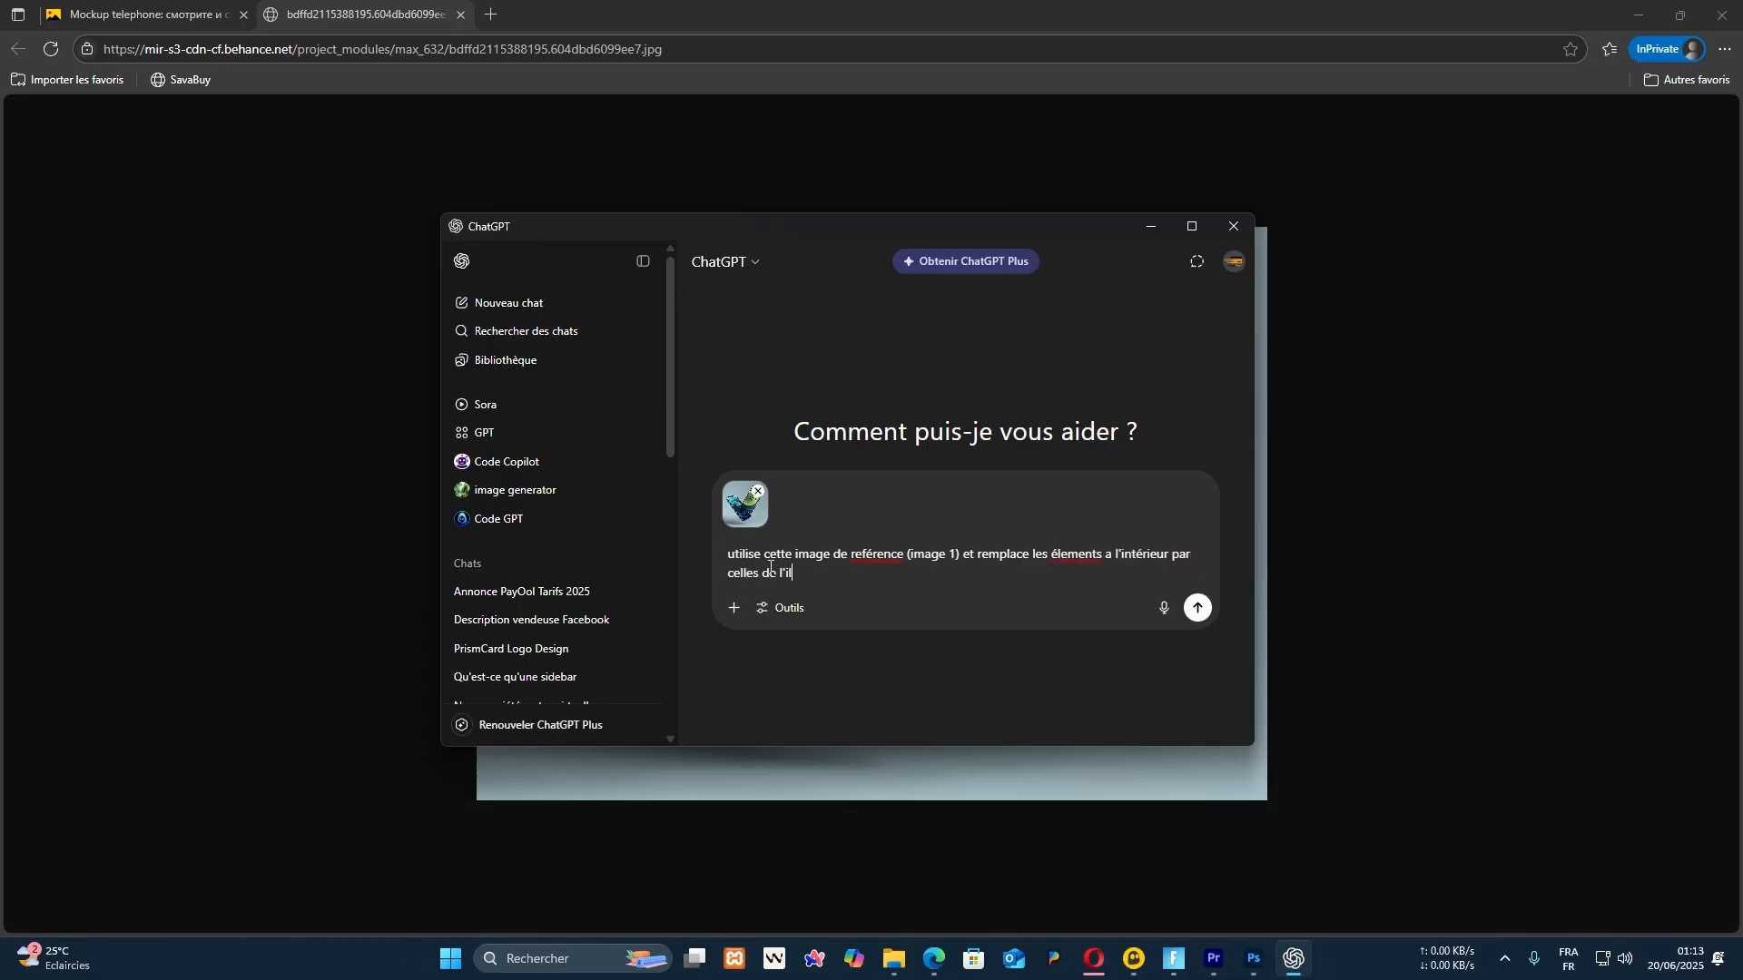
text(age 2 et 3)
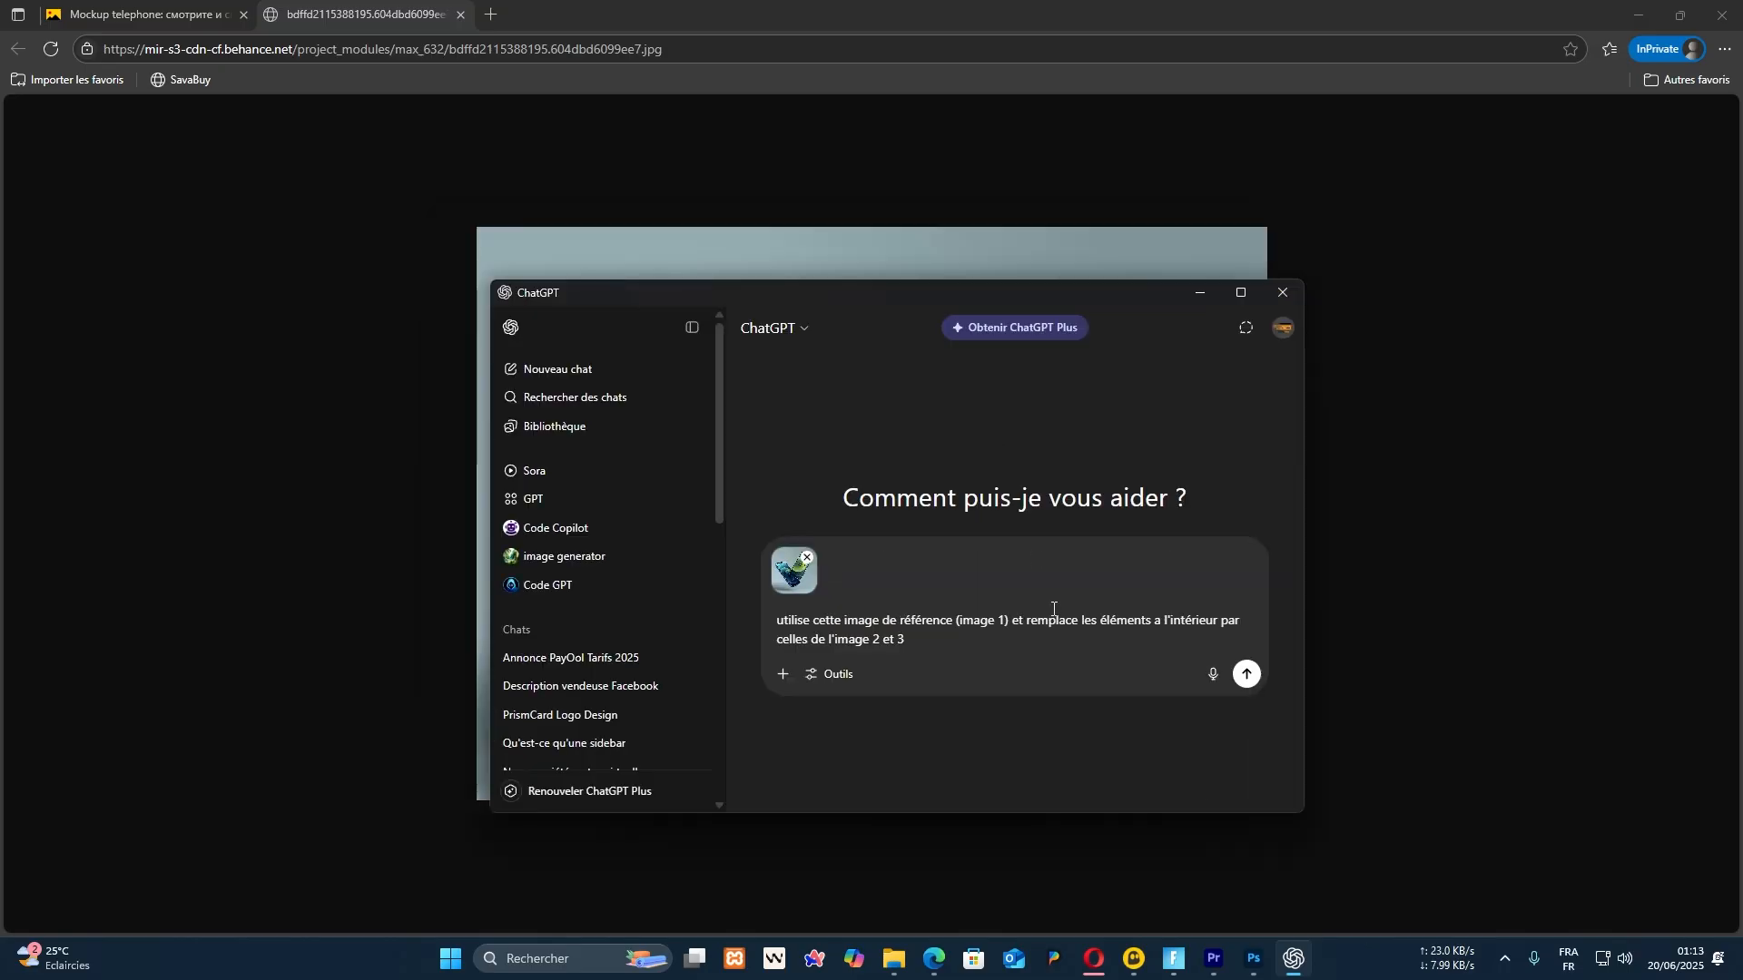
Attach the two app screenshots from File Explorer to the message and send the request
click(894, 958)
drag(1154, 220, 1252, 247)
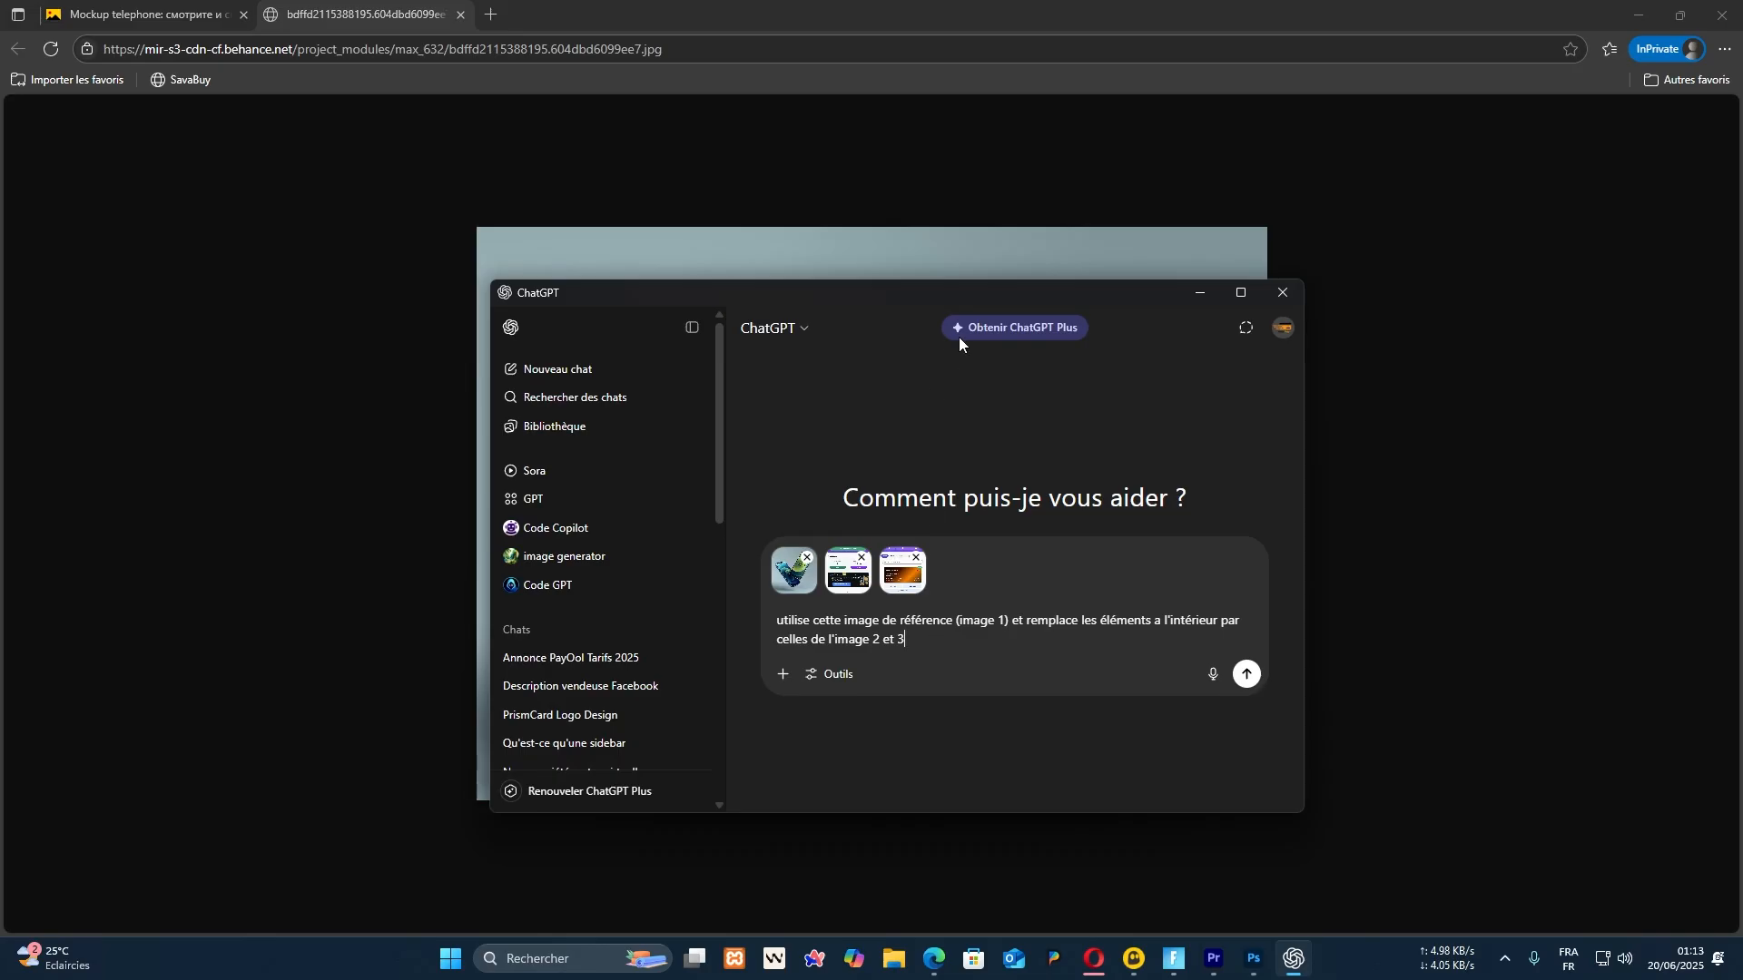
mouse_move(913, 290)
mouse_down()
mouse_move(876, 753)
mouse_move(885, 300)
mouse_up()
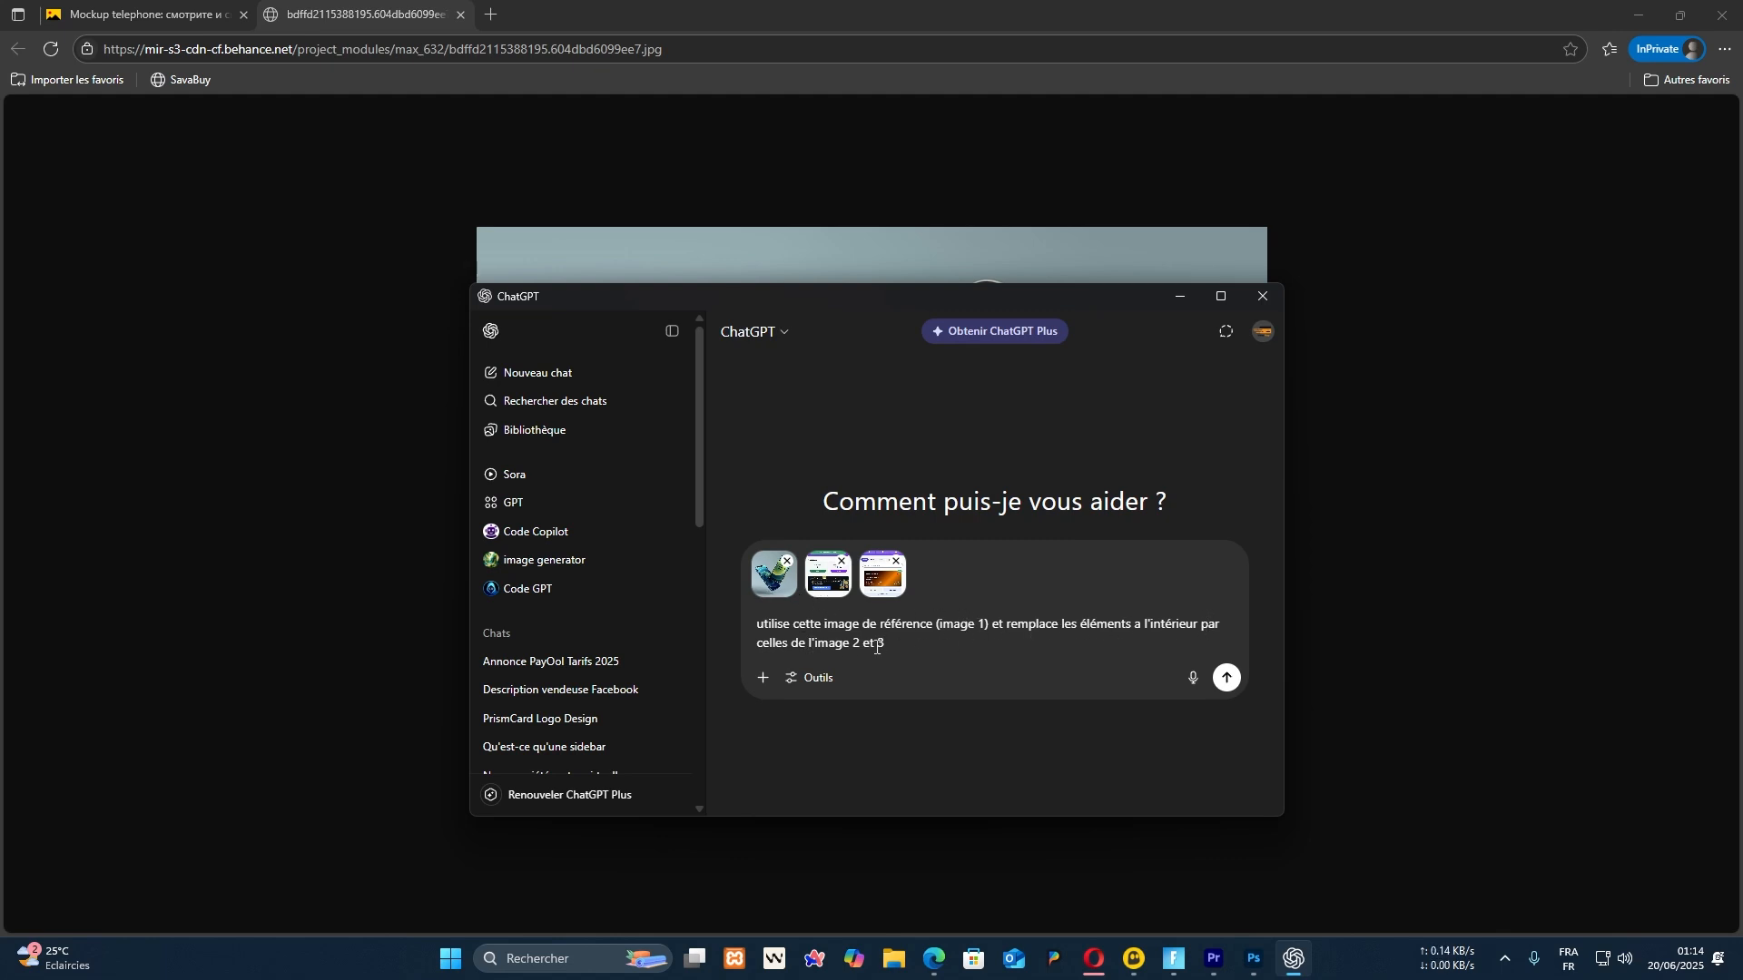
click(1224, 679)
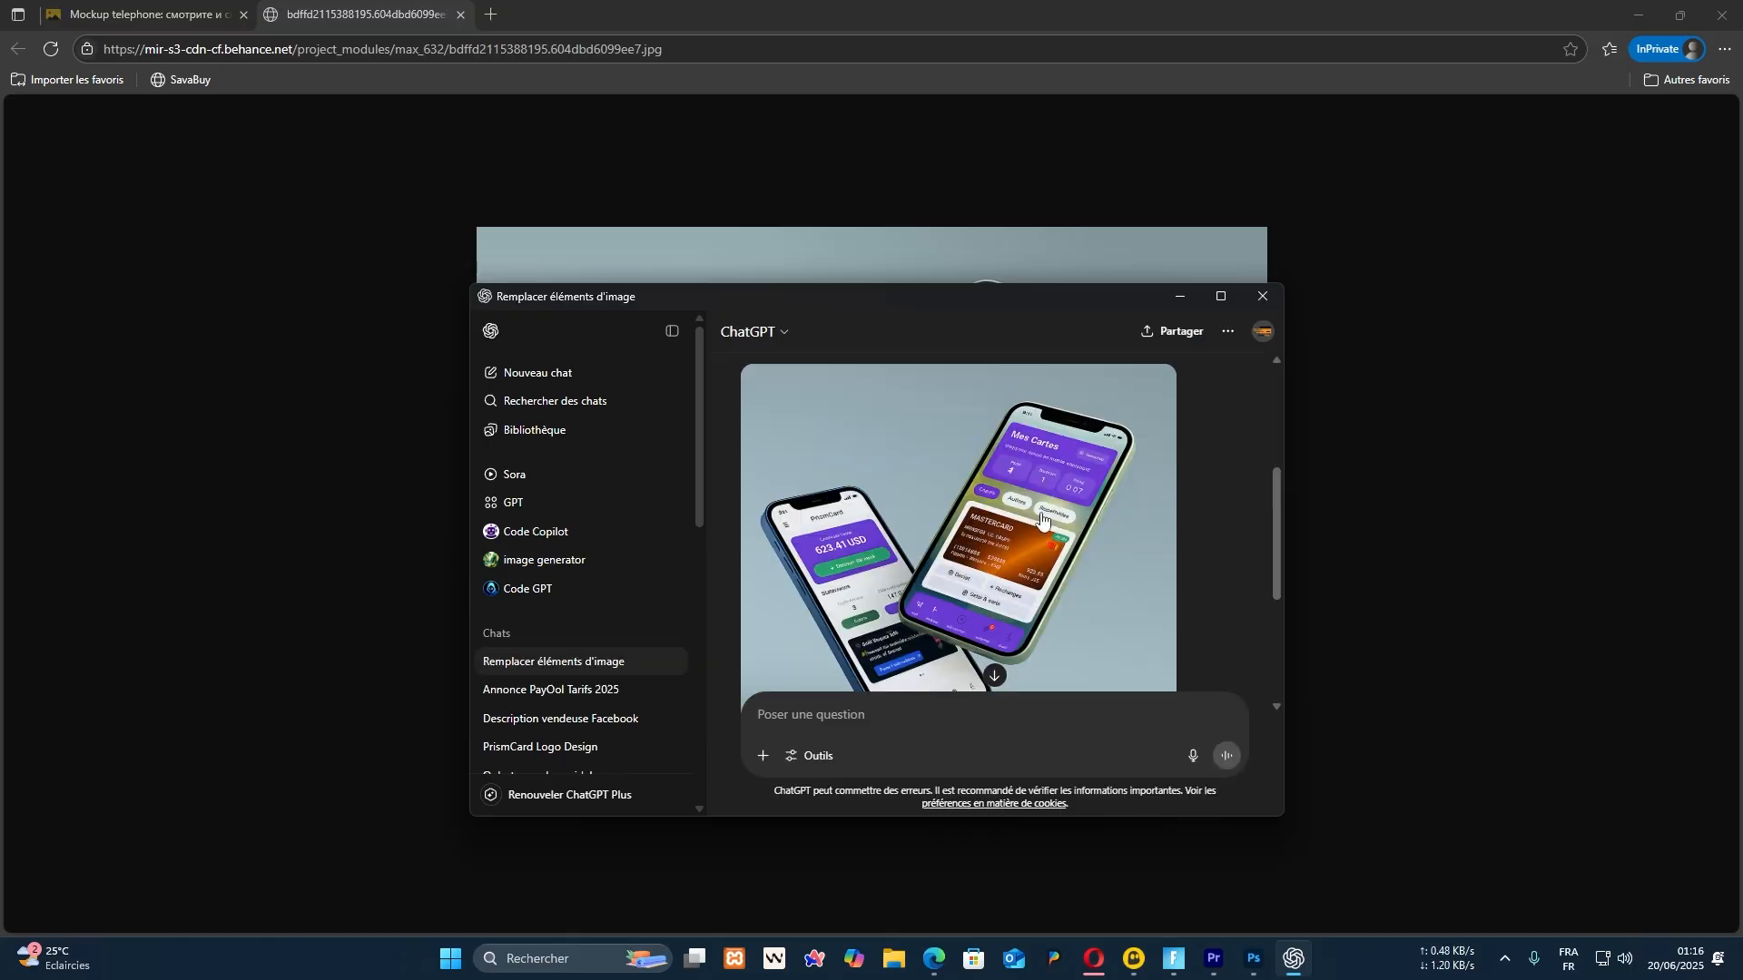
Enlarge the generated two-phone mockup, return to the chat and save the image
click(1041, 518)
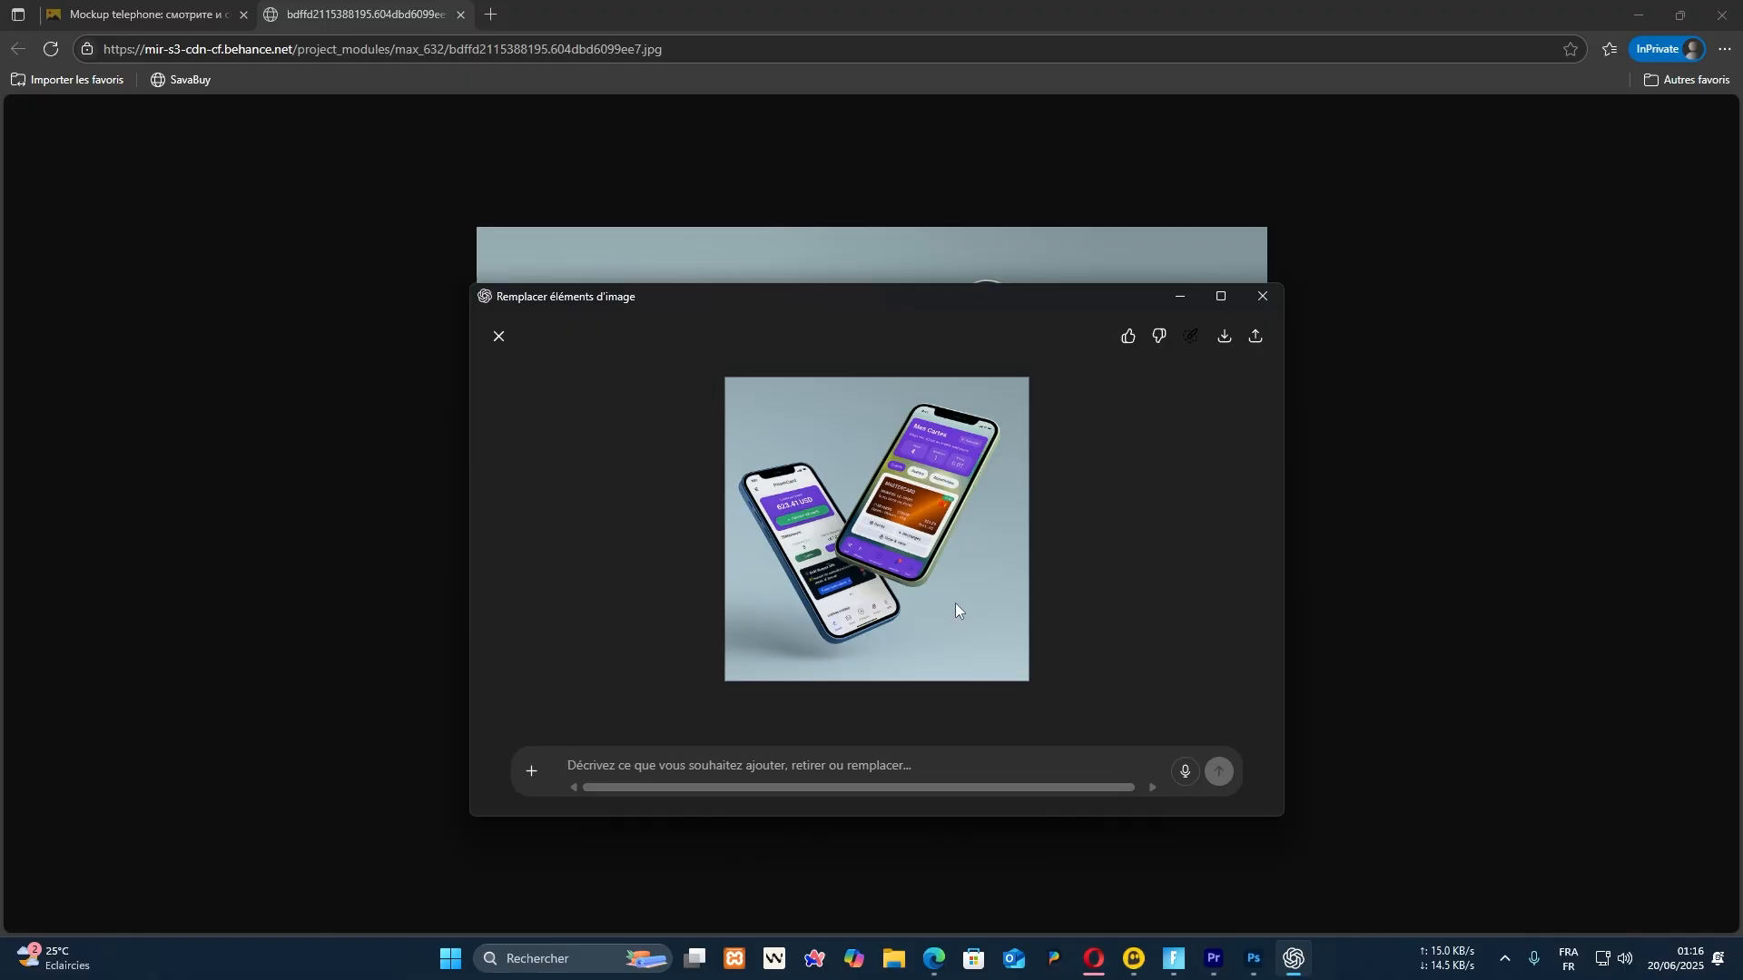
click(497, 336)
click(912, 524)
key(ctrl+s)
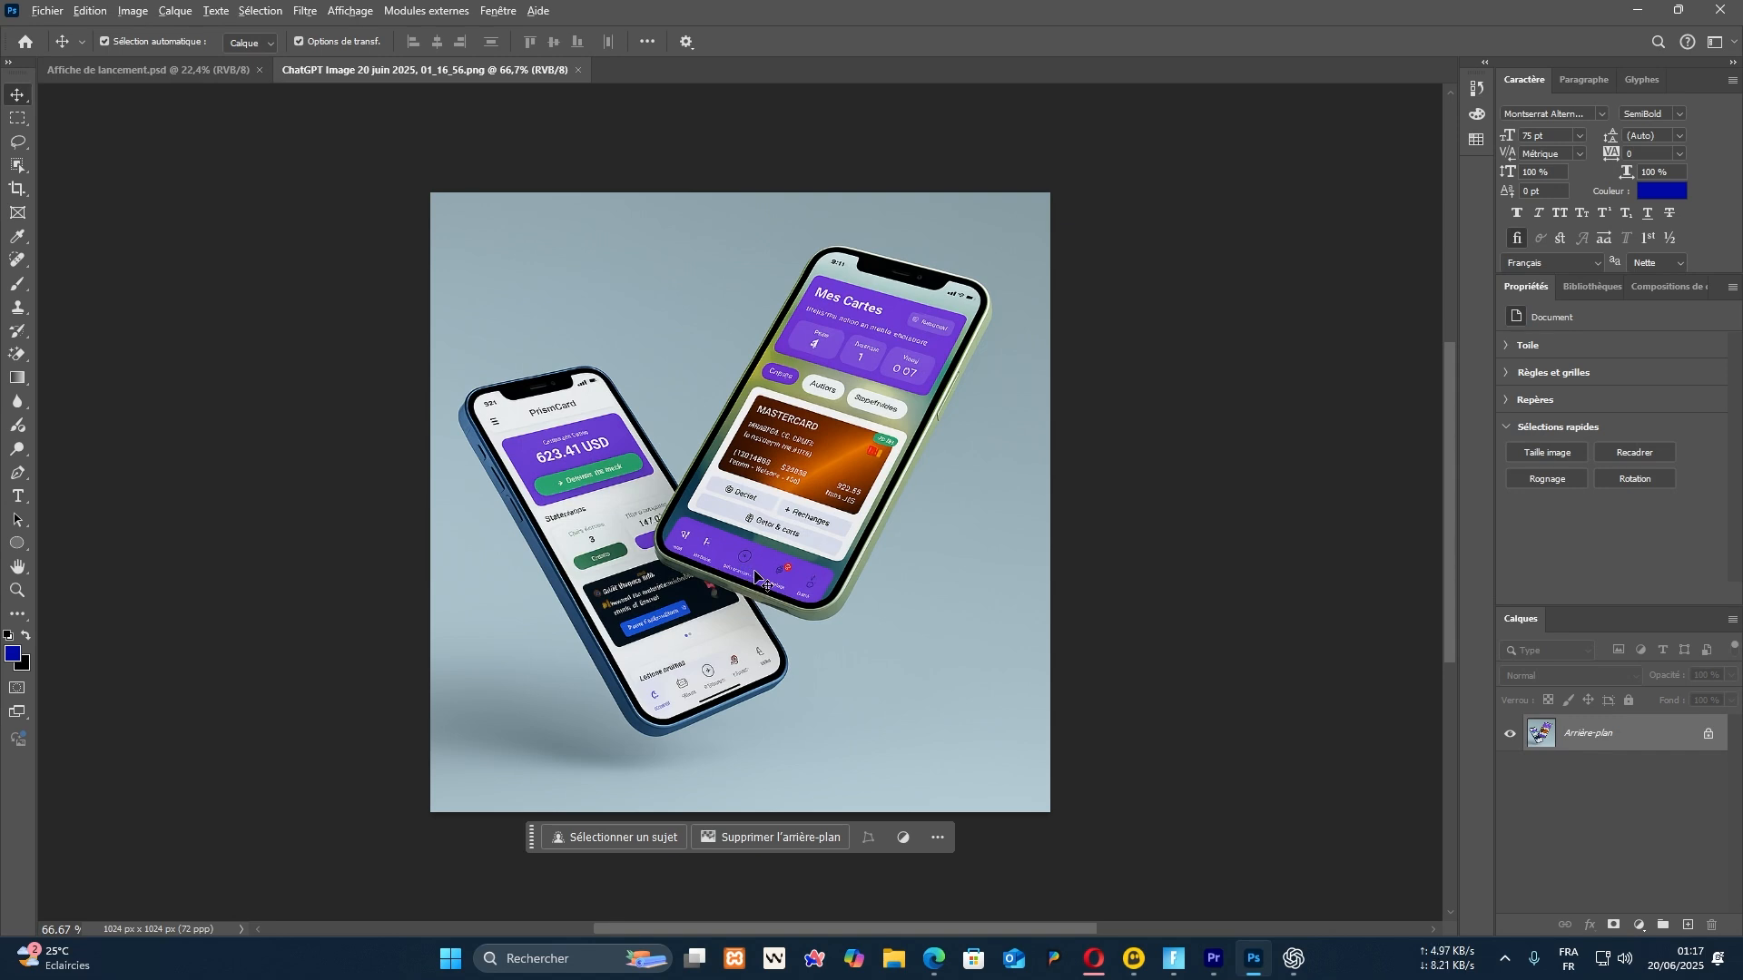
Examine the text and interface details on both phone screens of the generated mockup in Photoshop
scroll(754, 577, up, 1)
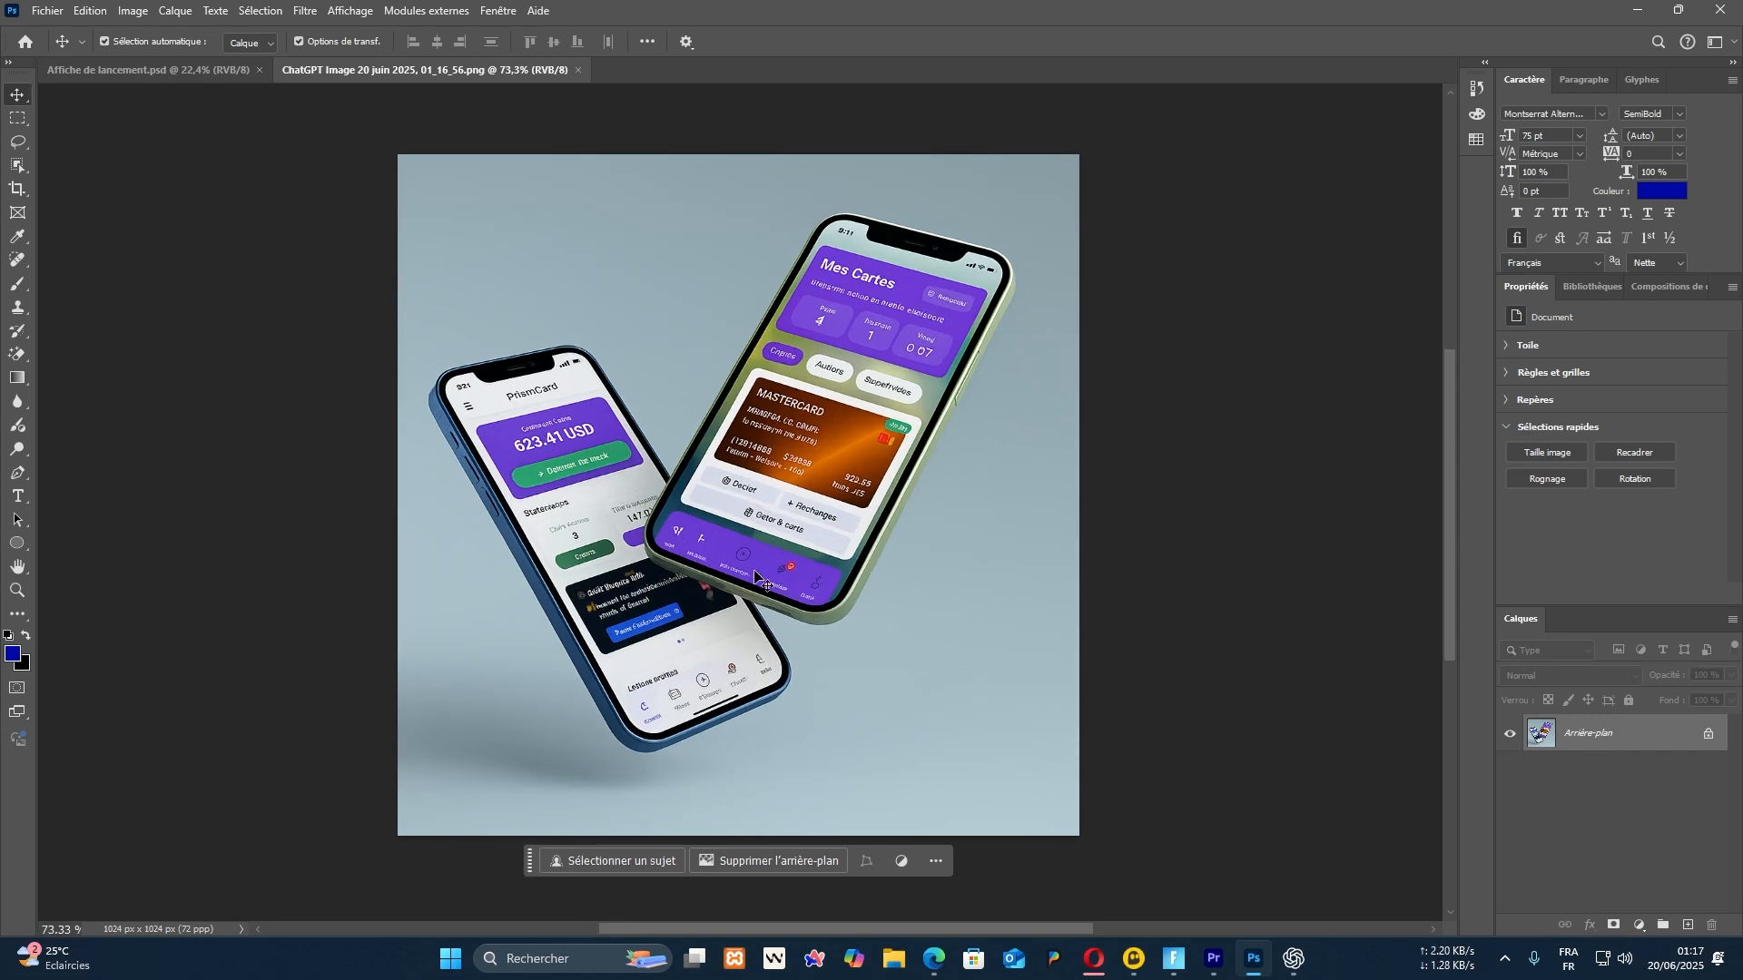
scroll(754, 577, up, 4)
scroll(563, 490, up, 2)
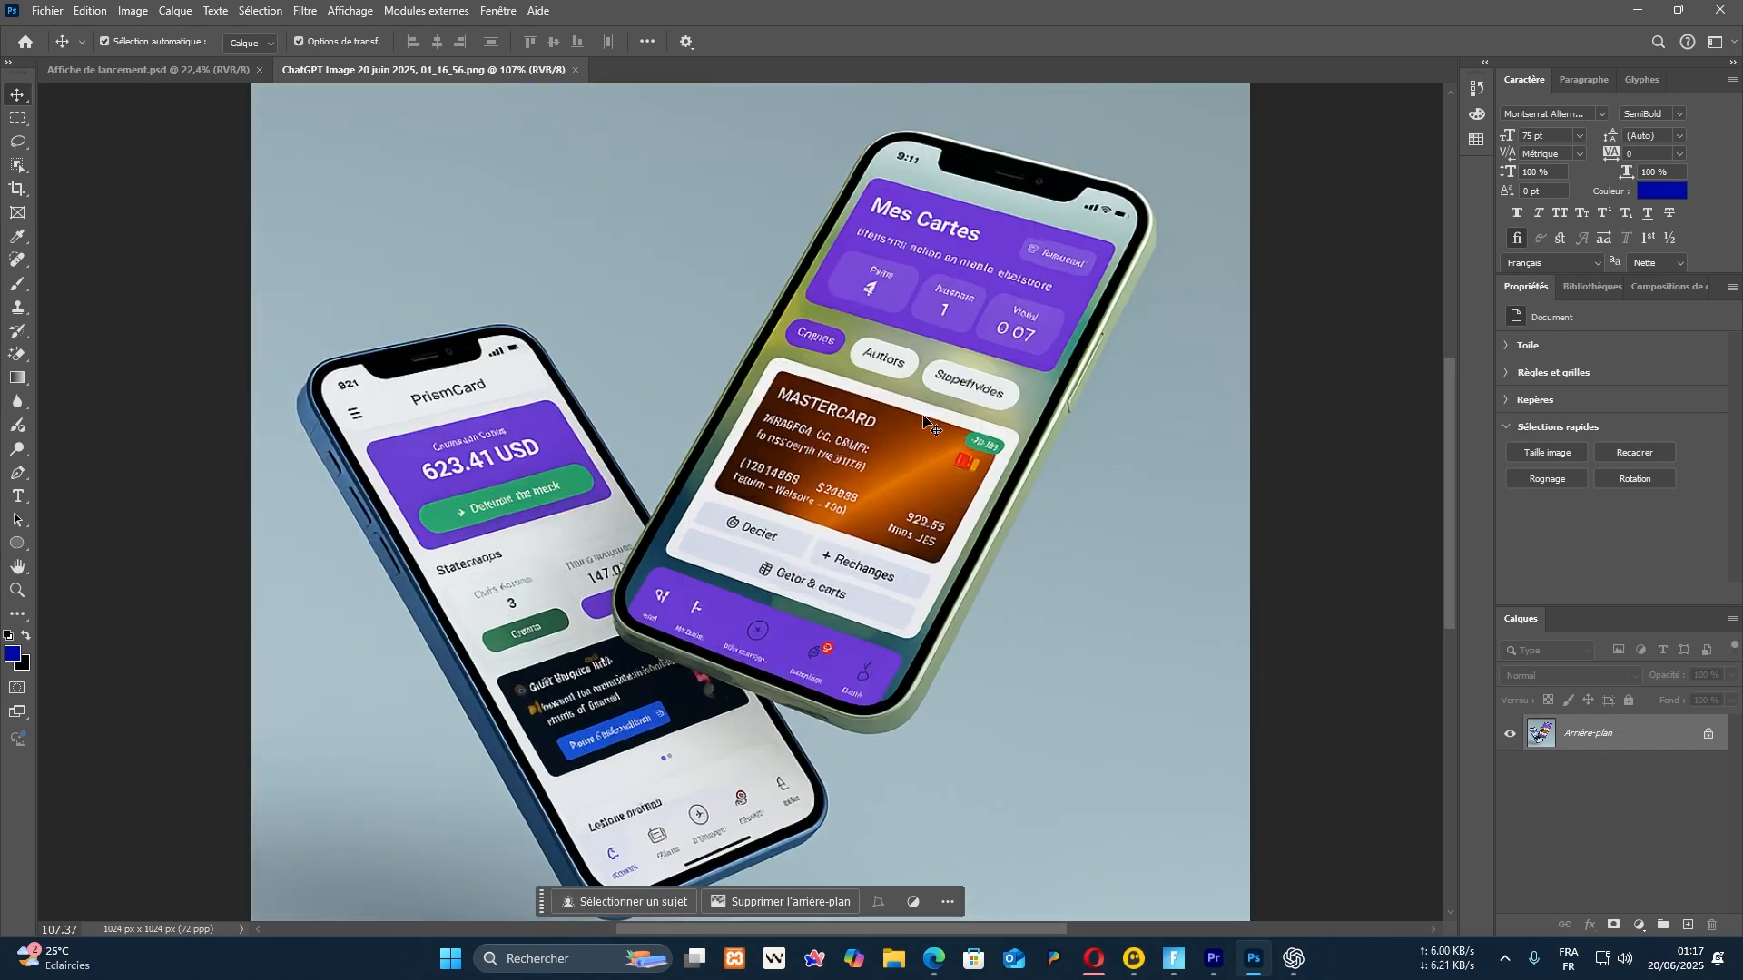
scroll(583, 490, down, 1)
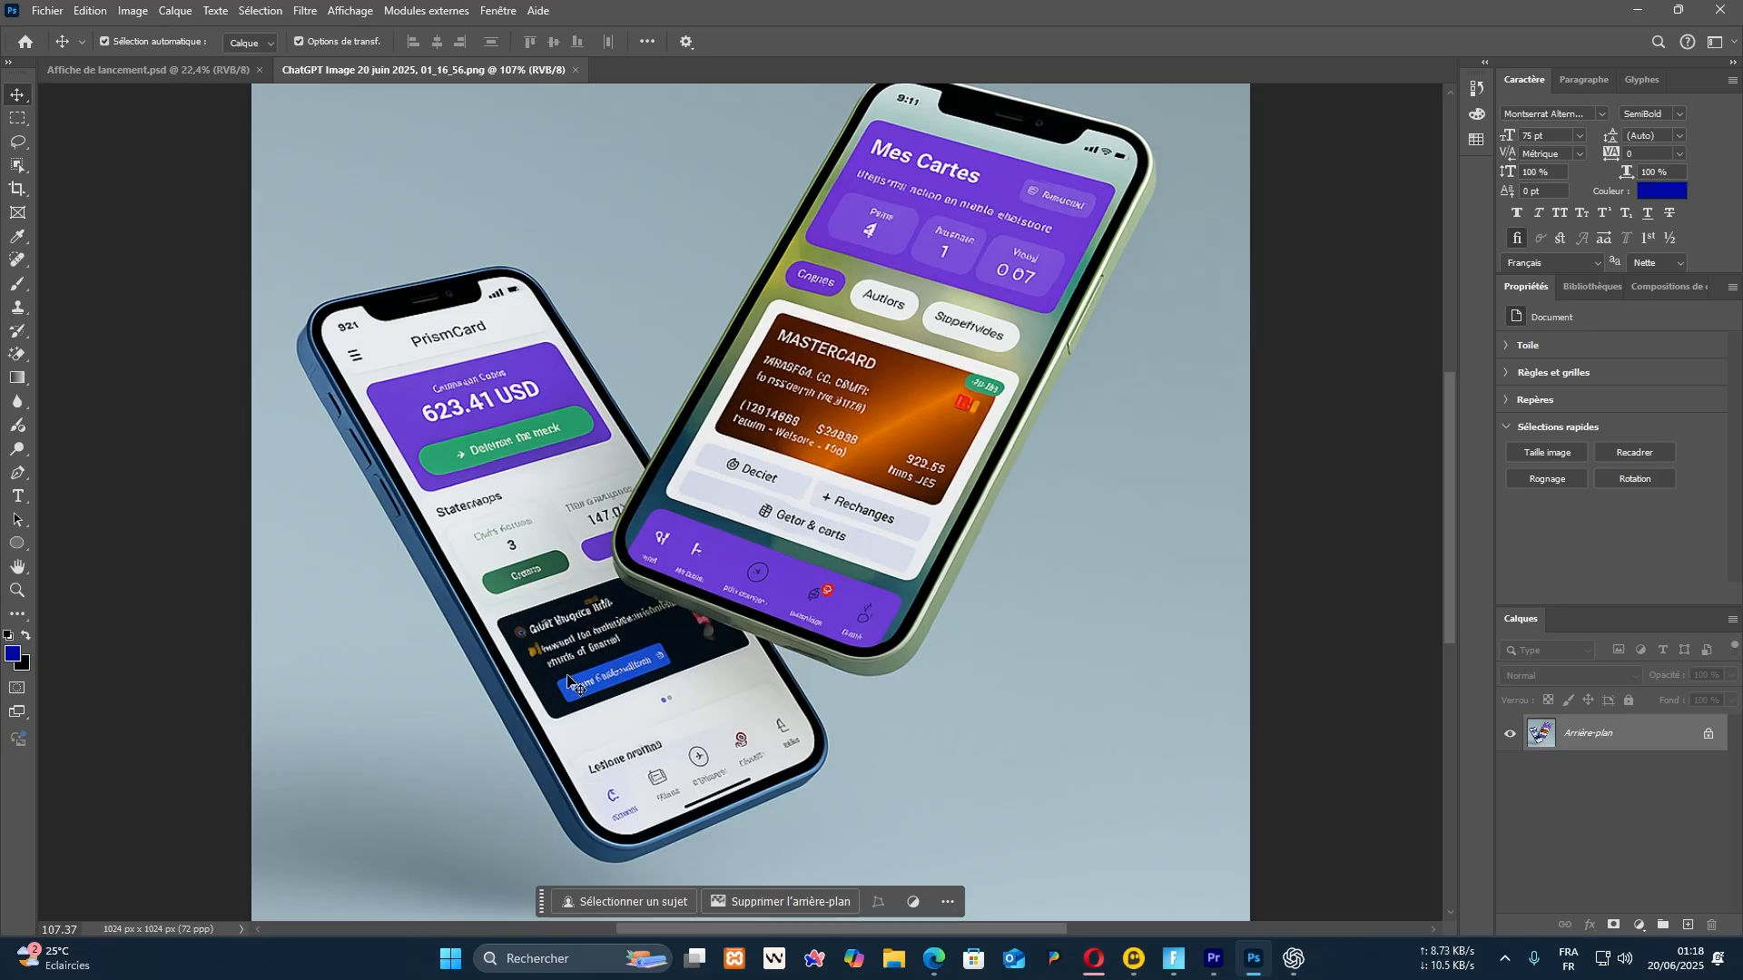
scroll(581, 683, up, 7)
scroll(780, 681, down, 2)
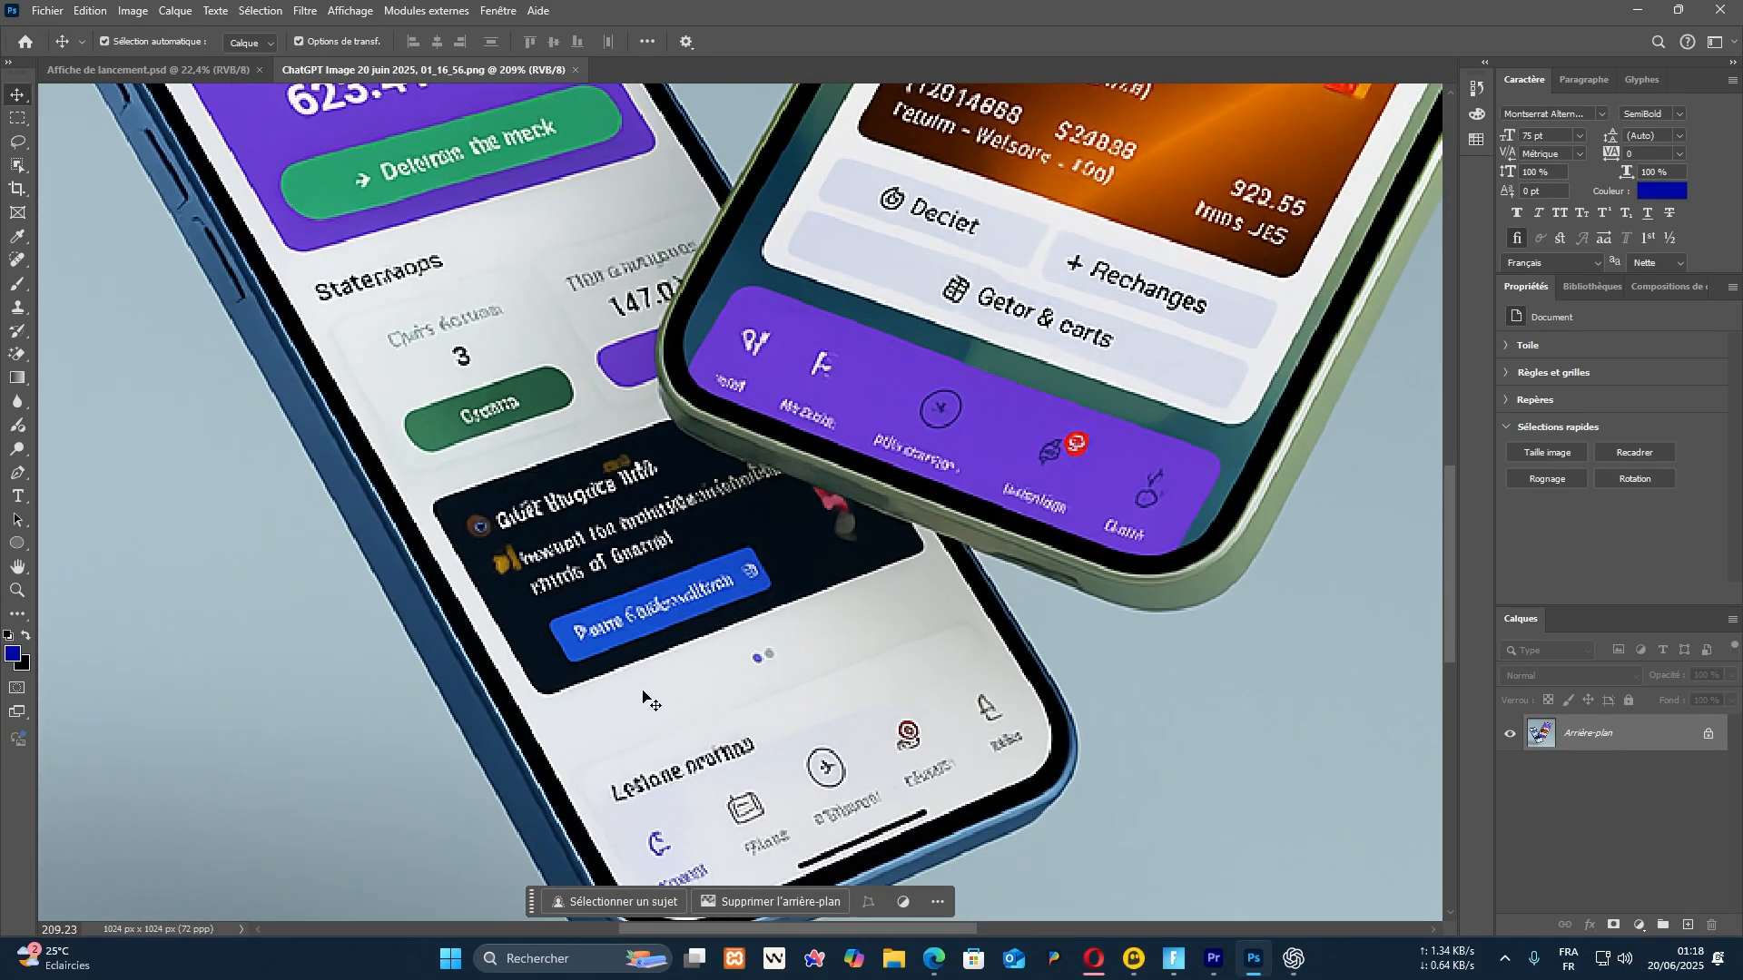
scroll(908, 703, up, 4)
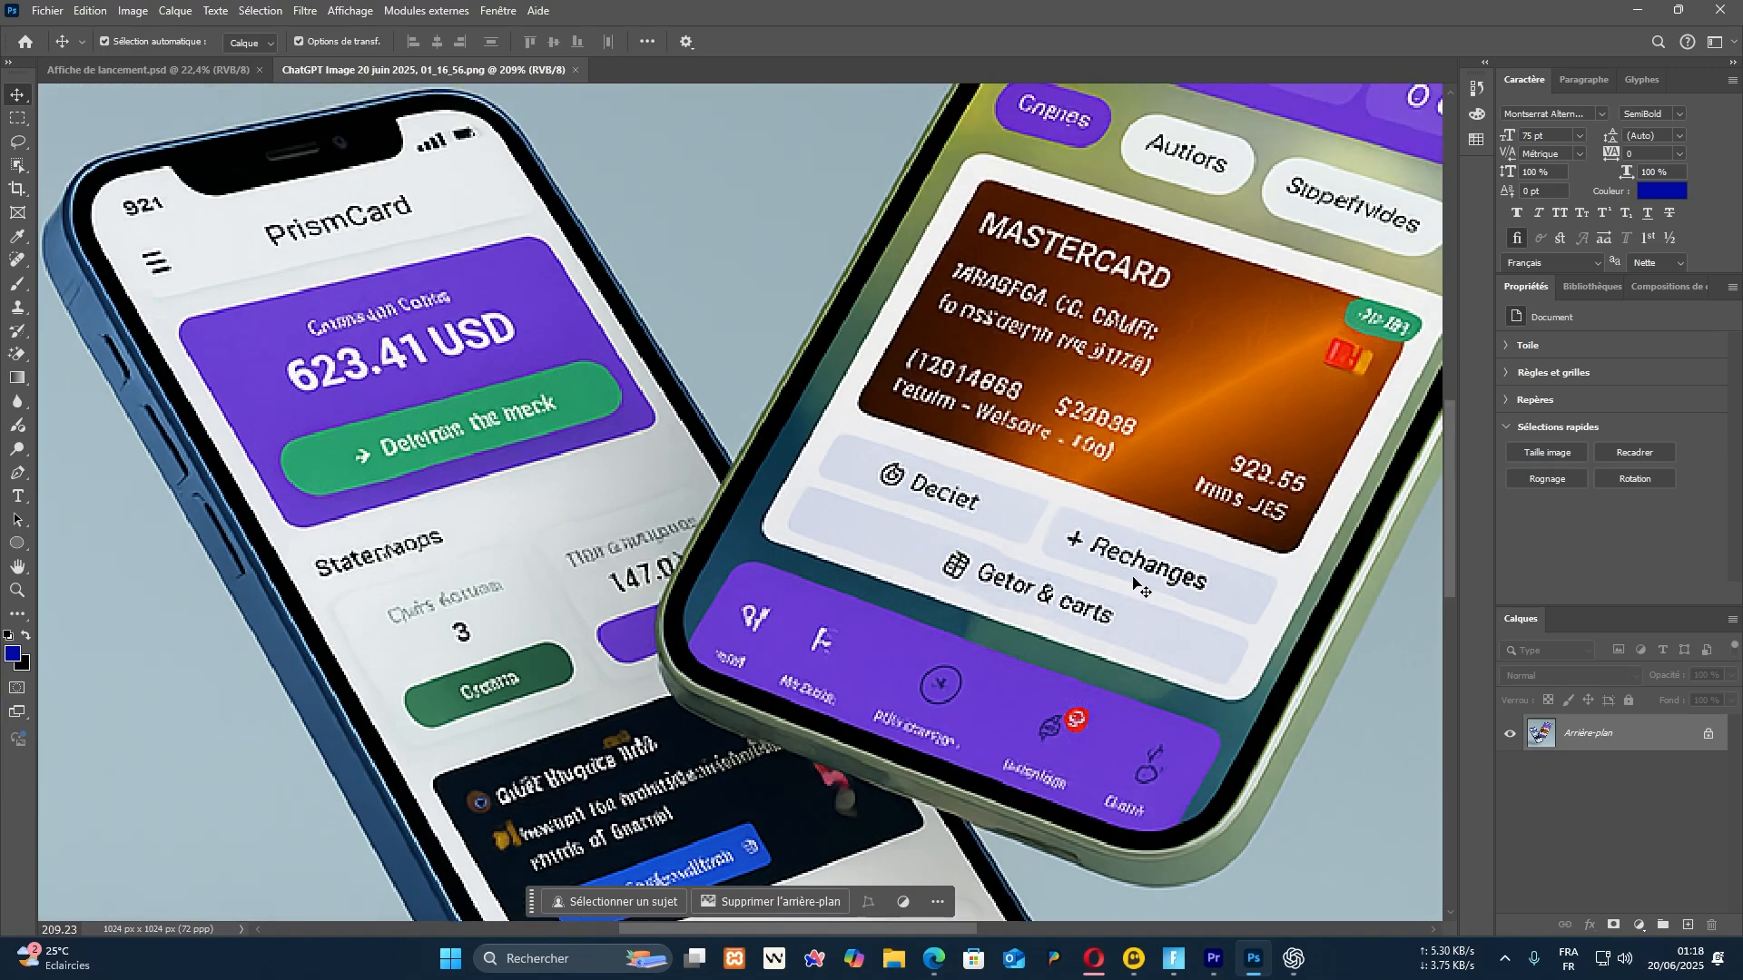
scroll(1125, 455, down, 5)
scroll(1125, 455, down, 4)
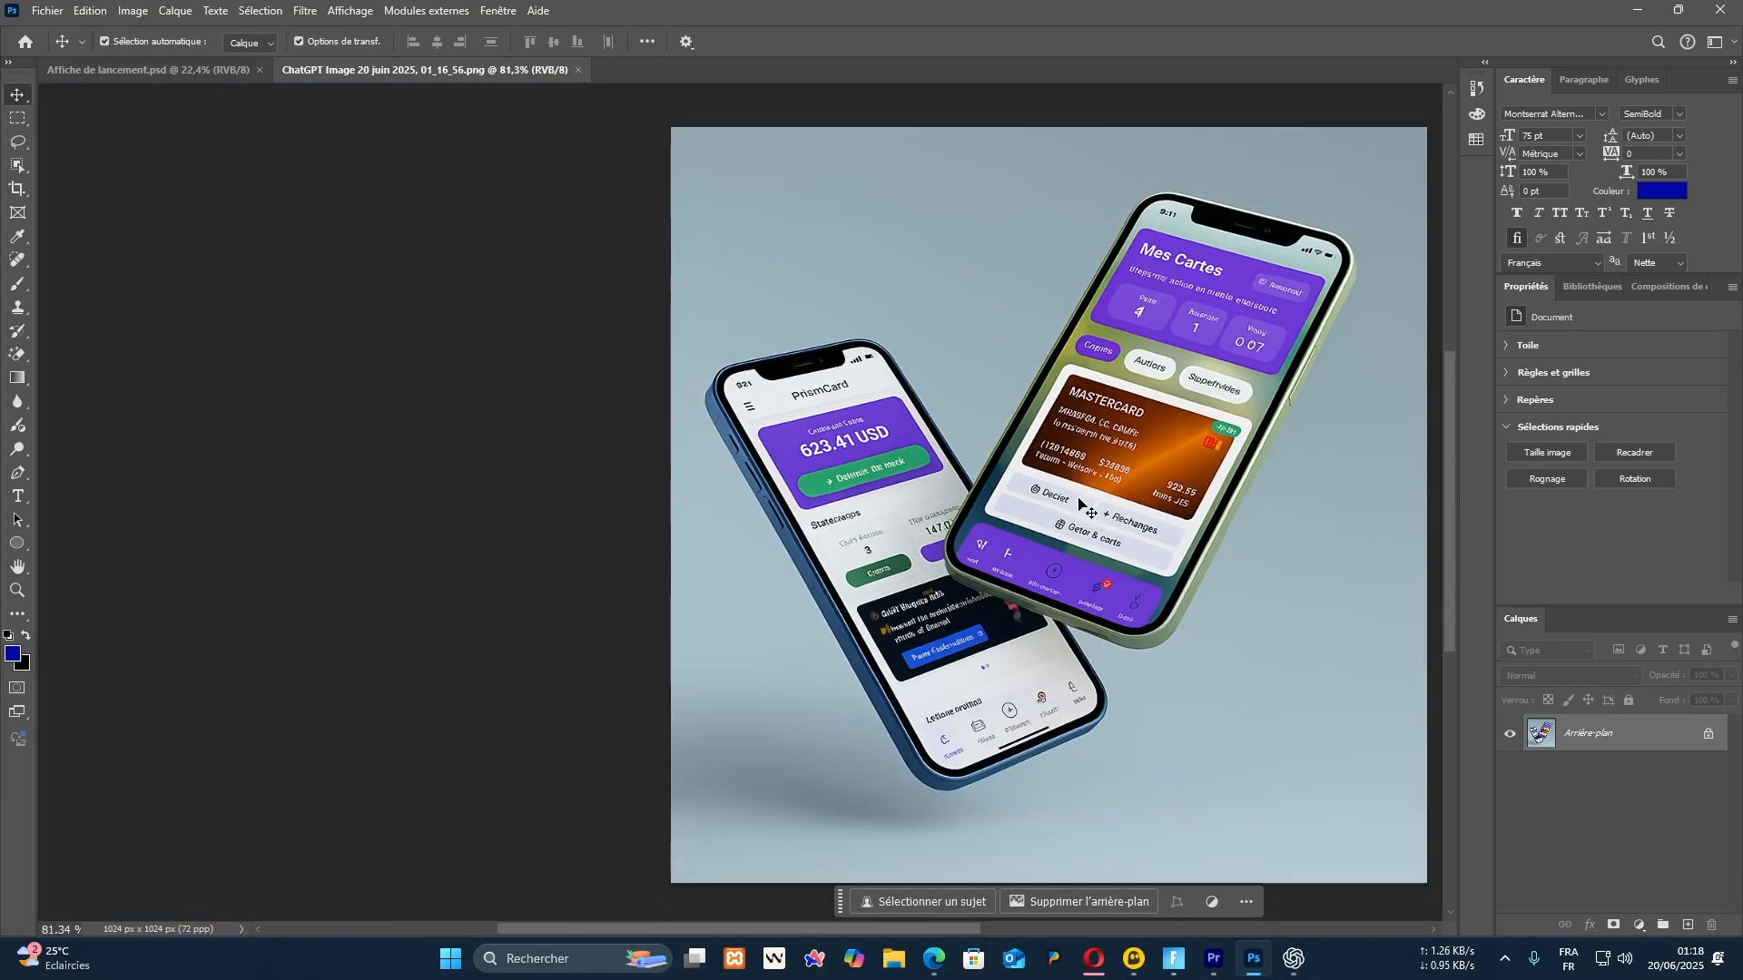
scroll(803, 522, right, 3)
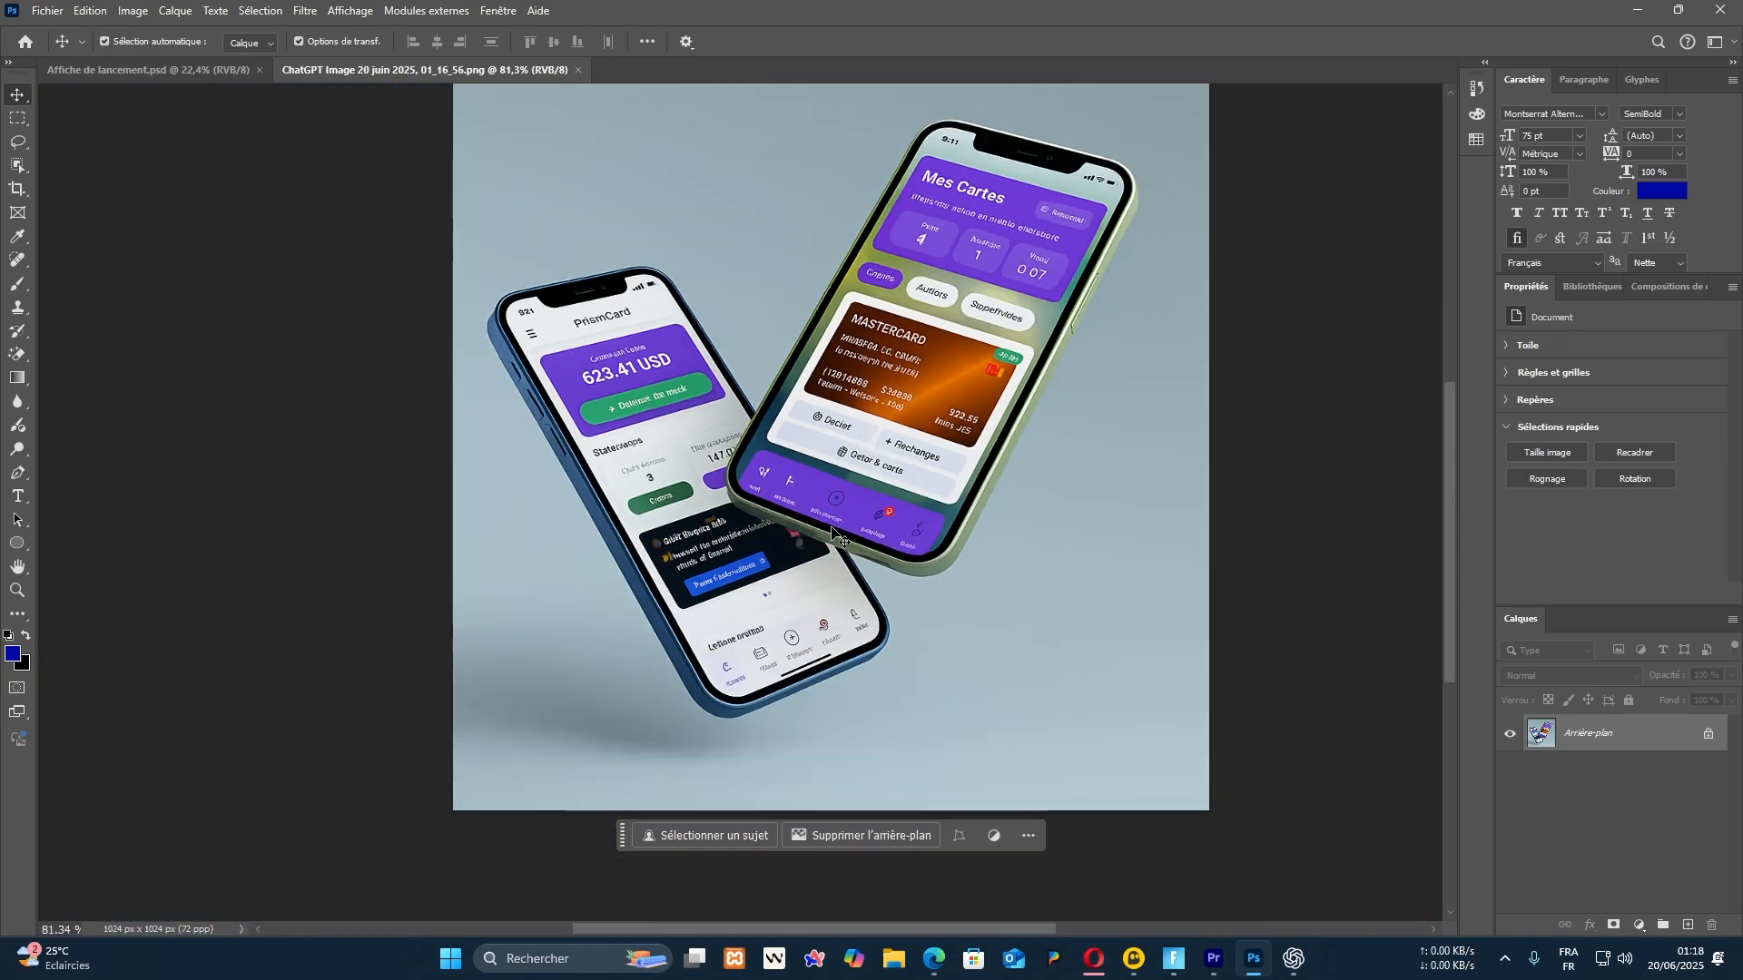
scroll(1023, 506, up, 1)
scroll(1050, 481, up, 1)
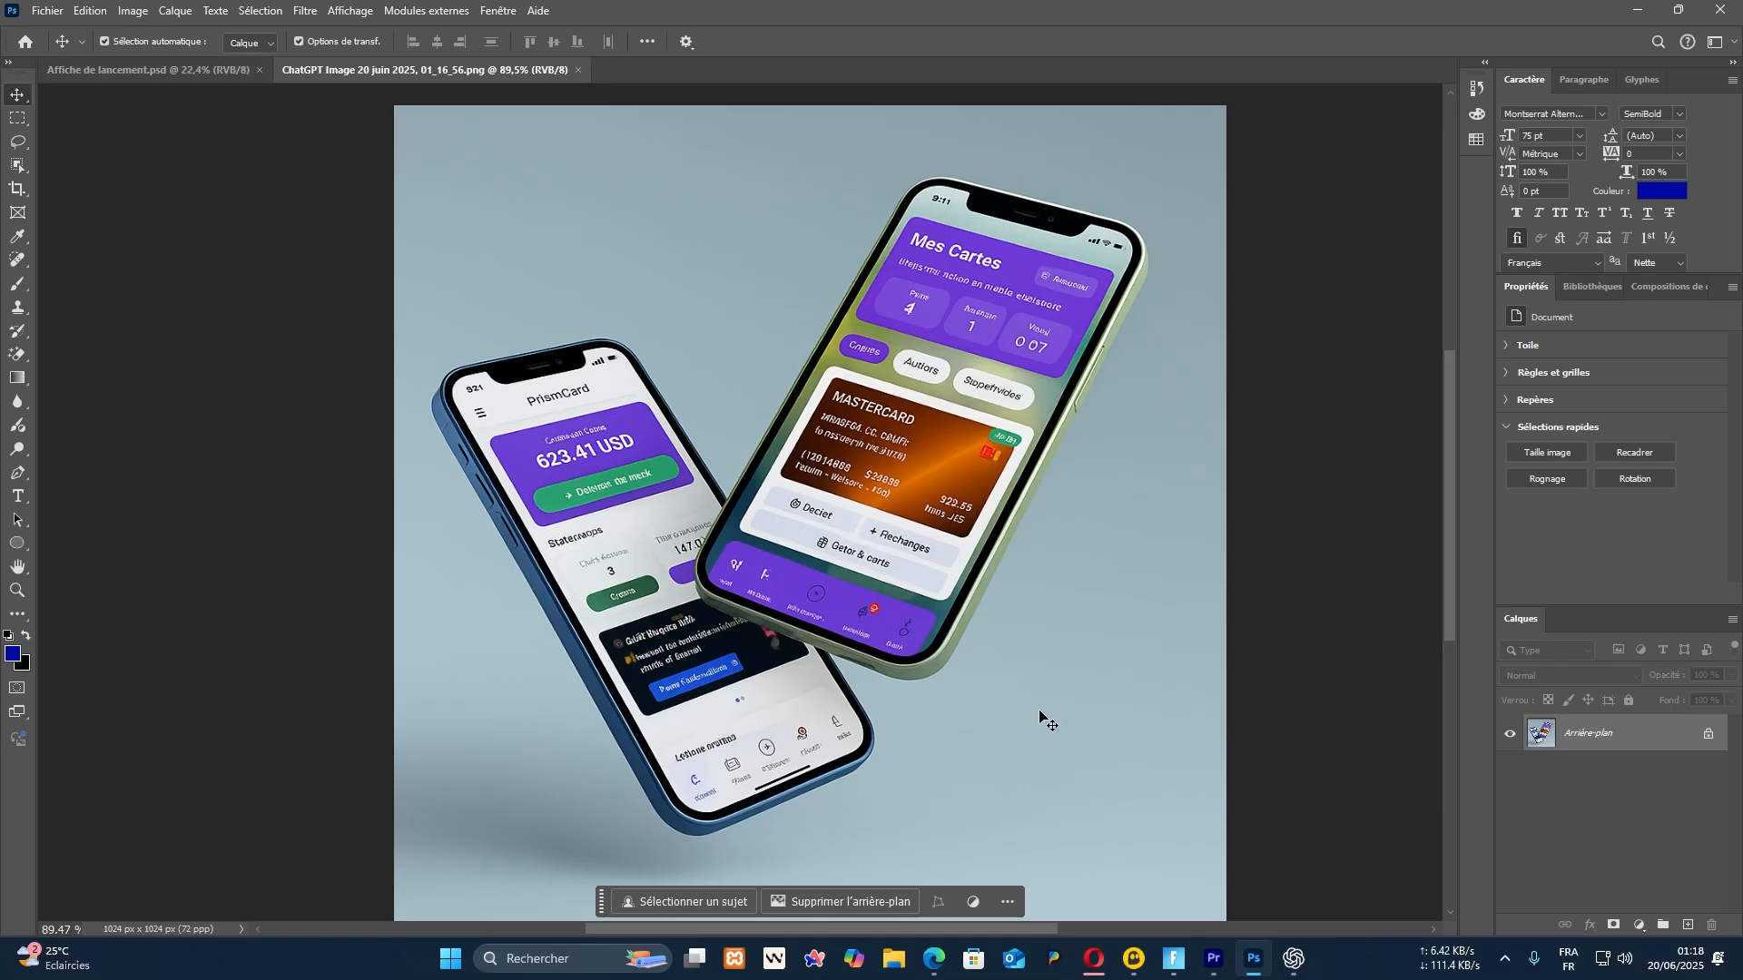
click(1706, 731)
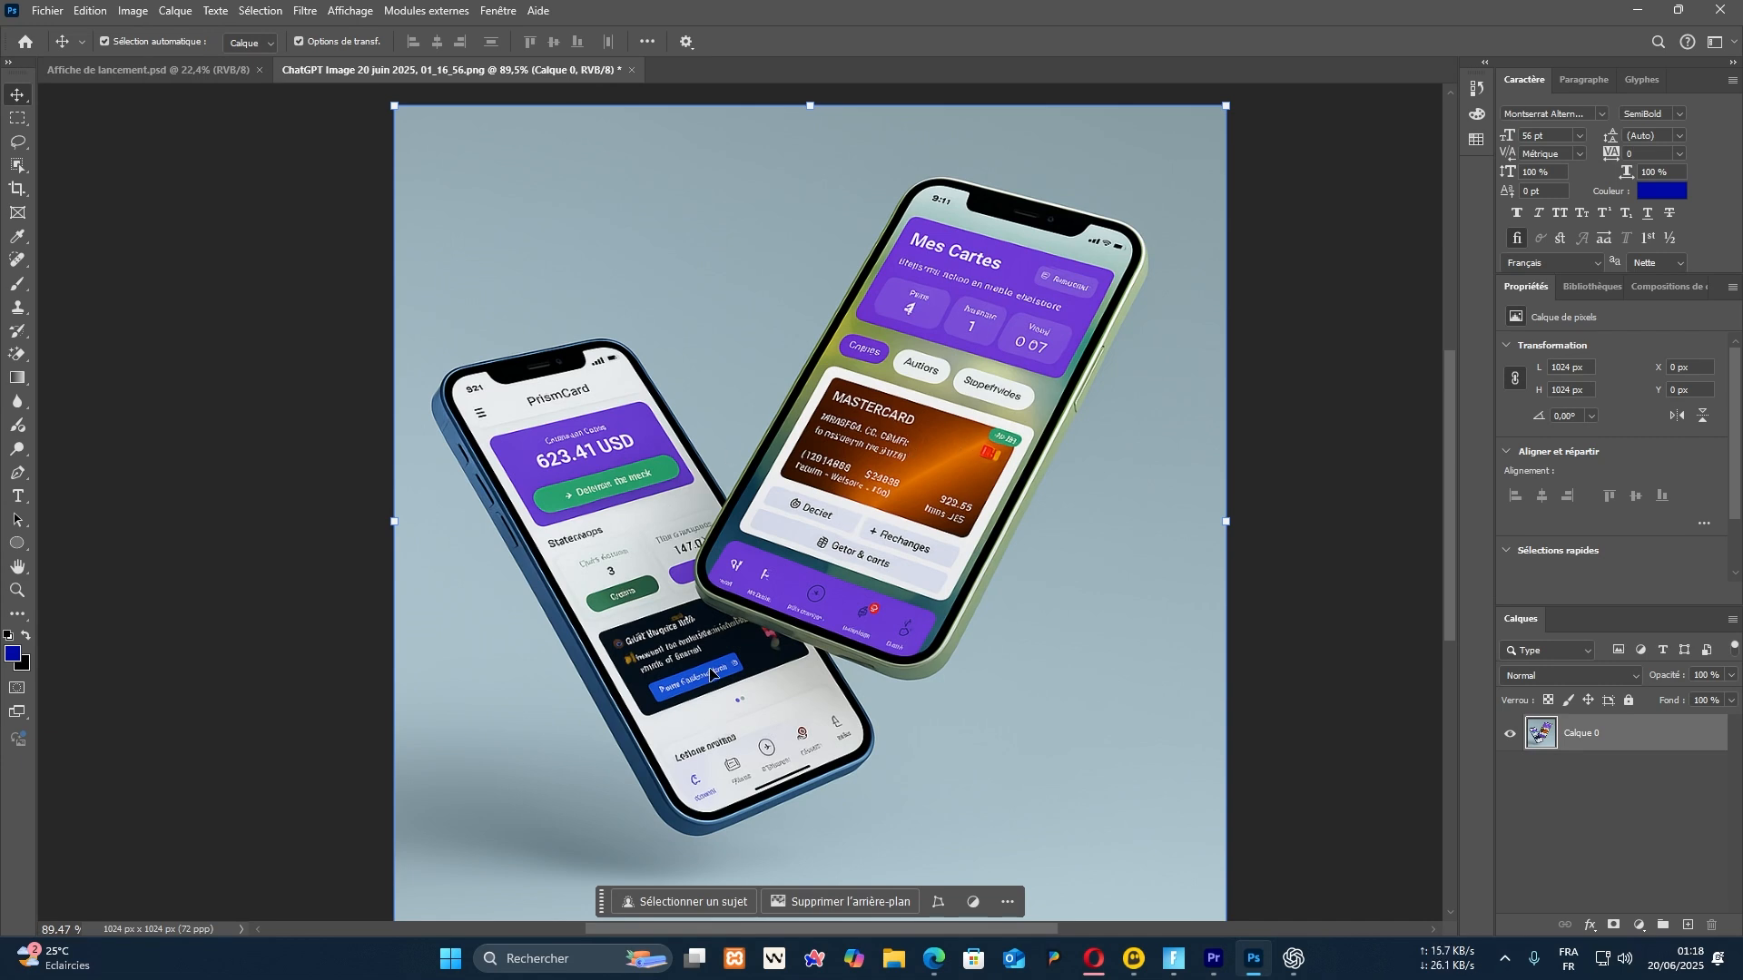
scroll(815, 524, up, 1)
key(alt+Tab)
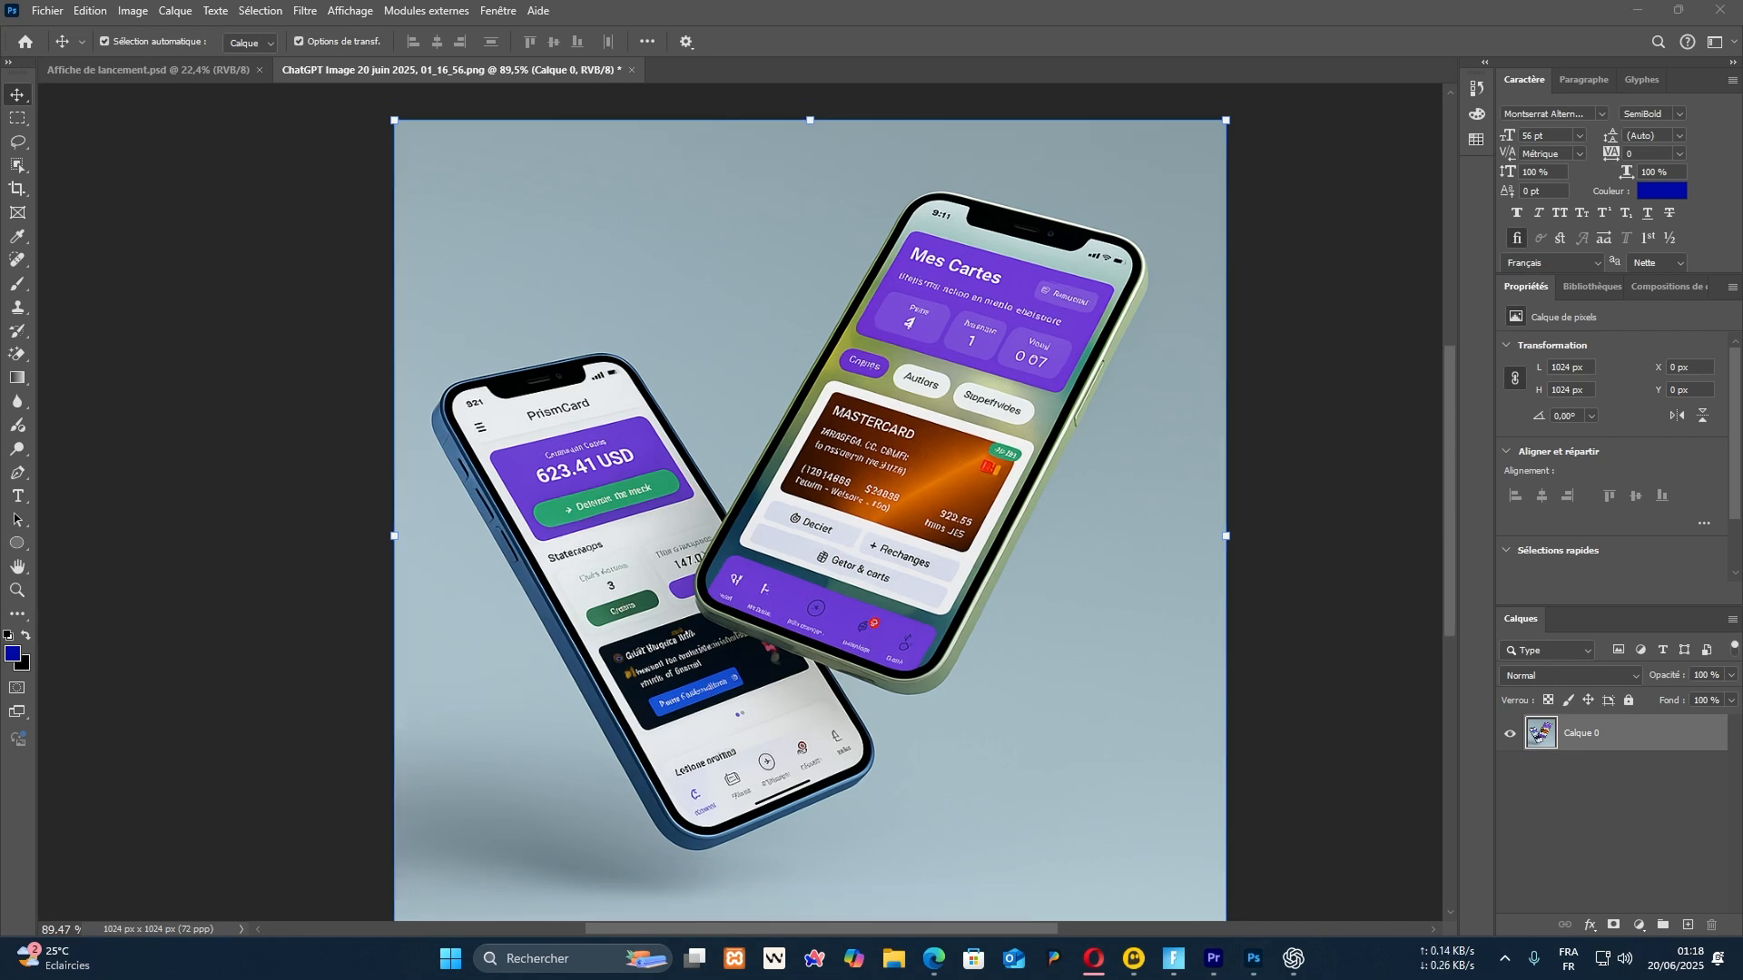
drag(1240, 661, 1090, 565)
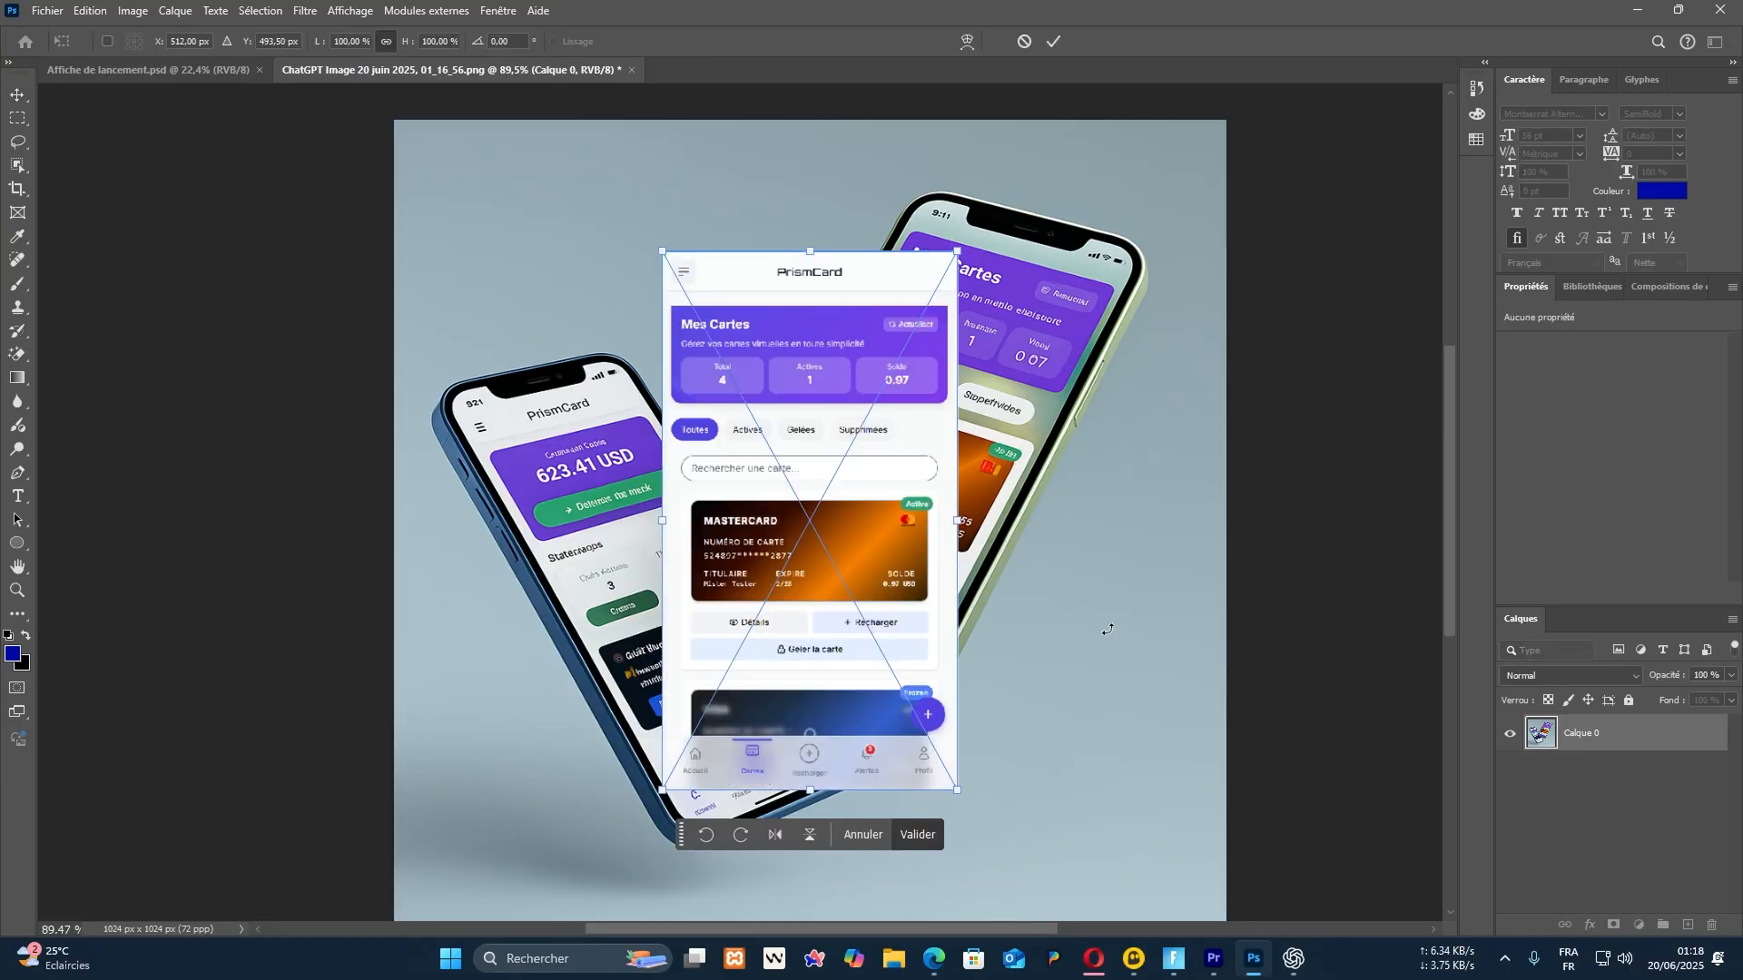
click(1056, 42)
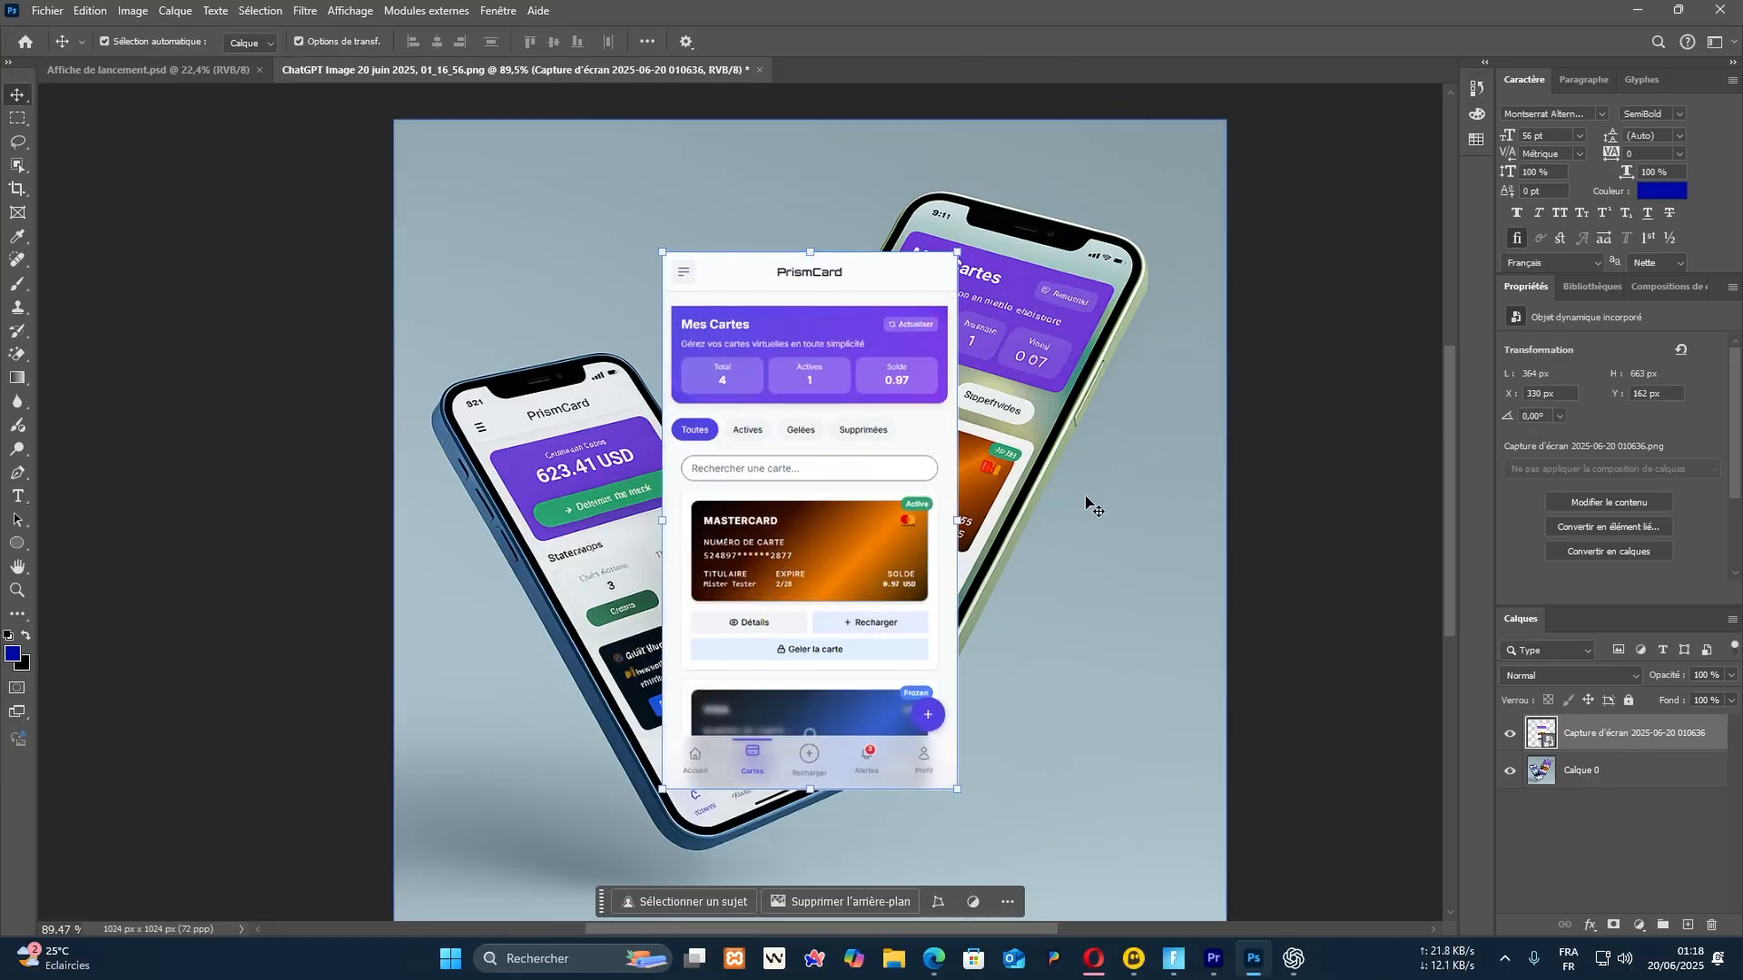
Move the "Mes Cartes" screenshot onto the green phone and distort its four corners to fit that phone's screen
drag(904, 459, 755, 486)
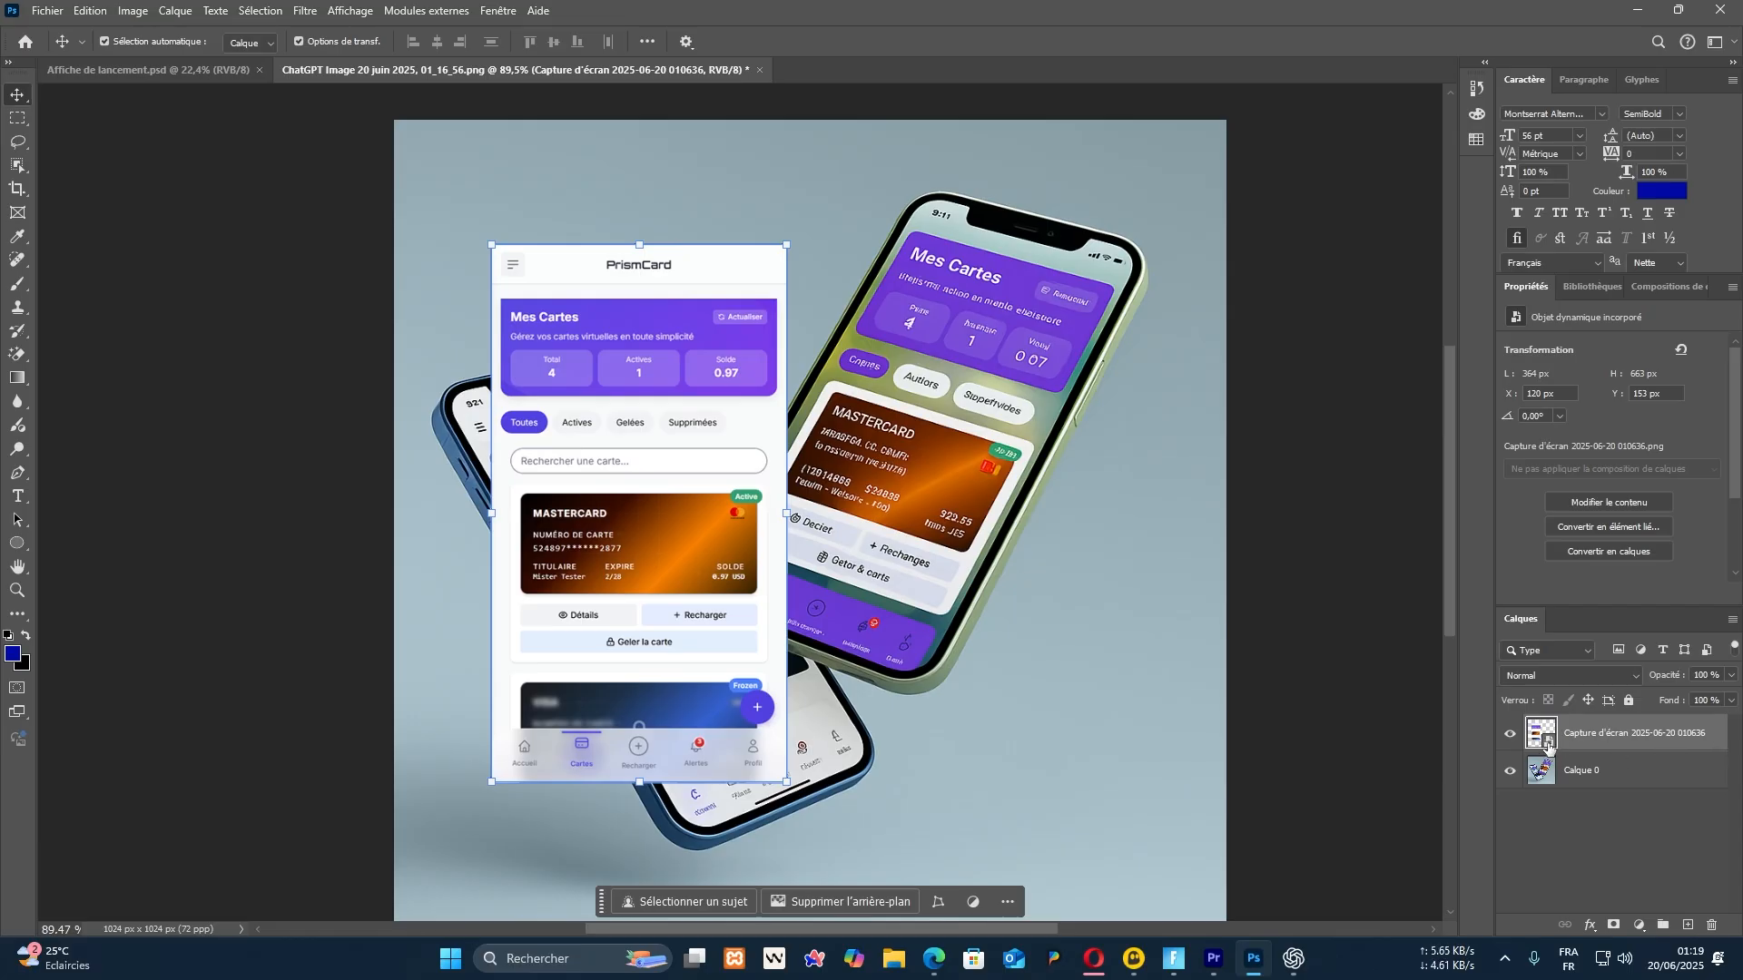
key(ctrl)
key(ctrl+t)
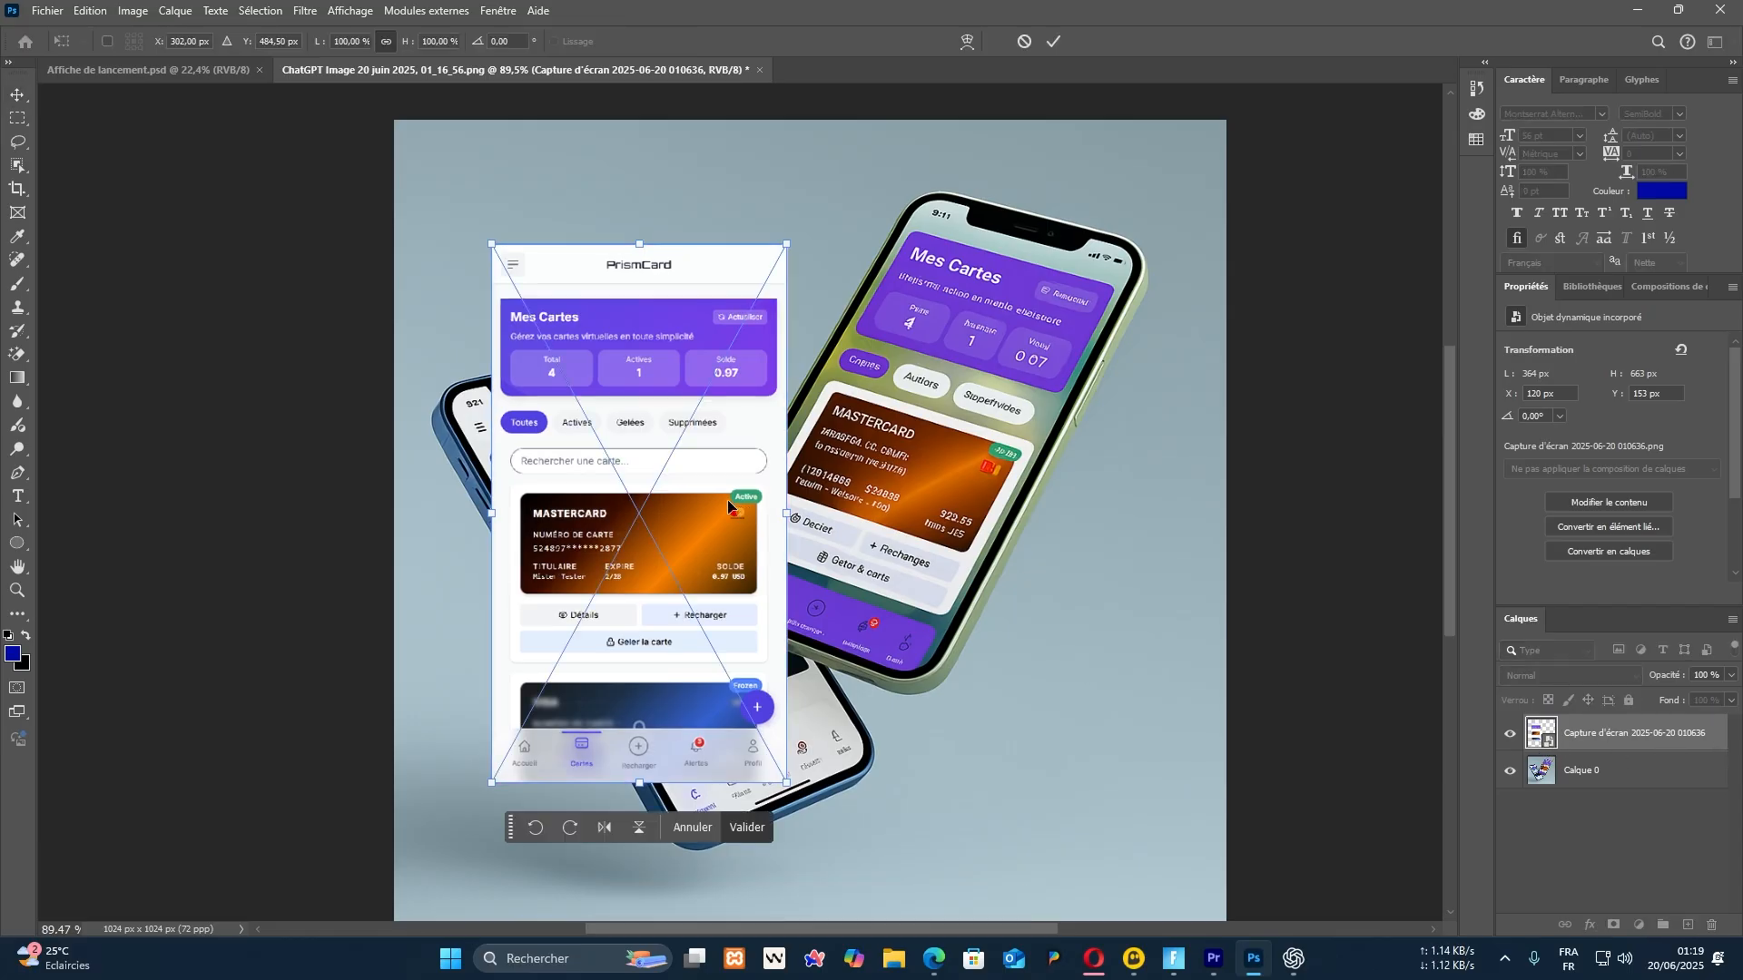
drag(639, 289, 1006, 340)
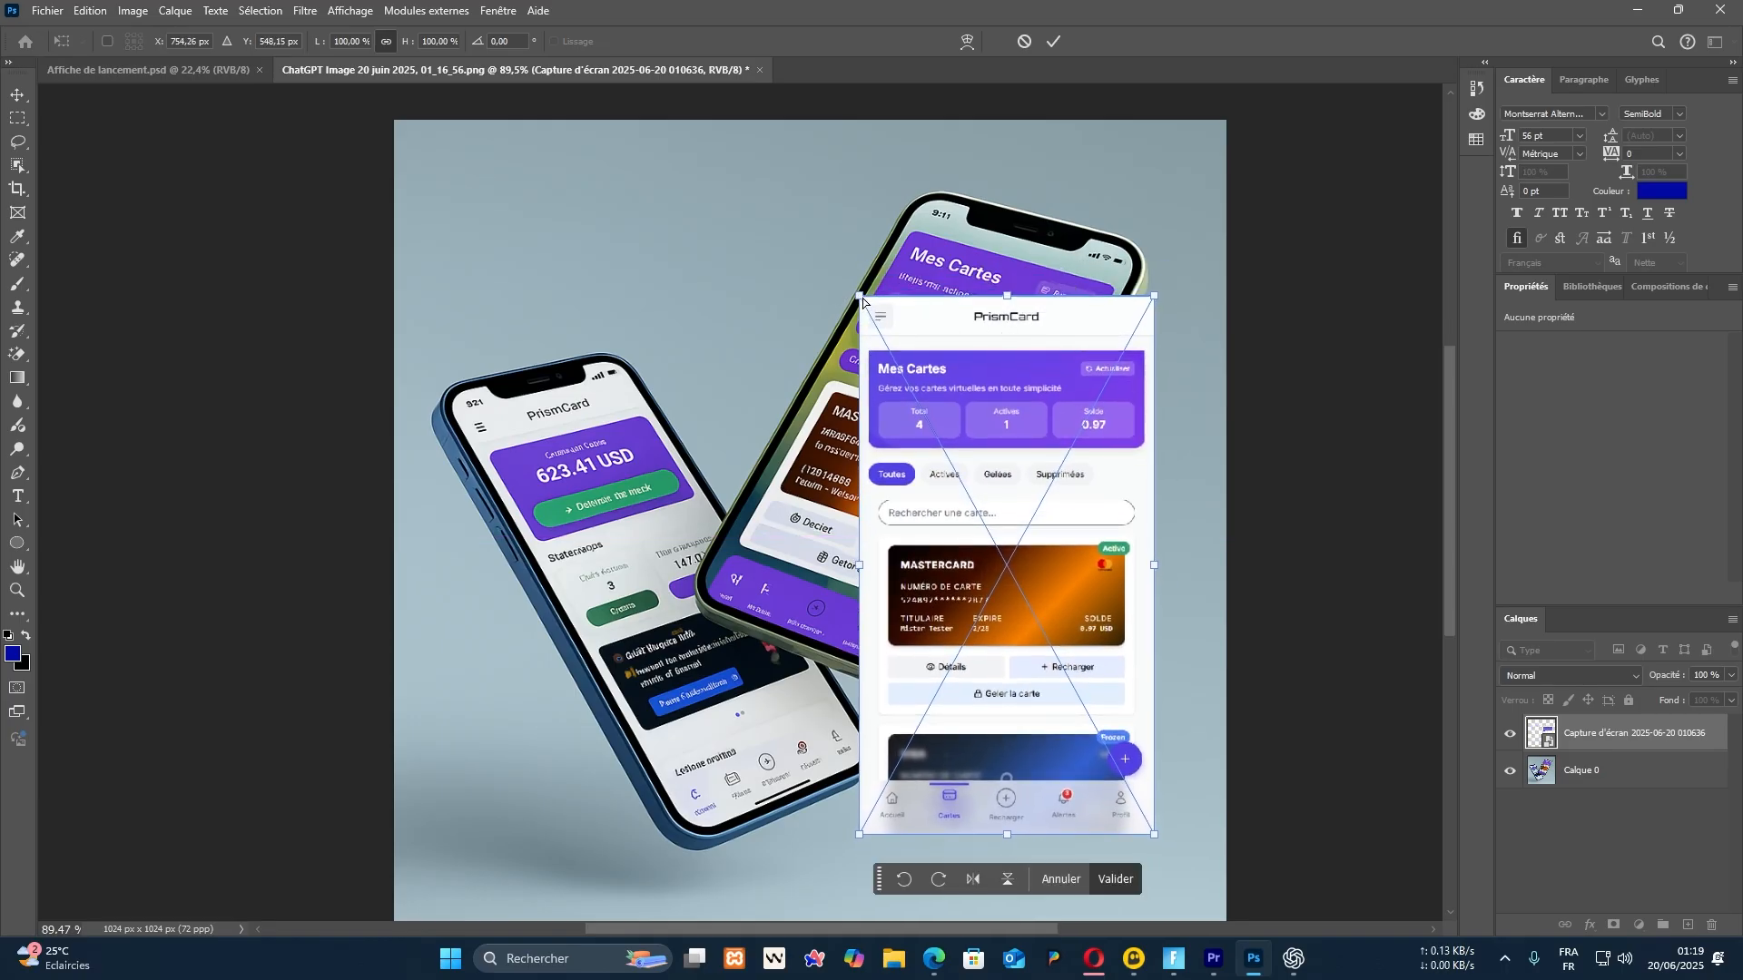
drag(862, 301, 914, 215)
drag(859, 835, 694, 597)
drag(1153, 834, 884, 731)
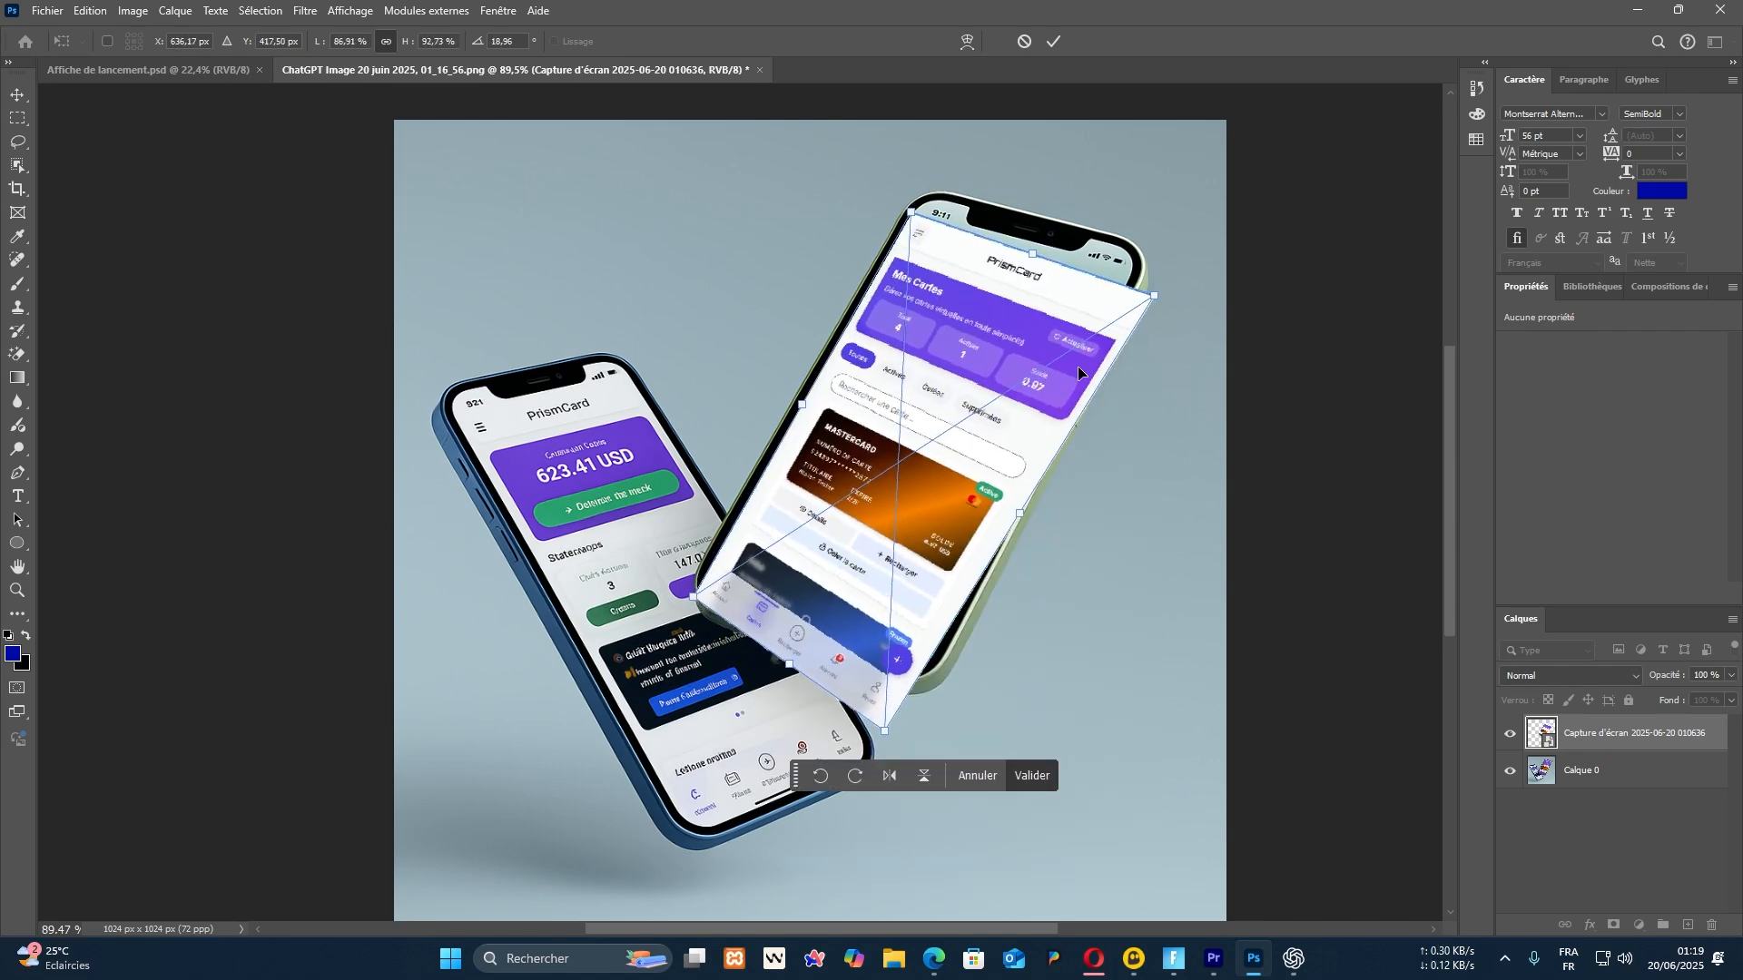
drag(1153, 295, 1136, 270)
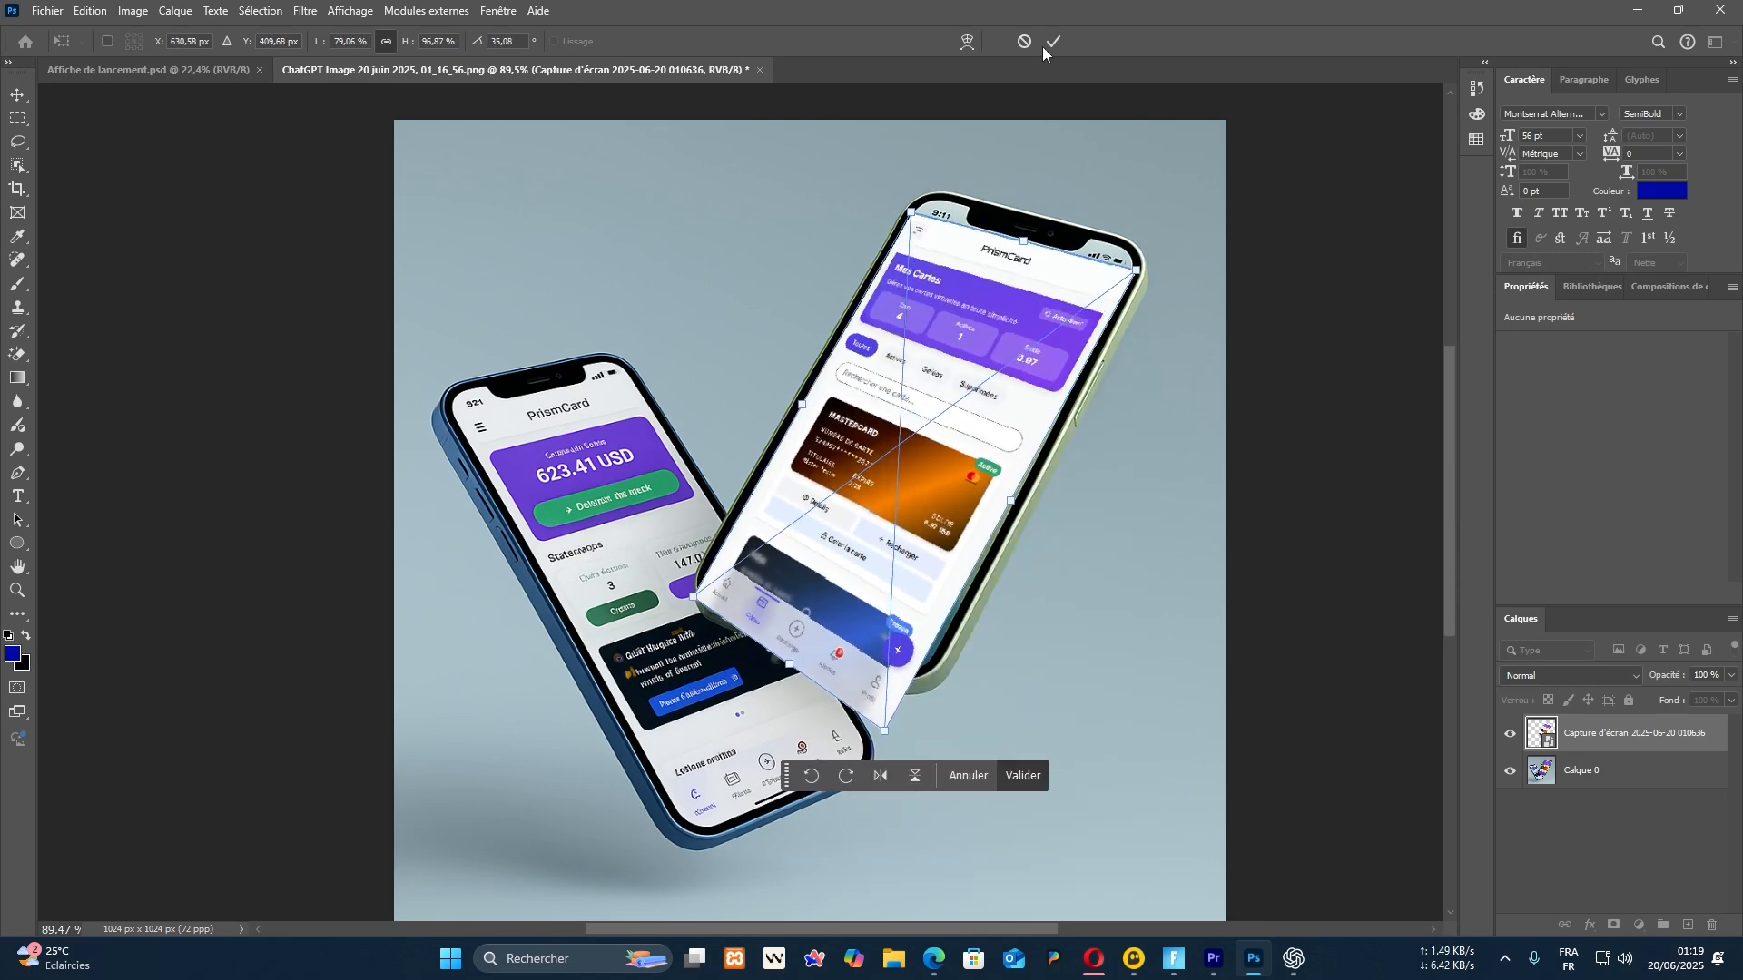
click(1053, 42)
Set the opacity of the "Mes Cartes" screenshot layer to 70 % so the phone beneath shows through
drag(1661, 676, 1629, 676)
scroll(1066, 568, up, 5)
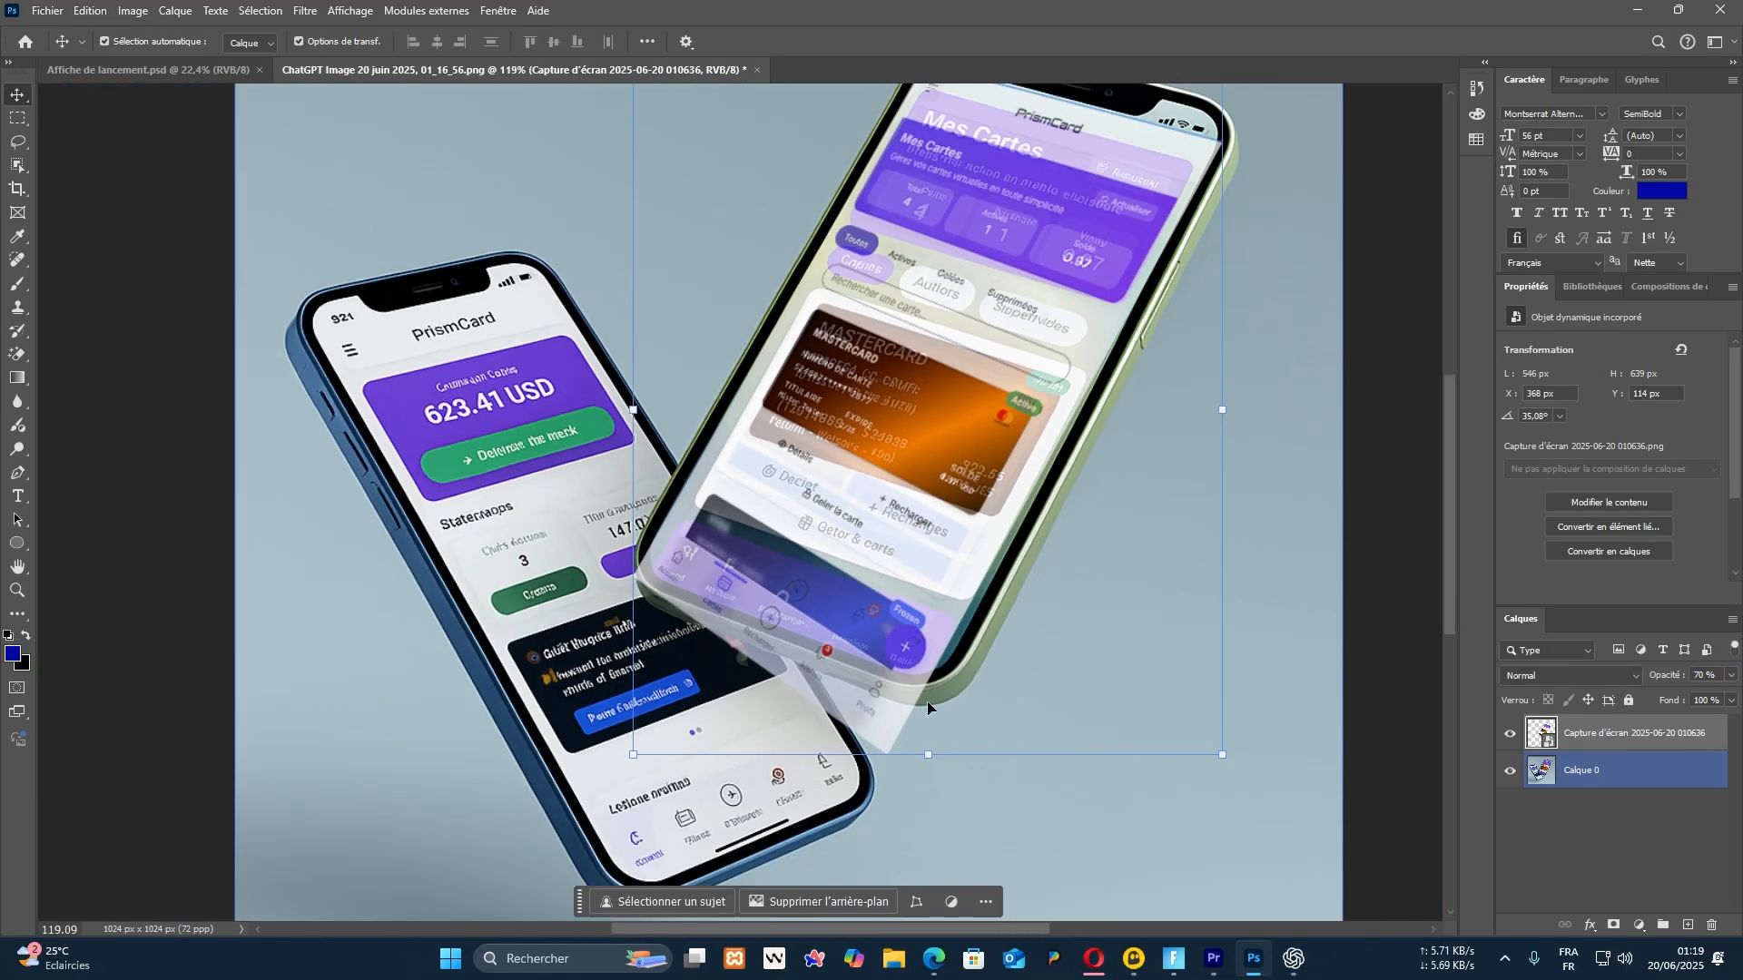
click(907, 690)
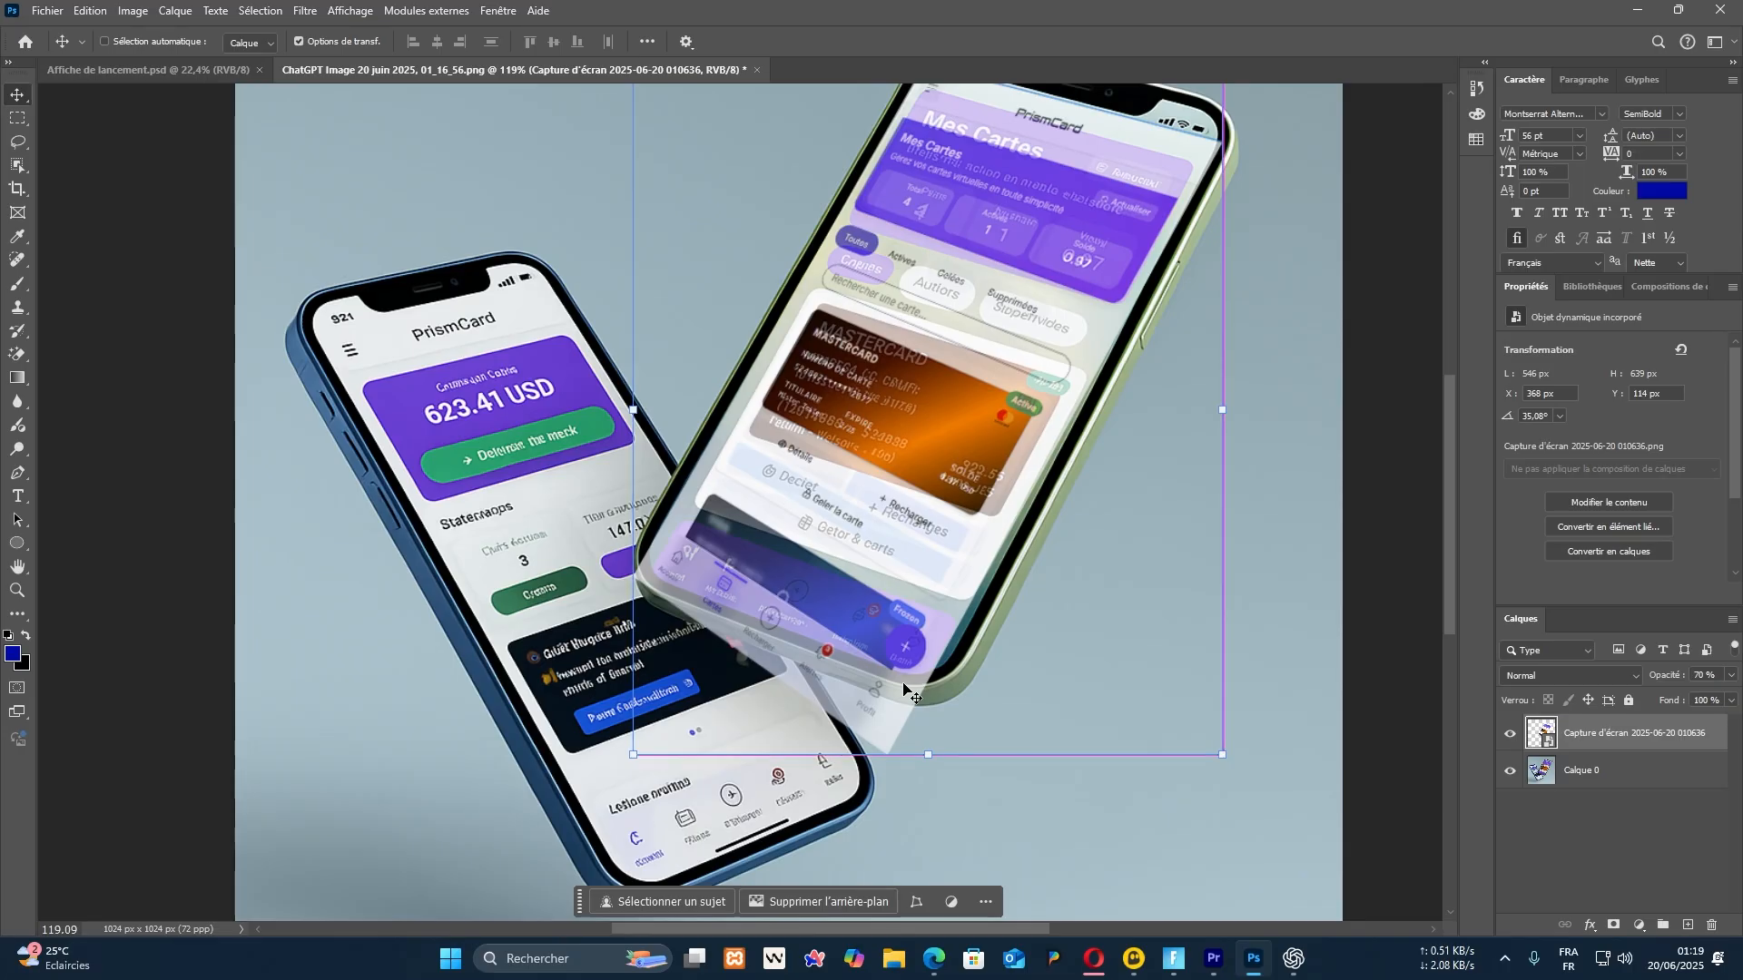
Transform the "Mes Cartes" screenshot again, aligning its corners with the screen edges of the green phone
key(ctrl+t)
drag(887, 754, 900, 753)
drag(632, 574, 628, 579)
drag(1018, 137, 1063, 433)
scroll(1239, 435, up, 12)
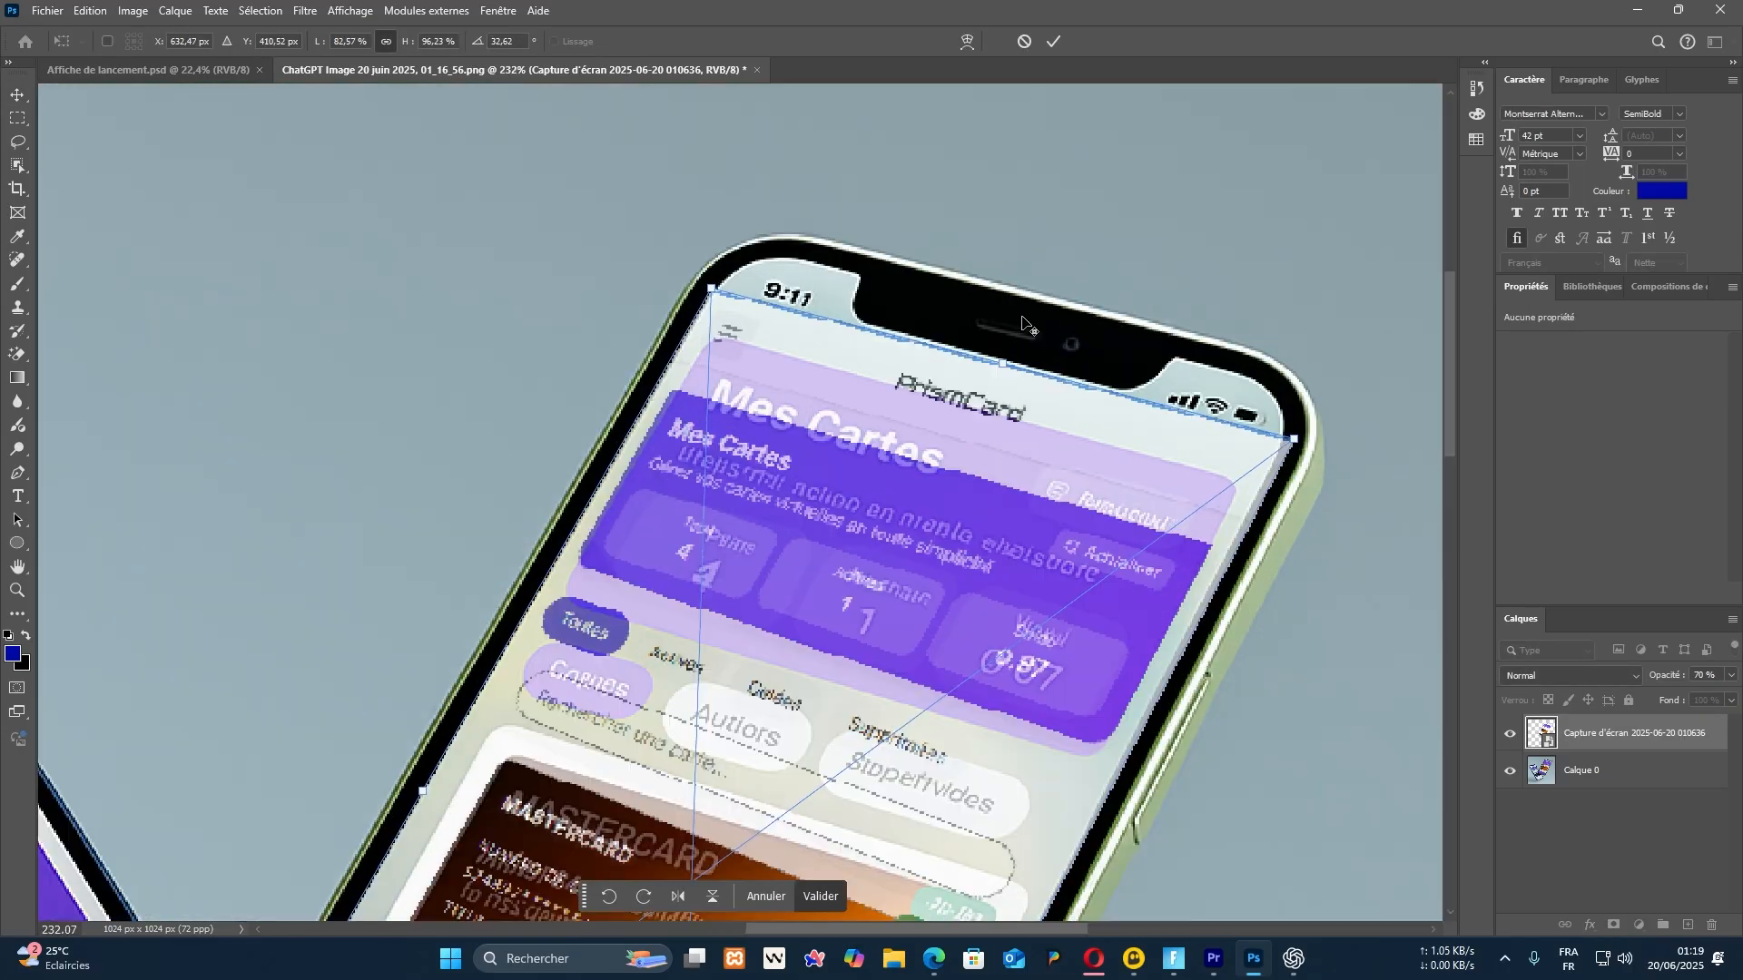
drag(1328, 451, 1323, 452)
scroll(1298, 463, down, 11)
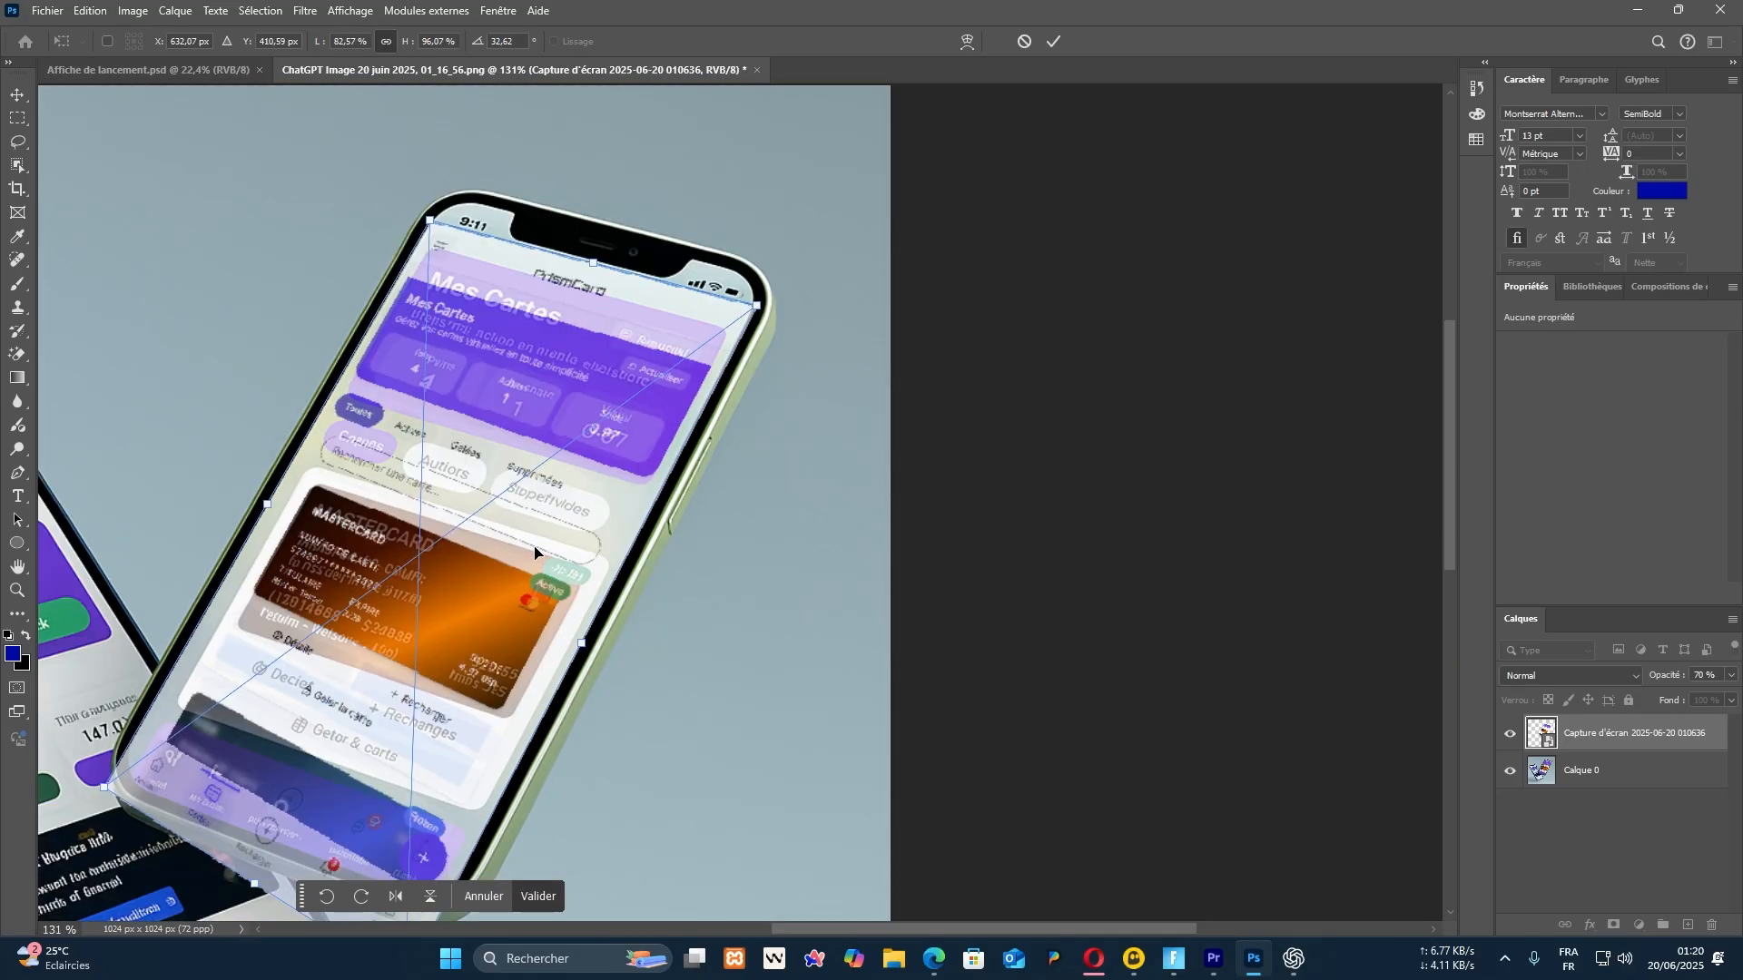
drag(580, 610, 828, 471)
drag(651, 809, 686, 740)
scroll(703, 717, up, 3)
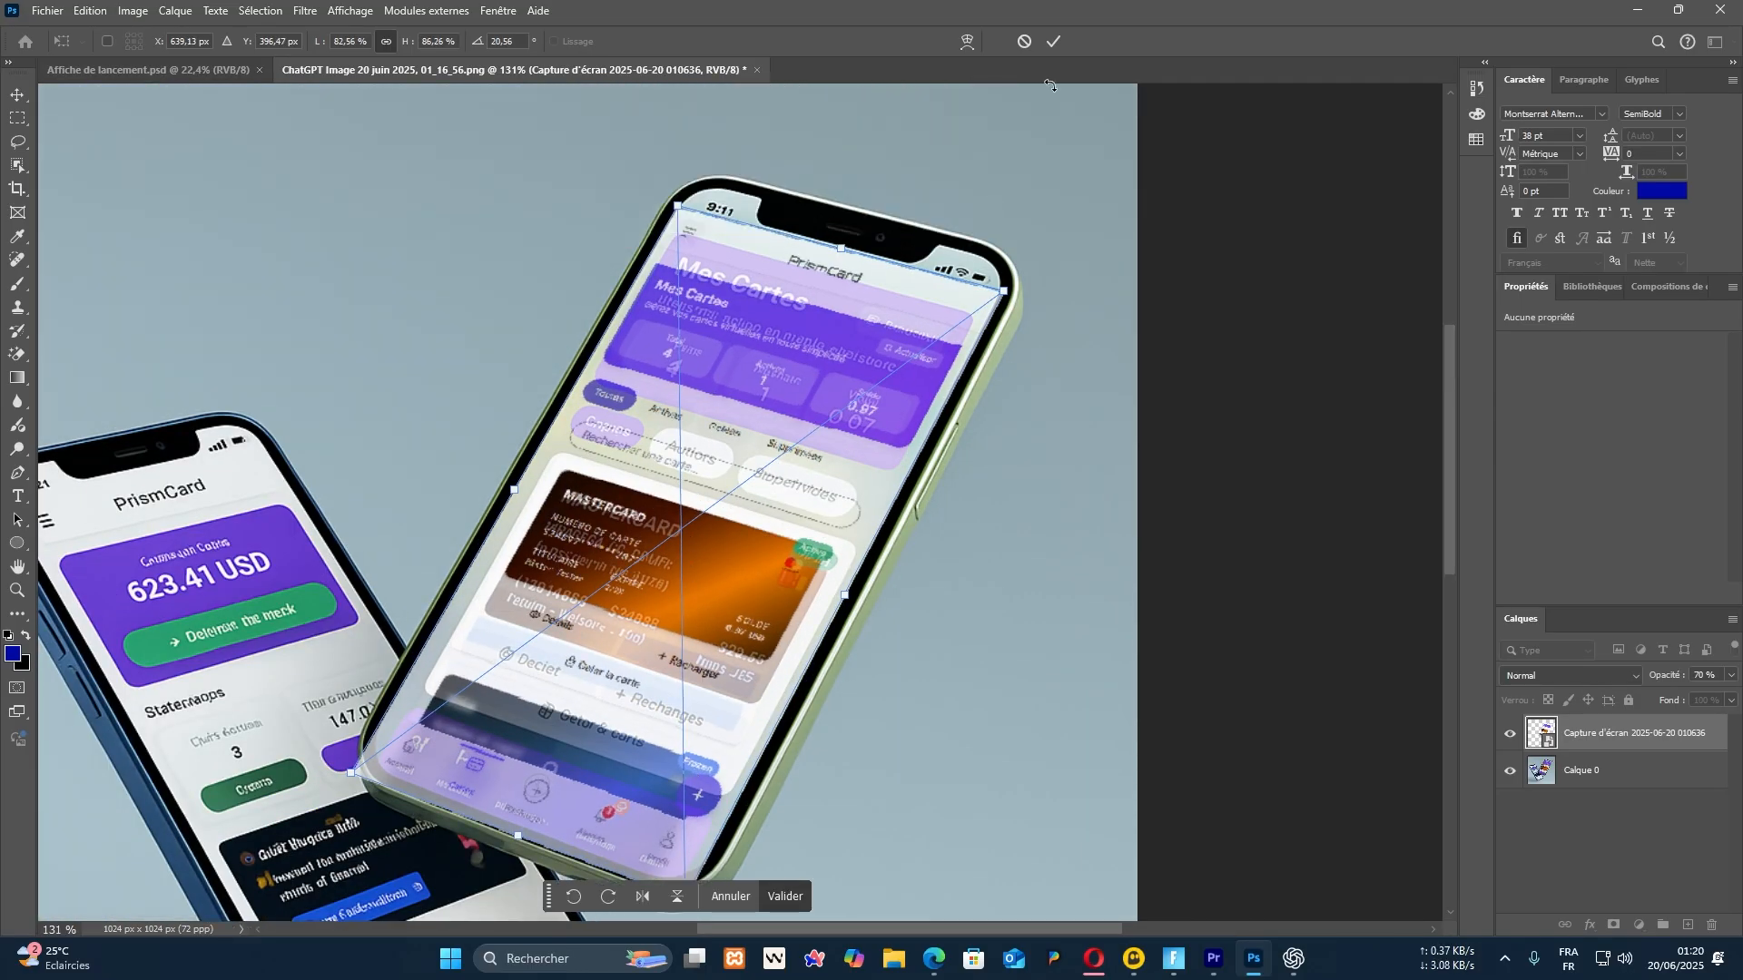
click(1054, 41)
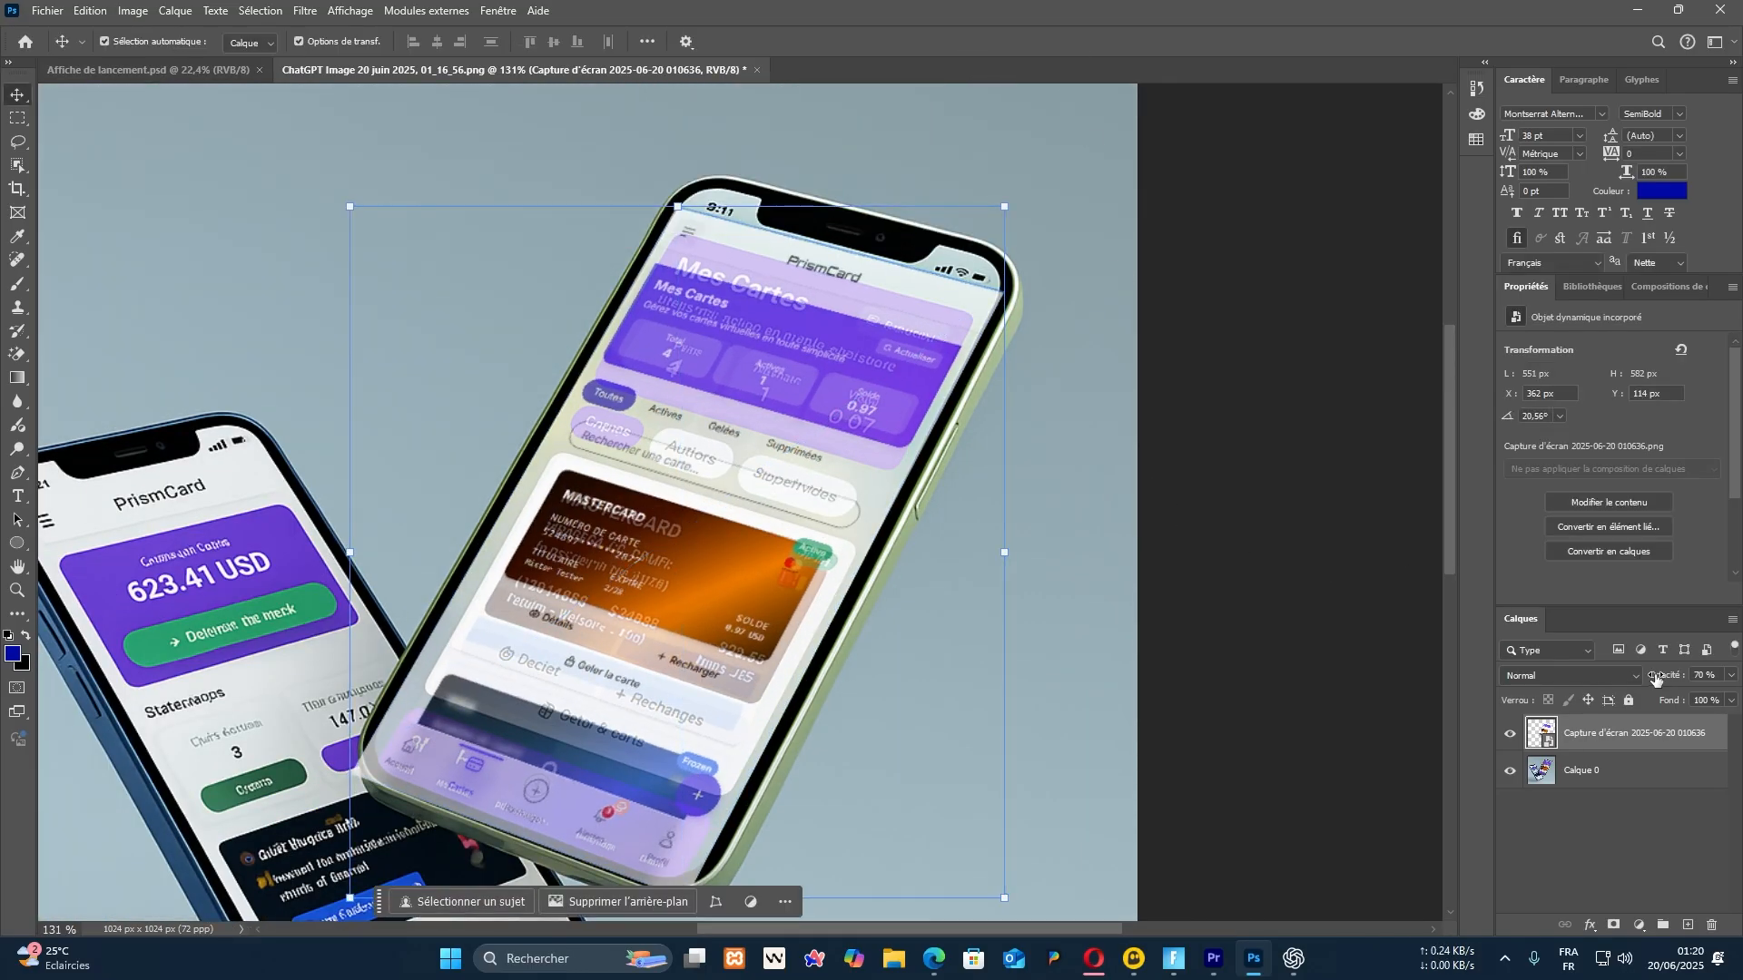
Restore the screenshot layer to 100 % opacity and check its fit along the green phone's lower edge
drag(1656, 677, 1741, 678)
scroll(858, 529, down, 1)
scroll(857, 528, down, 4)
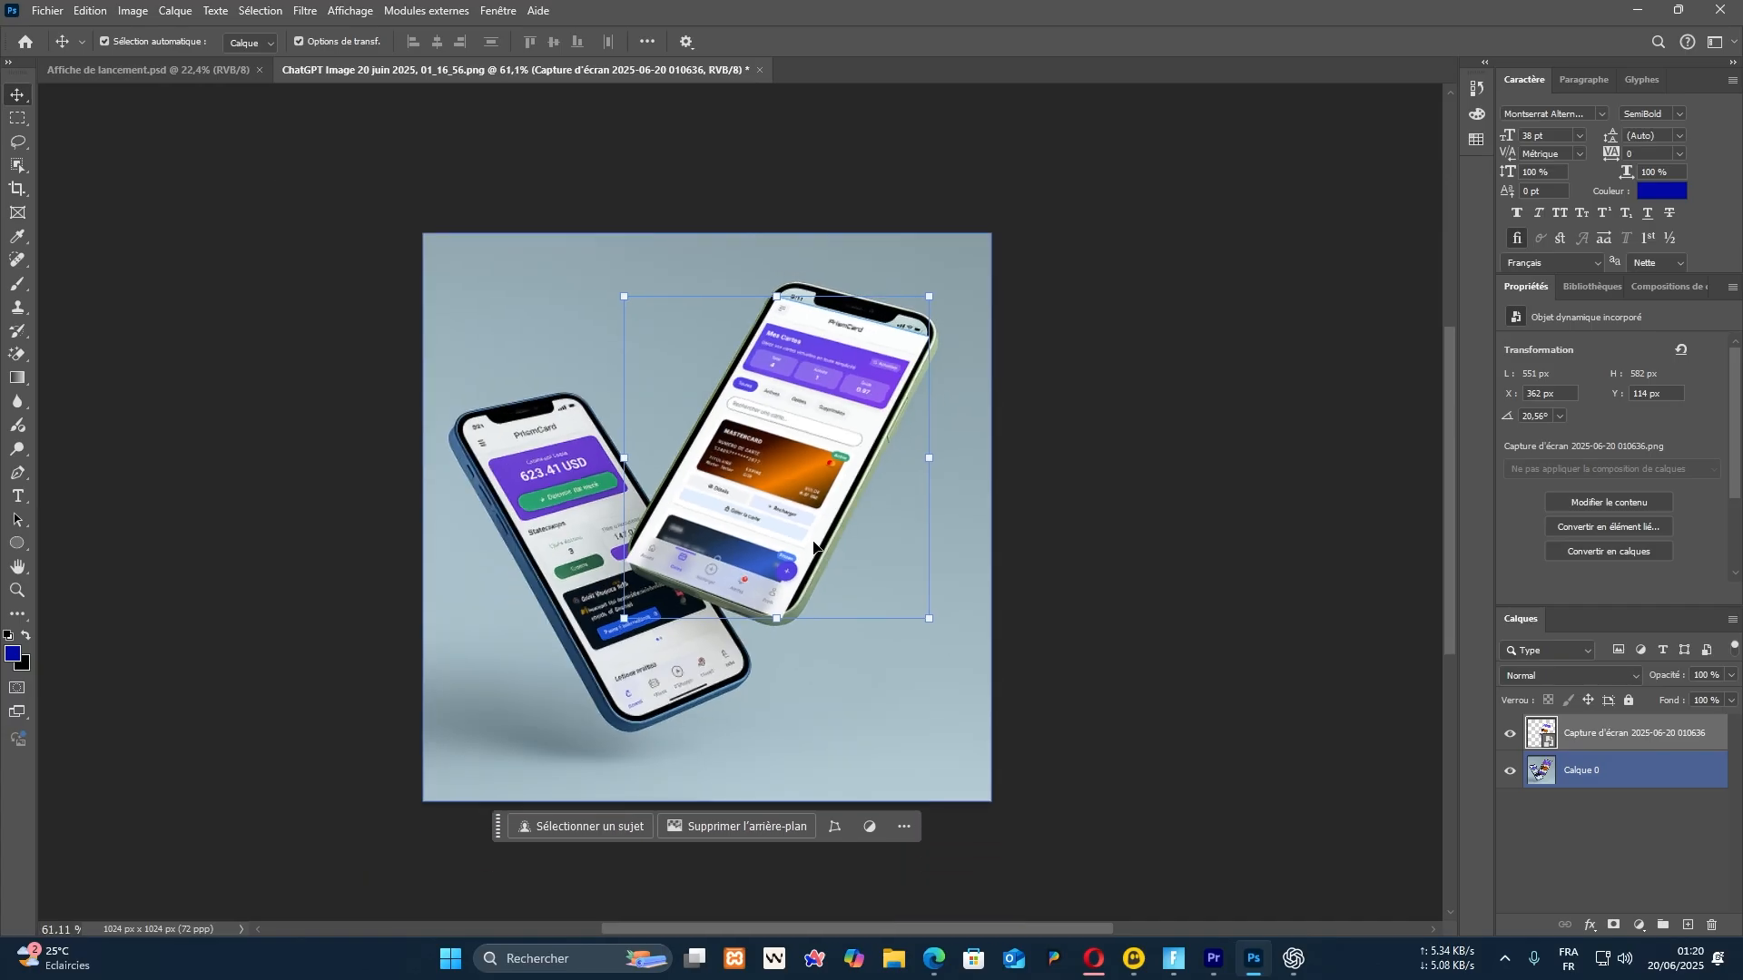
scroll(796, 505, up, 2)
scroll(796, 506, up, 3)
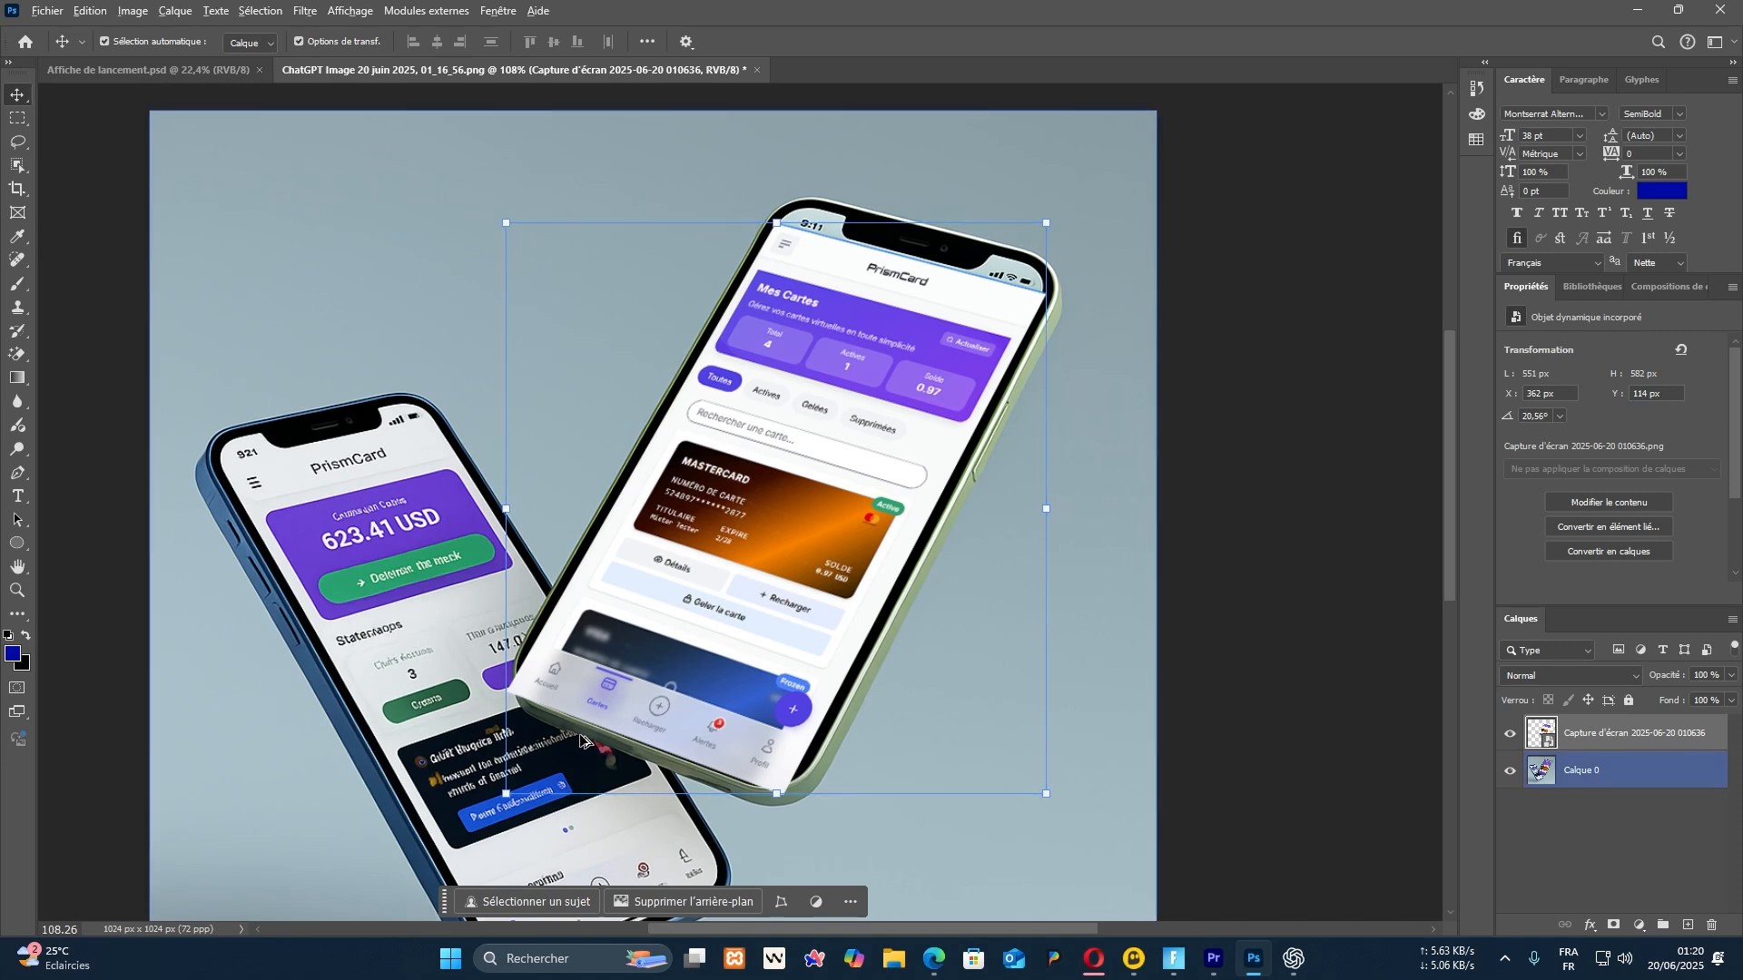
scroll(580, 731, up, 2)
click(856, 787)
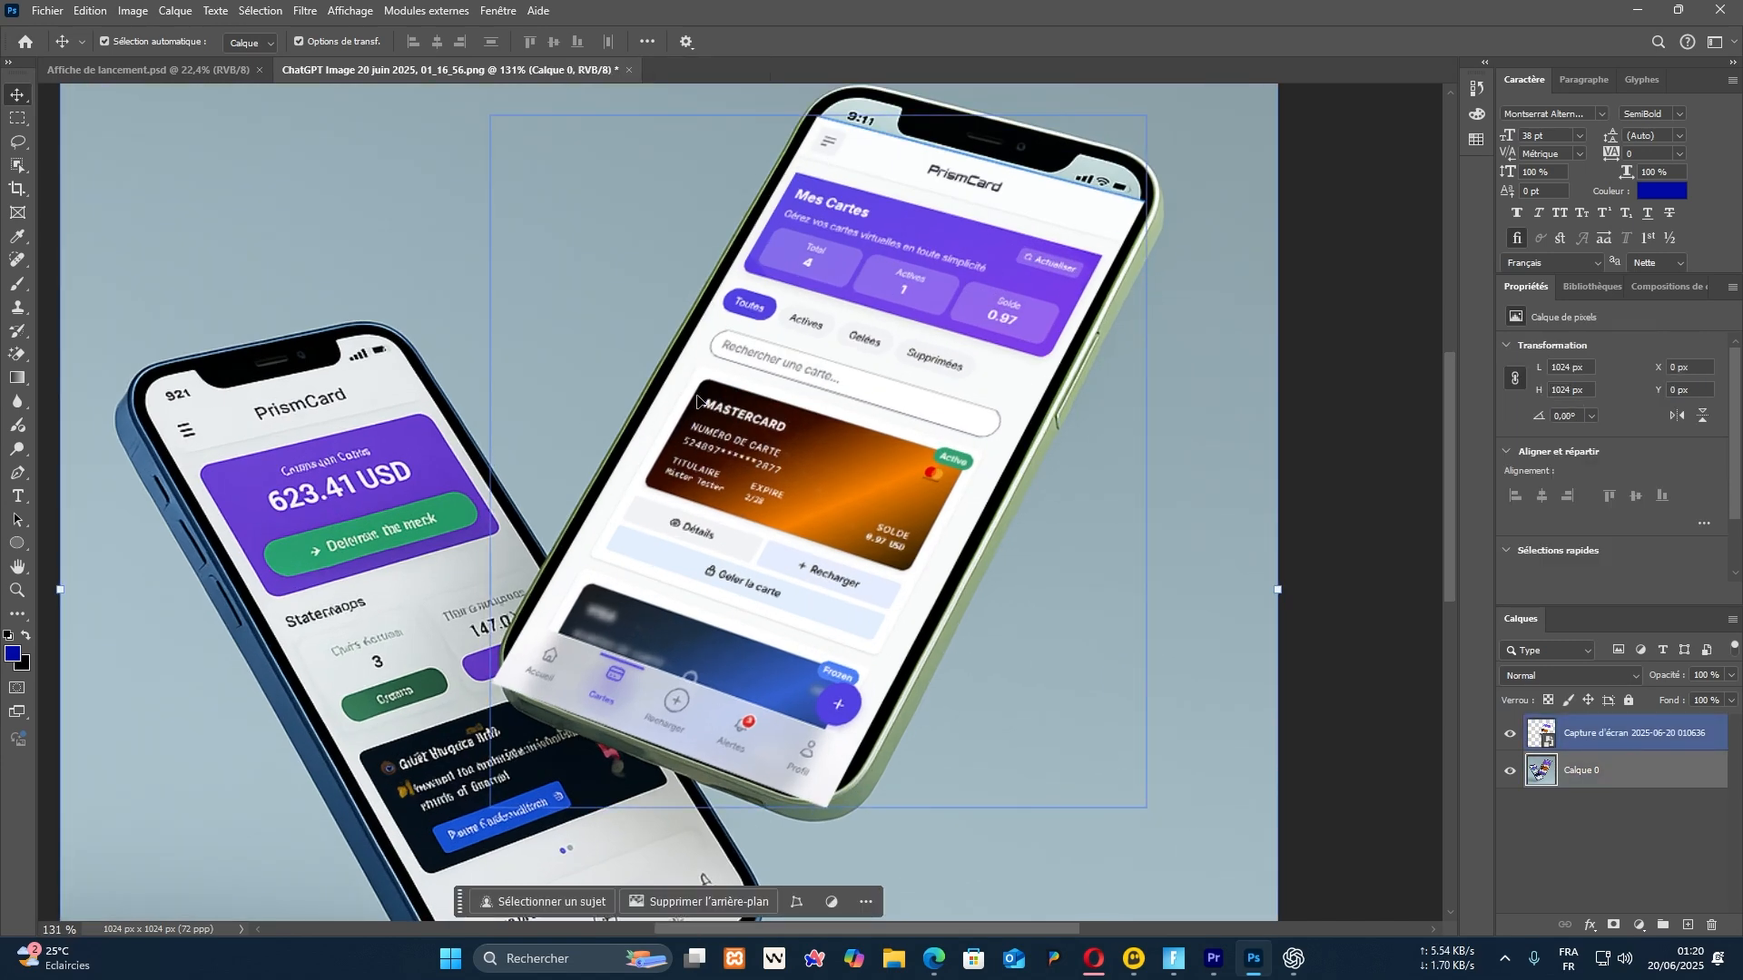
Set the "Mes Cartes" screenshot layer's opacity to 49 % and add a layer mask to it
click(1624, 733)
drag(1665, 676, 1617, 680)
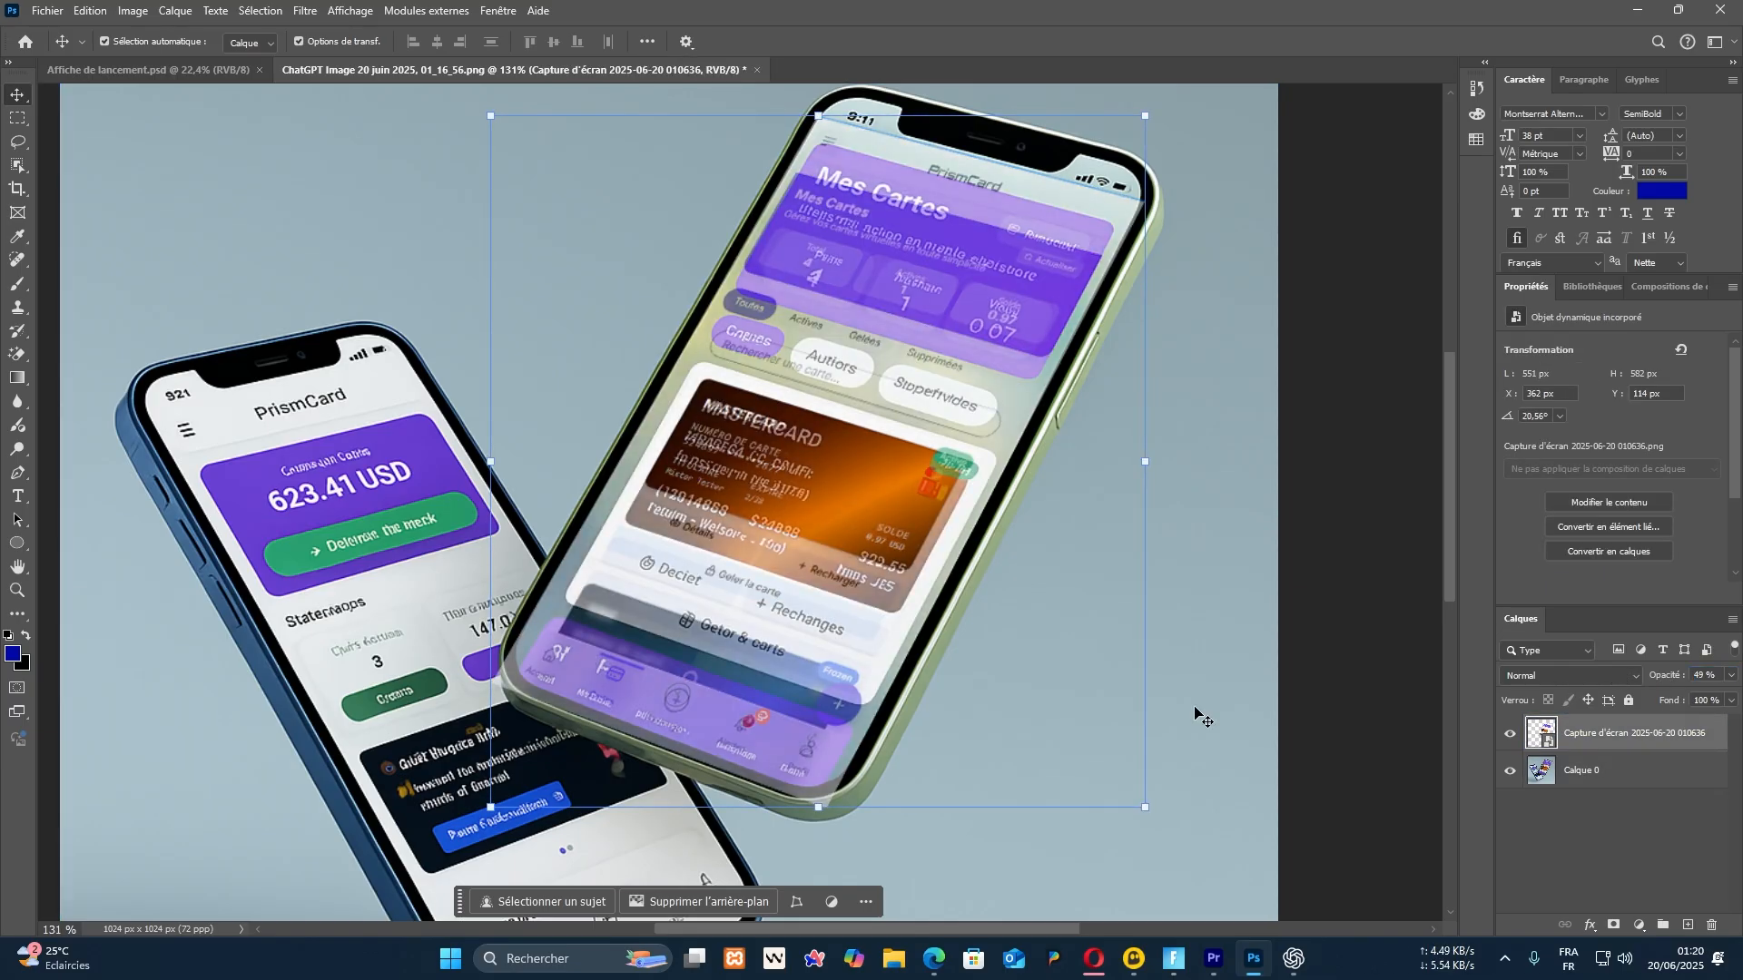
scroll(692, 709, up, 6)
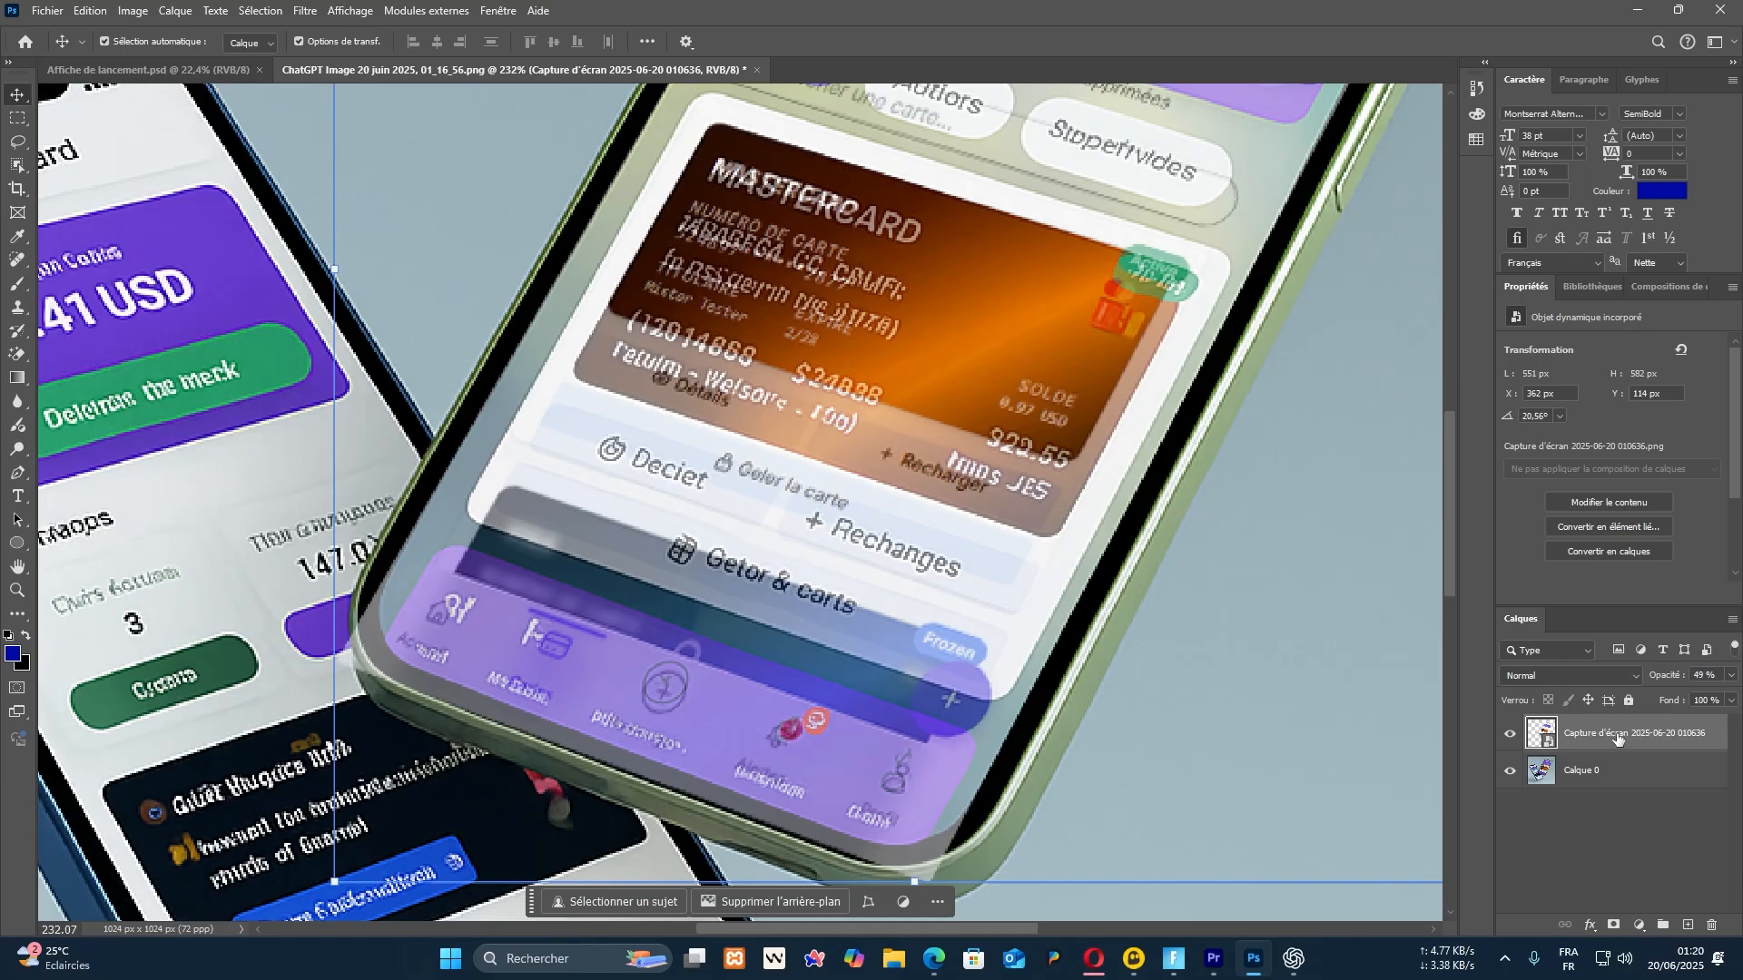
click(1611, 926)
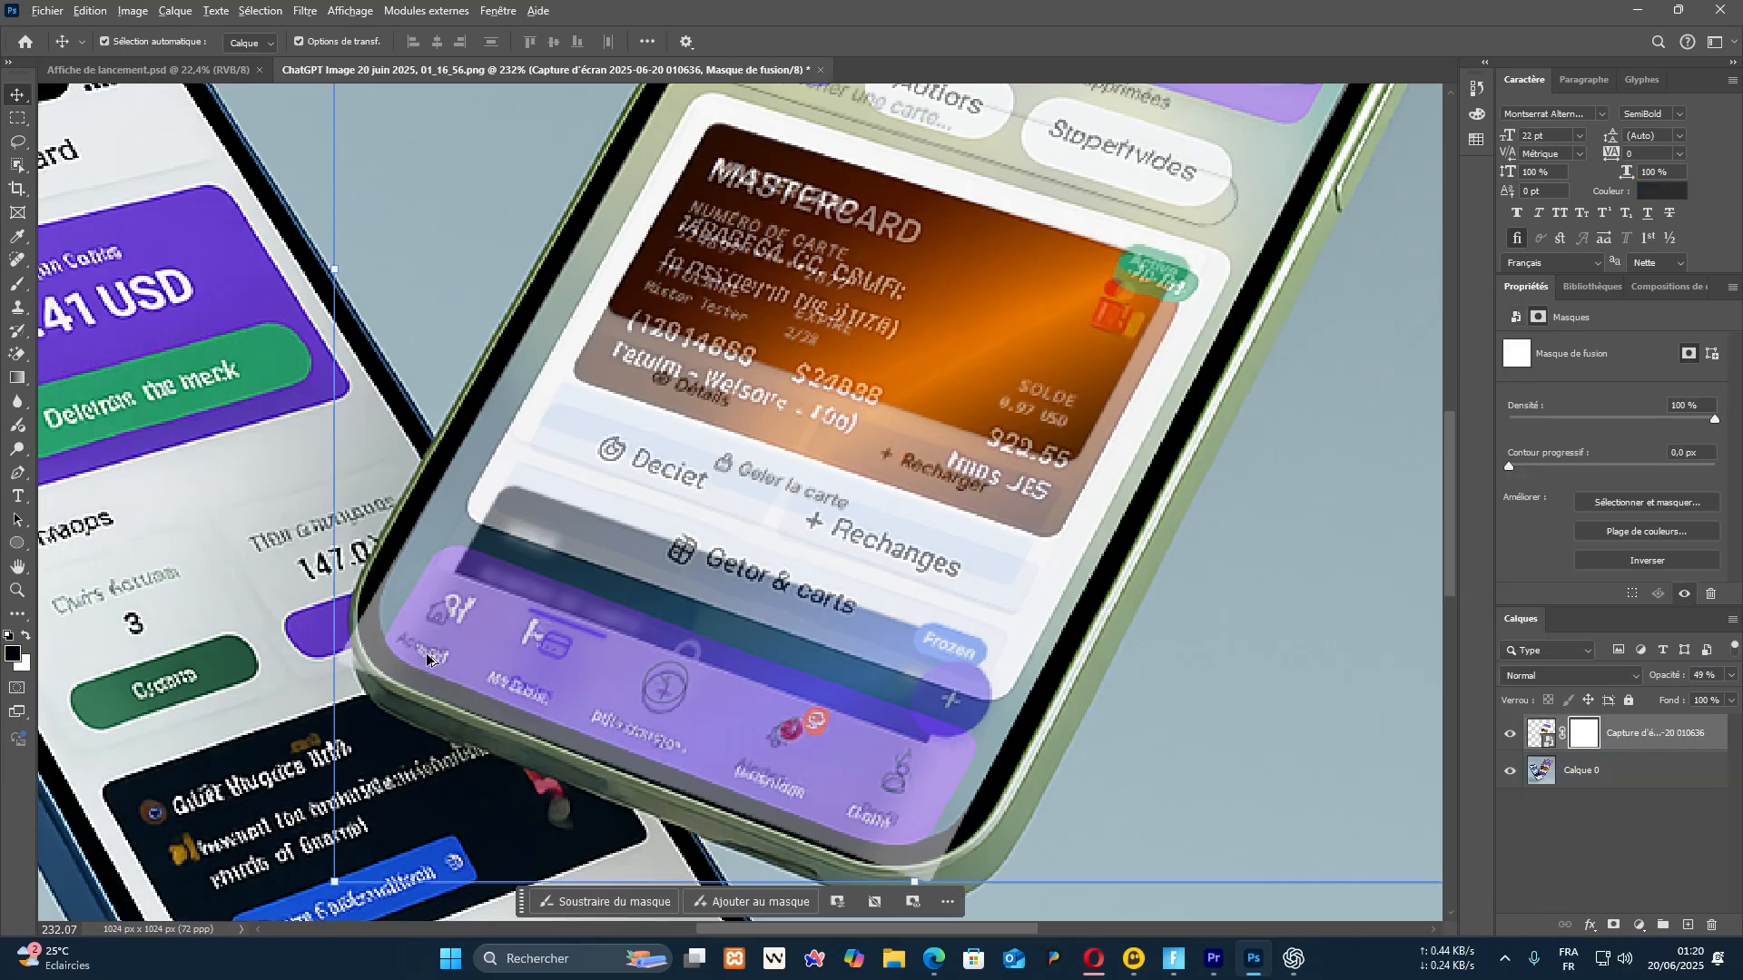
Draw a closed Pen shape following the green phone's rounded lower screen edge around the overflow, and set the Pen to Tracé mode
scroll(436, 655, up, 2)
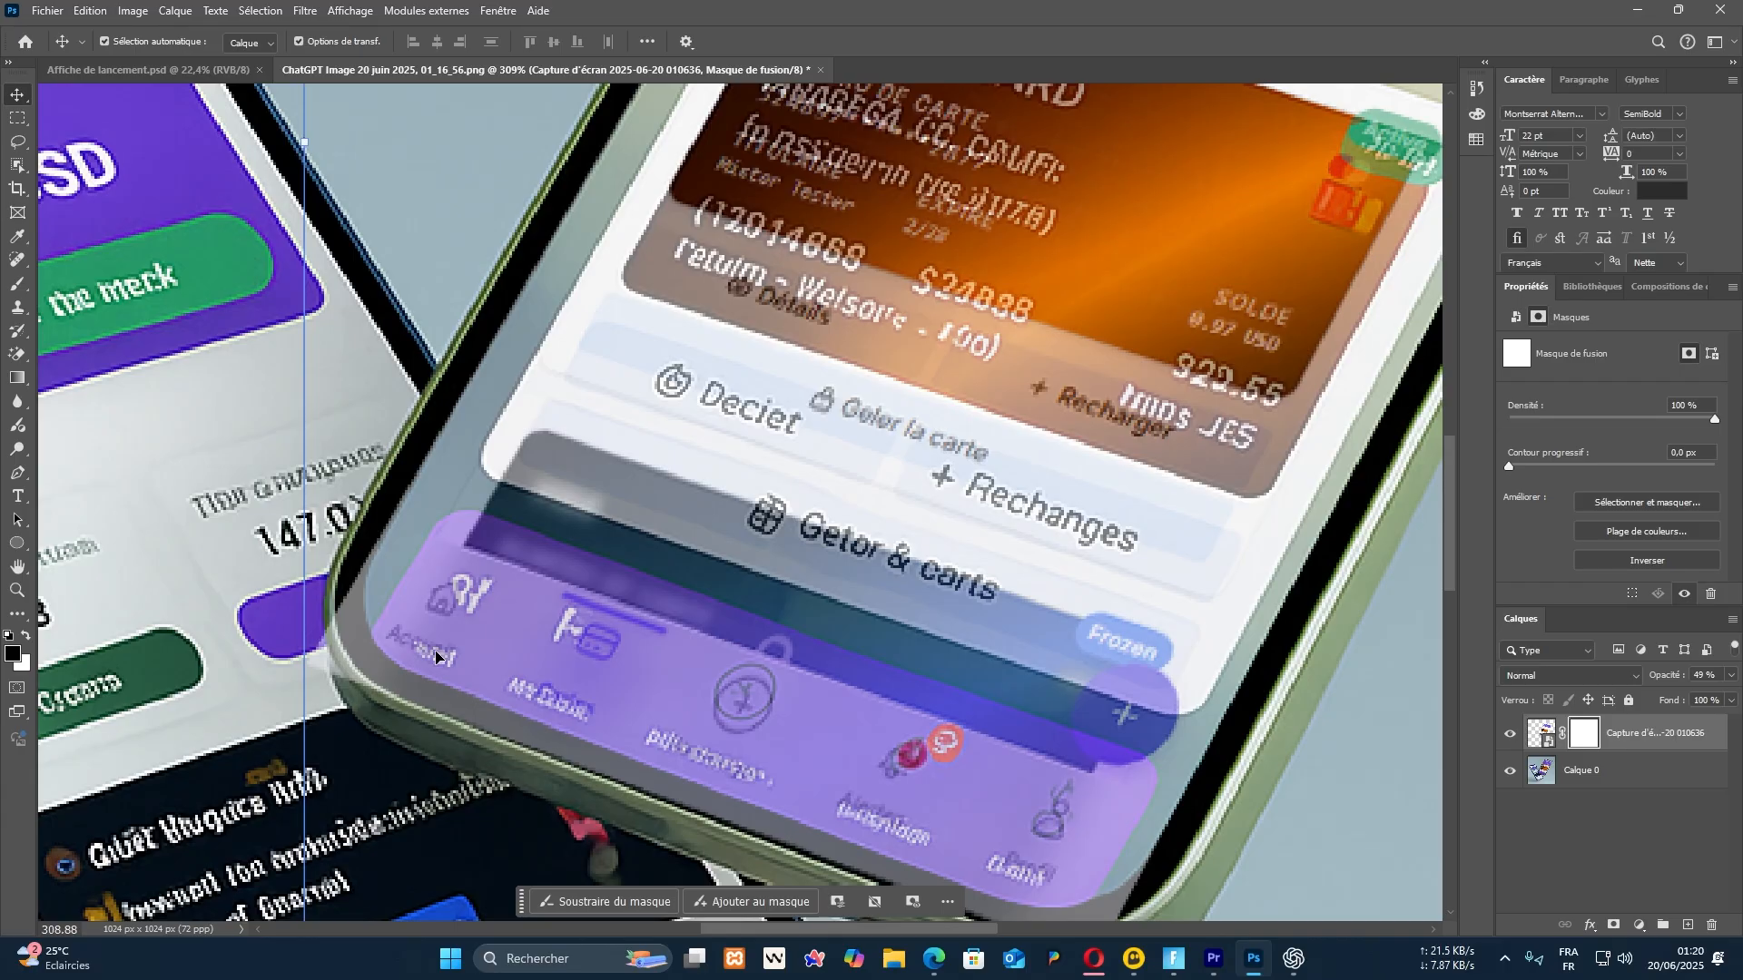
key(p)
scroll(451, 439, up, 1)
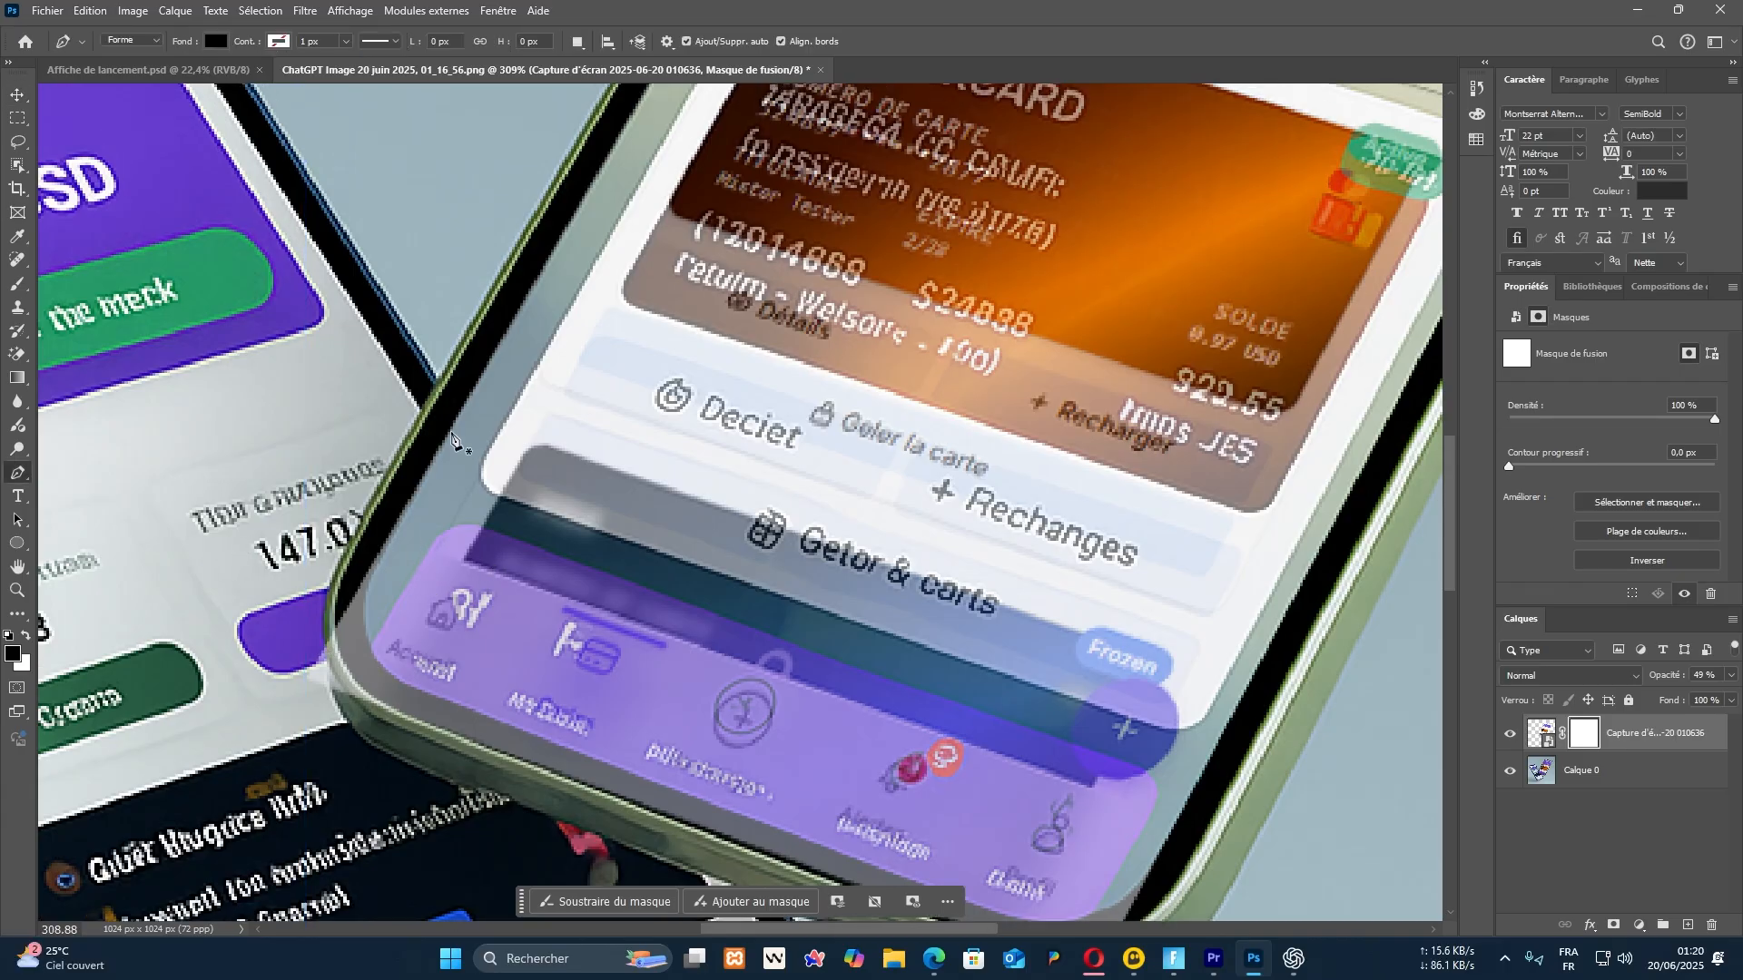
scroll(453, 439, up, 4)
scroll(452, 438, down, 5)
scroll(377, 623, up, 3)
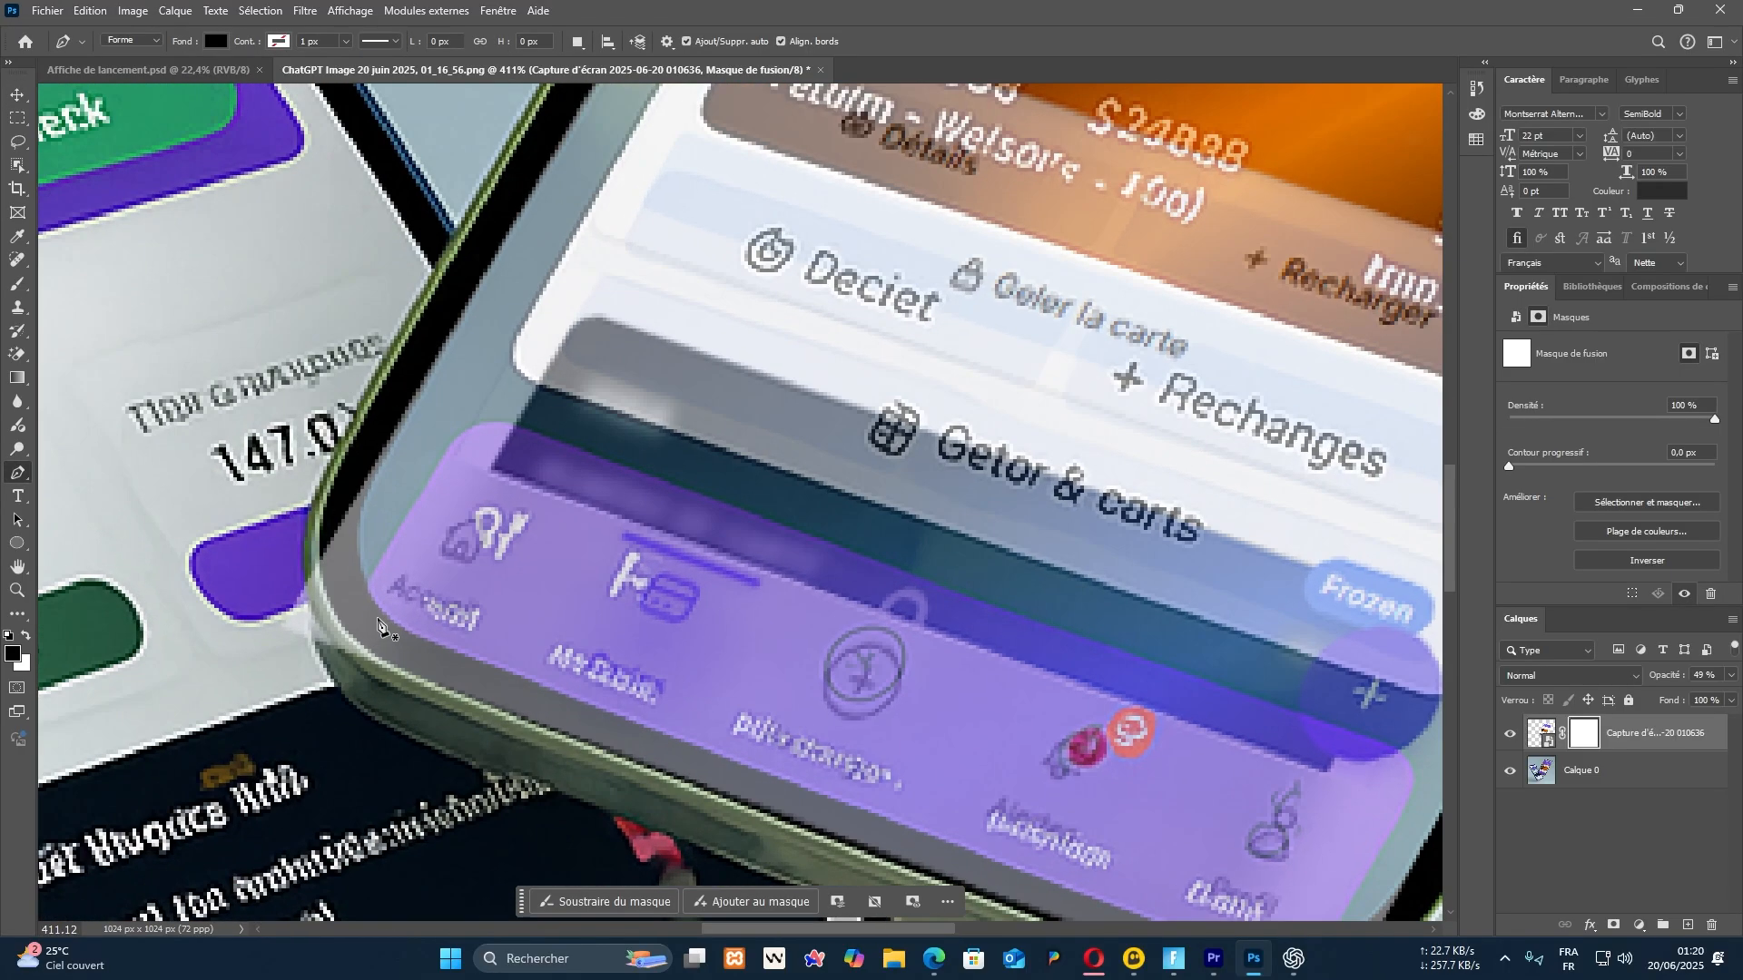
scroll(377, 625, down, 3)
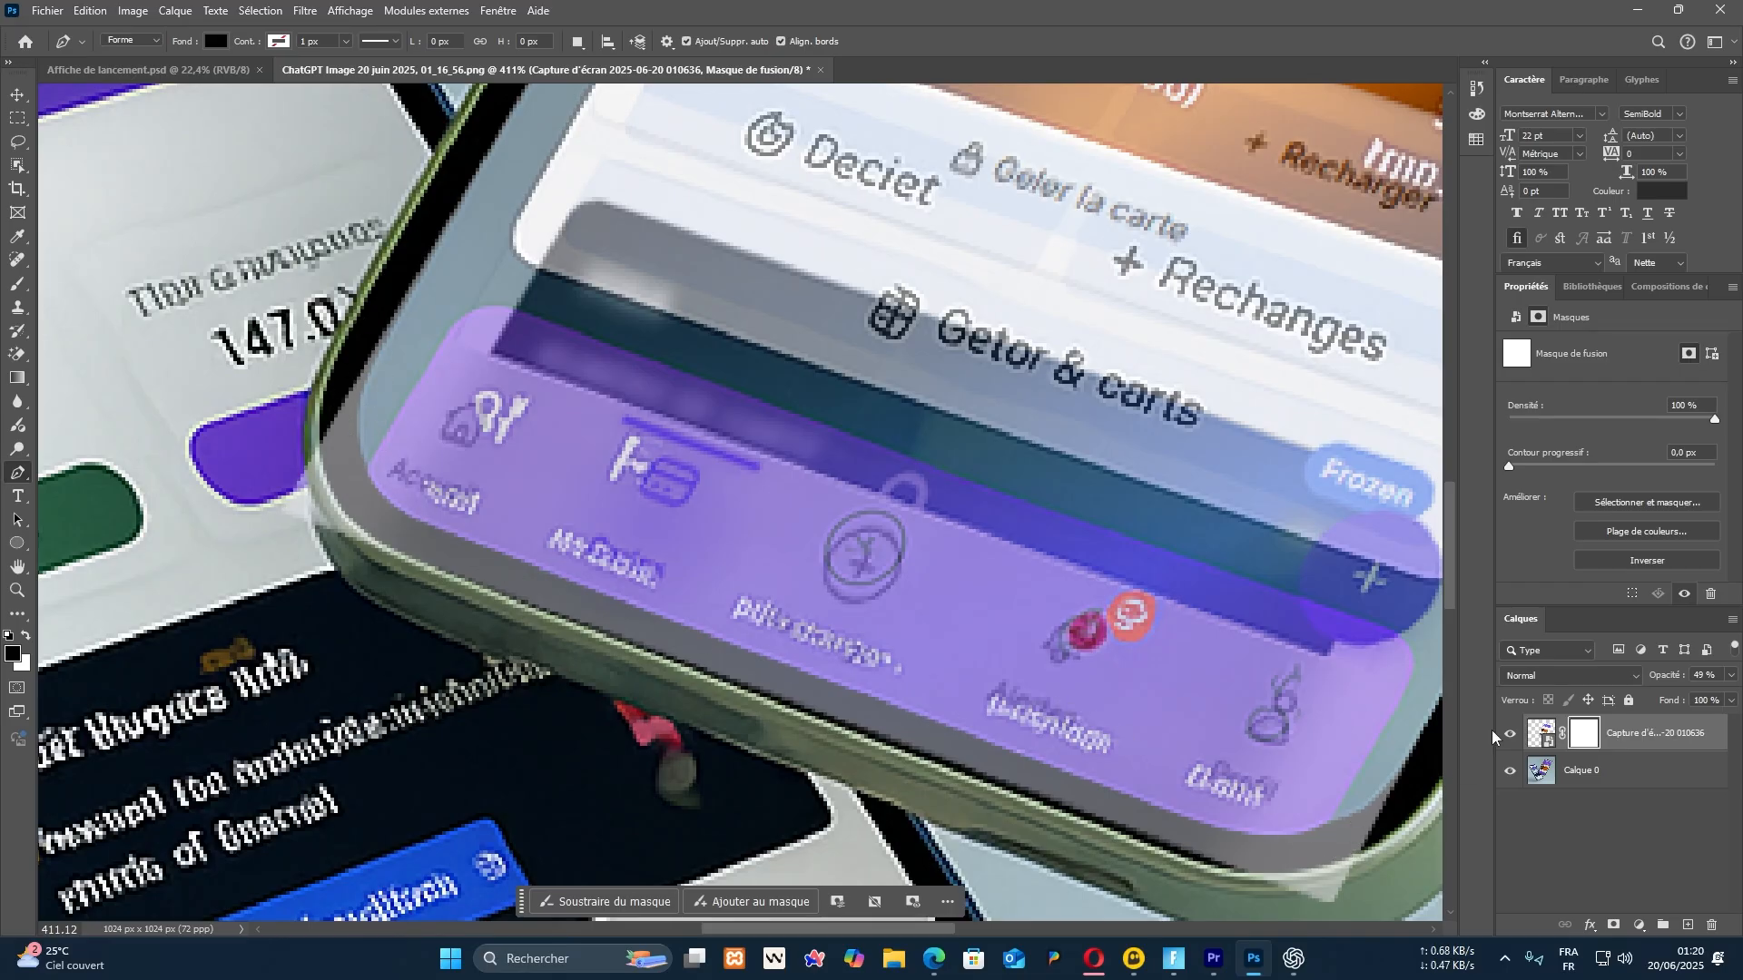
click(405, 297)
drag(413, 515, 528, 561)
click(1218, 828)
scroll(1255, 726, right, 3)
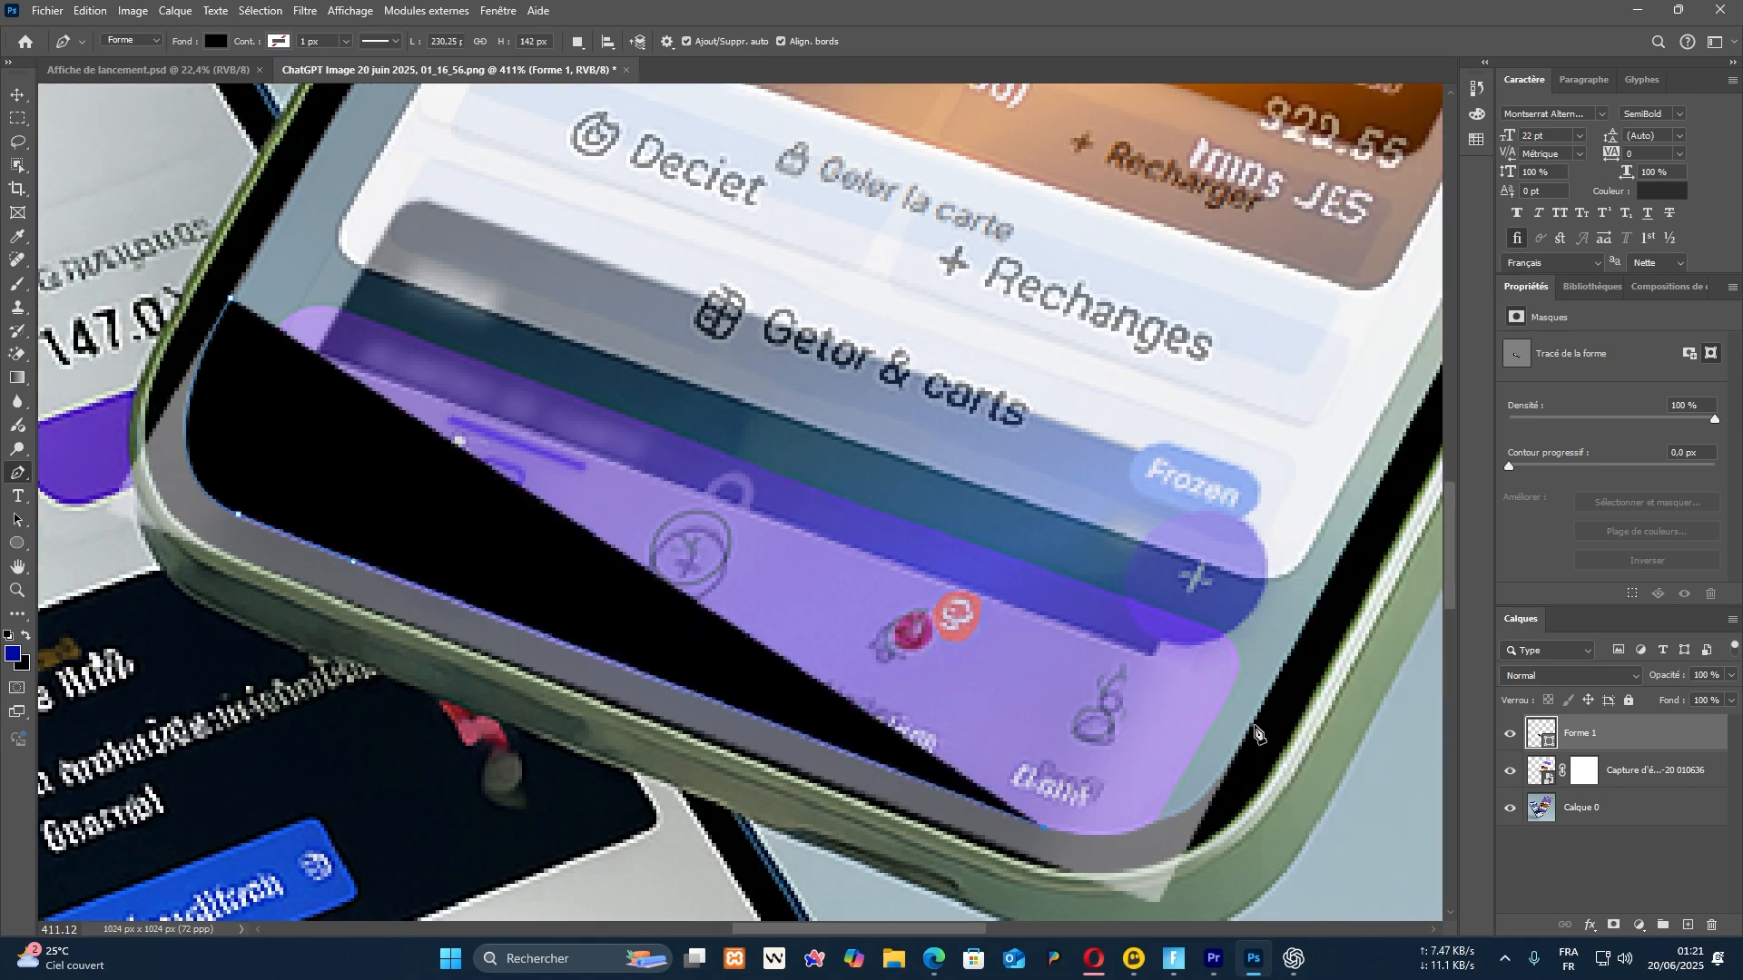
drag(1249, 717, 1321, 563)
scroll(1251, 721, down, 3)
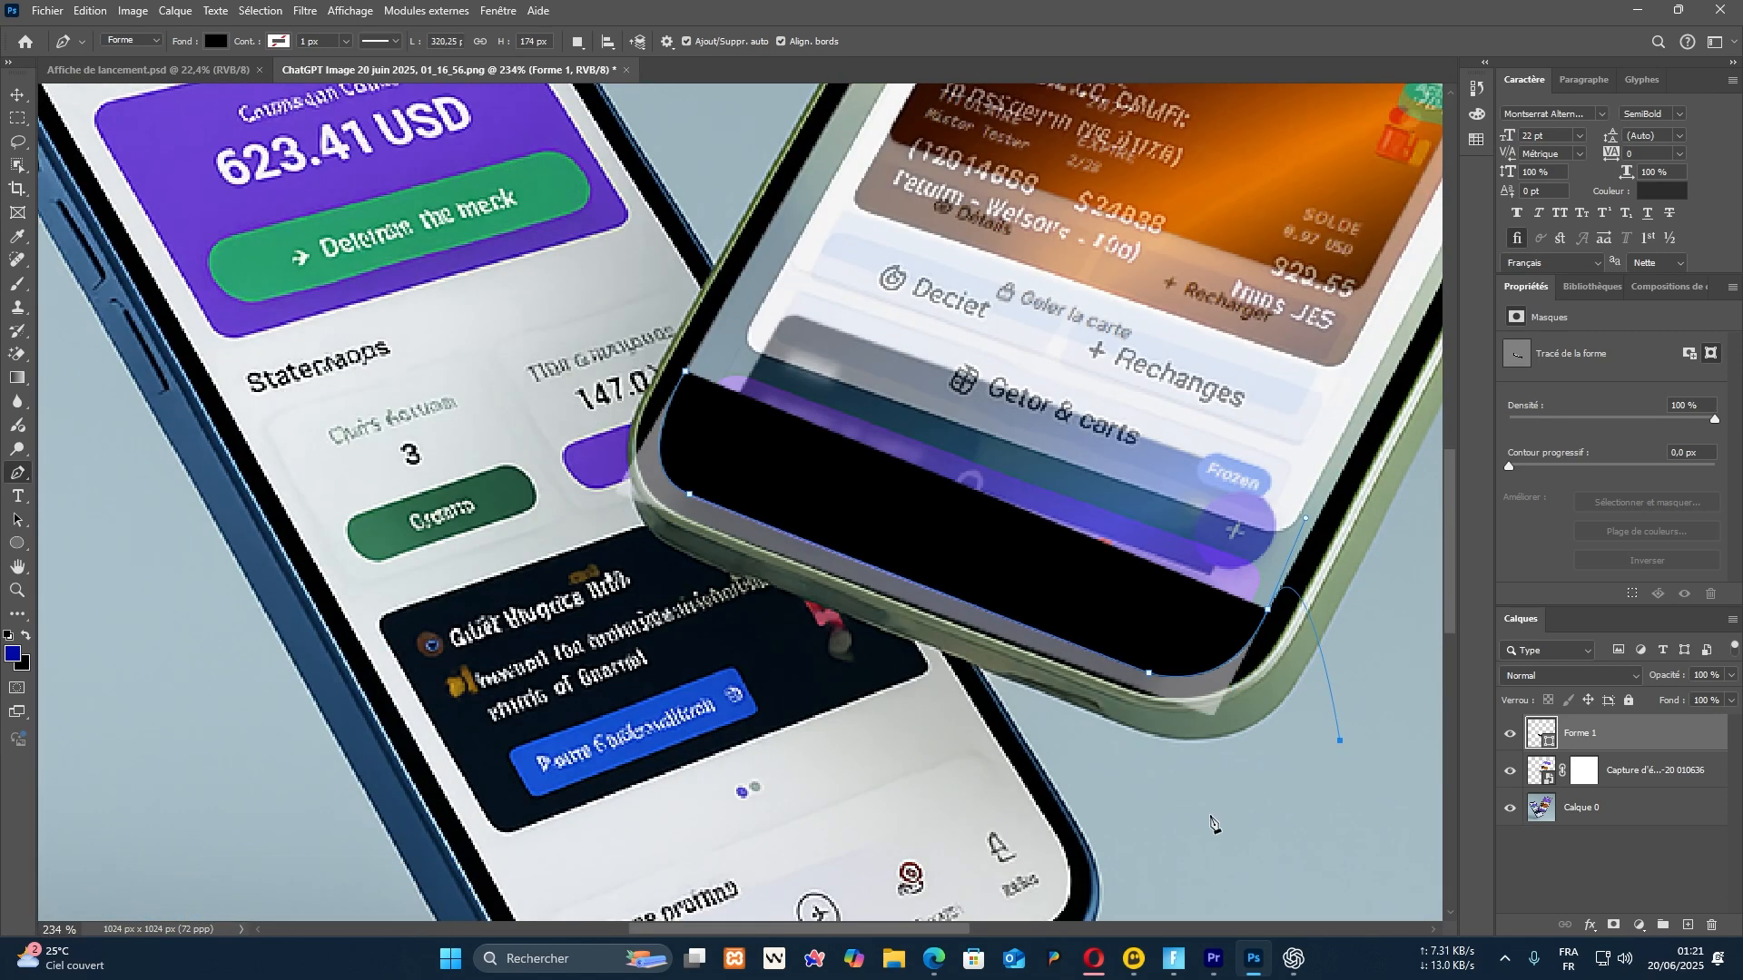
click(132, 41)
click(127, 73)
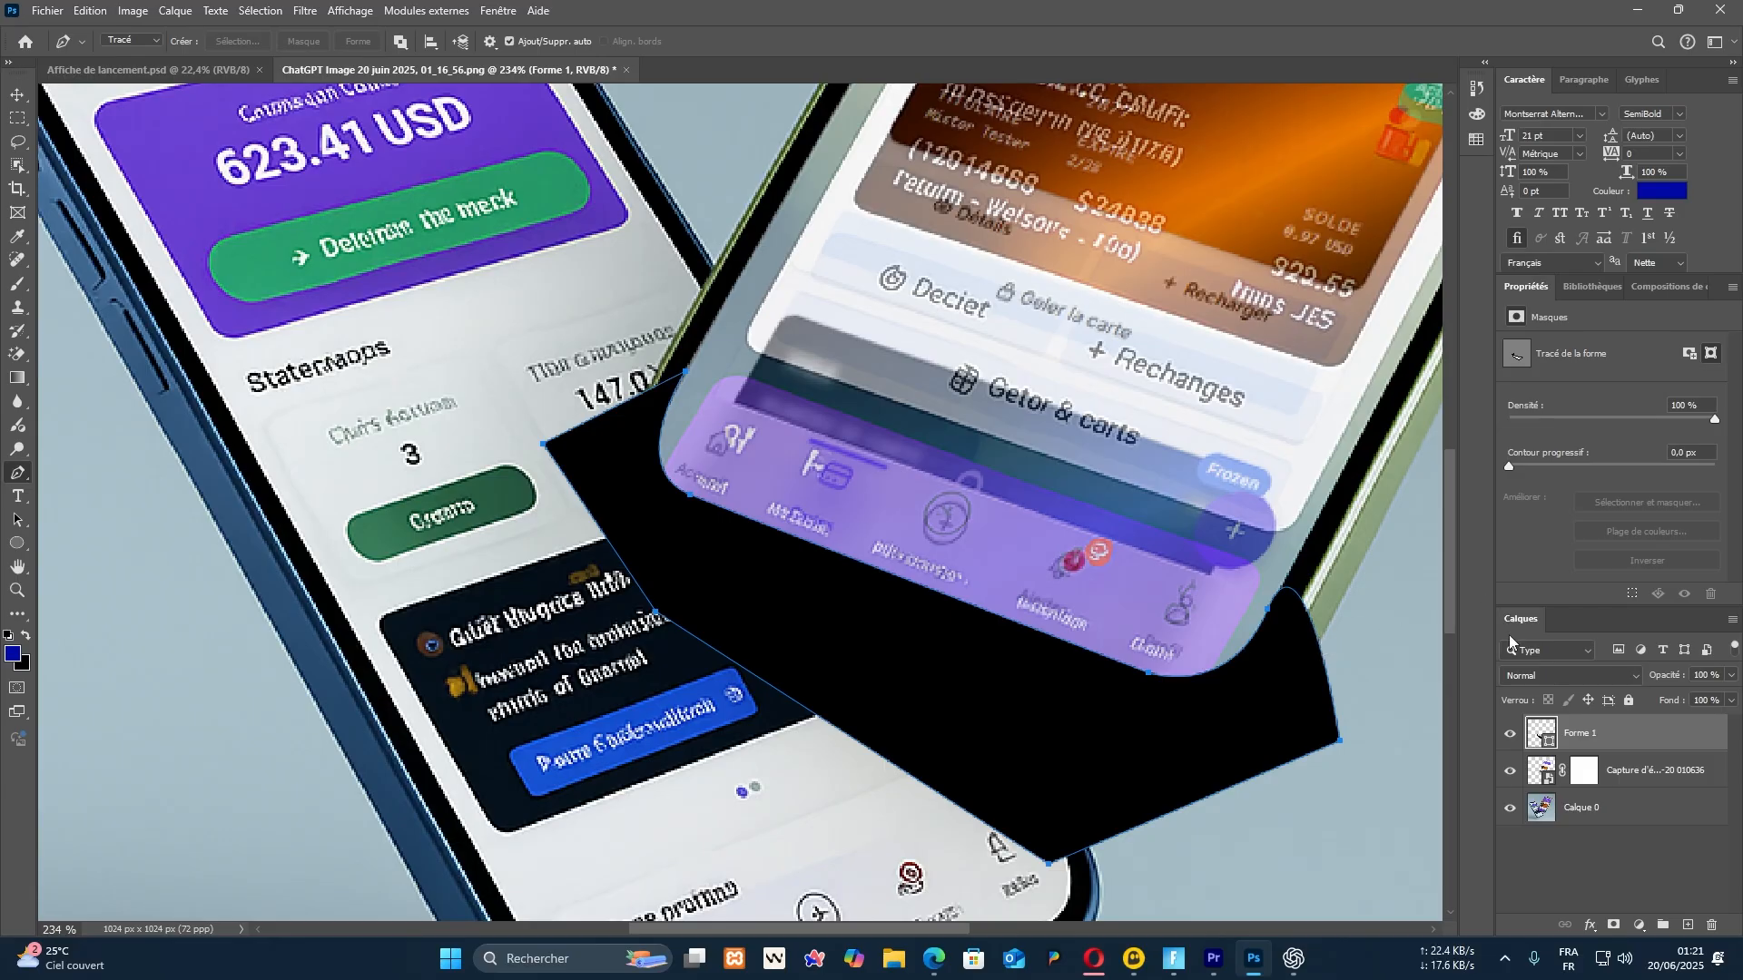
Load the shape Forme 1 as a selection, delete its layer, and hide the selected overflow on the screenshot's mask
ctrl+click(1536, 731)
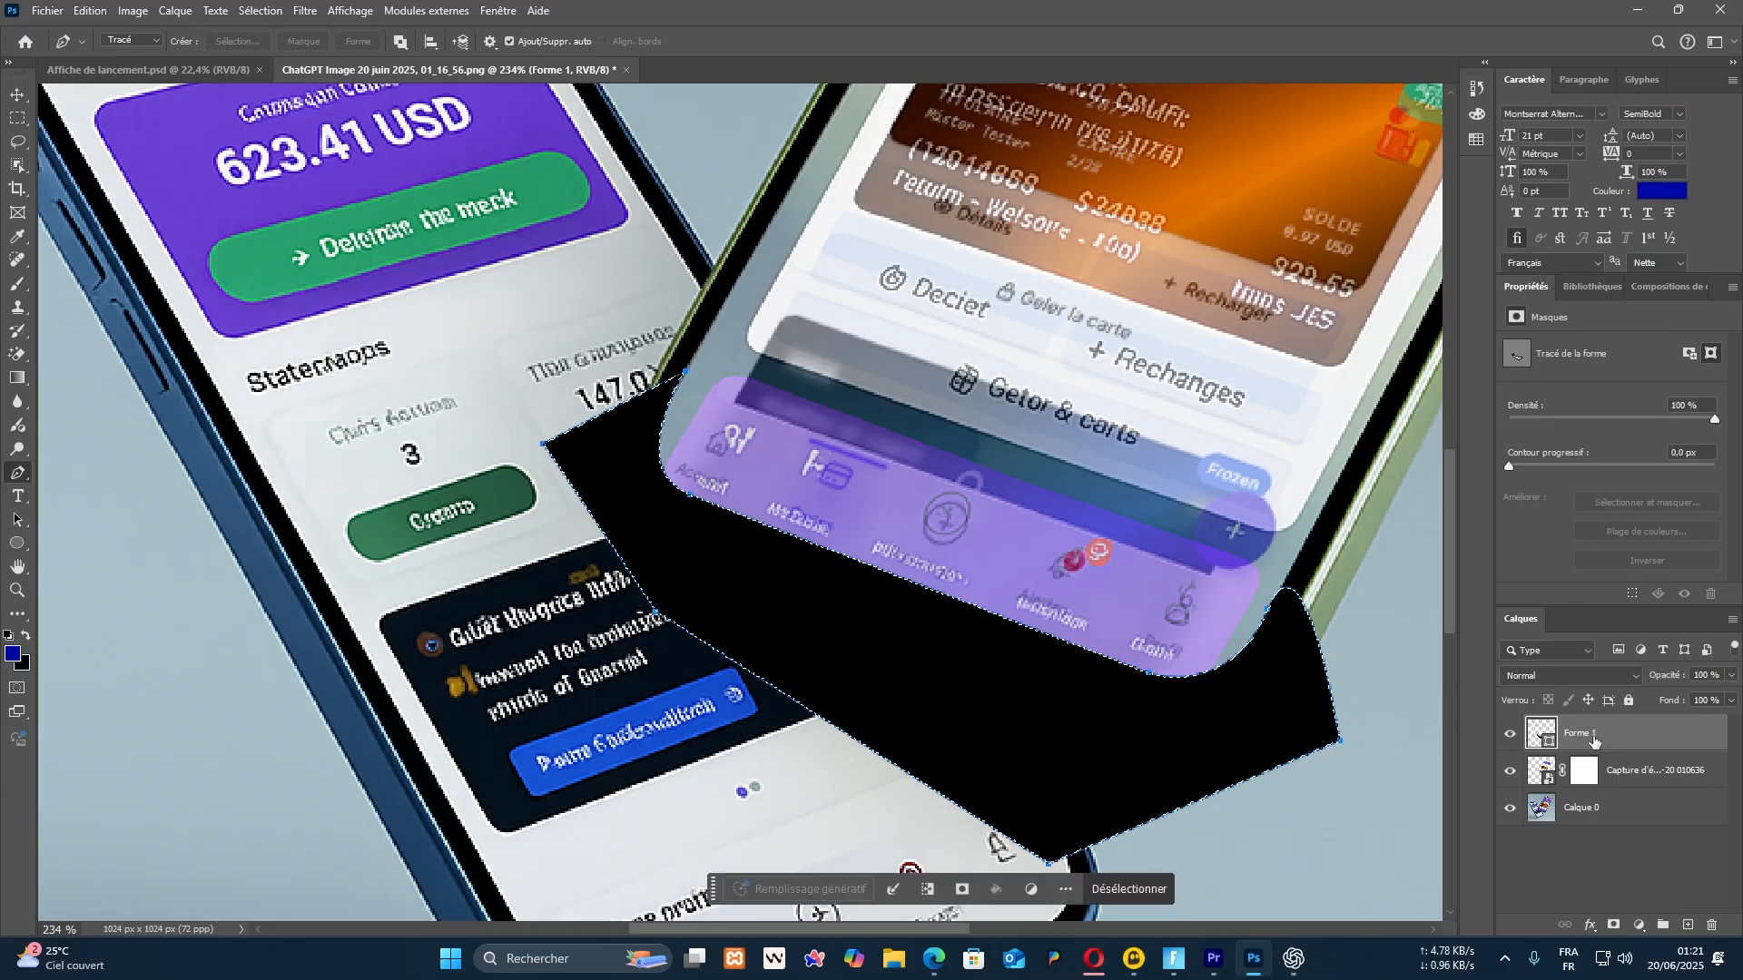
drag(1593, 739, 1711, 925)
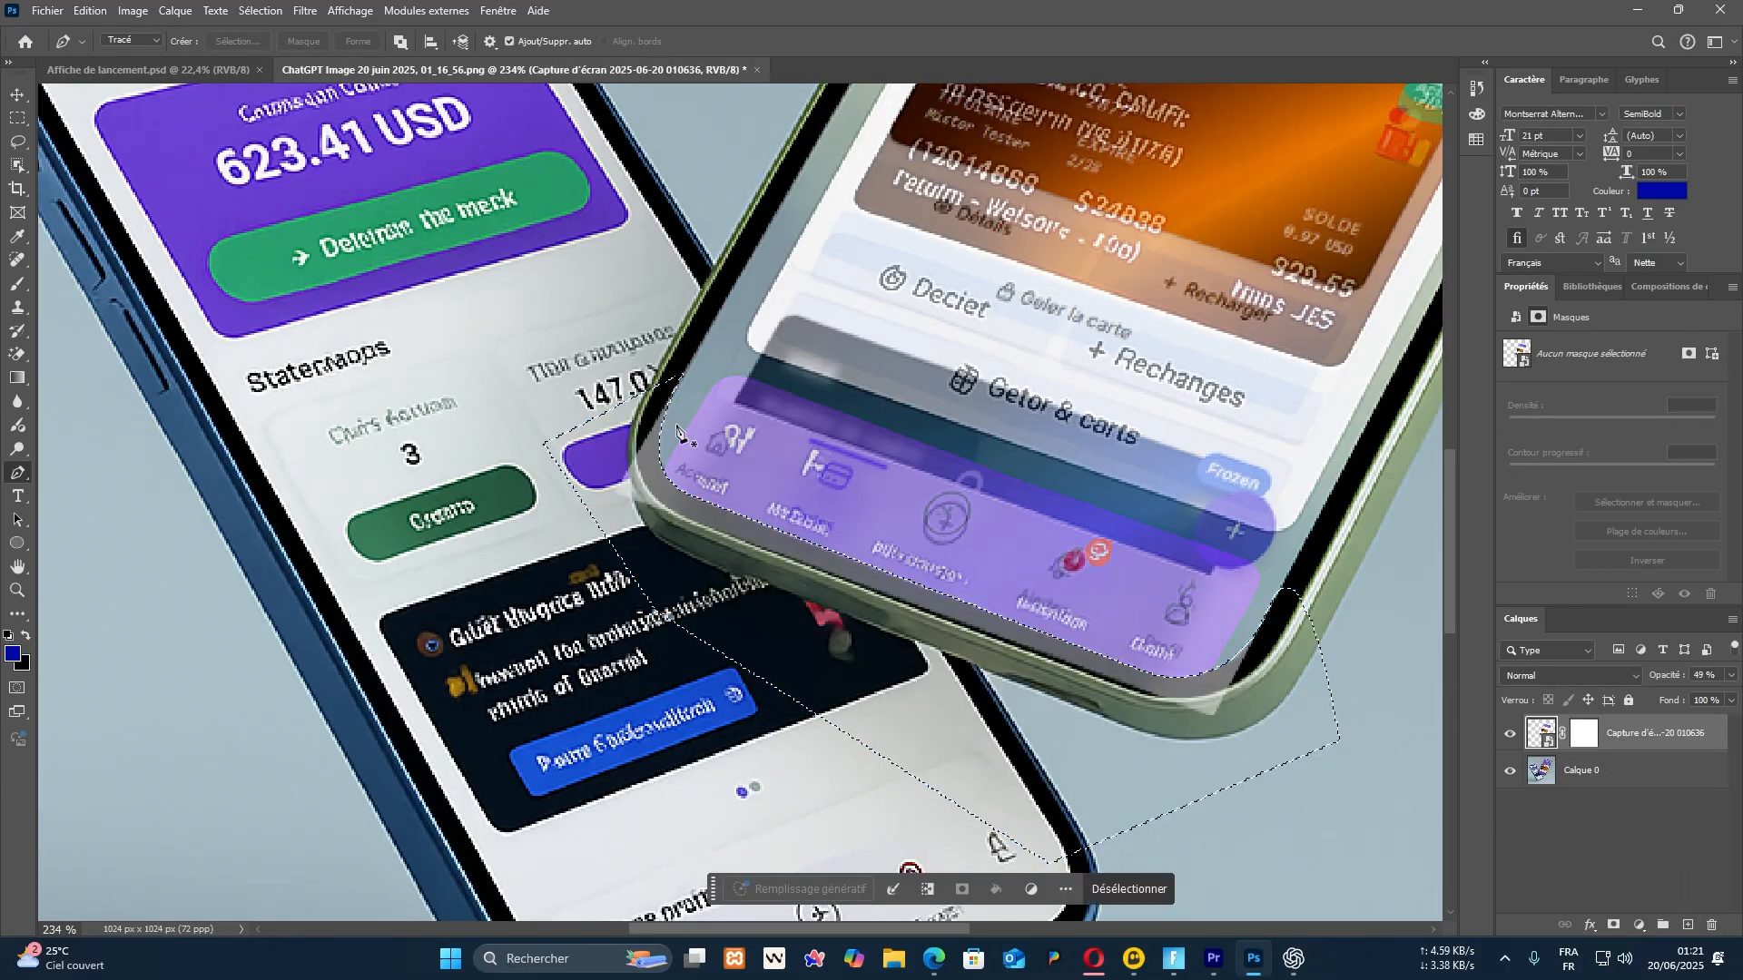
click(1590, 731)
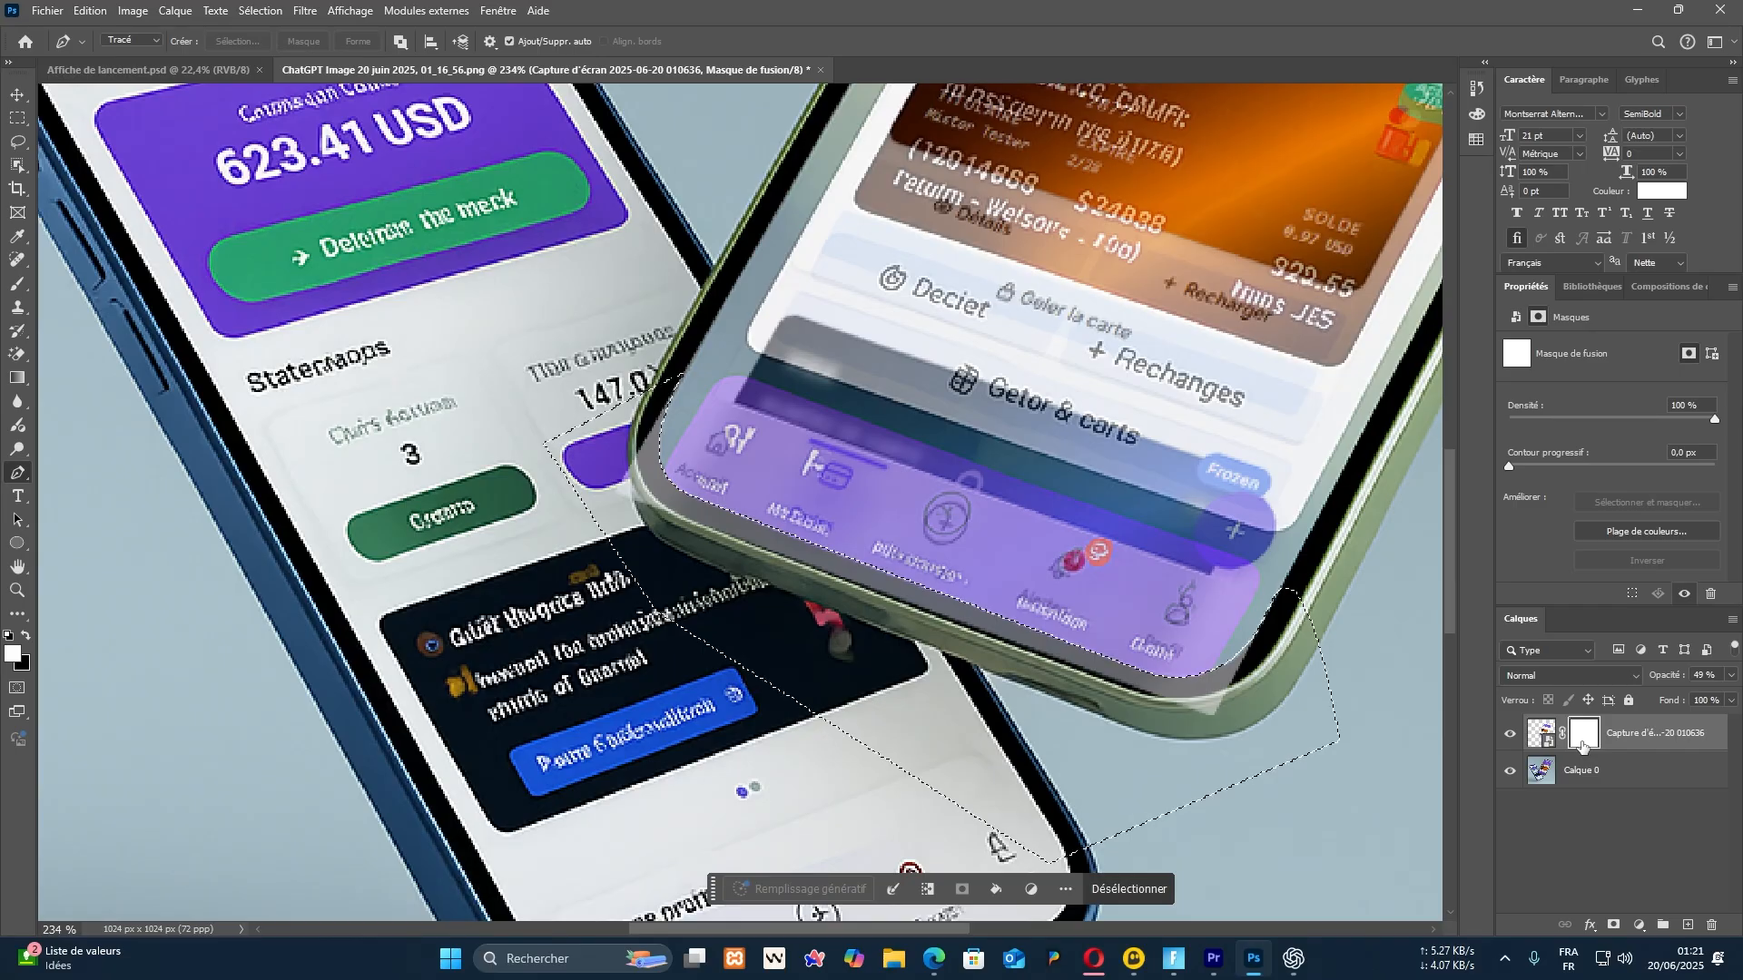
key(Delete)
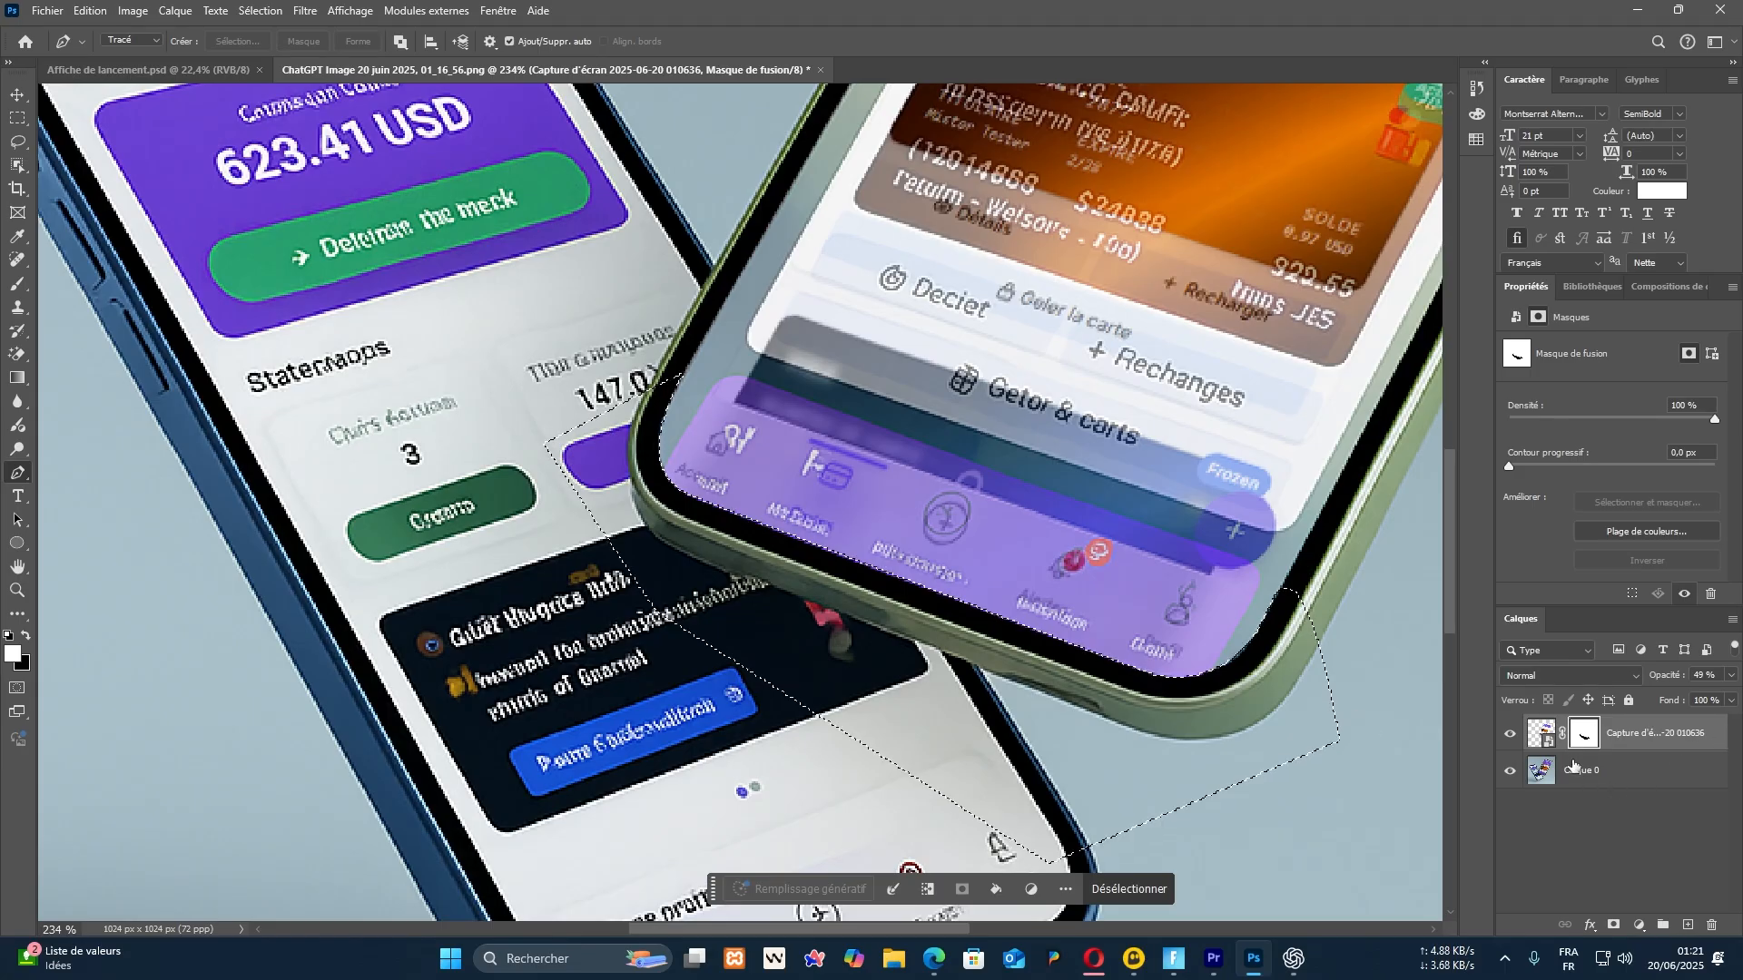
key(ctrl+d)
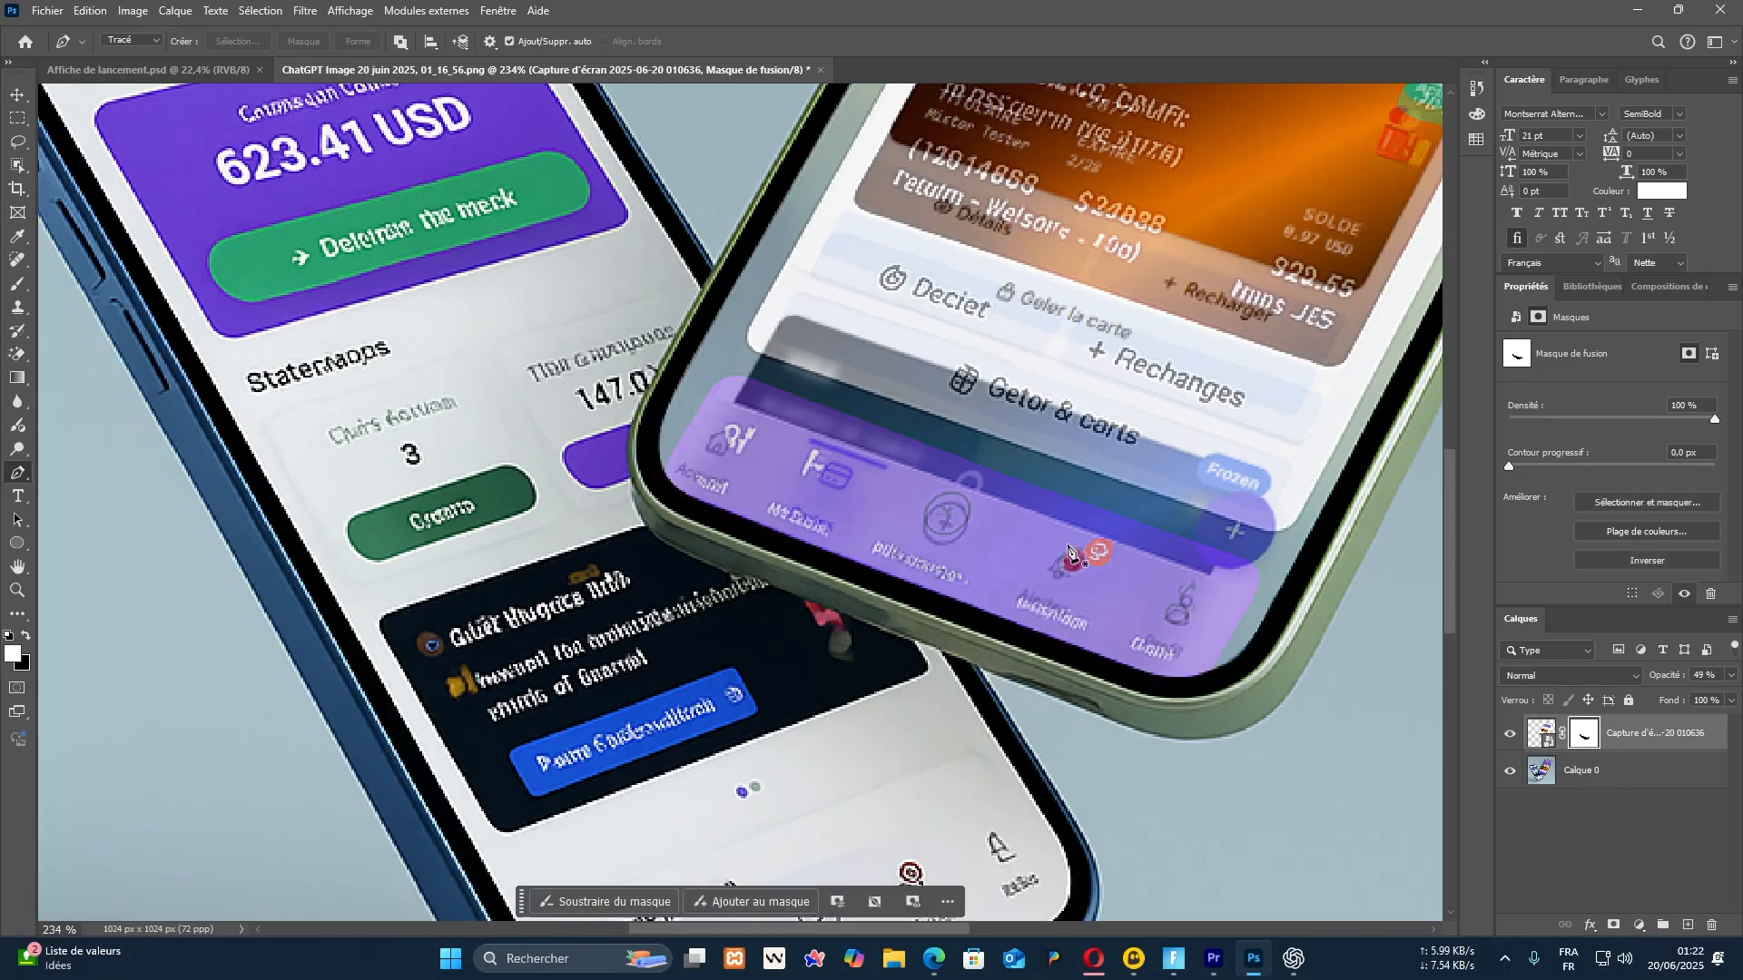
Return the screenshot layer to 100 % opacity and inspect its edges and corners against the green phone's frame
scroll(1117, 540, down, 4)
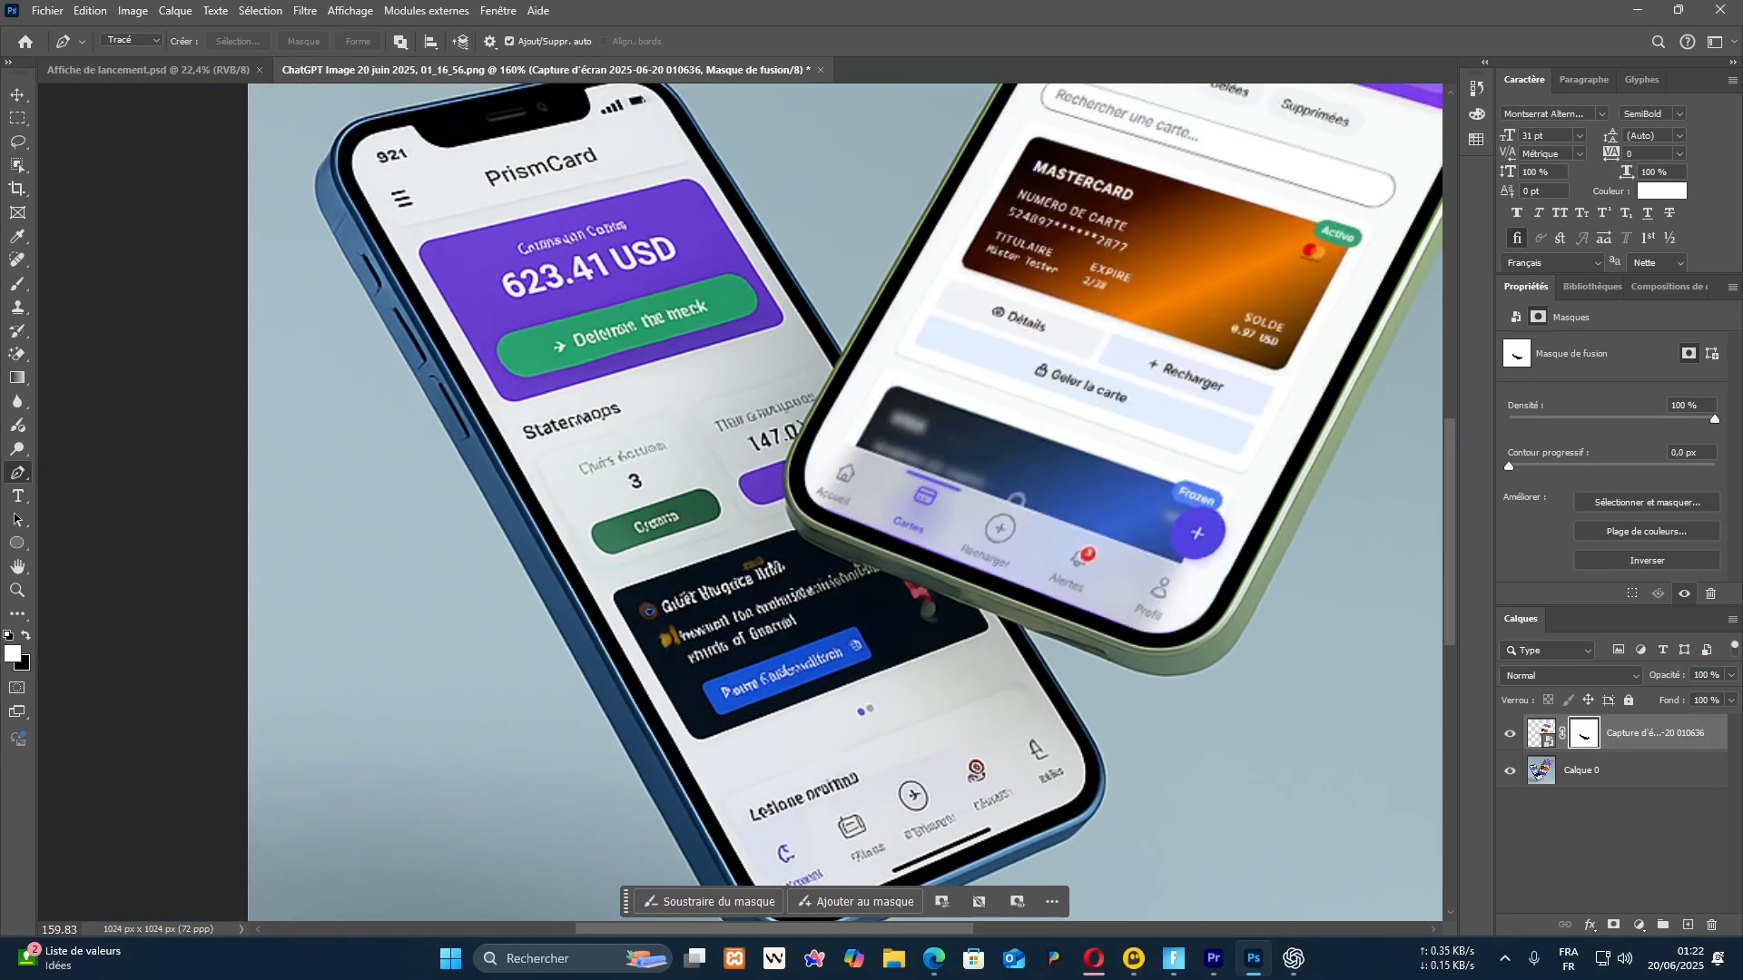
scroll(1095, 635, up, 2)
scroll(1095, 638, right, 2)
scroll(787, 560, up, 5)
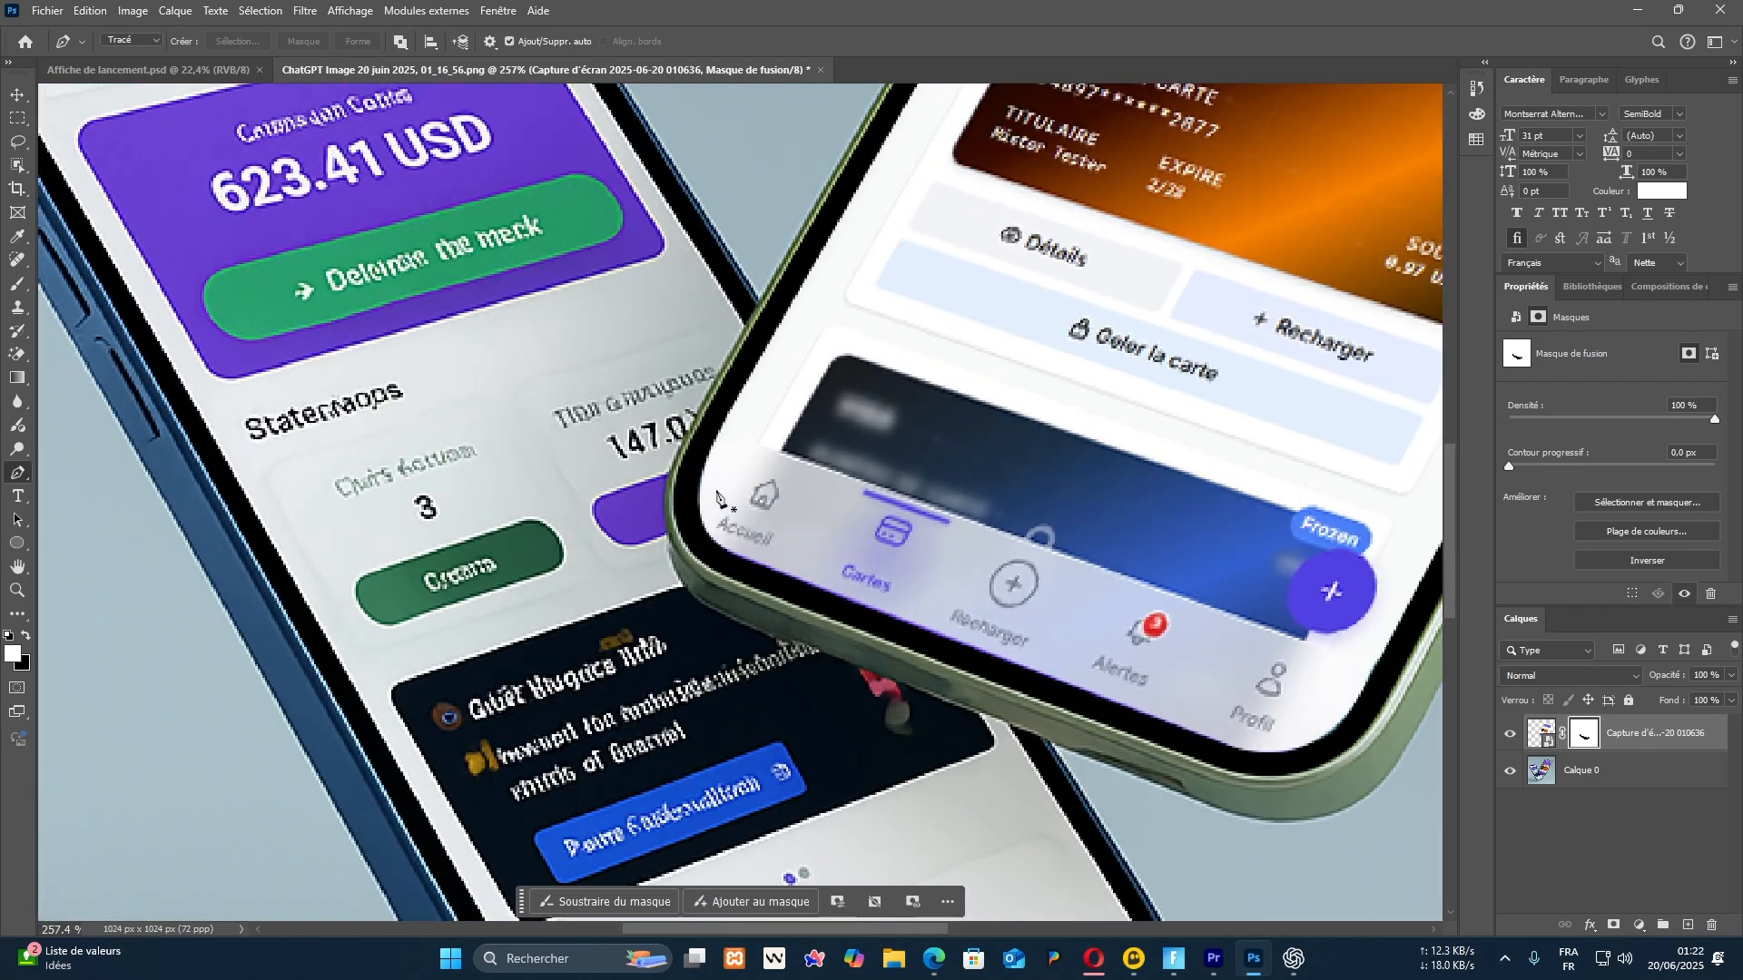
scroll(1394, 755, down, 1)
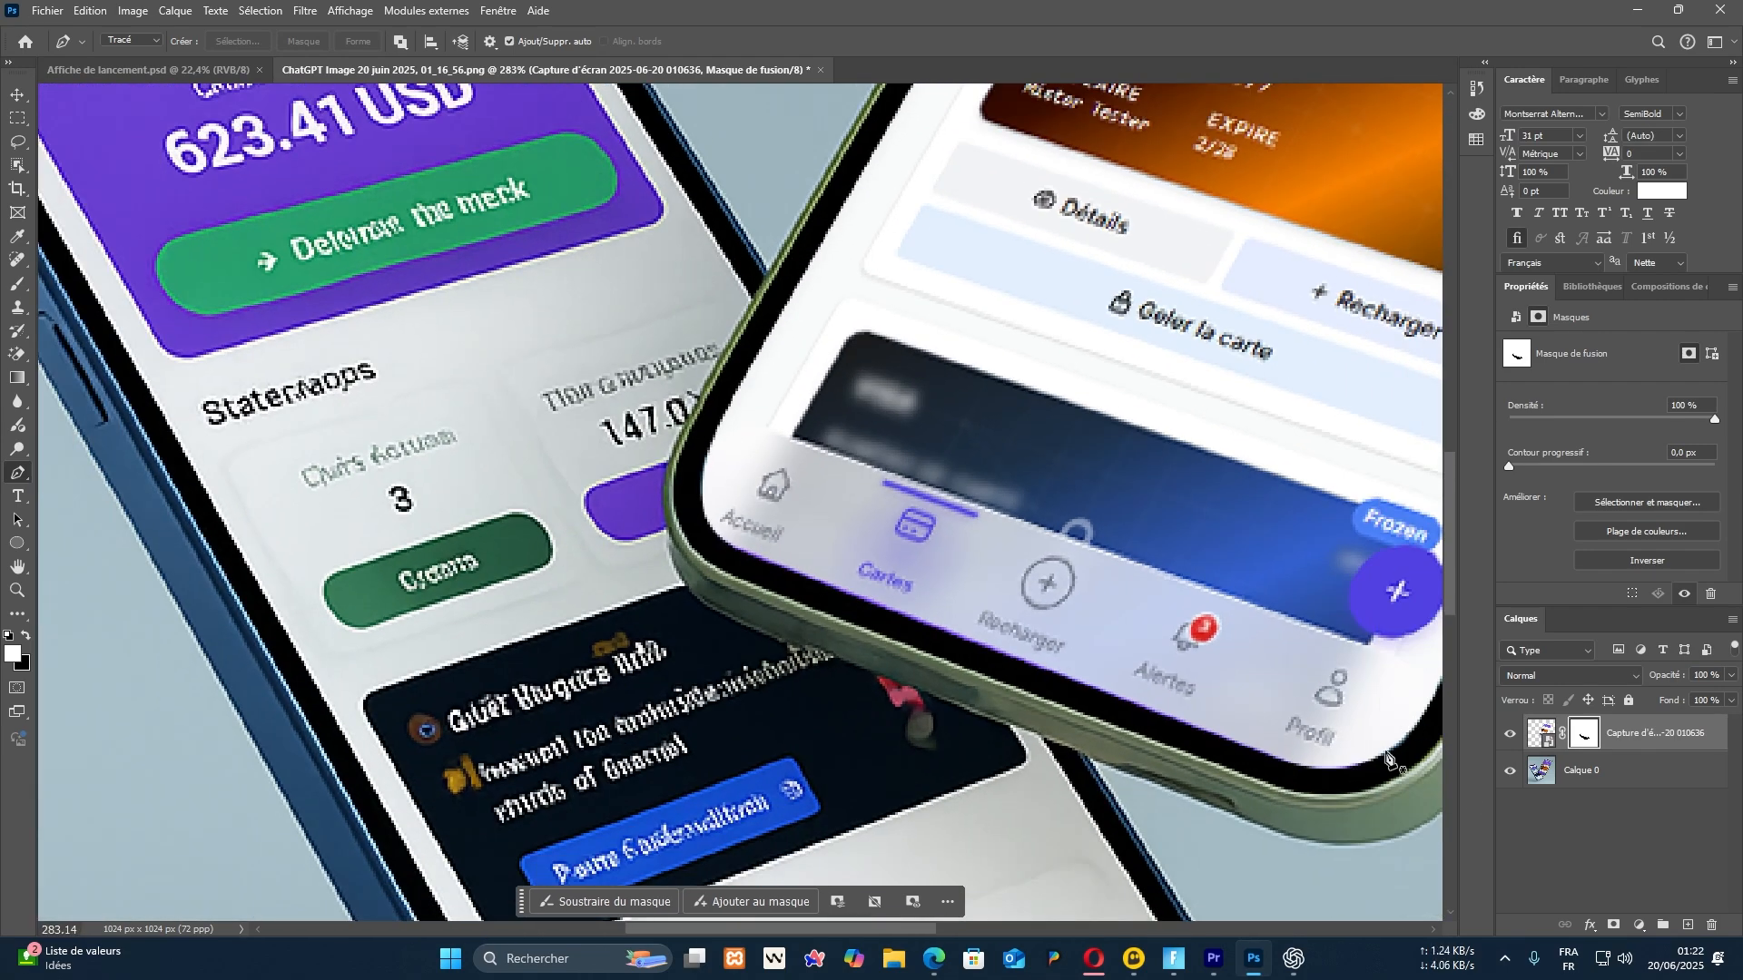
scroll(1368, 776, down, 4)
click(1540, 733)
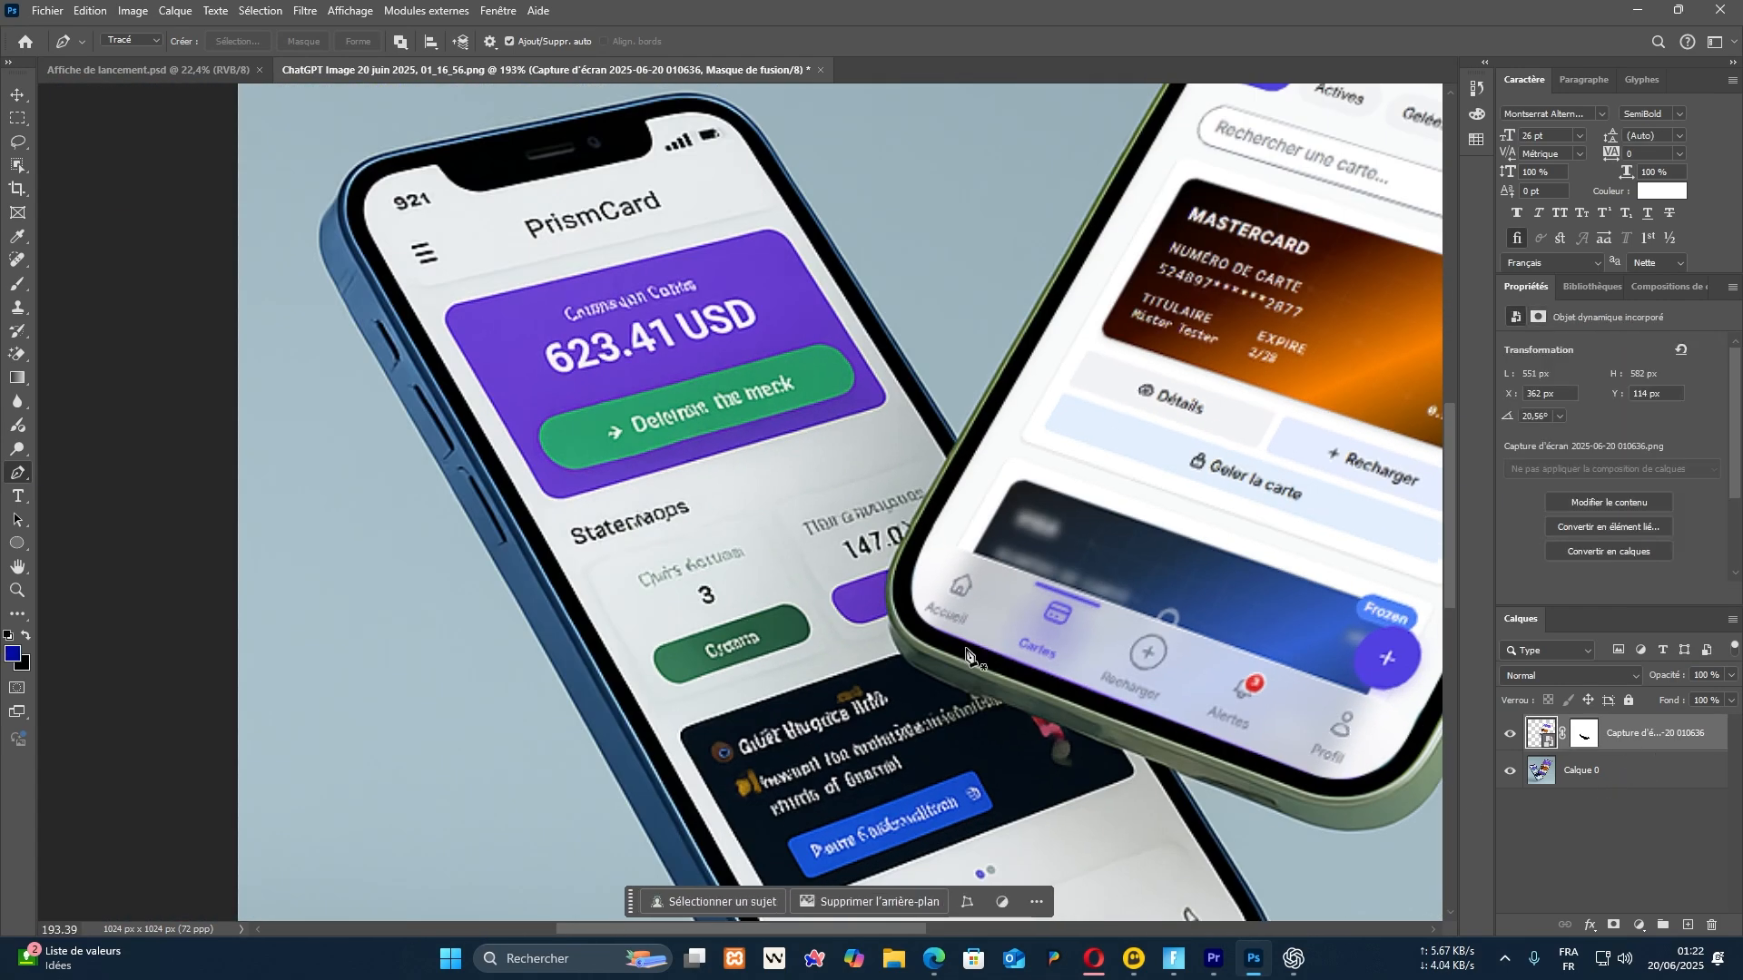
scroll(890, 650, up, 2)
scroll(890, 650, right, 4)
scroll(1229, 497, up, 4)
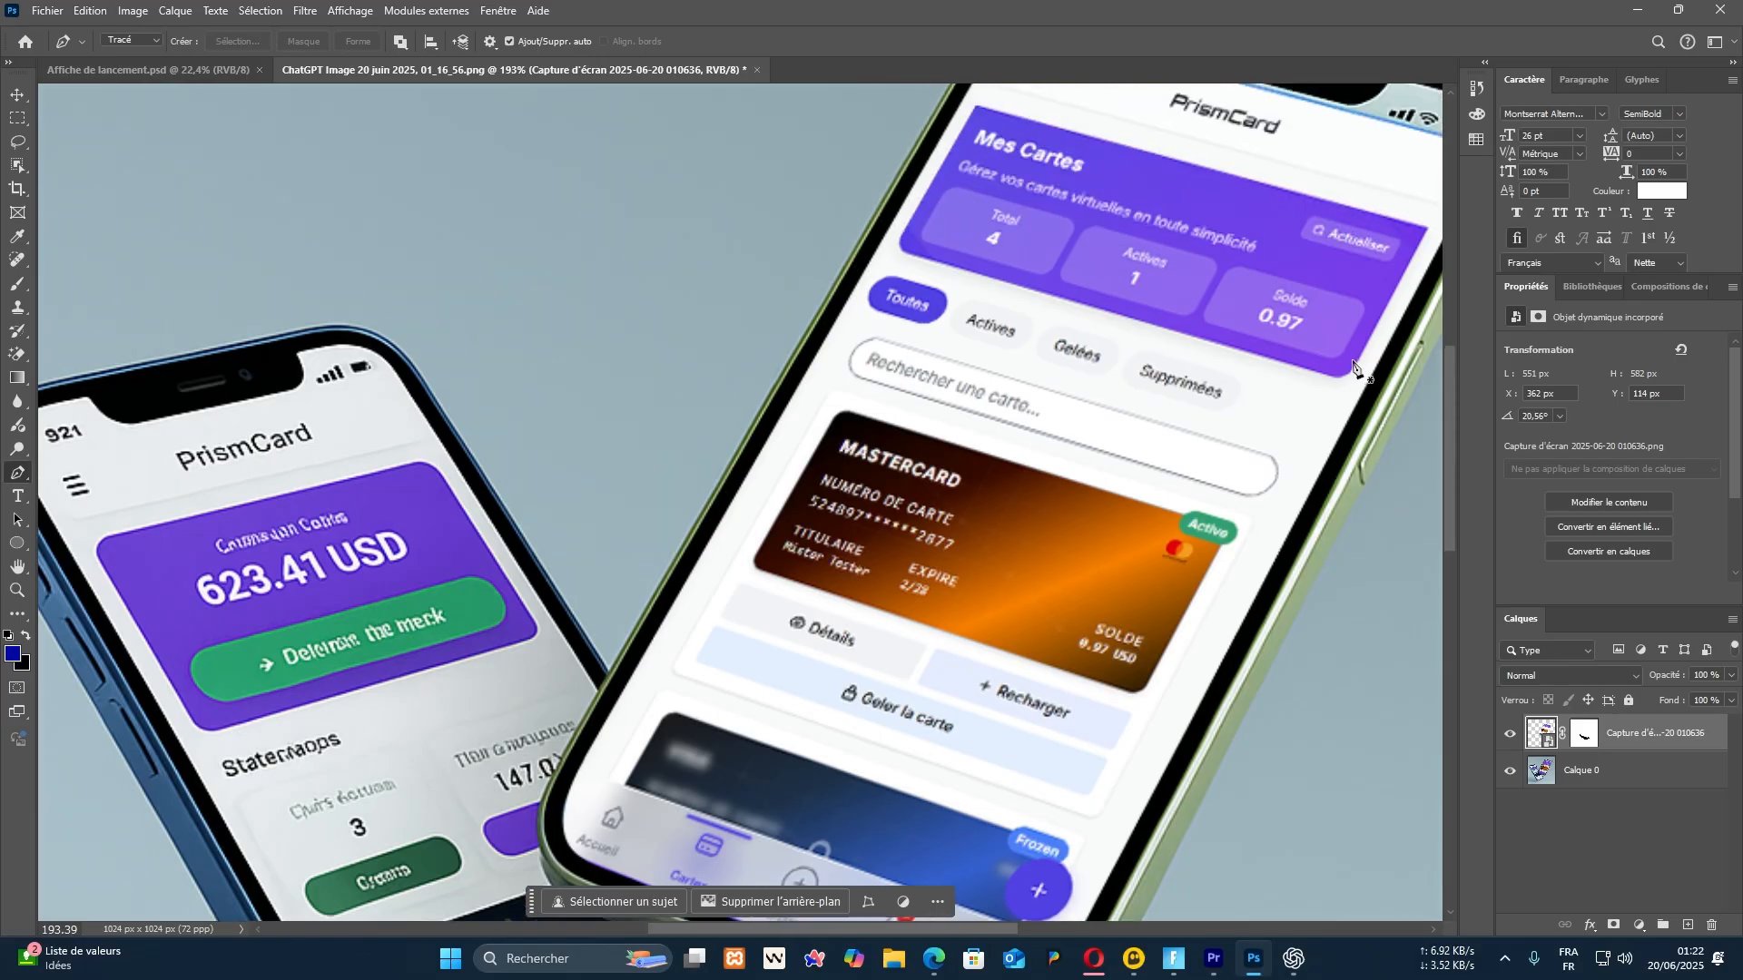
scroll(1316, 372, right, 2)
scroll(1316, 374, up, 3)
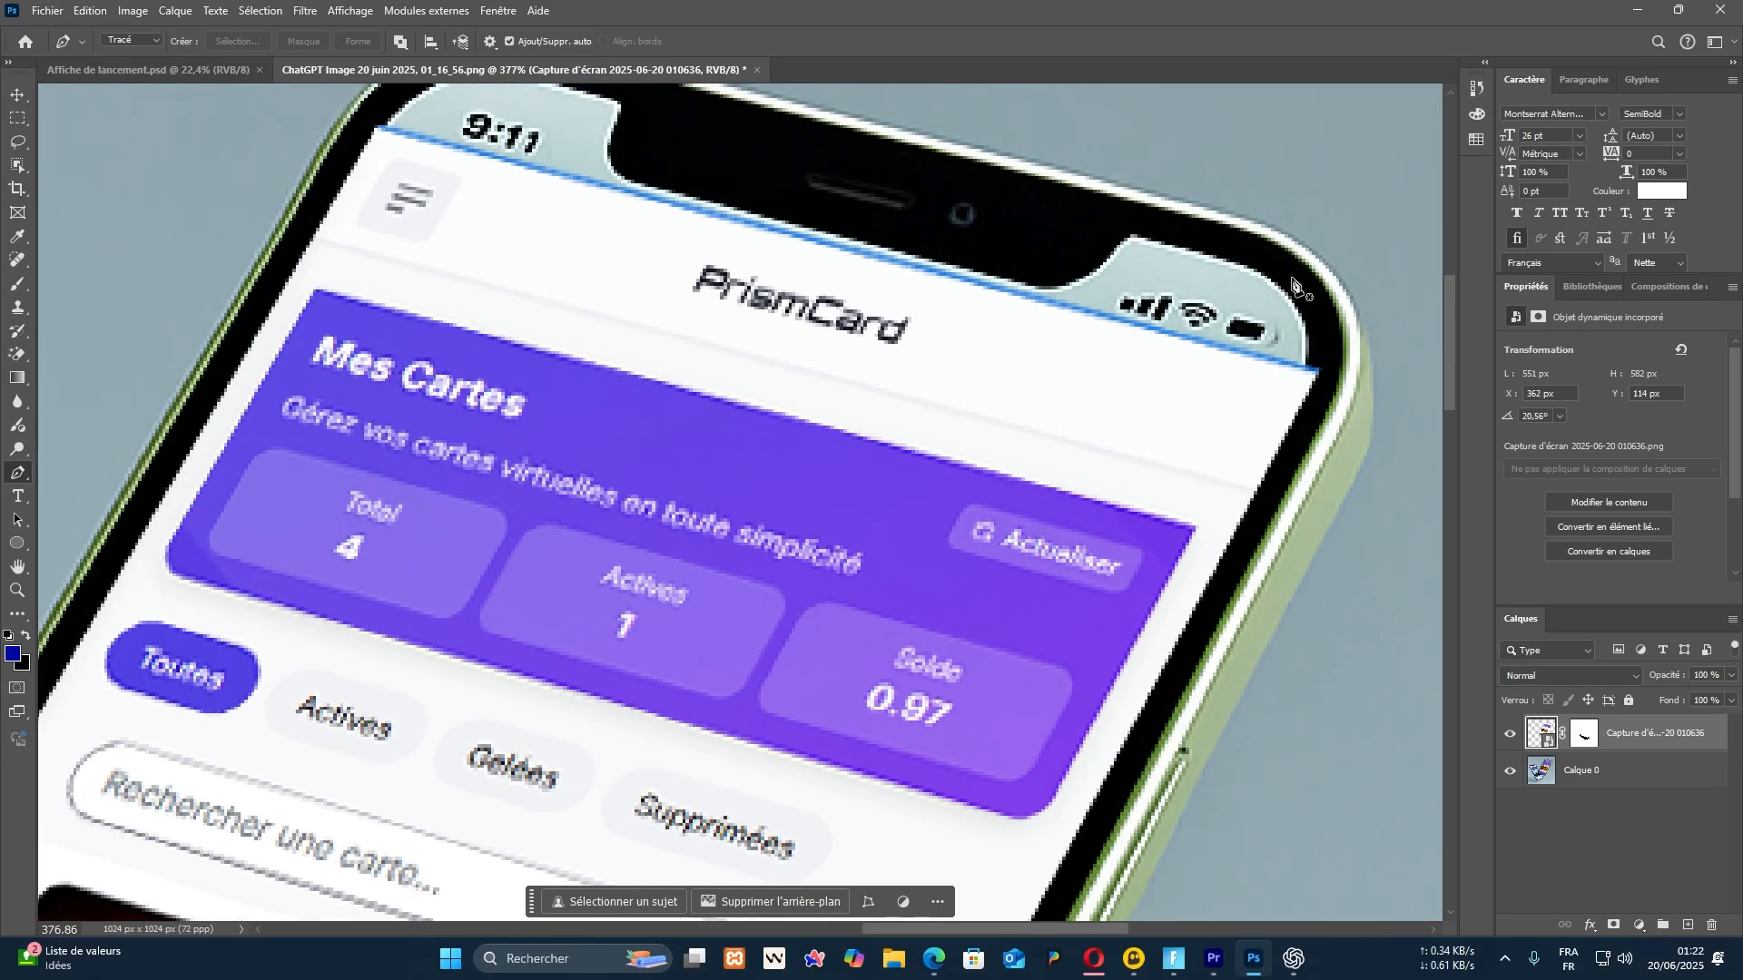
Trace the overflow at the green phone's upper-left screen corner with the Pen and hide it on the layer mask
click(1583, 734)
scroll(425, 201, up, 2)
scroll(425, 202, left, 1)
scroll(424, 201, up, 3)
click(505, 215)
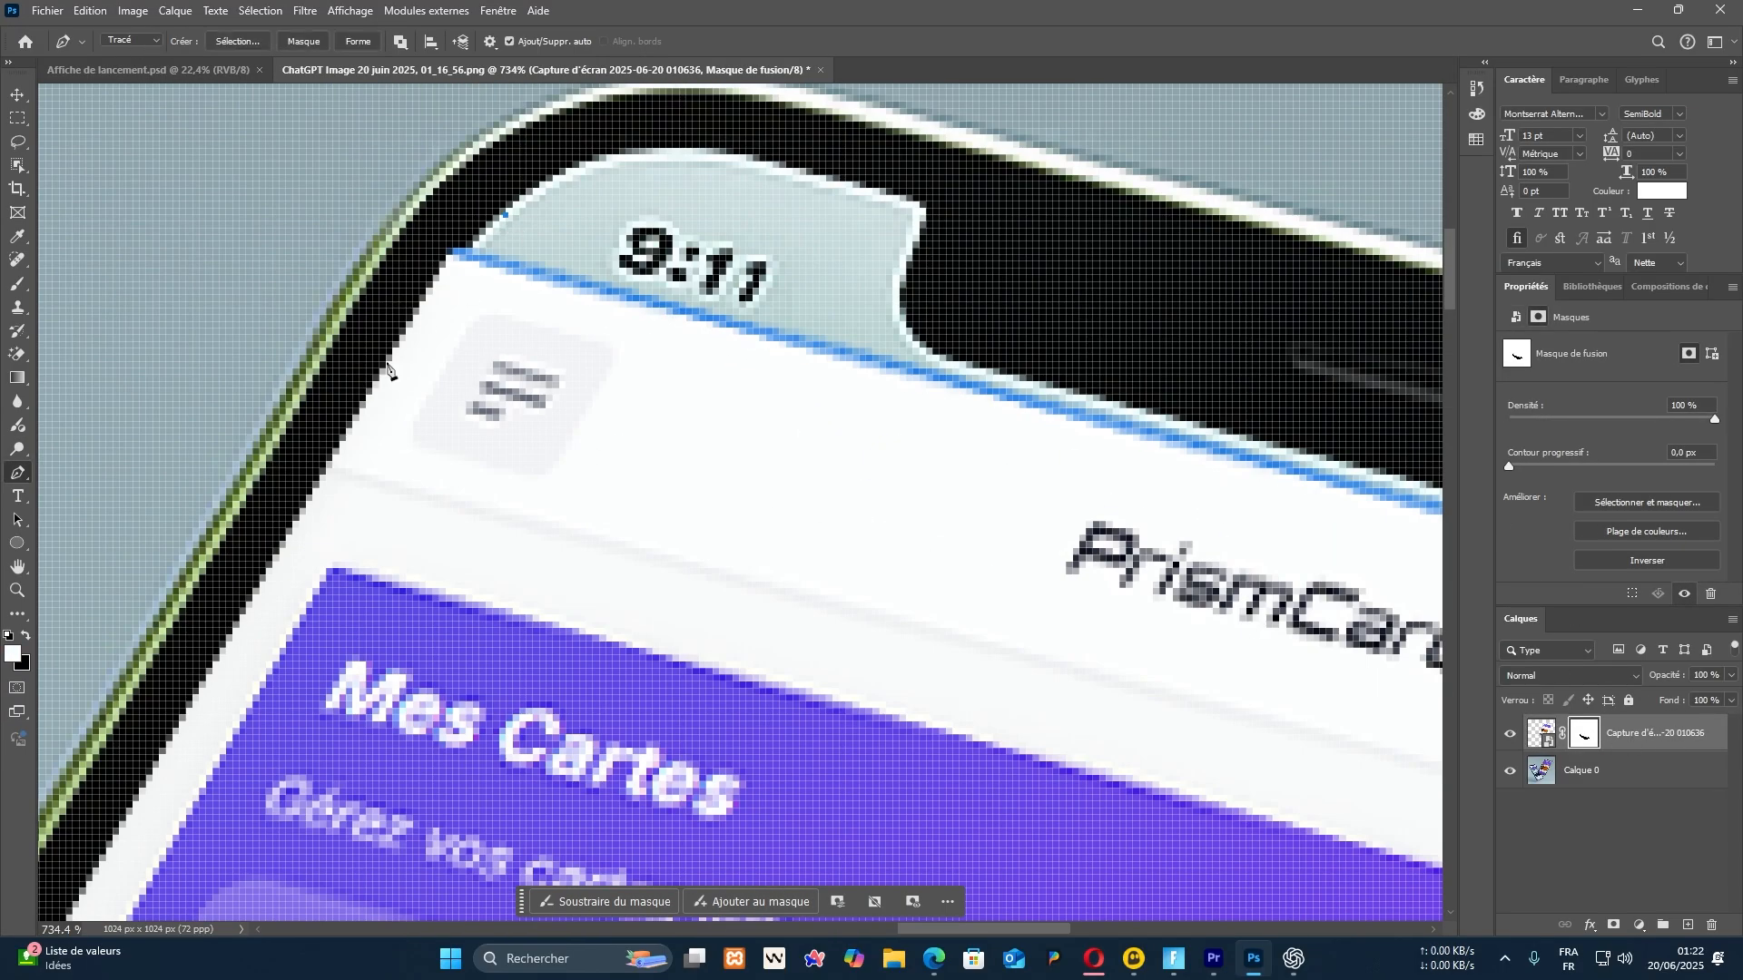
drag(380, 374, 310, 495)
click(314, 428)
click(506, 215)
key(ctrl+Return)
key(Delete)
key(ctrl+d)
scroll(464, 148, down, 5)
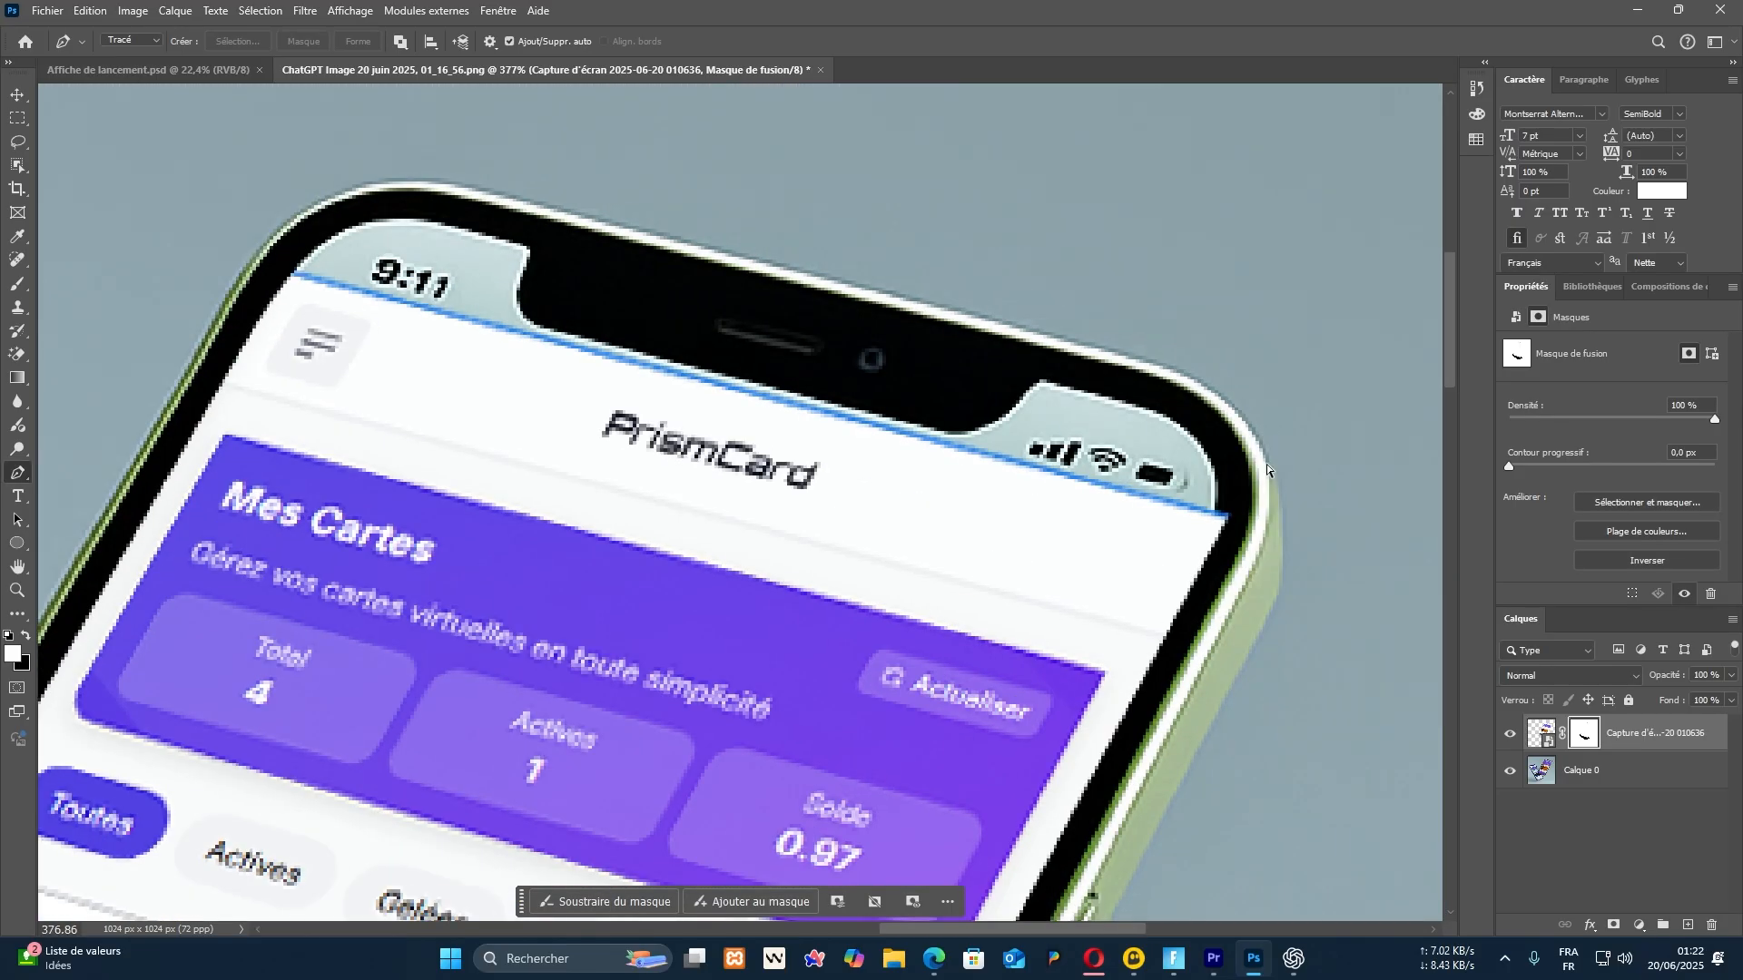
Trace the overflow at the green phone's upper-right screen corner with the Pen and hide it on the layer mask
scroll(1270, 485, up, 7)
click(1048, 435)
scroll(1050, 501, down, 5)
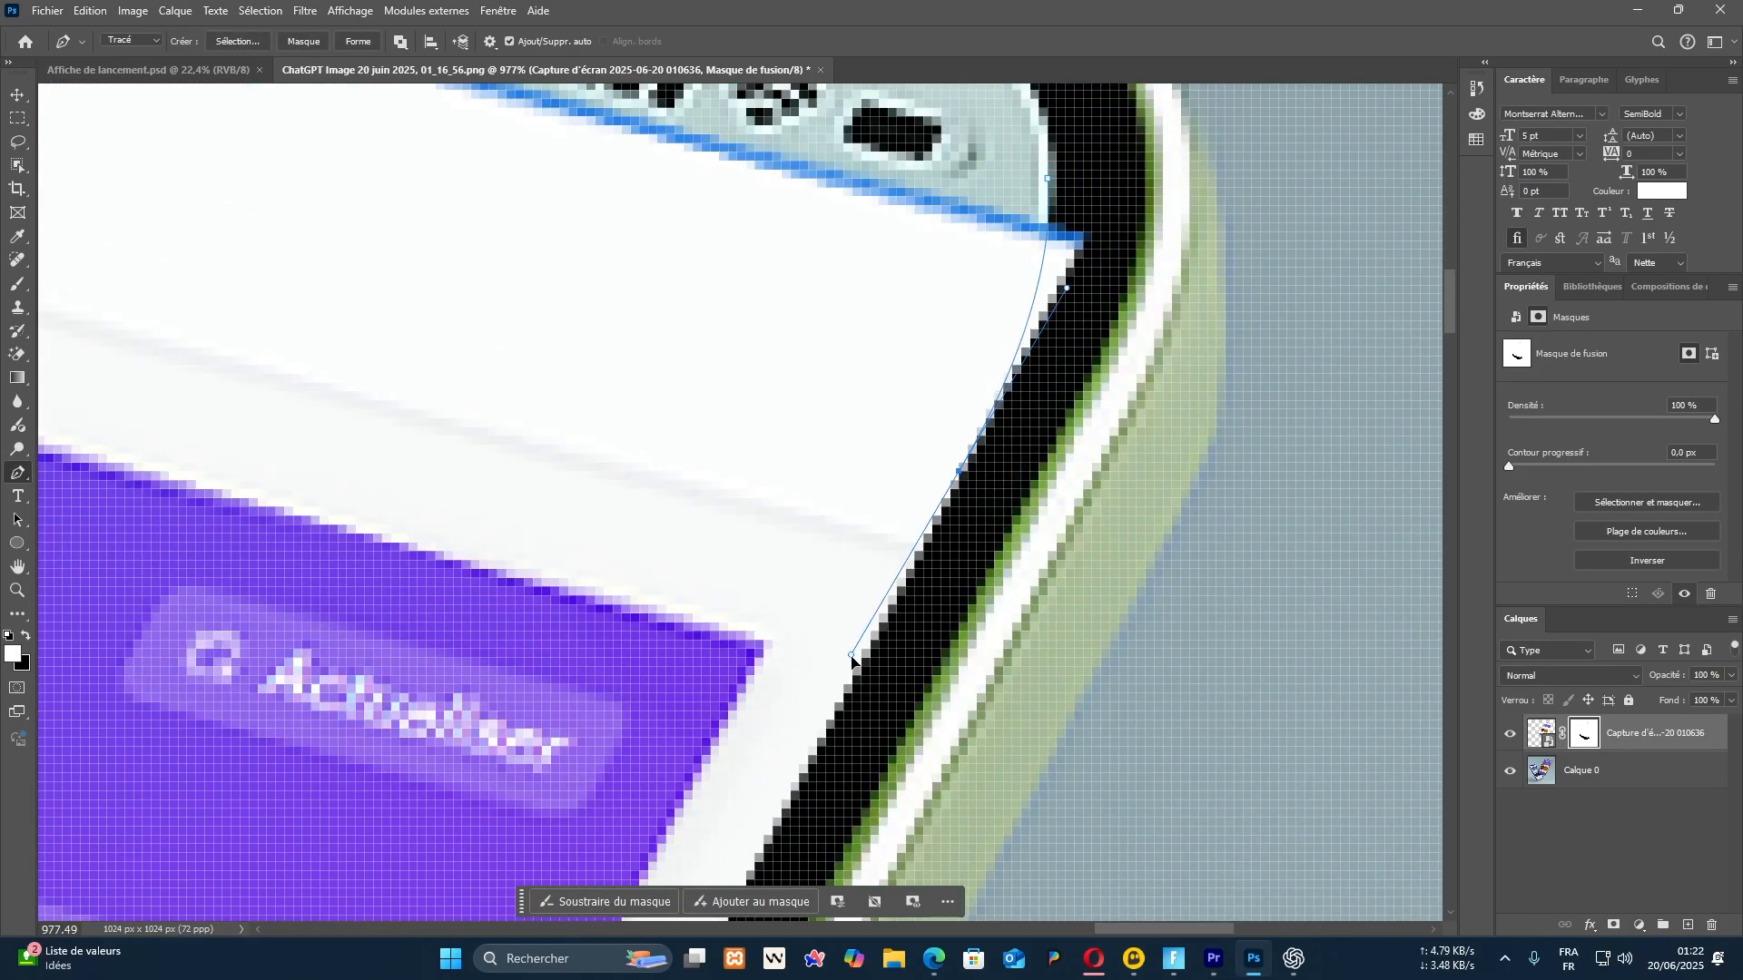
click(923, 676)
click(1172, 206)
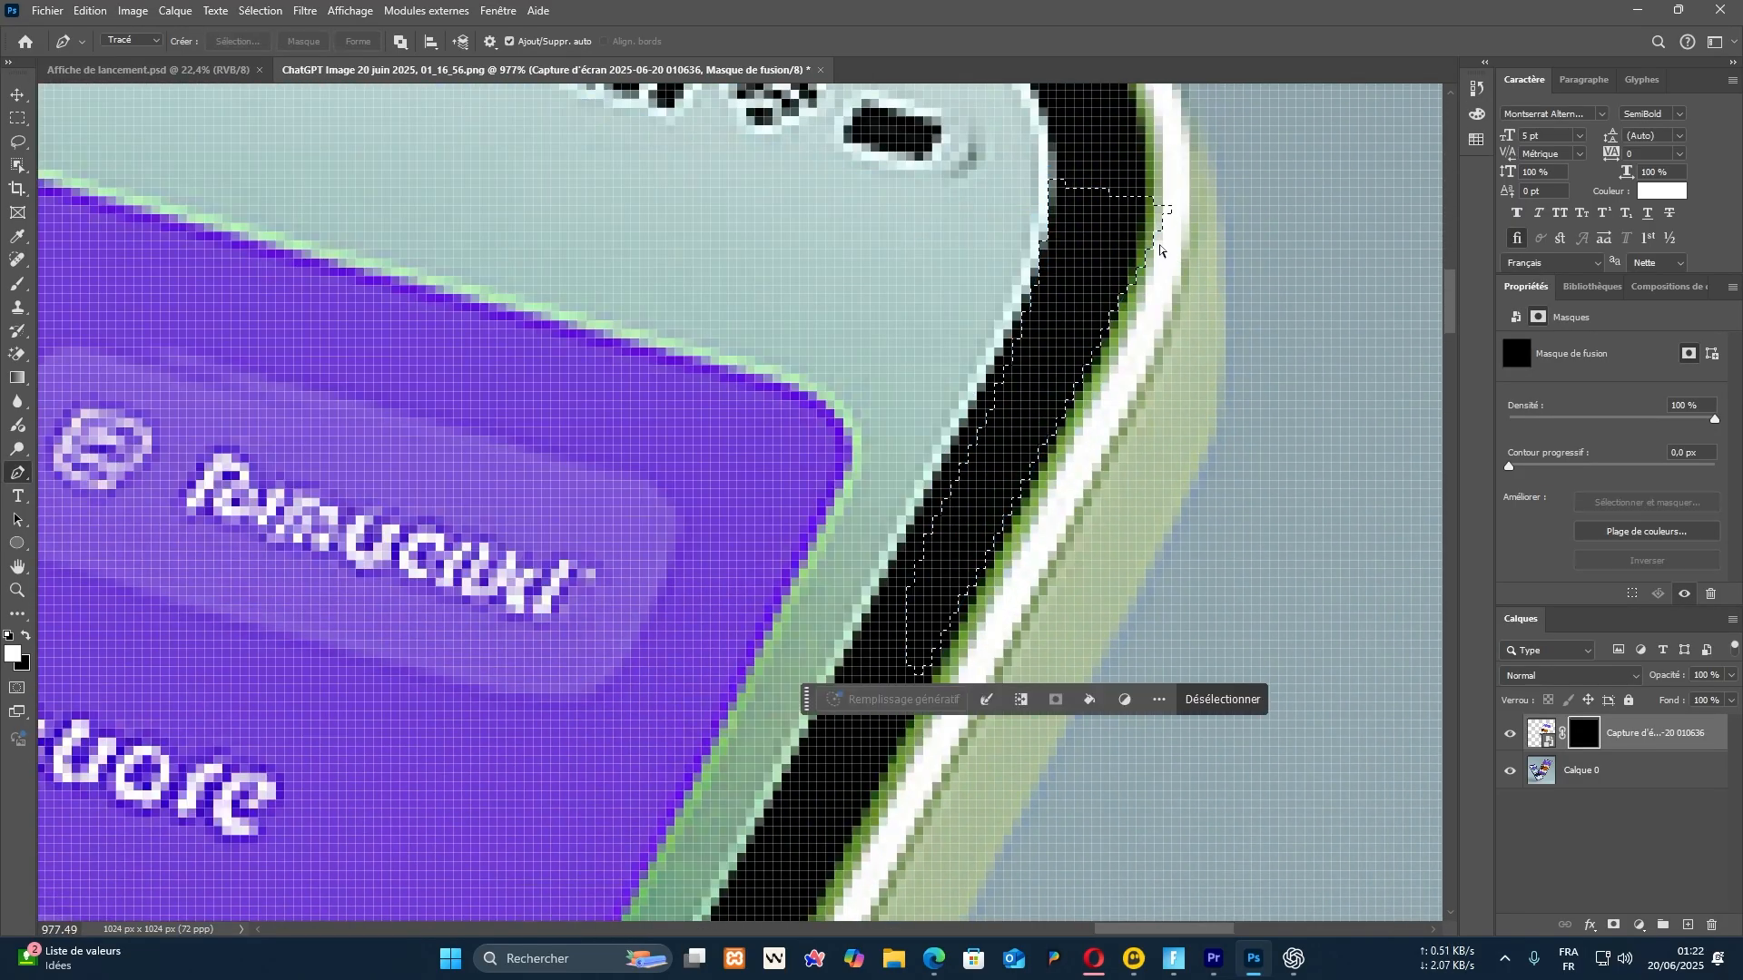
scroll(1160, 249, down, 8)
scroll(1002, 309, up, 5)
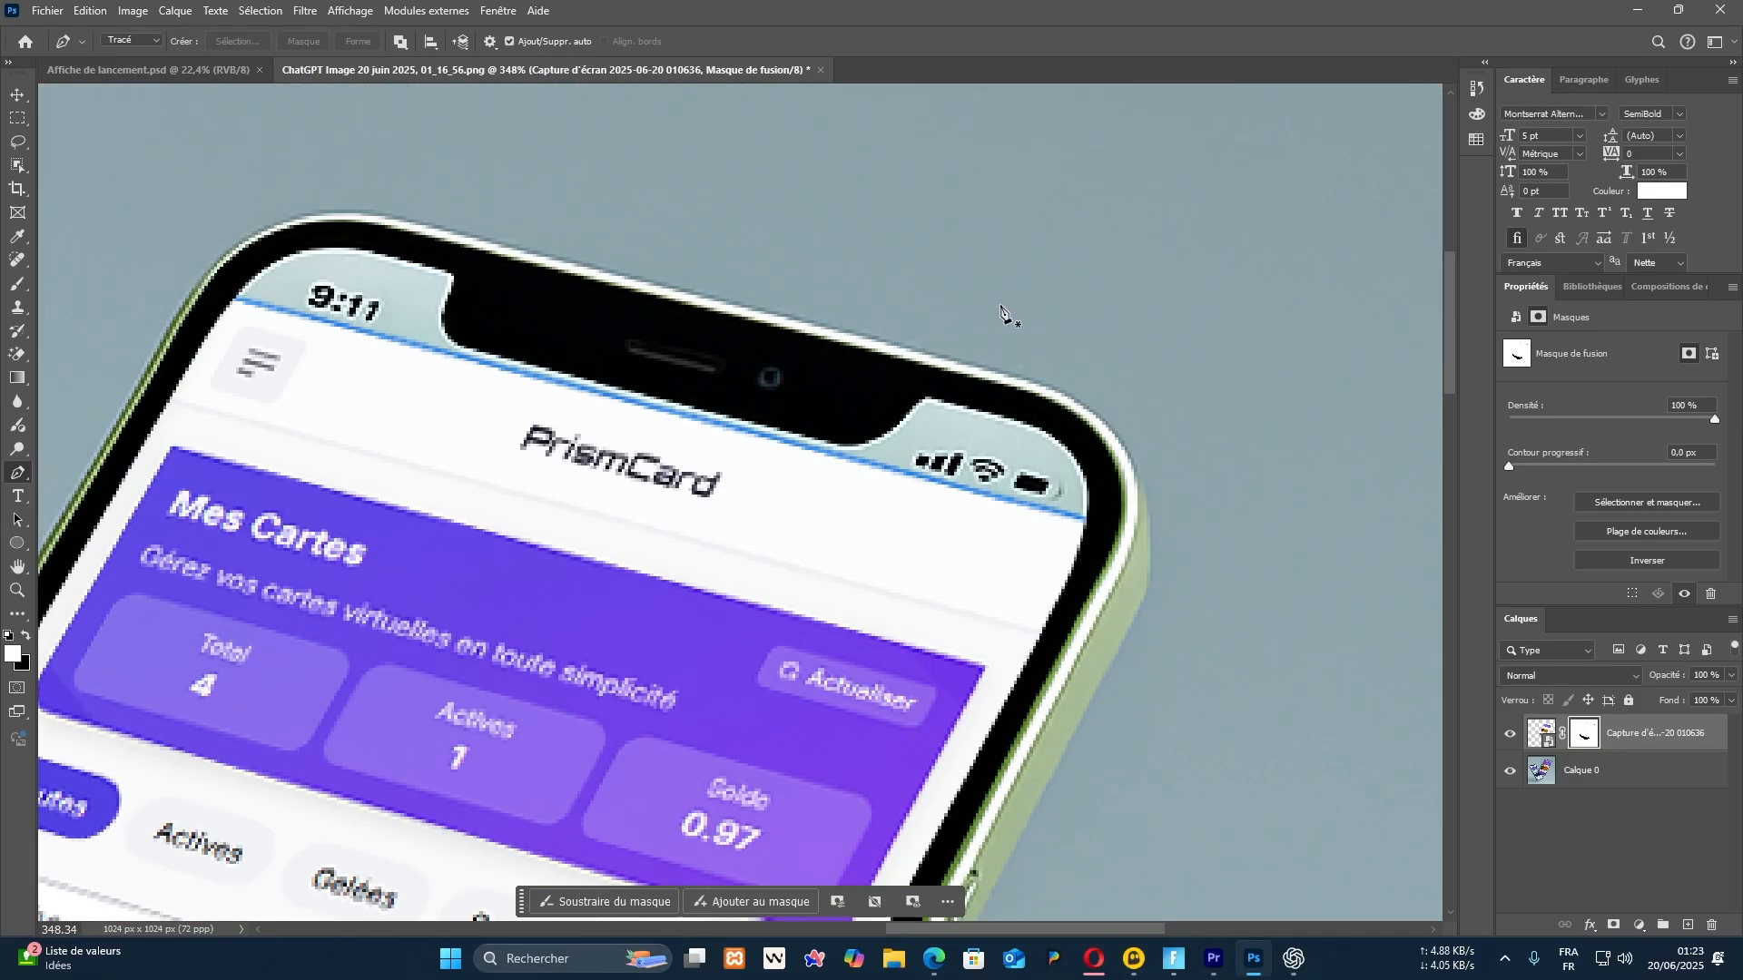
Trace the thin overflow strip along the screenshot's upper edge on the green phone with the Pen and hide it on the layer mask
click(1103, 531)
click(215, 299)
scroll(215, 299, down, 2)
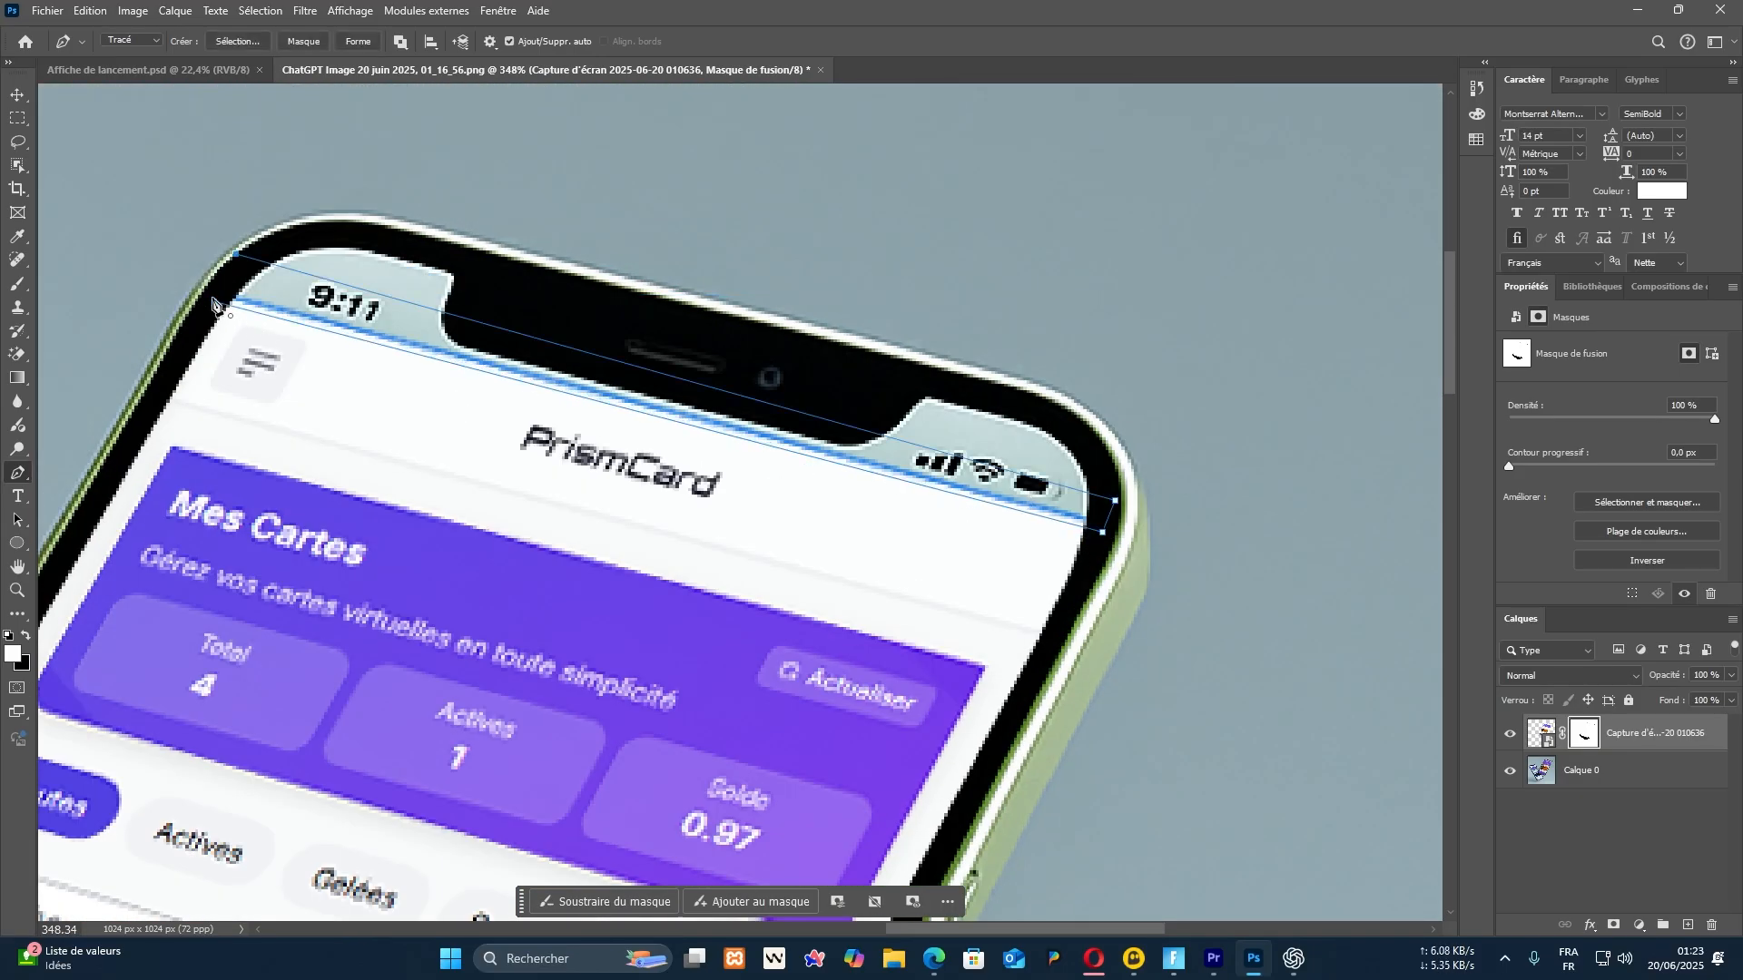
scroll(777, 447, down, 3)
scroll(726, 462, down, 3)
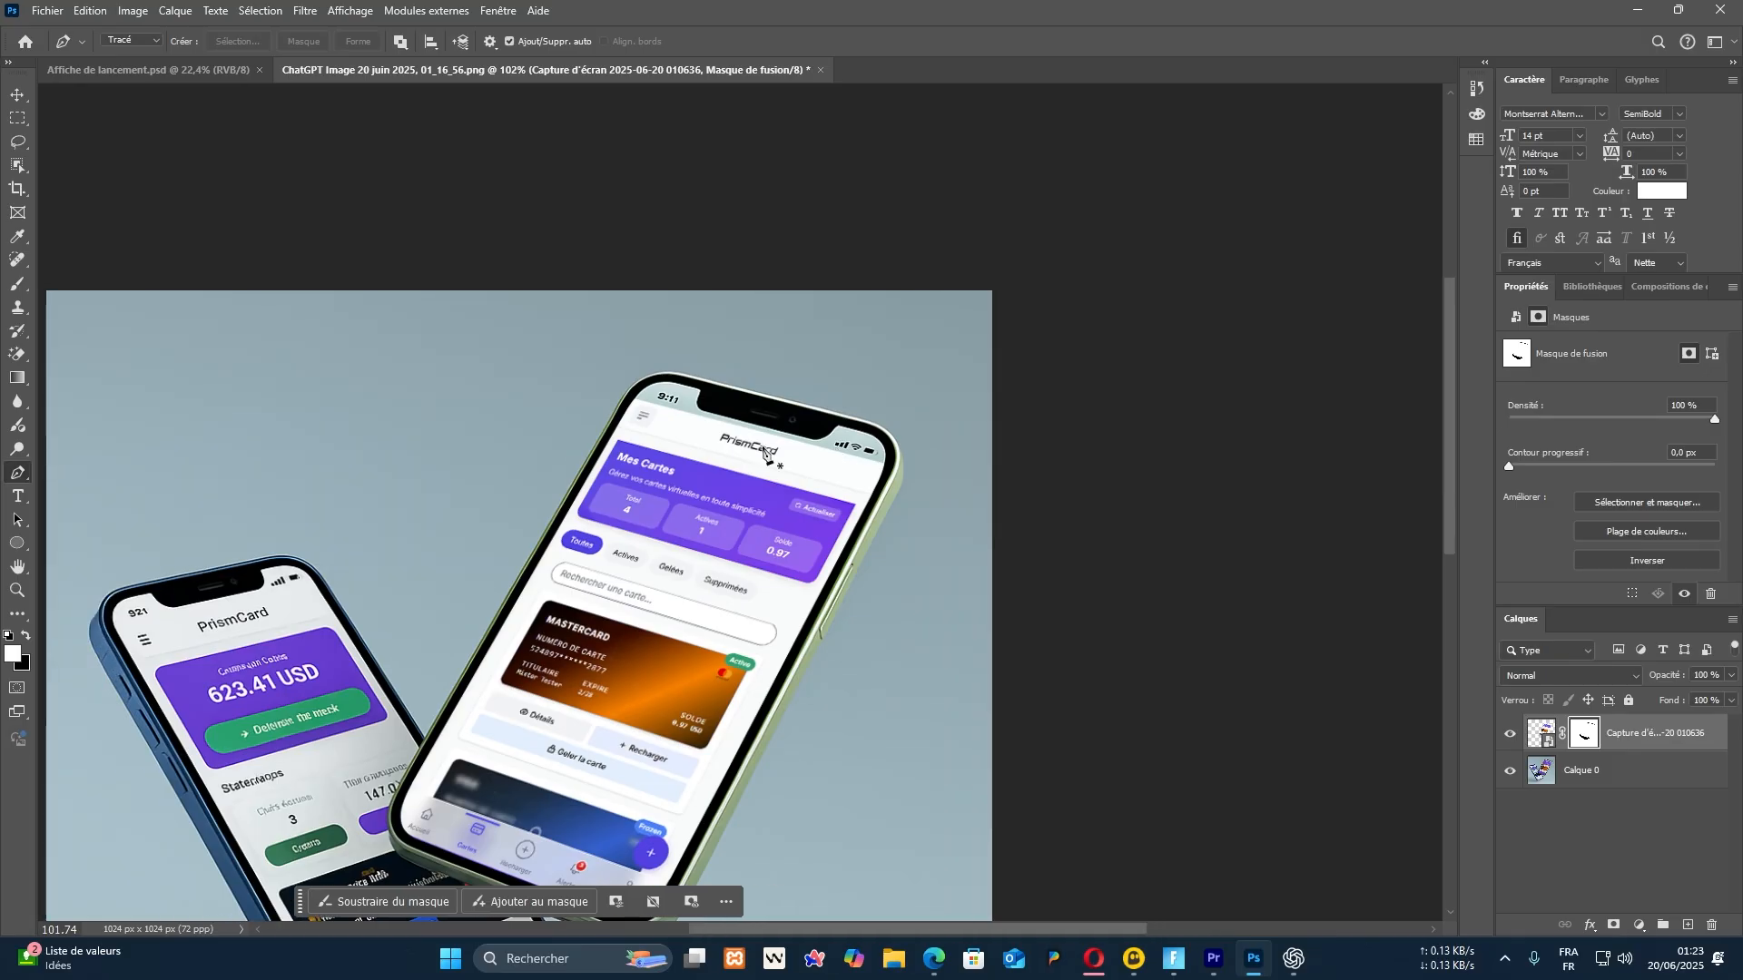
scroll(699, 479, down, 2)
scroll(640, 568, up, 8)
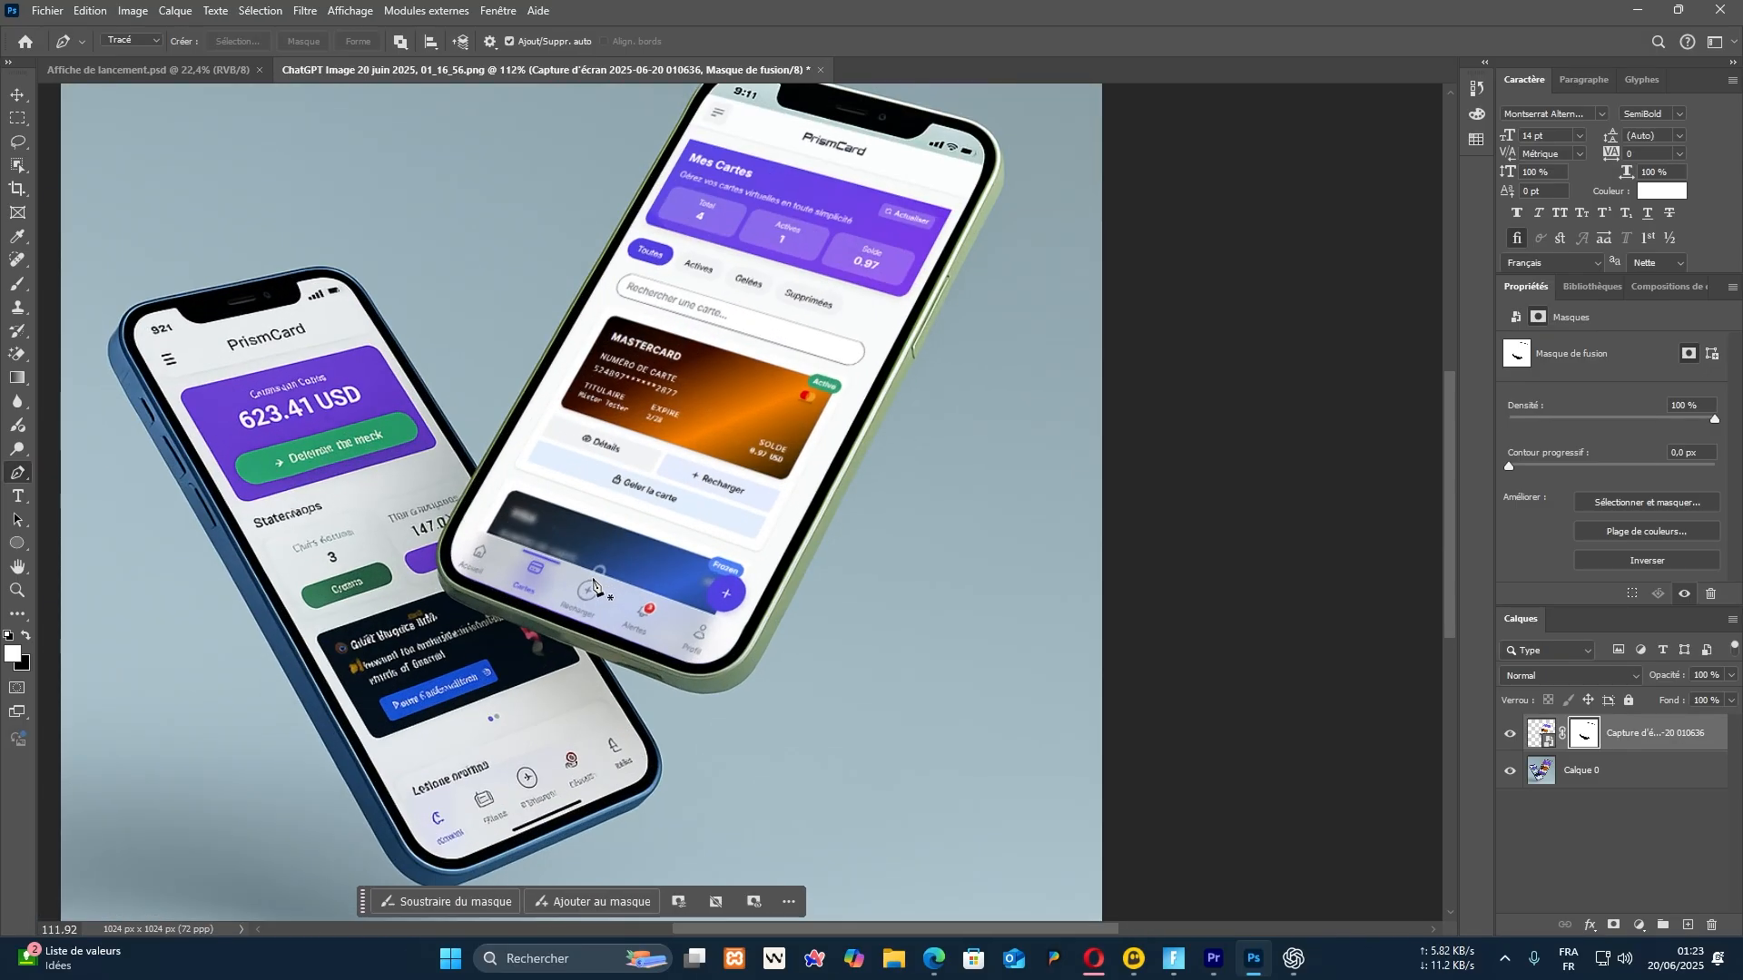
scroll(867, 510, down, 5)
click(1053, 41)
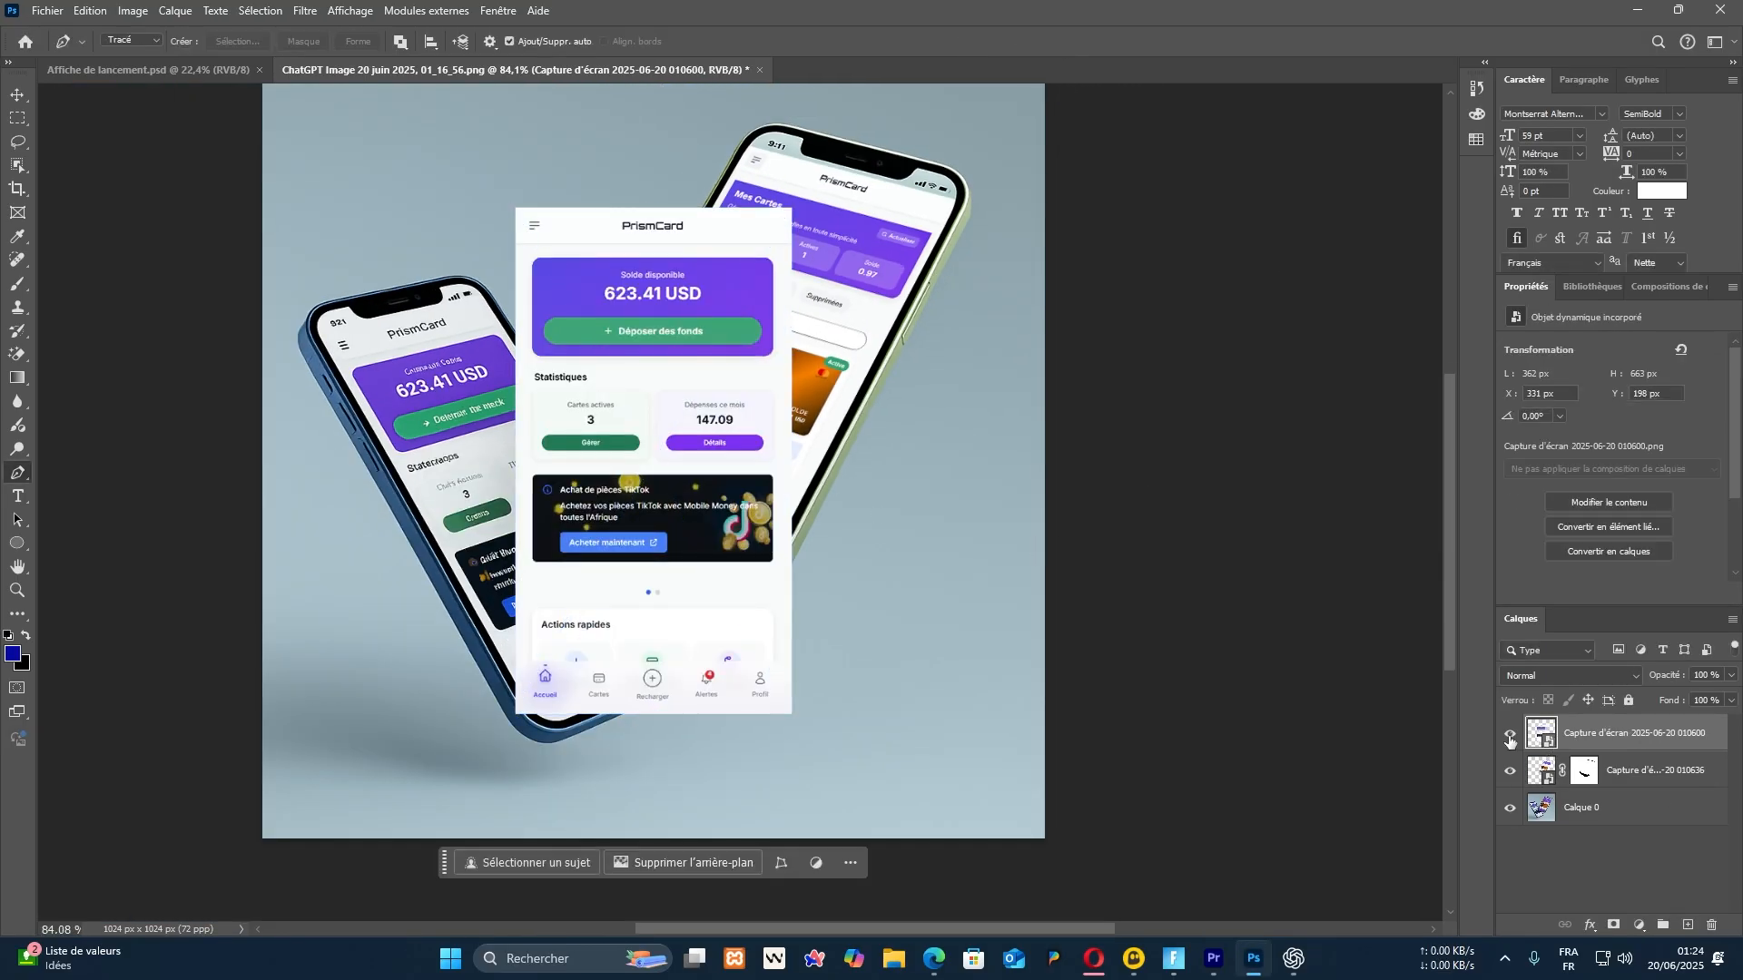
key(ctrl+t)
drag(514, 208, 322, 344)
drag(791, 208, 493, 306)
drag(515, 714, 543, 733)
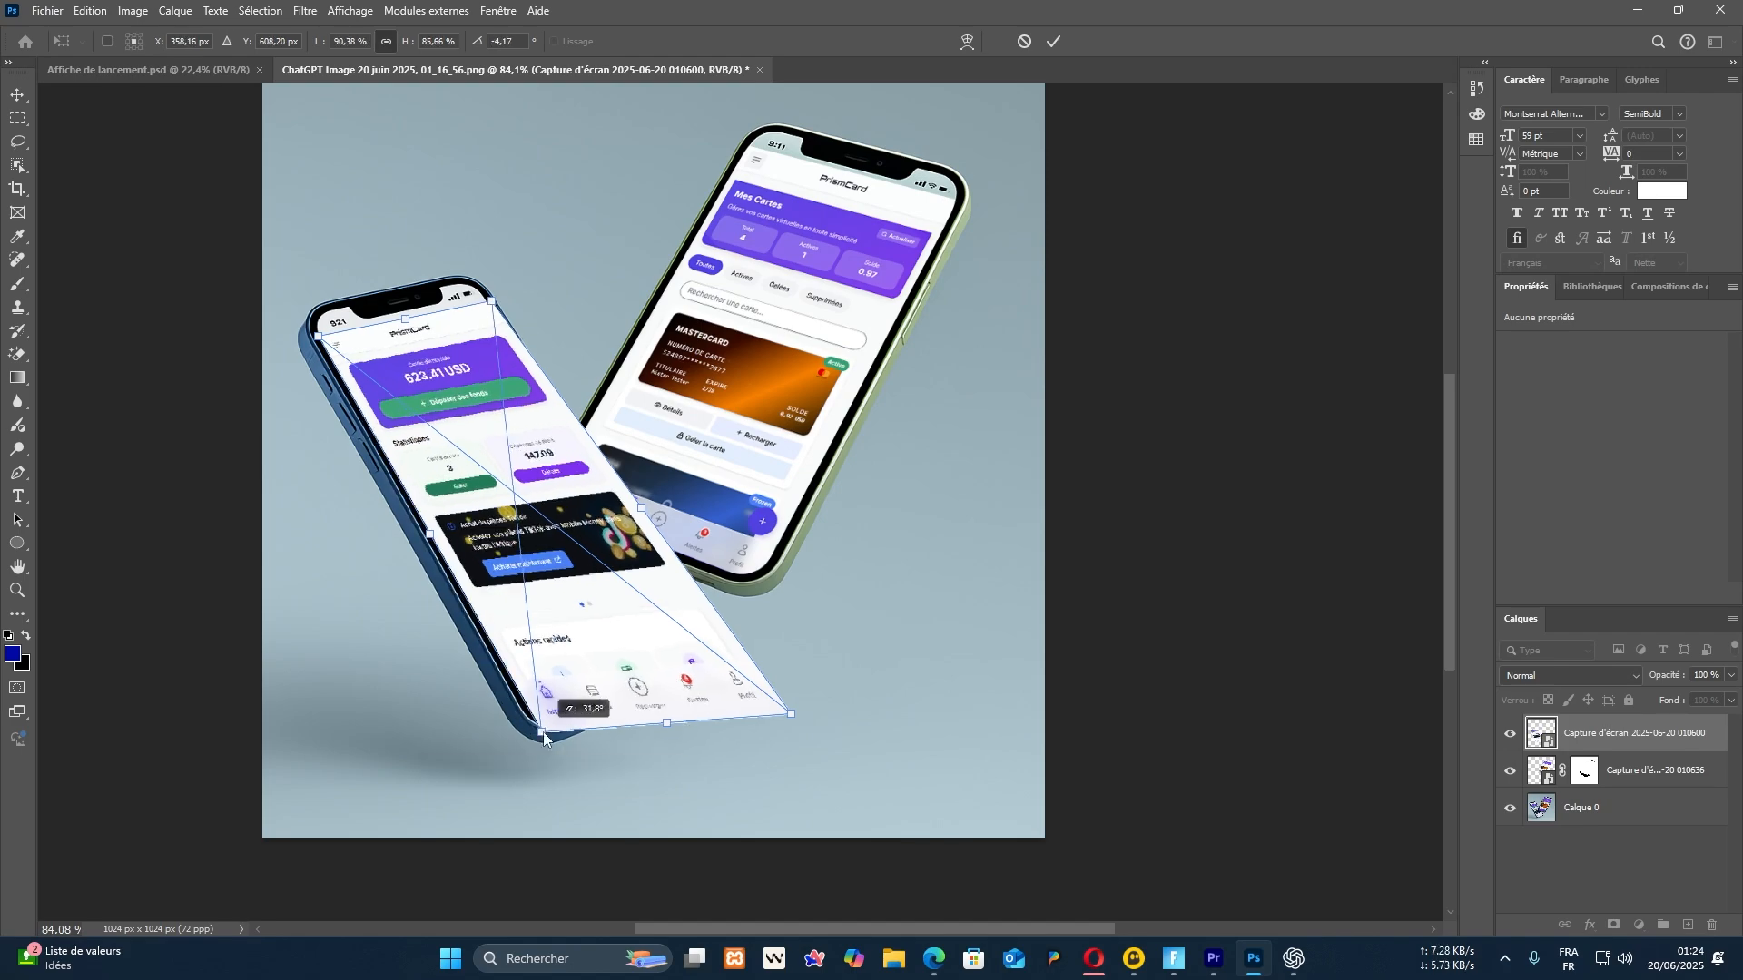
drag(791, 714, 723, 659)
click(1053, 42)
Lower the 010600 screenshot's opacity to 49 % and refit its corners to the blue phone's screen edges
drag(1659, 676, 1612, 679)
scroll(545, 707, up, 8)
scroll(661, 724, down, 7)
scroll(676, 562, up, 5)
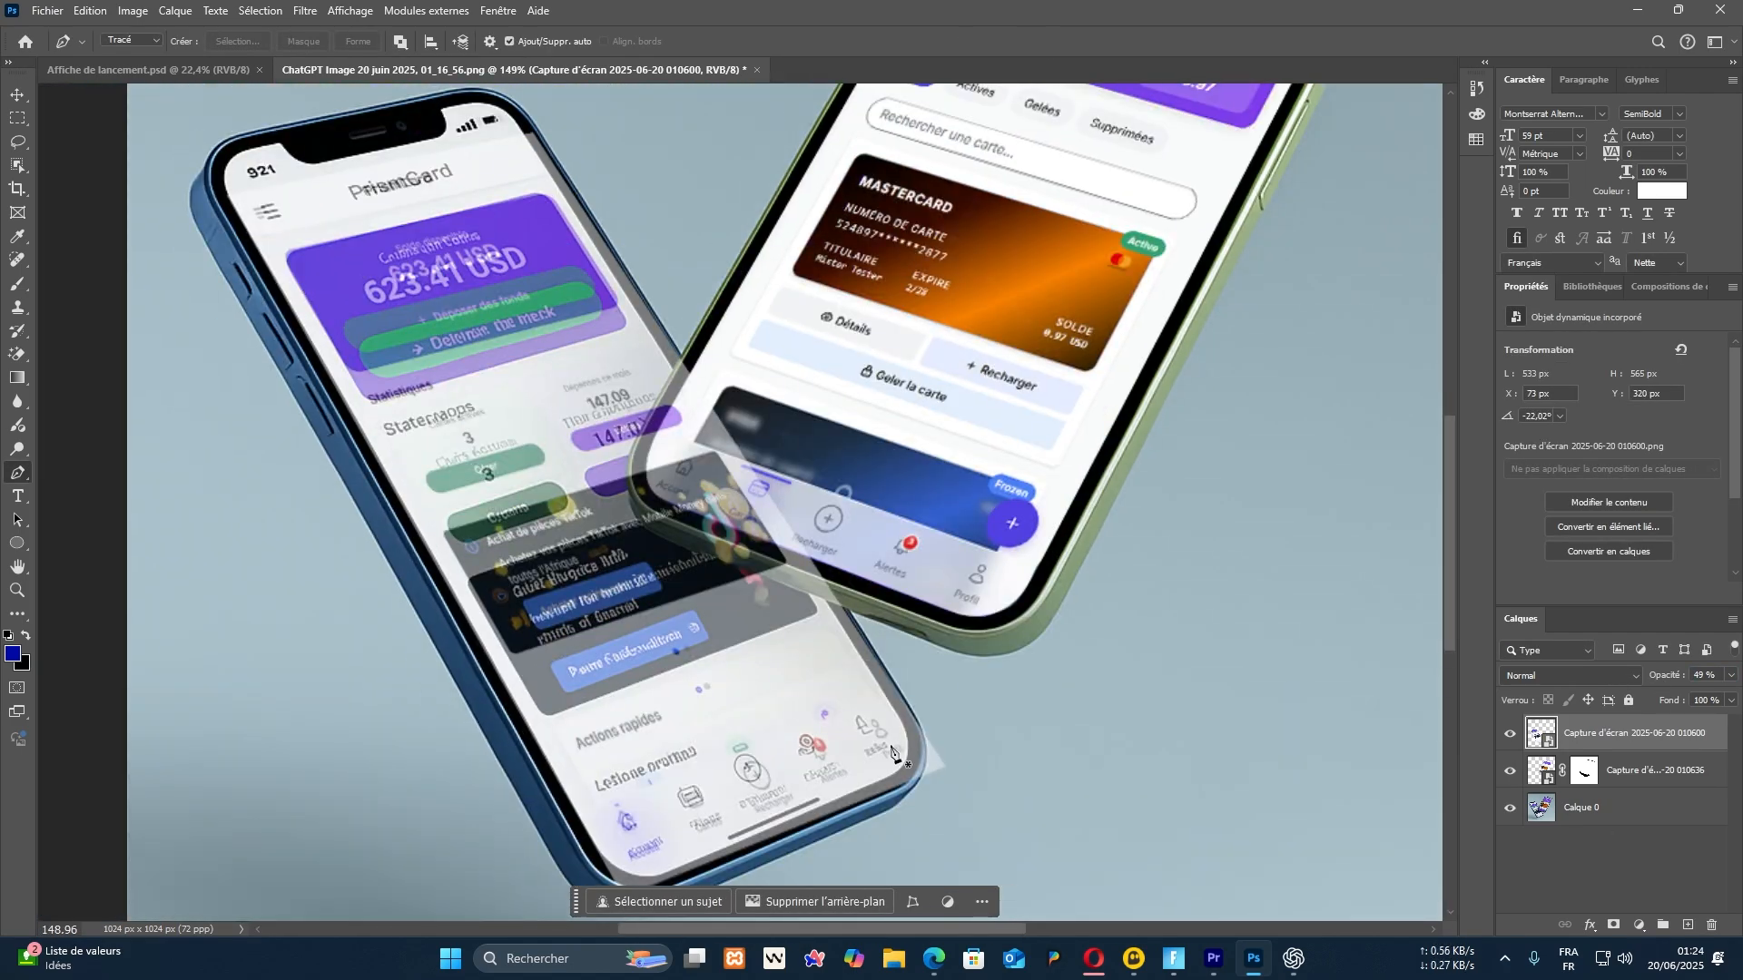
key(ctrl+t)
scroll(635, 653, down, 3)
scroll(545, 250, up, 7)
drag(533, 238, 515, 229)
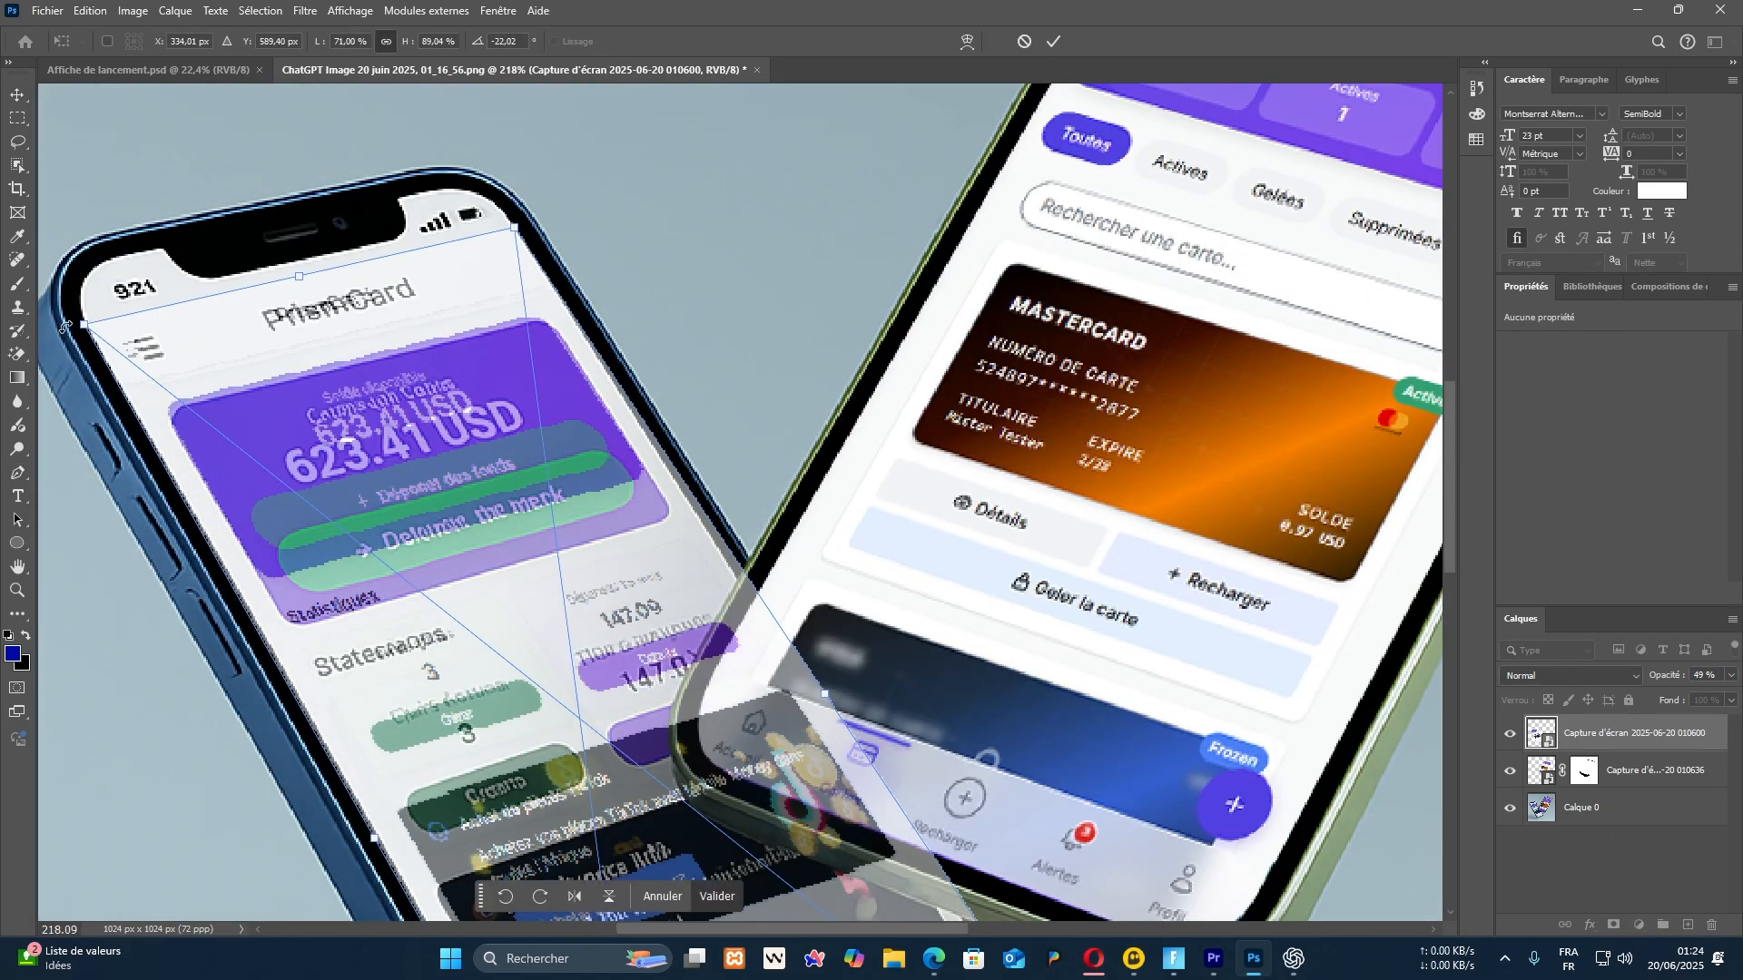
scroll(545, 363, down, 6)
drag(666, 814, 659, 802)
drag(1135, 624, 1105, 609)
scroll(886, 713, up, 1)
scroll(885, 713, down, 1)
scroll(885, 713, up, 9)
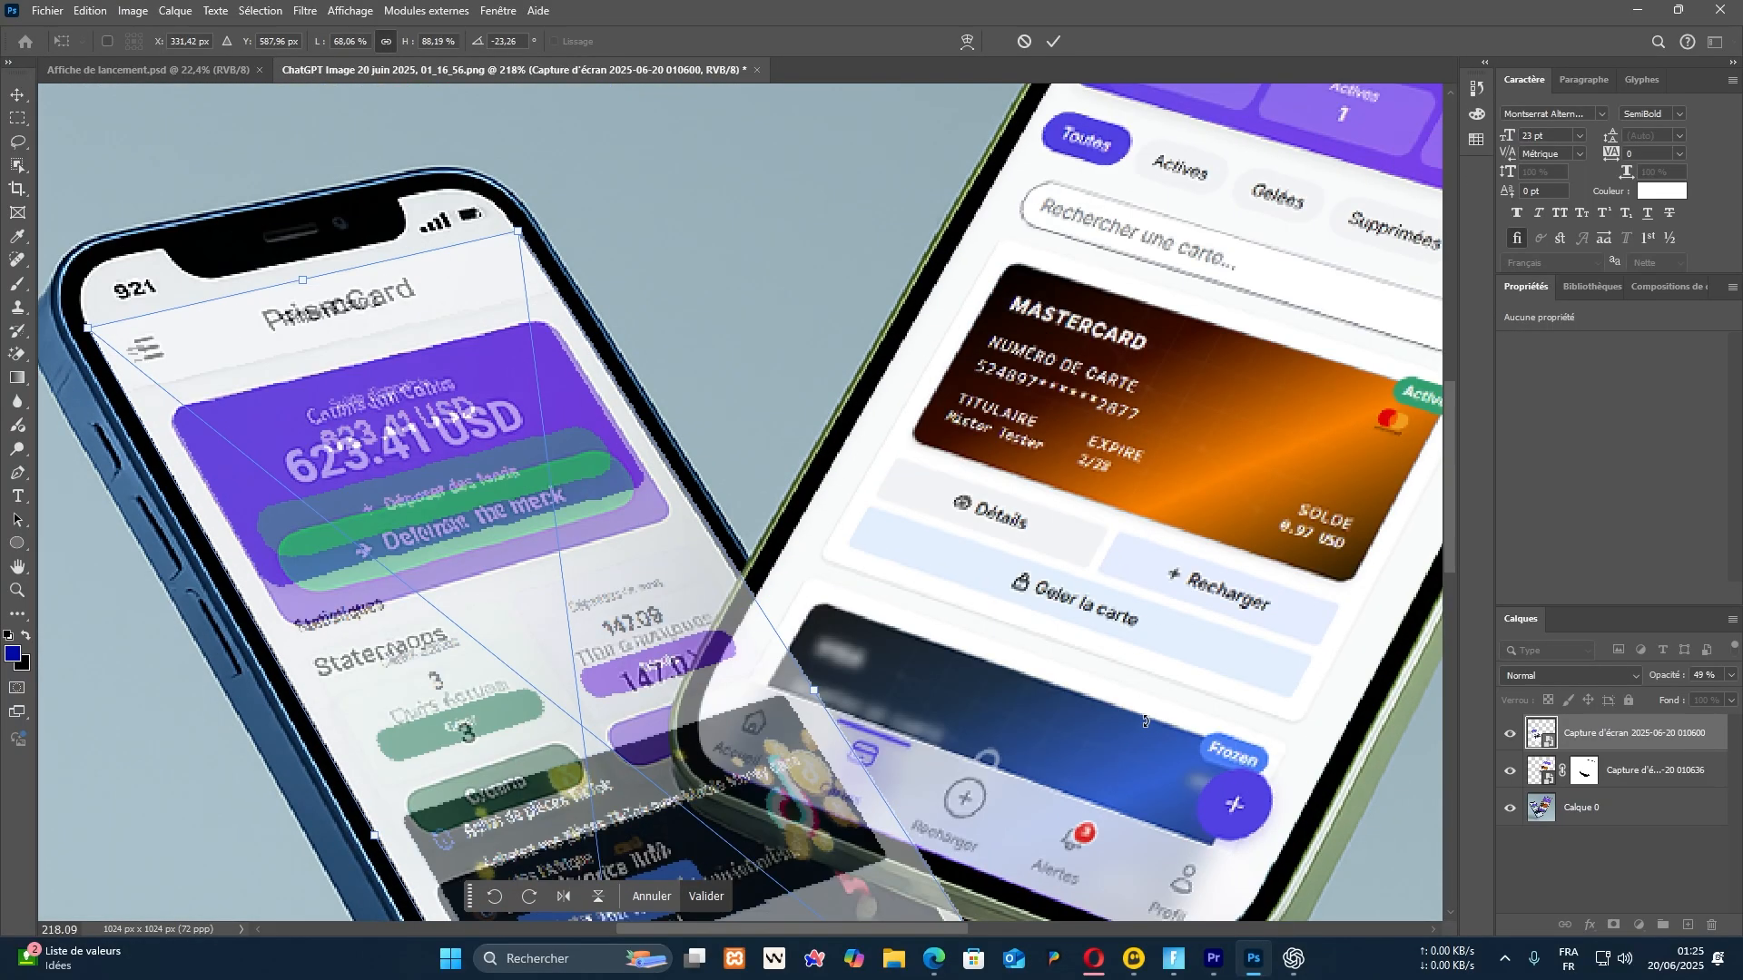
key(Return)
Reduce the 010600 screenshot's opacity to 24 % and add a layer mask to it
scroll(784, 640, down, 7)
drag(1664, 678, 1588, 678)
scroll(783, 641, up, 7)
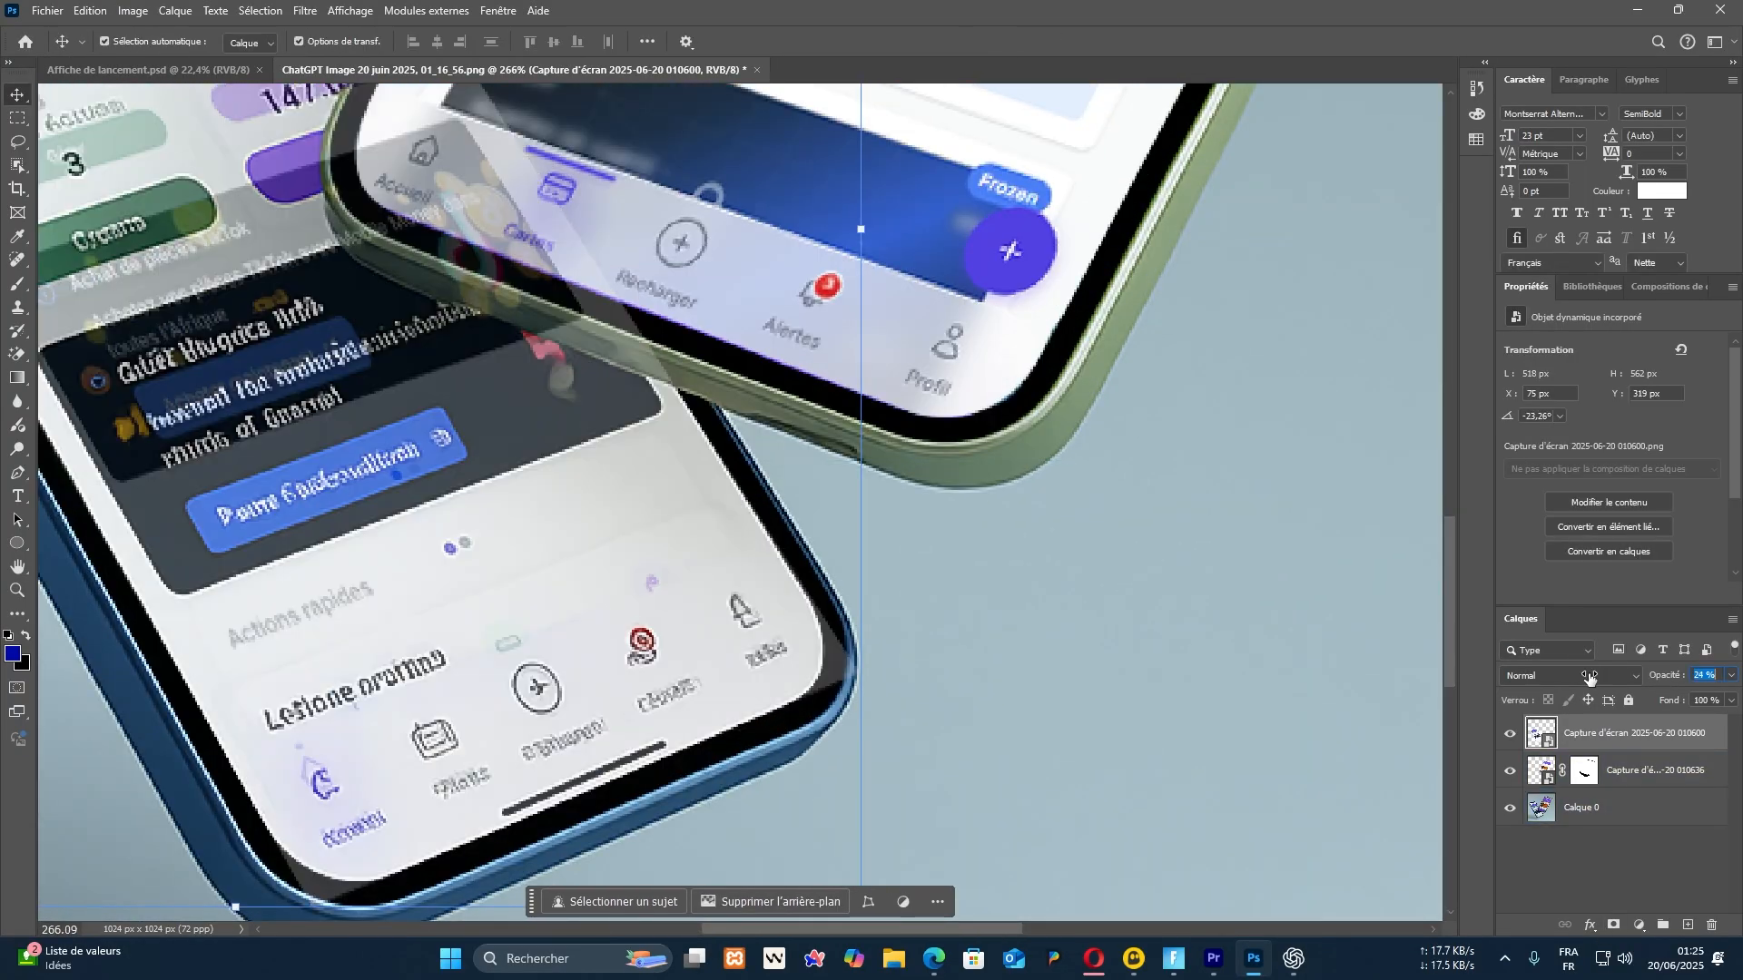
click(1613, 925)
Trace the overflow at the blue phone's lower-right screen corner with the Pen and hide it on the layer mask
key(p)
scroll(810, 658, up, 6)
scroll(800, 529, up, 2)
click(744, 428)
drag(748, 729, 583, 799)
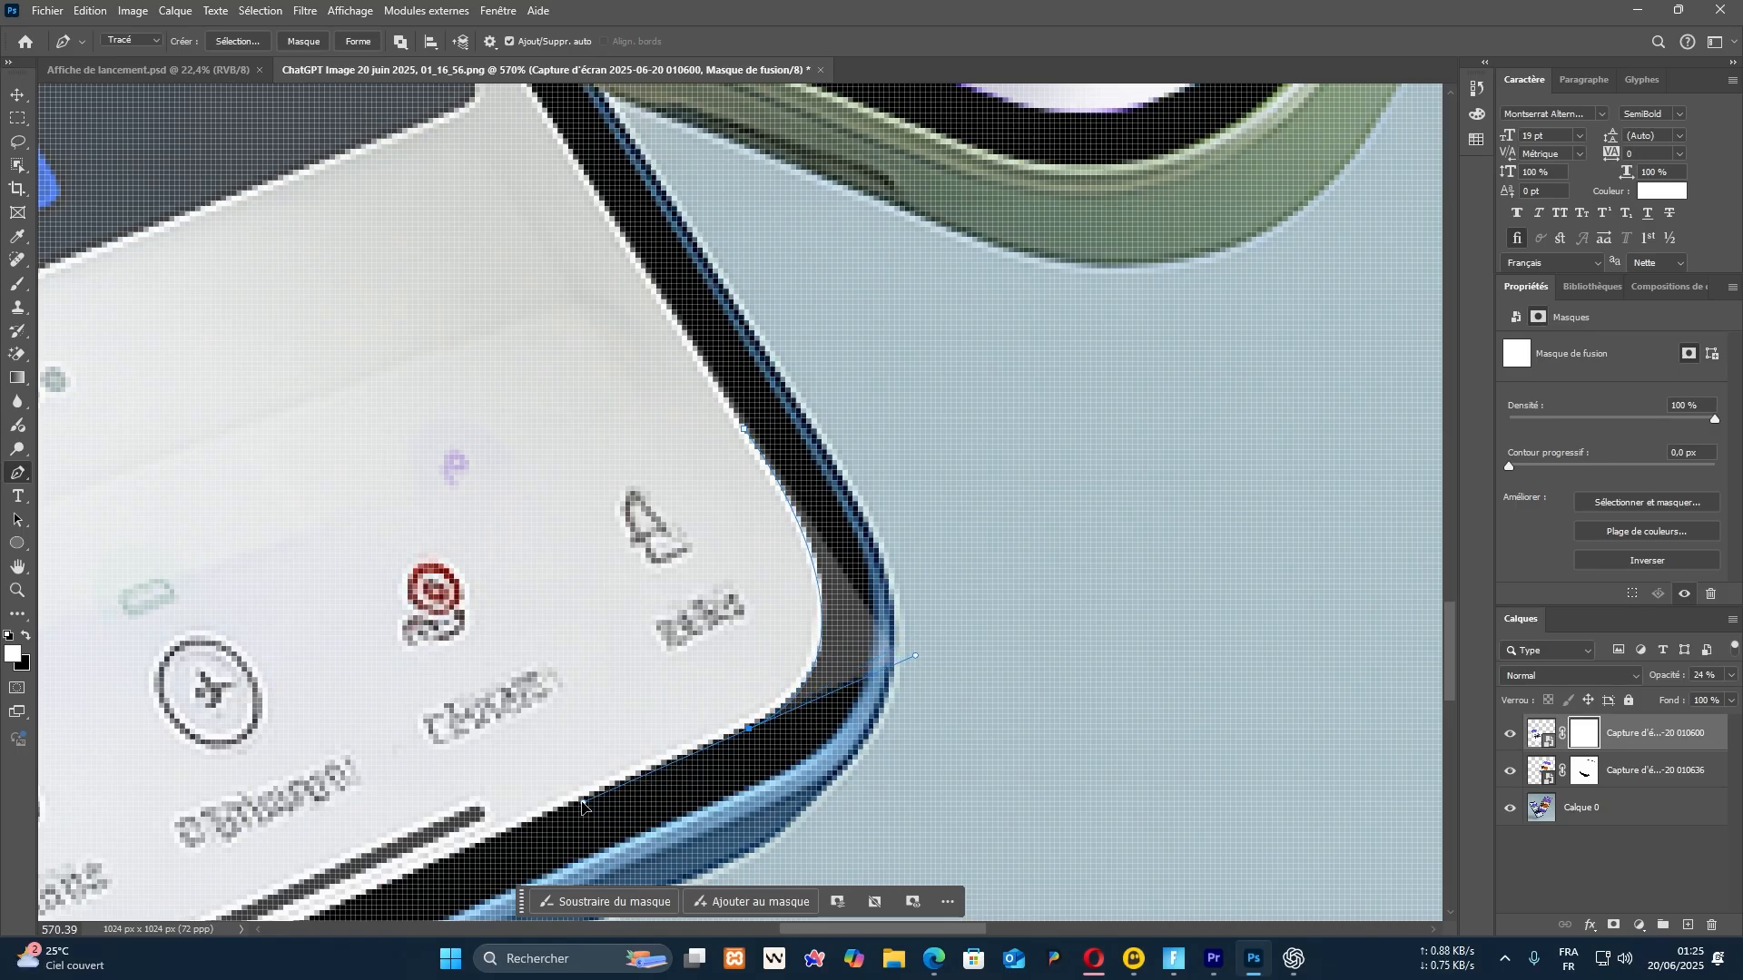
click(800, 828)
click(1137, 677)
click(920, 377)
click(745, 428)
key(ctrl+Return)
key(ctrl+BackSpace)
key(ctrl+d)
Trace the overflow at the blue phone's lower-left screen corner with the Pen and hide it on the layer mask
scroll(934, 509, down, 9)
scroll(445, 677, up, 10)
click(479, 614)
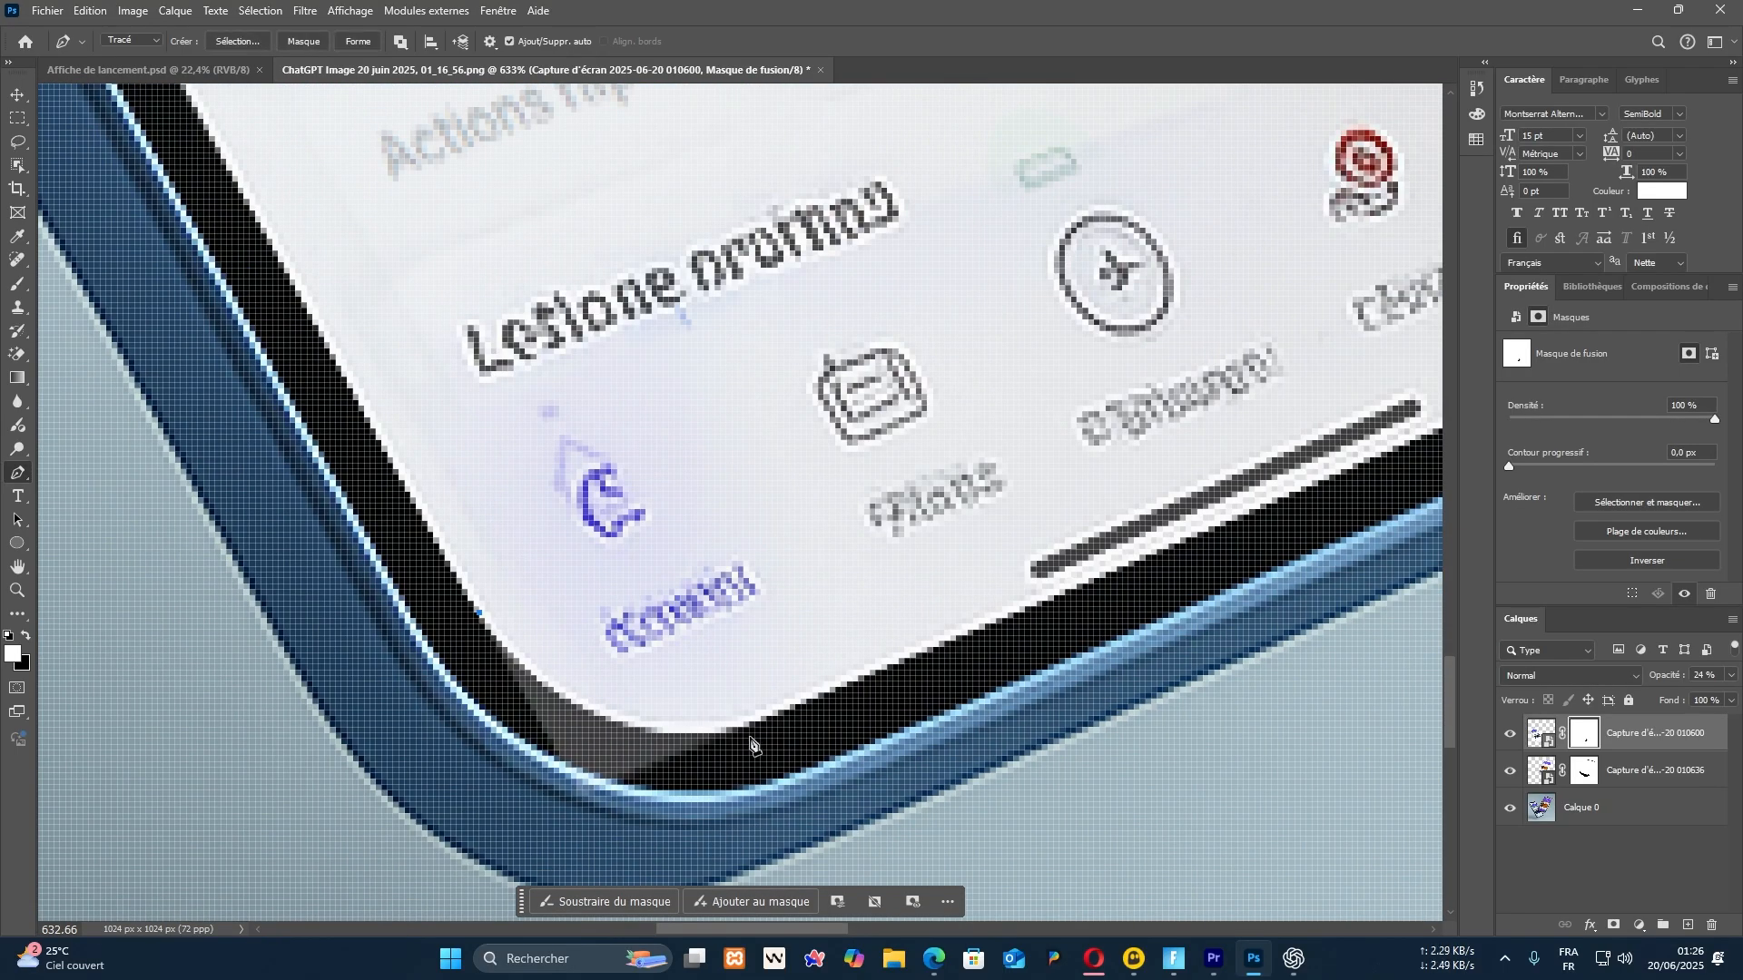
drag(767, 717, 940, 644)
click(842, 756)
click(536, 860)
click(422, 756)
click(479, 613)
key(ctrl+Return)
key(ctrl+BackSpace)
key(ctrl+d)
Trace the part of the blue phone's screenshot covering the green phone with the Pen, following the green frame, and hide it on the mask
scroll(490, 608, down, 16)
scroll(318, 254, up, 13)
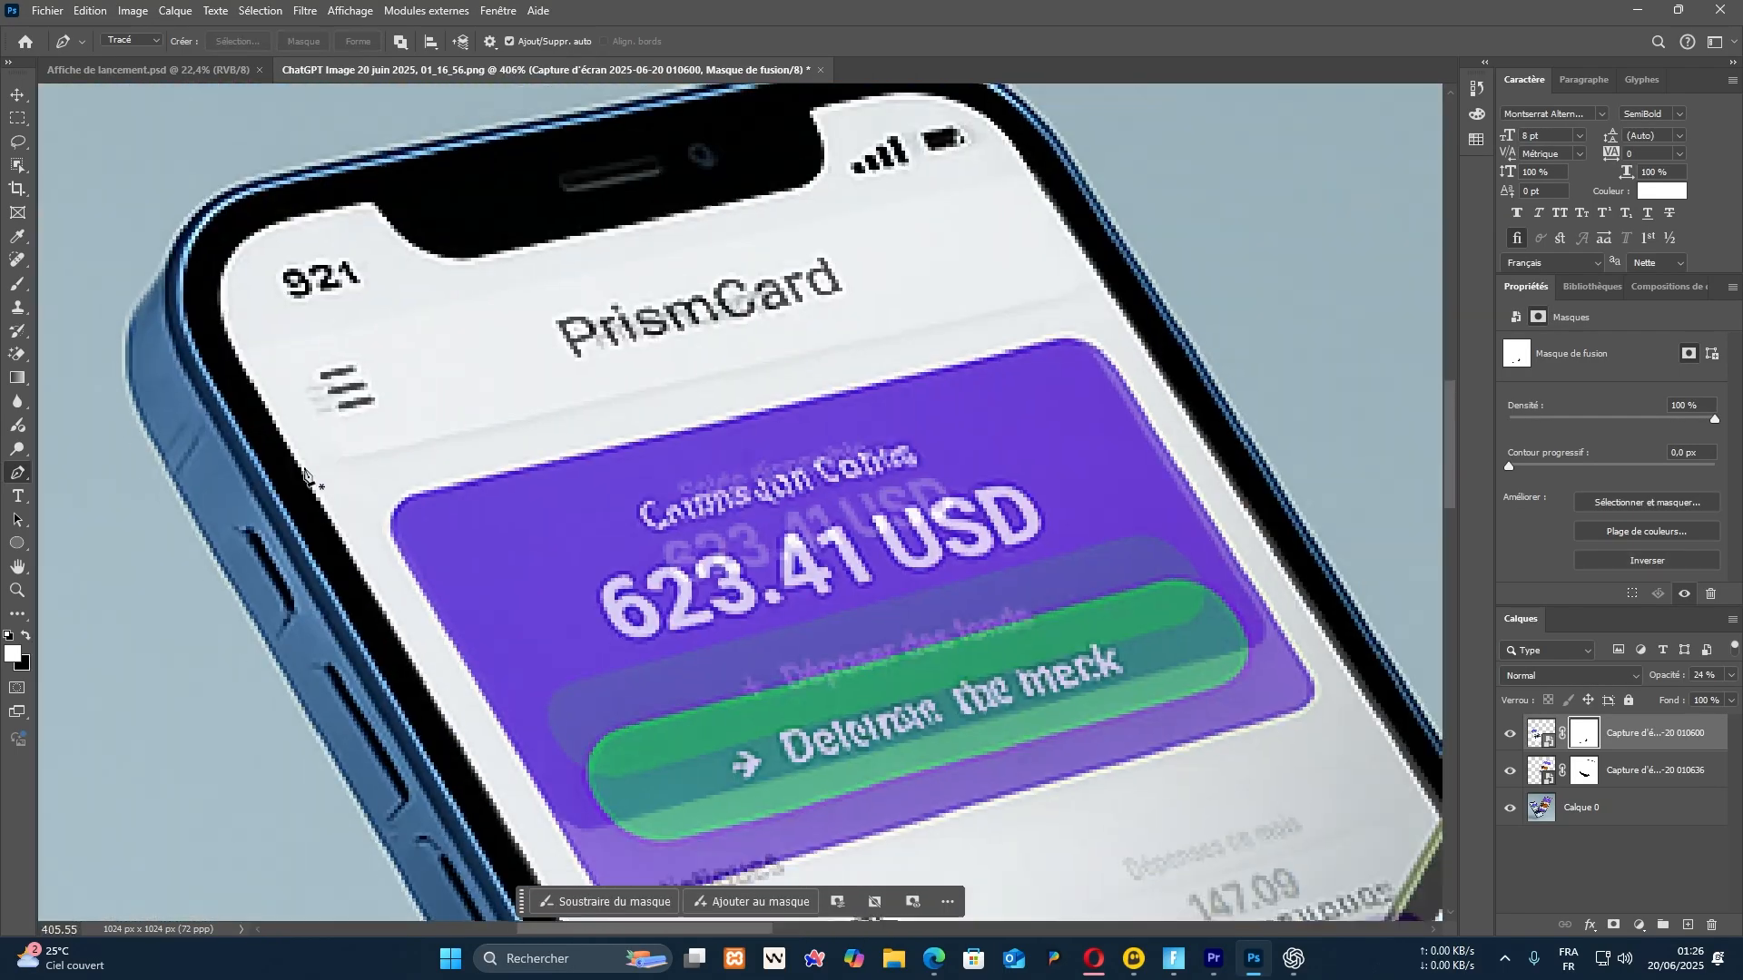
scroll(1534, 136, down, 7)
scroll(1096, 285, down, 10)
scroll(1148, 448, down, 3)
scroll(1111, 566, up, 6)
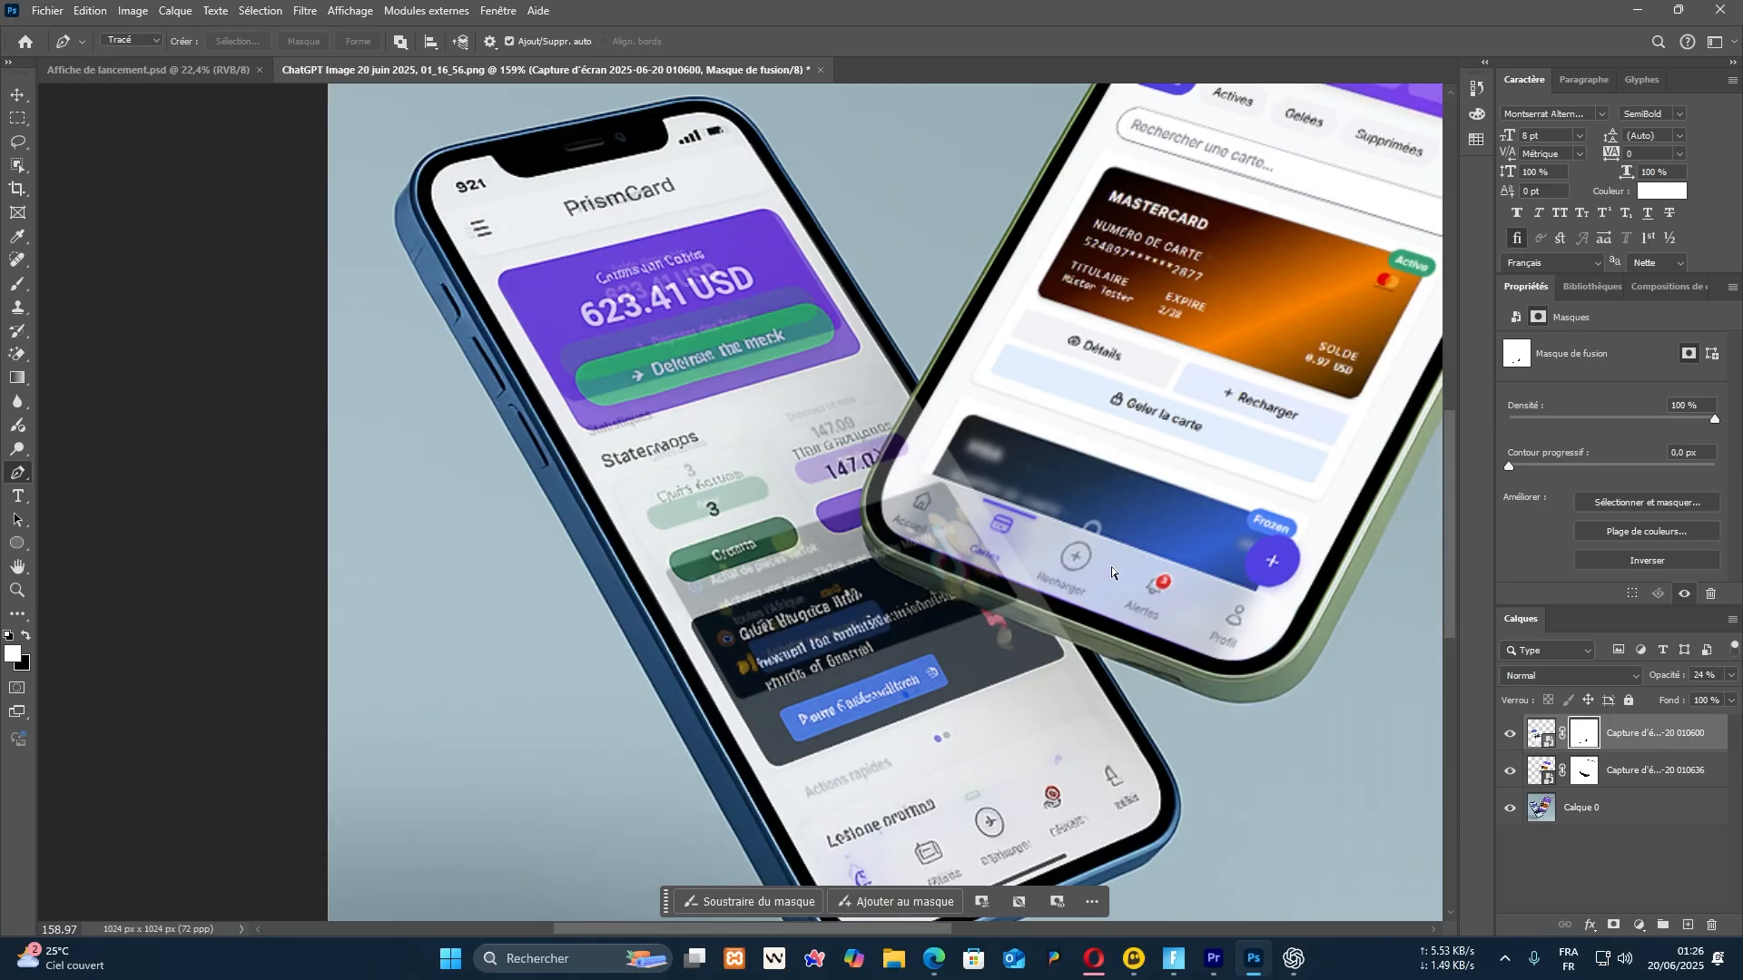
scroll(1048, 586, up, 1)
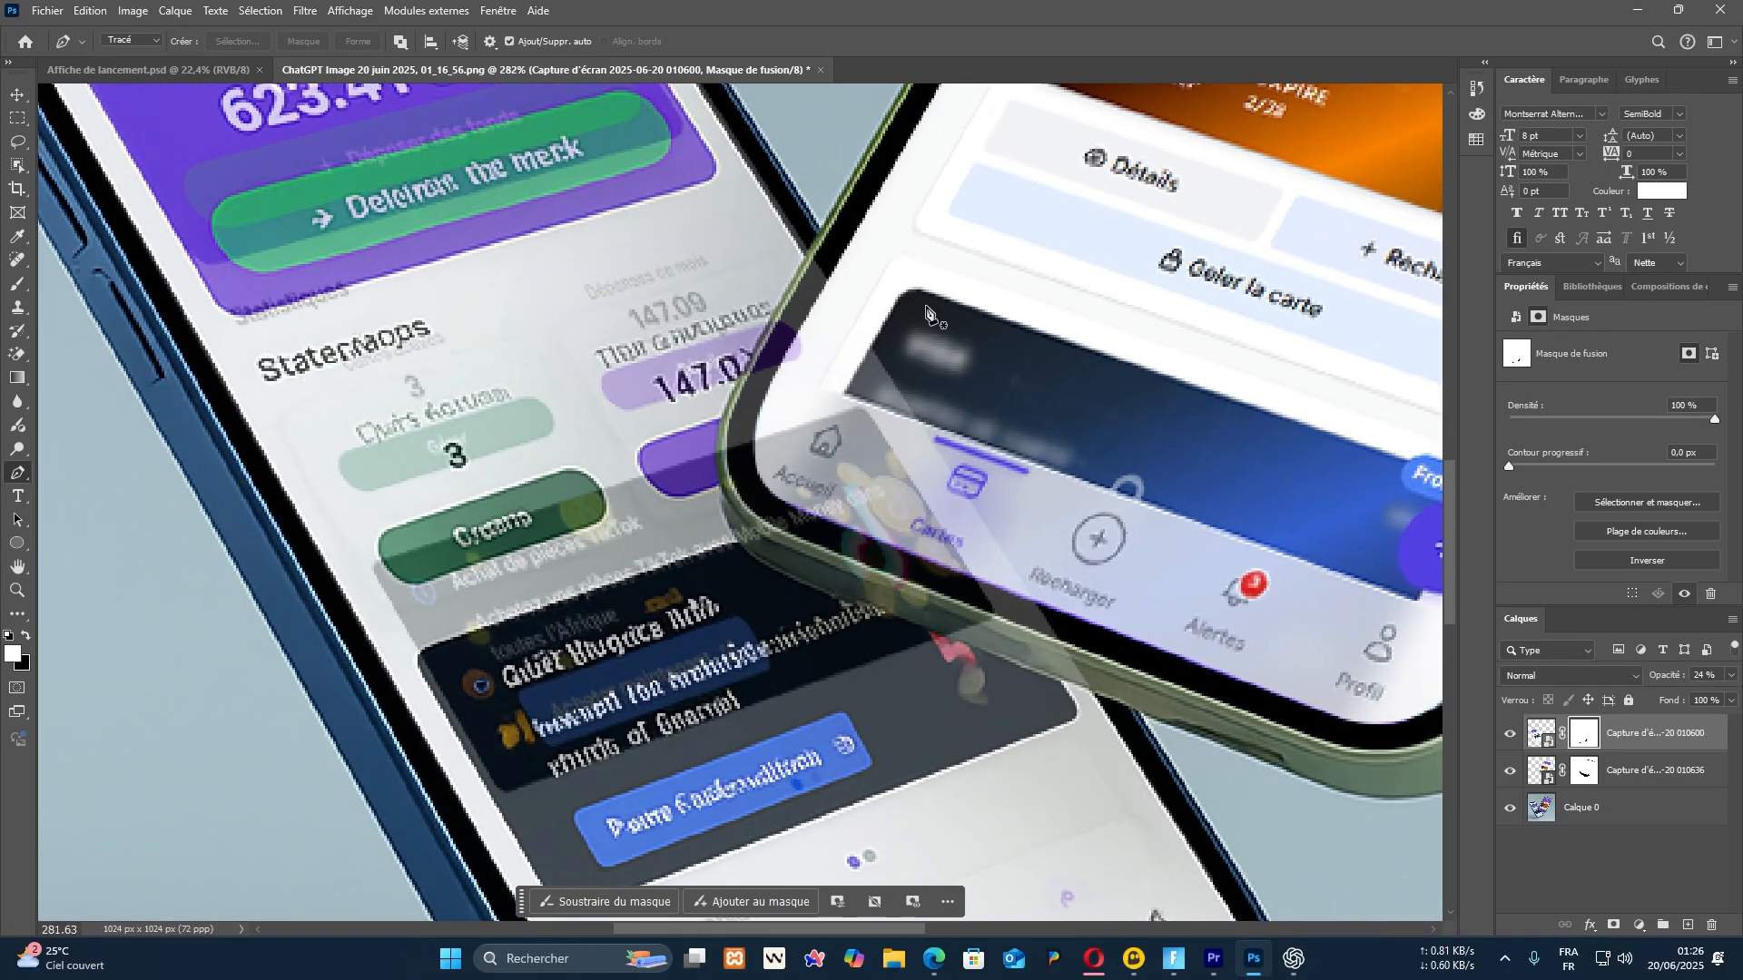
scroll(917, 304, up, 2)
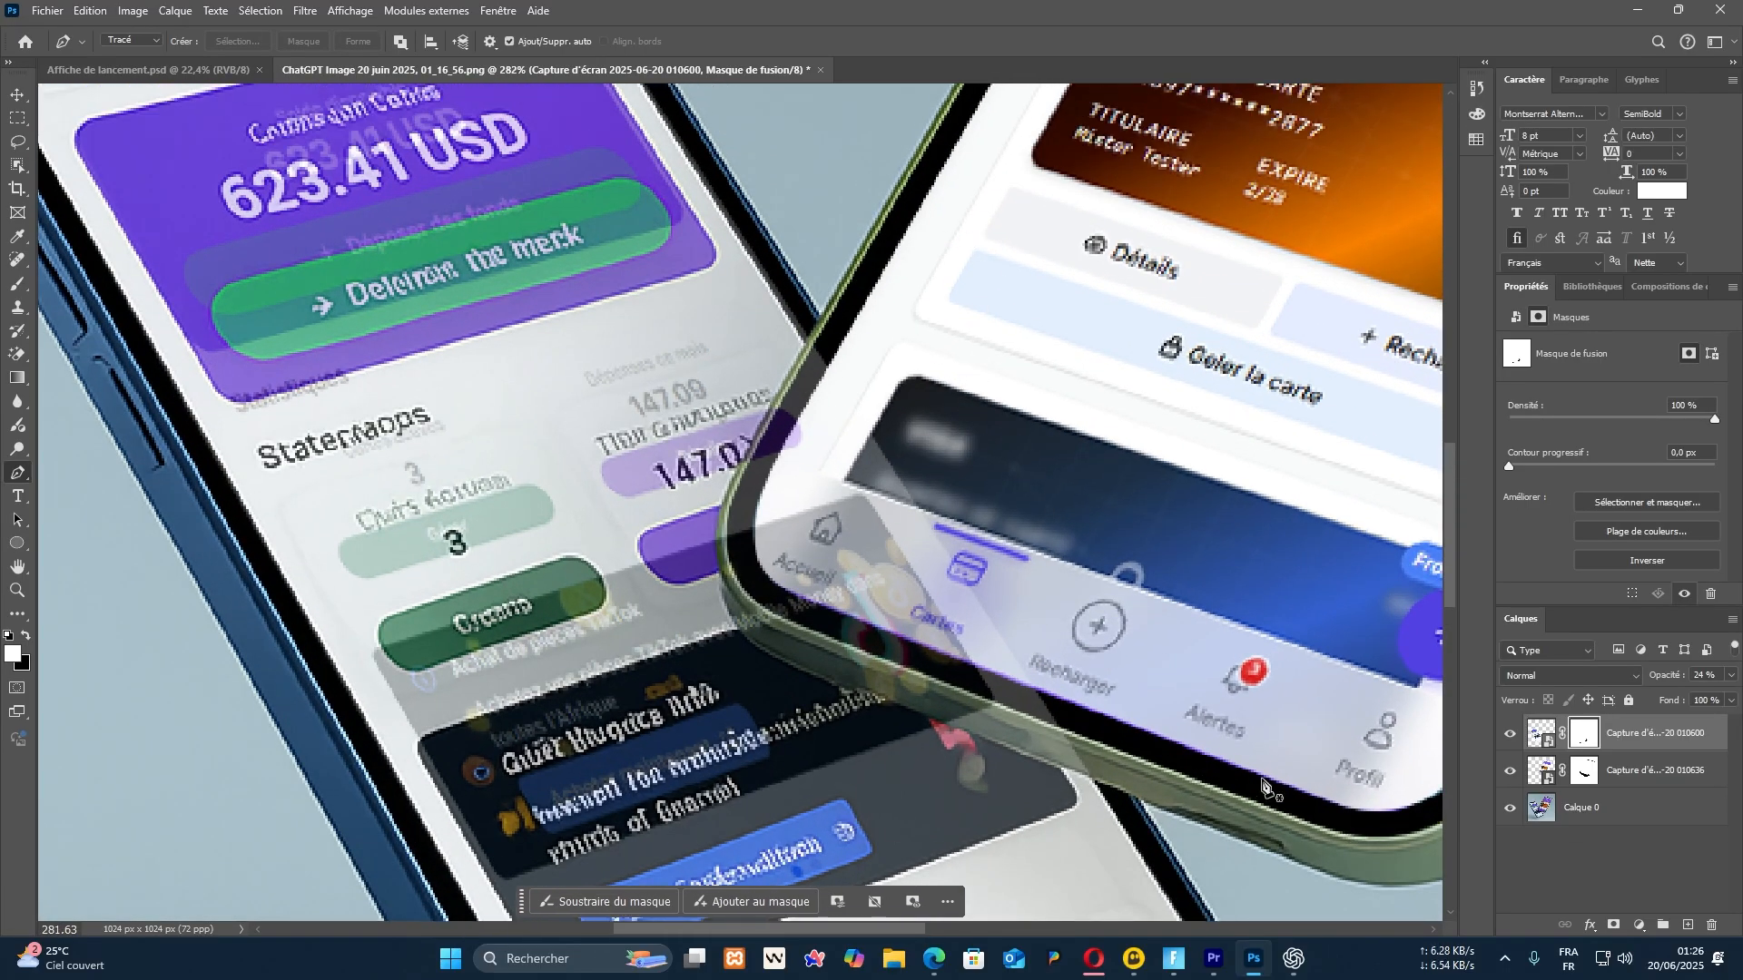
scroll(1266, 788, right, 3)
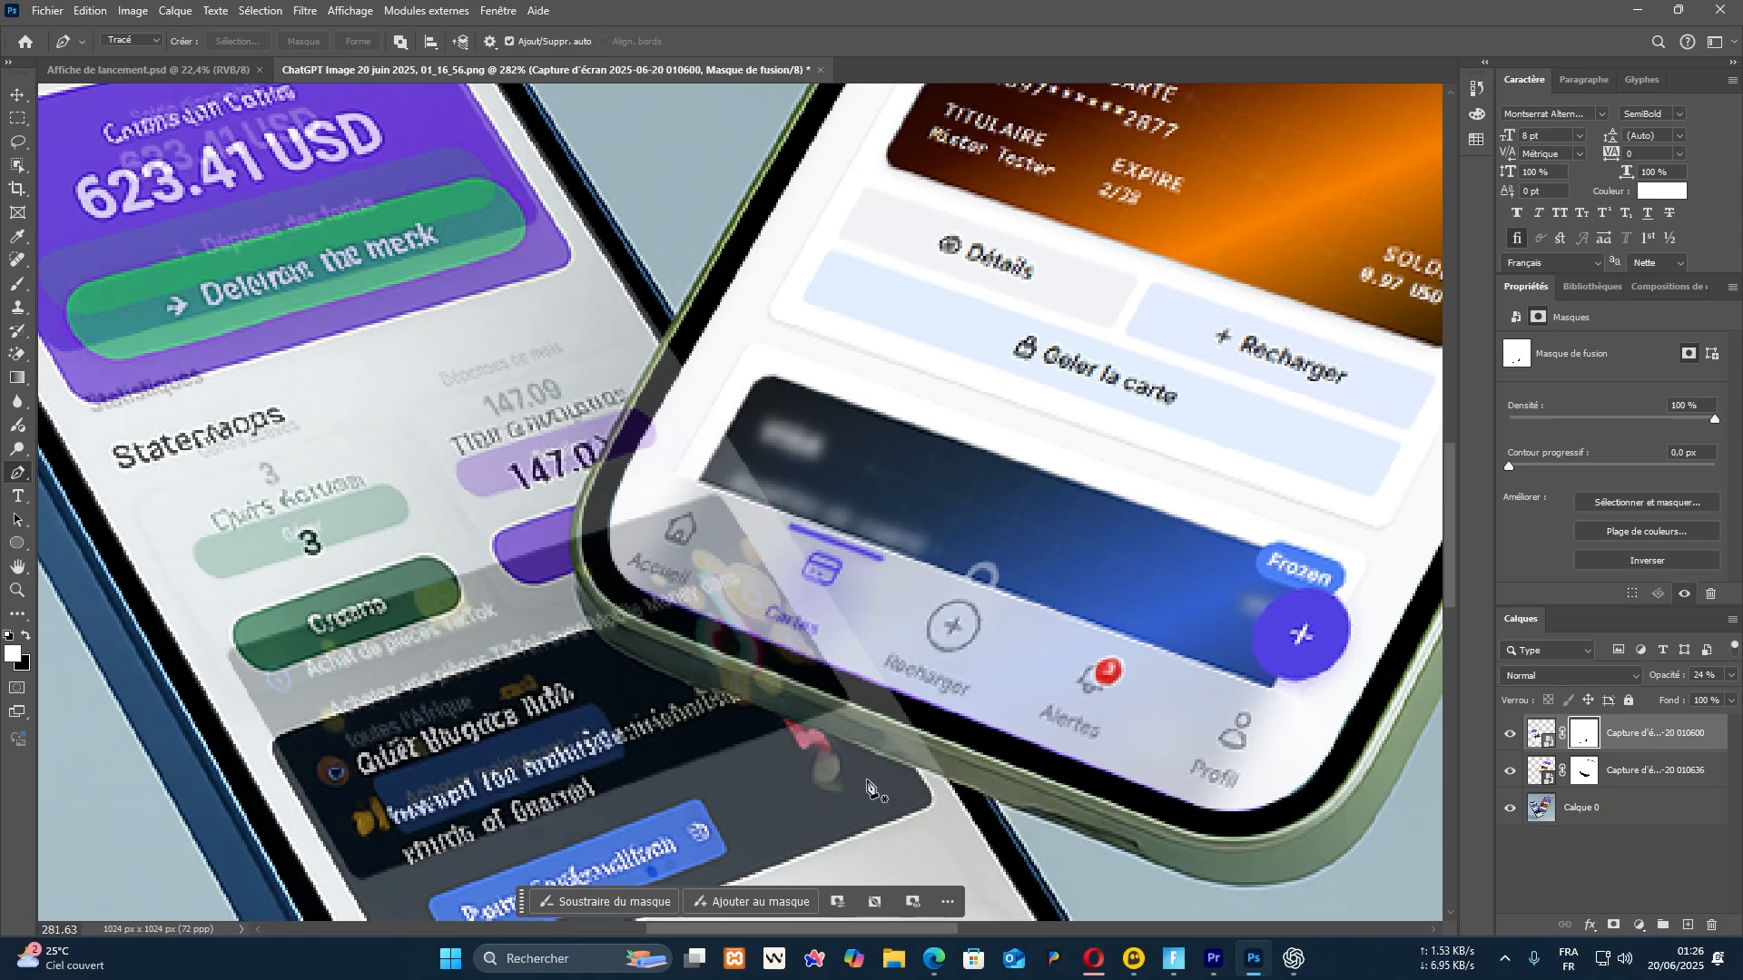
scroll(709, 491, up, 1)
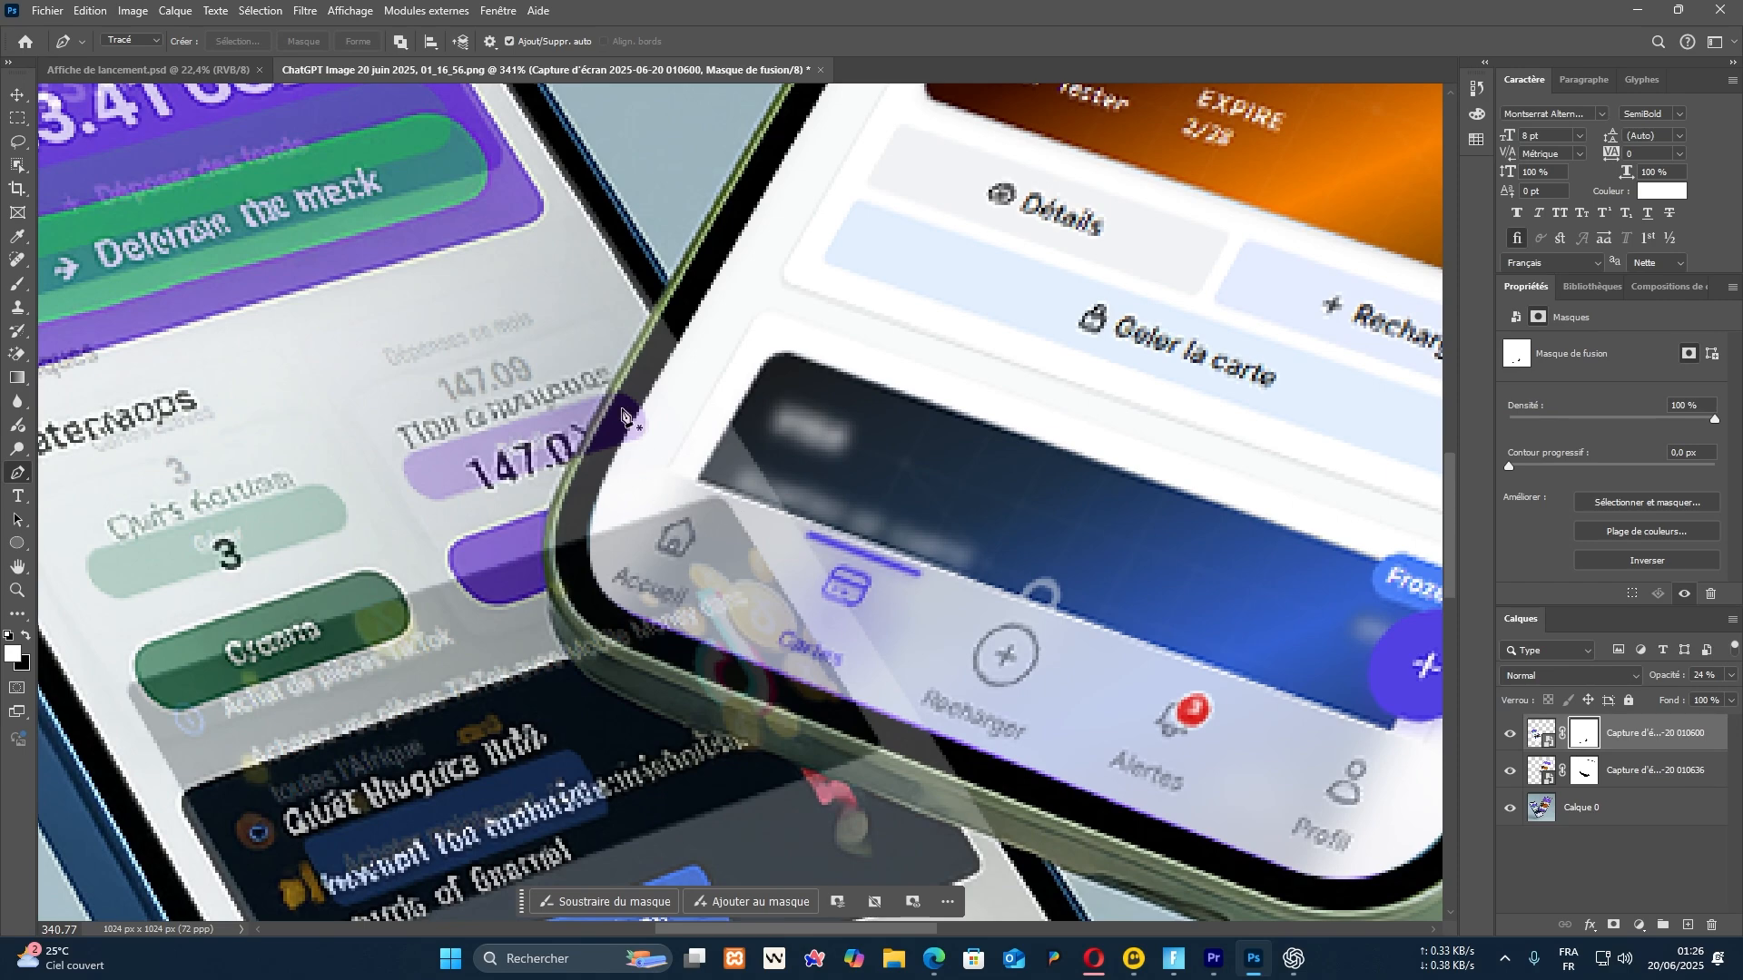
scroll(622, 416, down, 1)
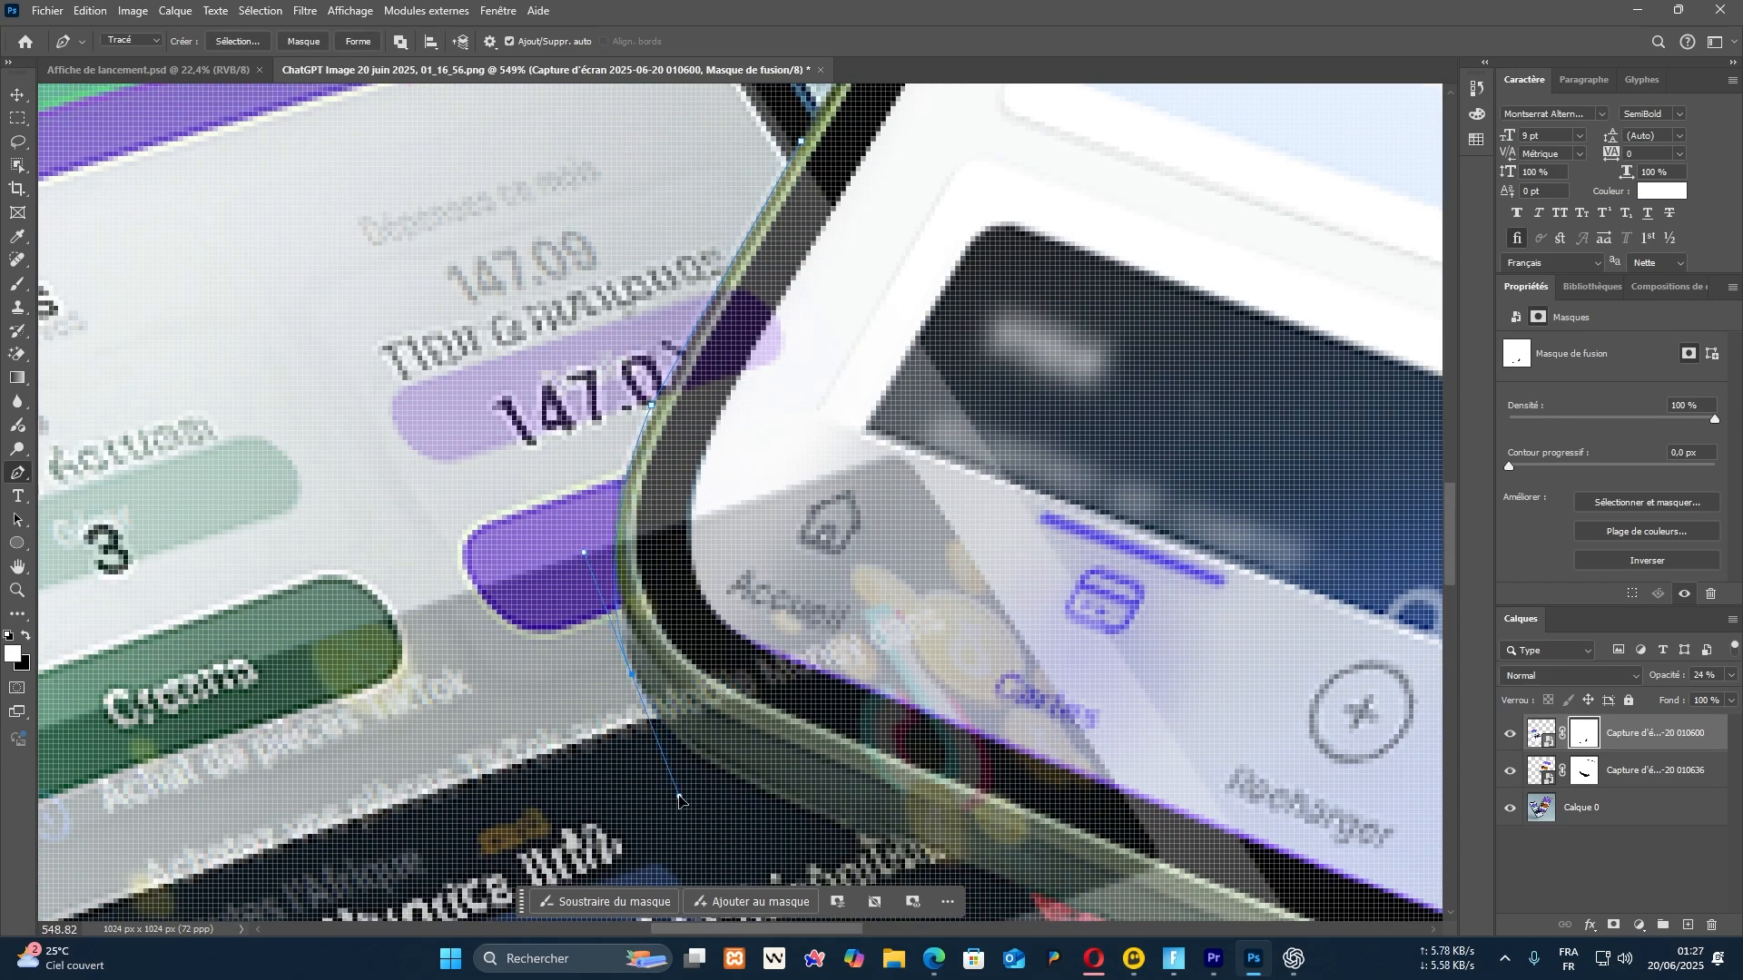
scroll(679, 800, up, 3)
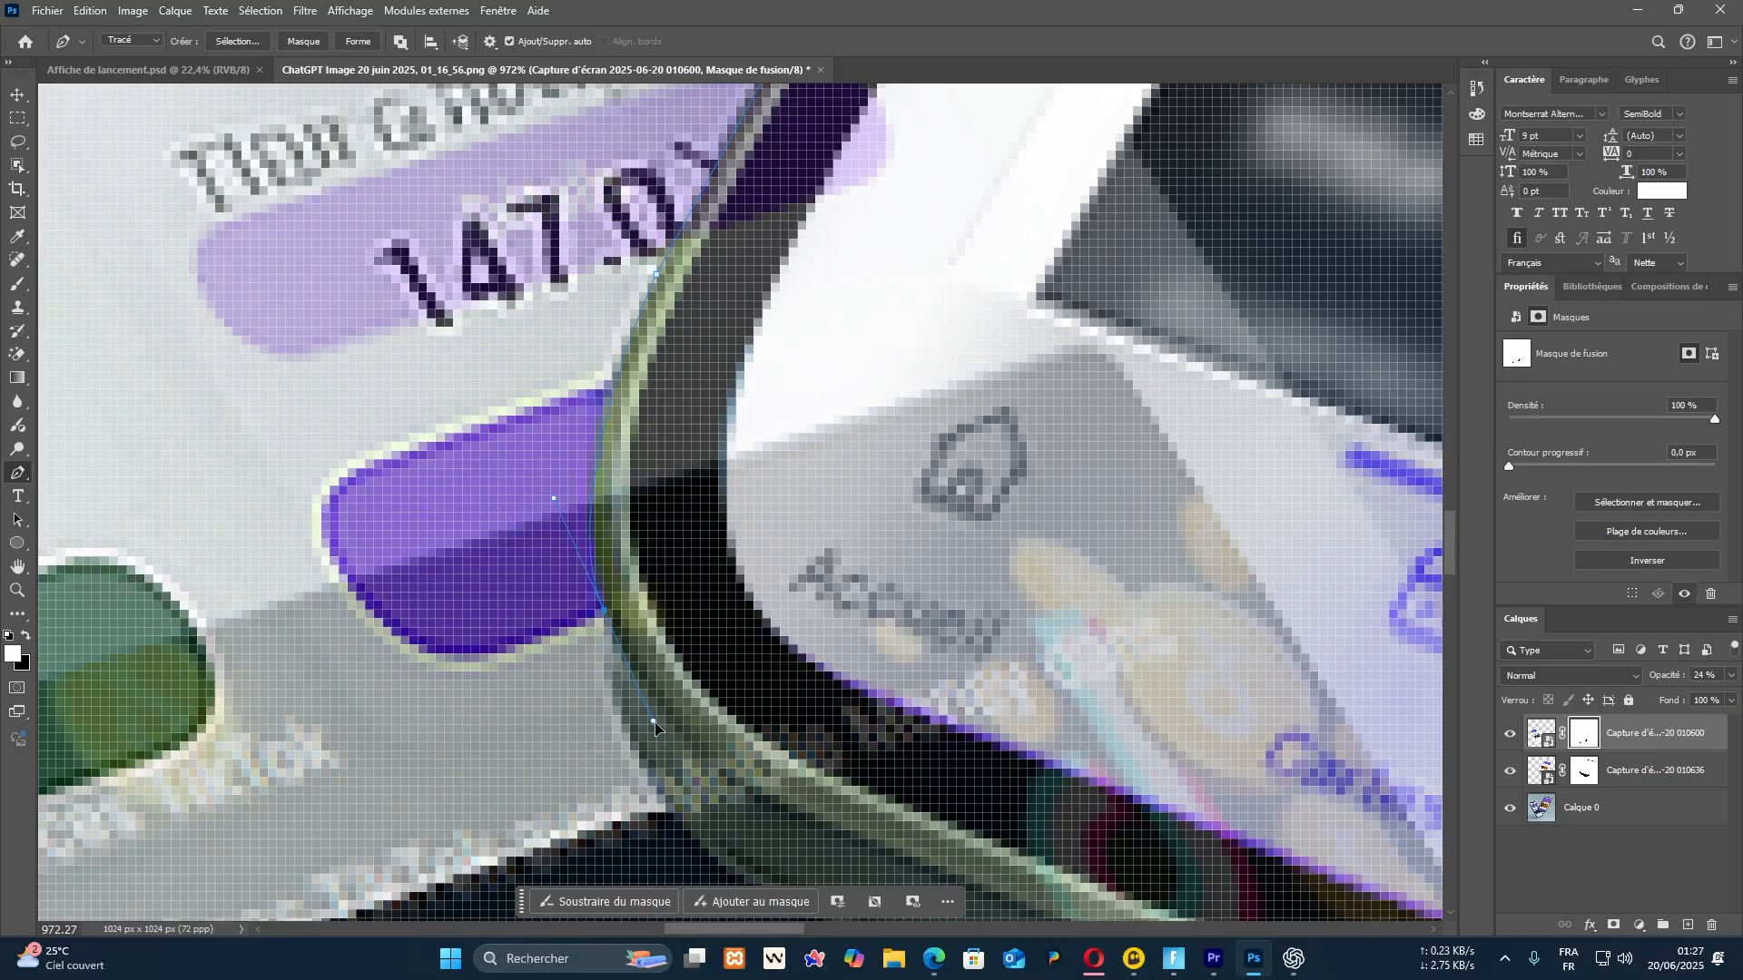
scroll(636, 637, down, 3)
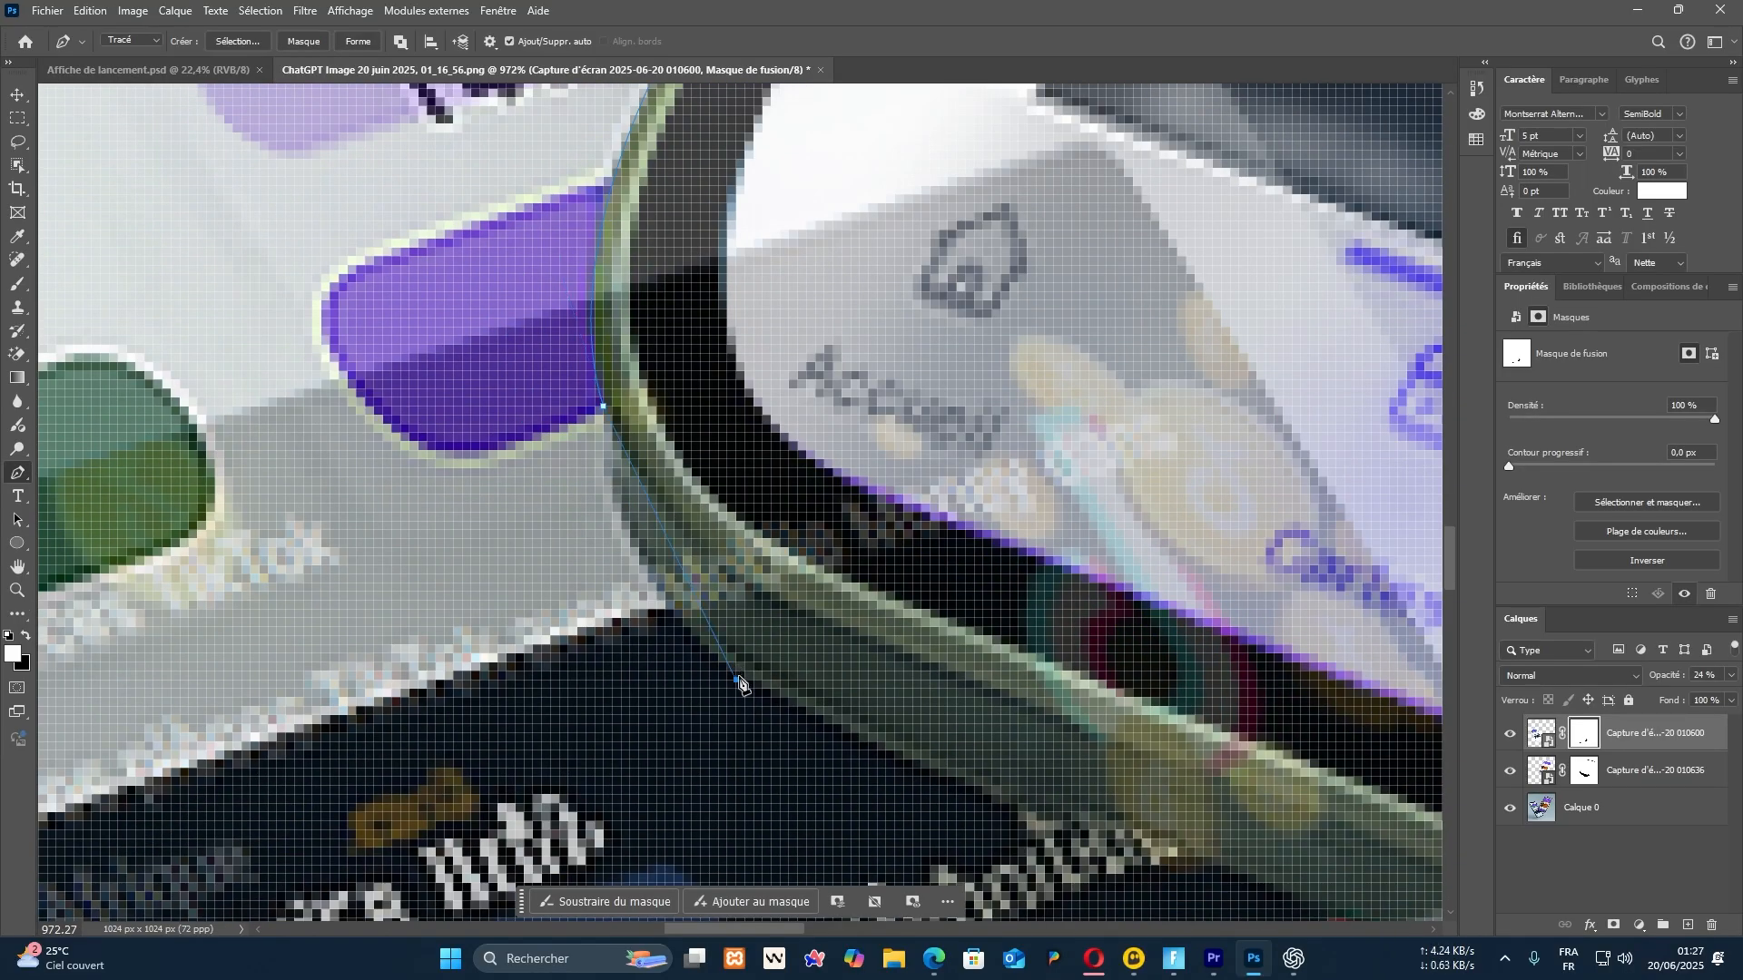
mouse_move(735, 678)
mouse_down()
mouse_move(894, 801)
mouse_move(888, 756)
mouse_move(745, 681)
mouse_up()
scroll(592, 607, down, 5)
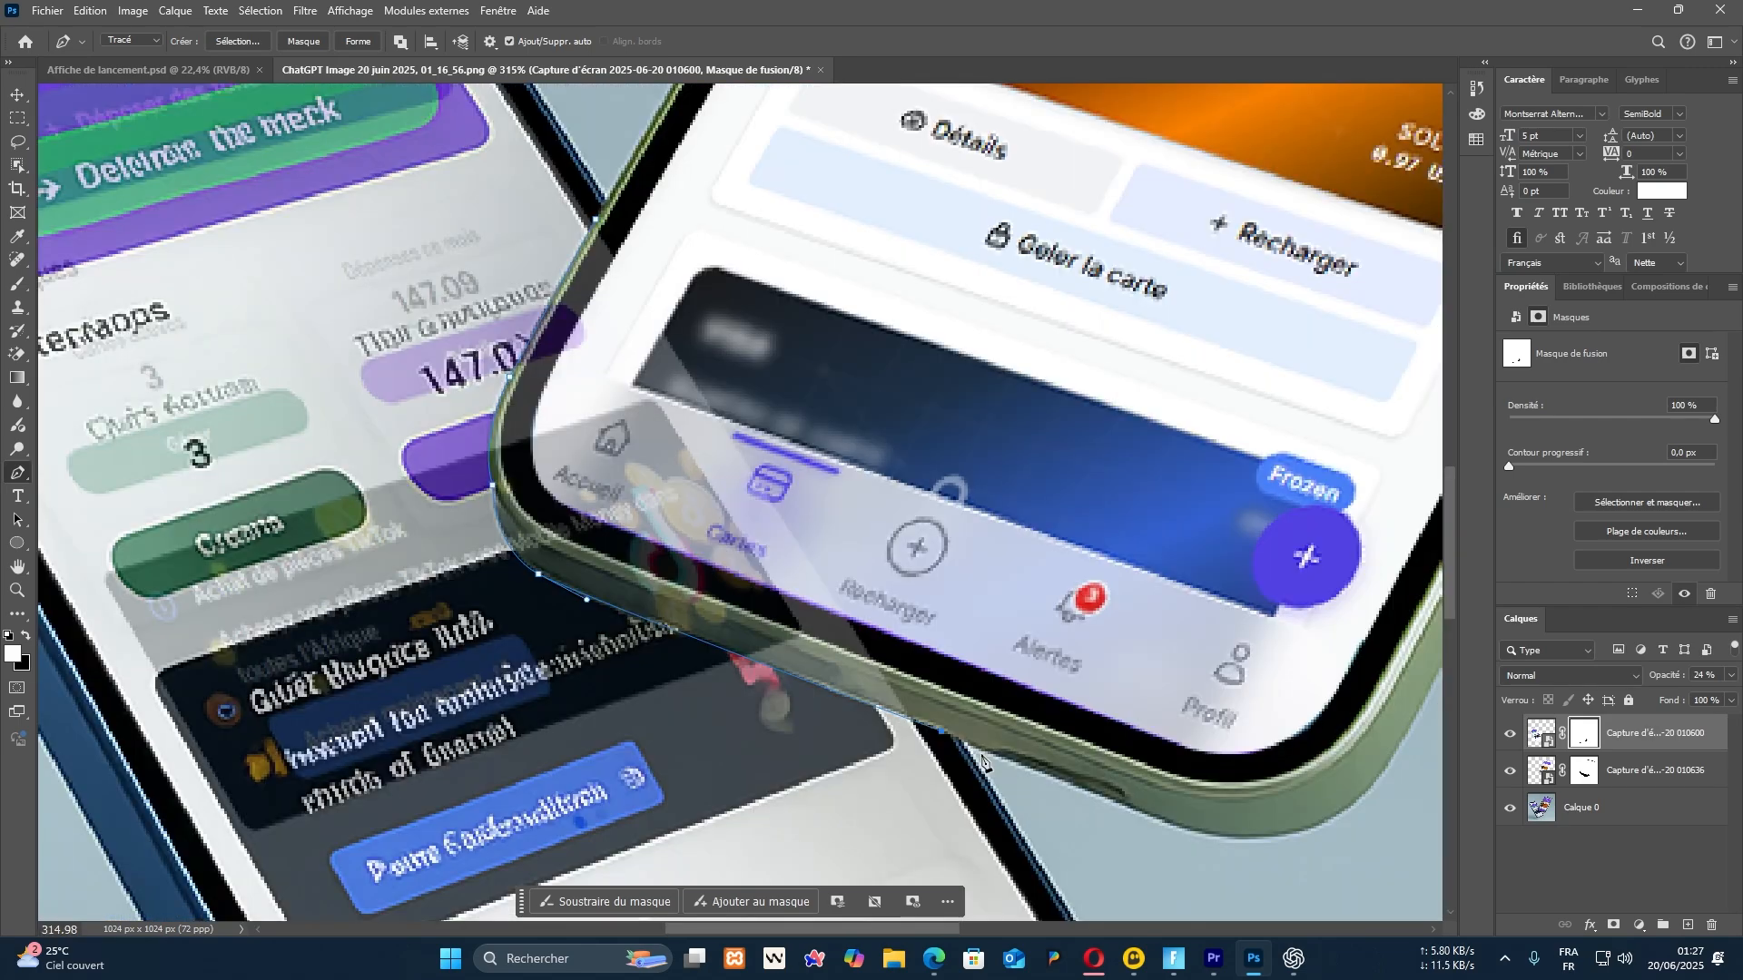
key(ctrl+Return)
key(Delete)
key(ctrl+d)
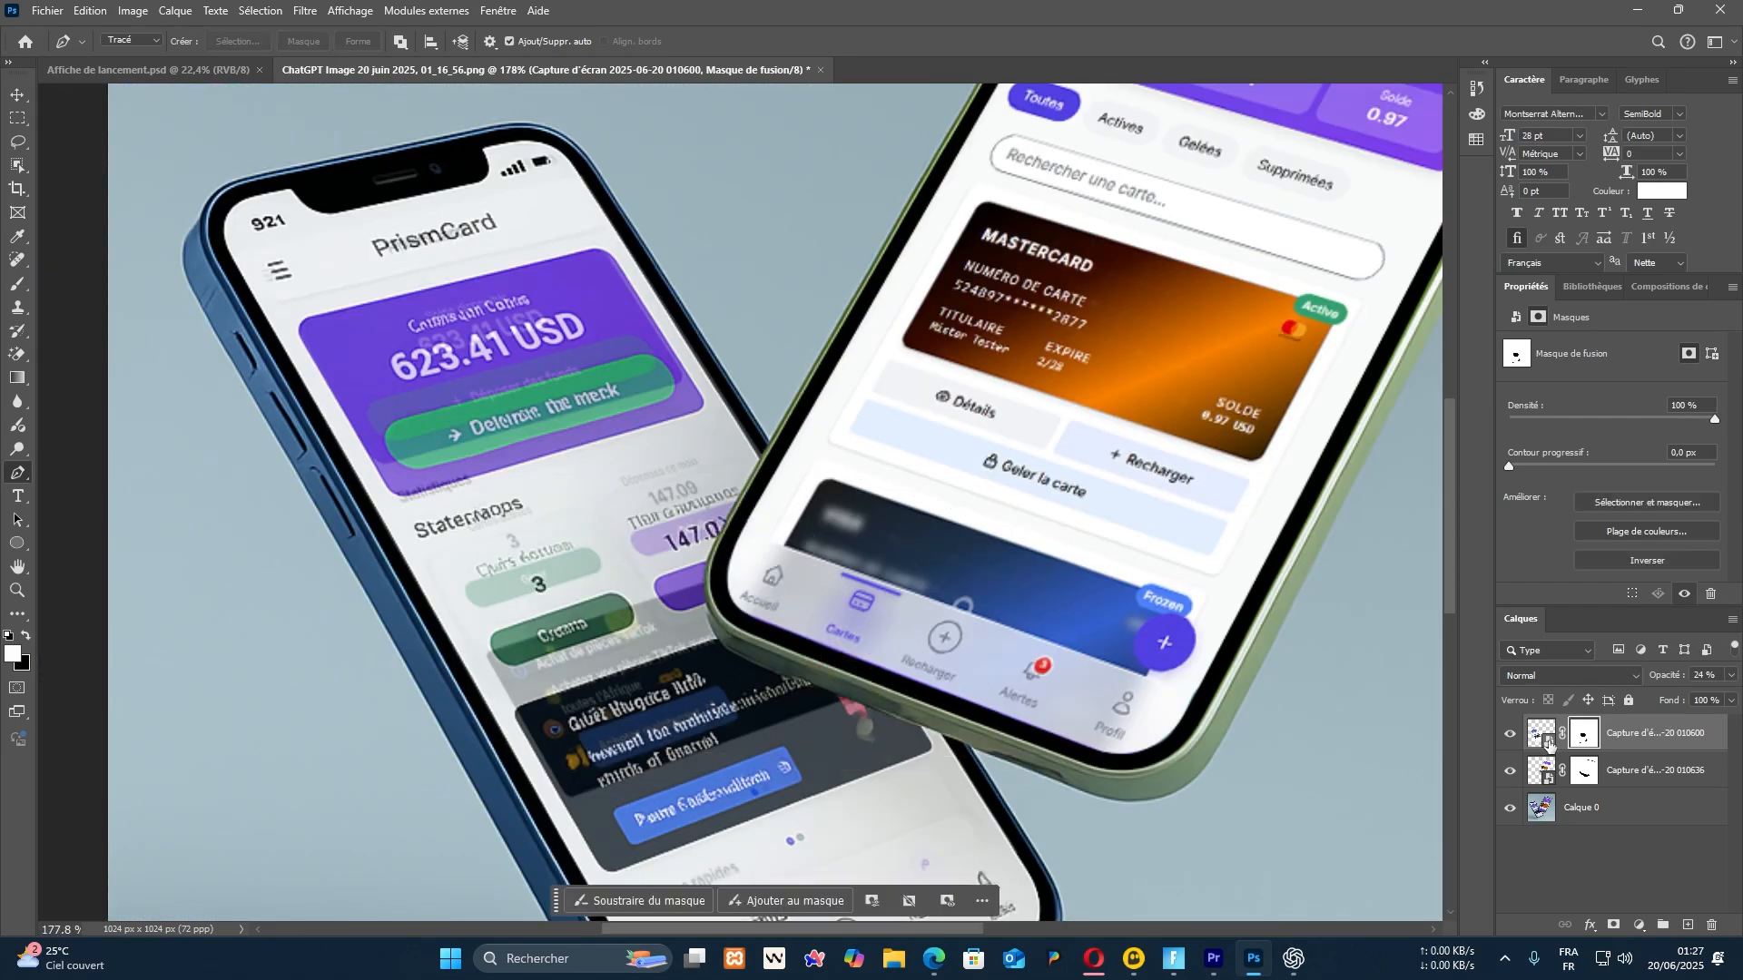
Return the 010600 screenshot layer to 100 % opacity and inspect its fit on the blue phone
click(1543, 732)
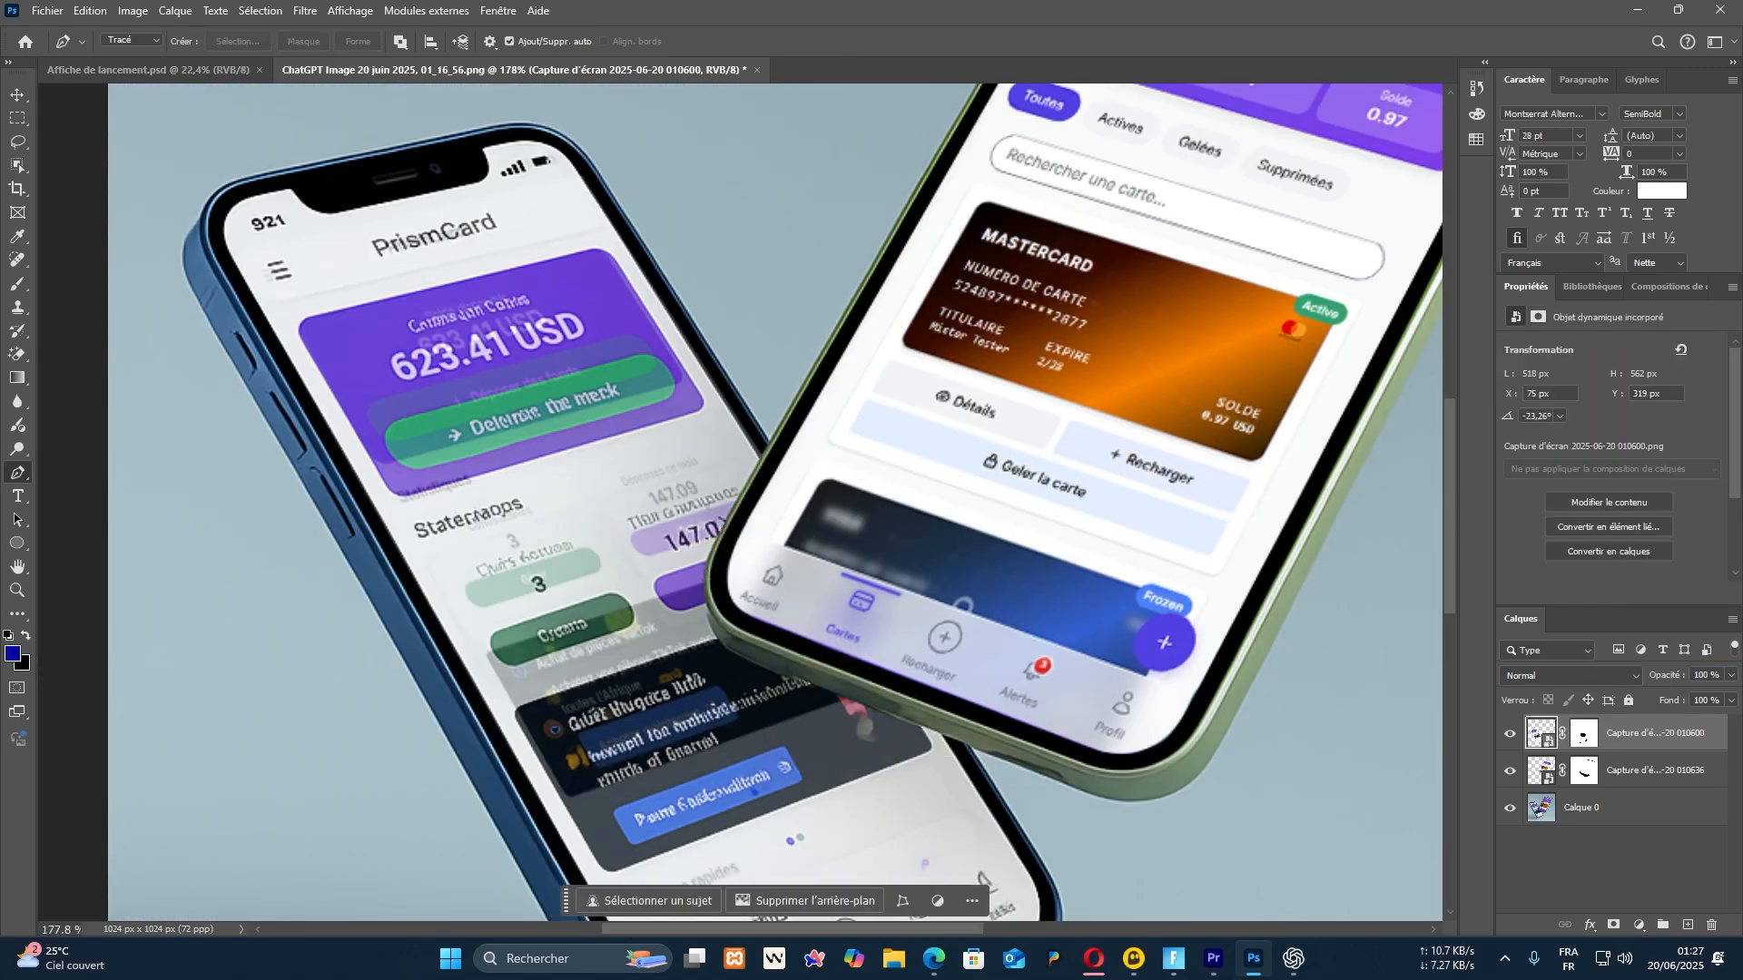
scroll(837, 617, down, 4)
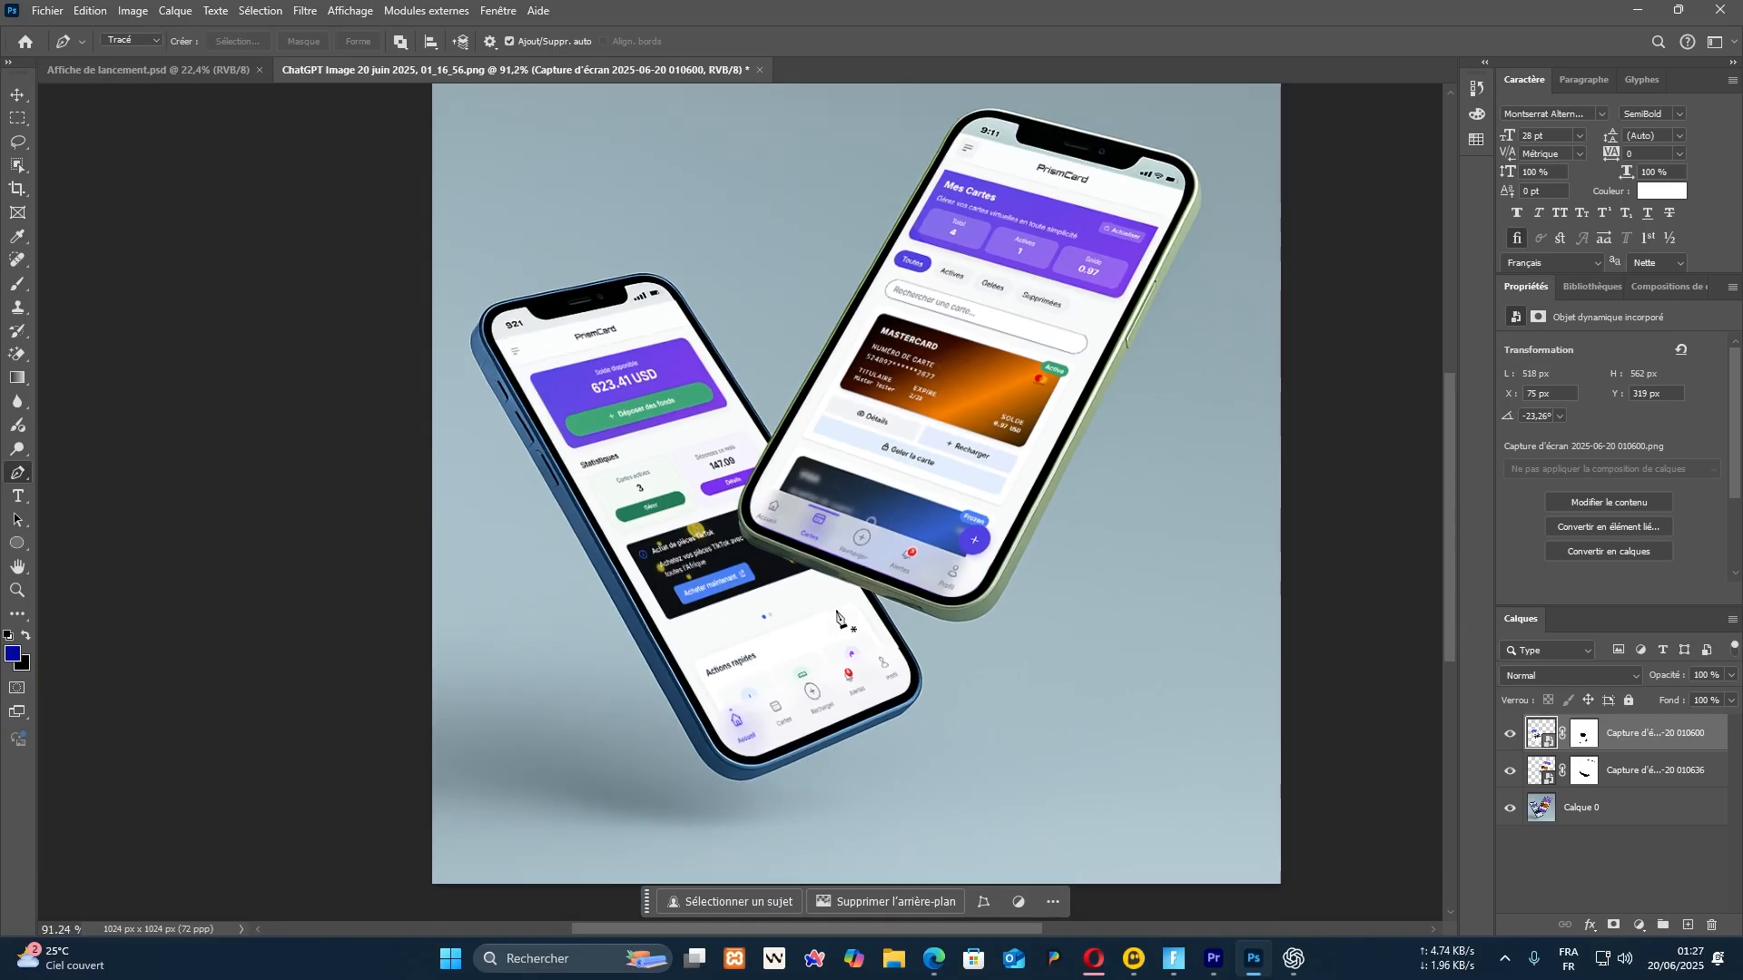
scroll(923, 788, up, 4)
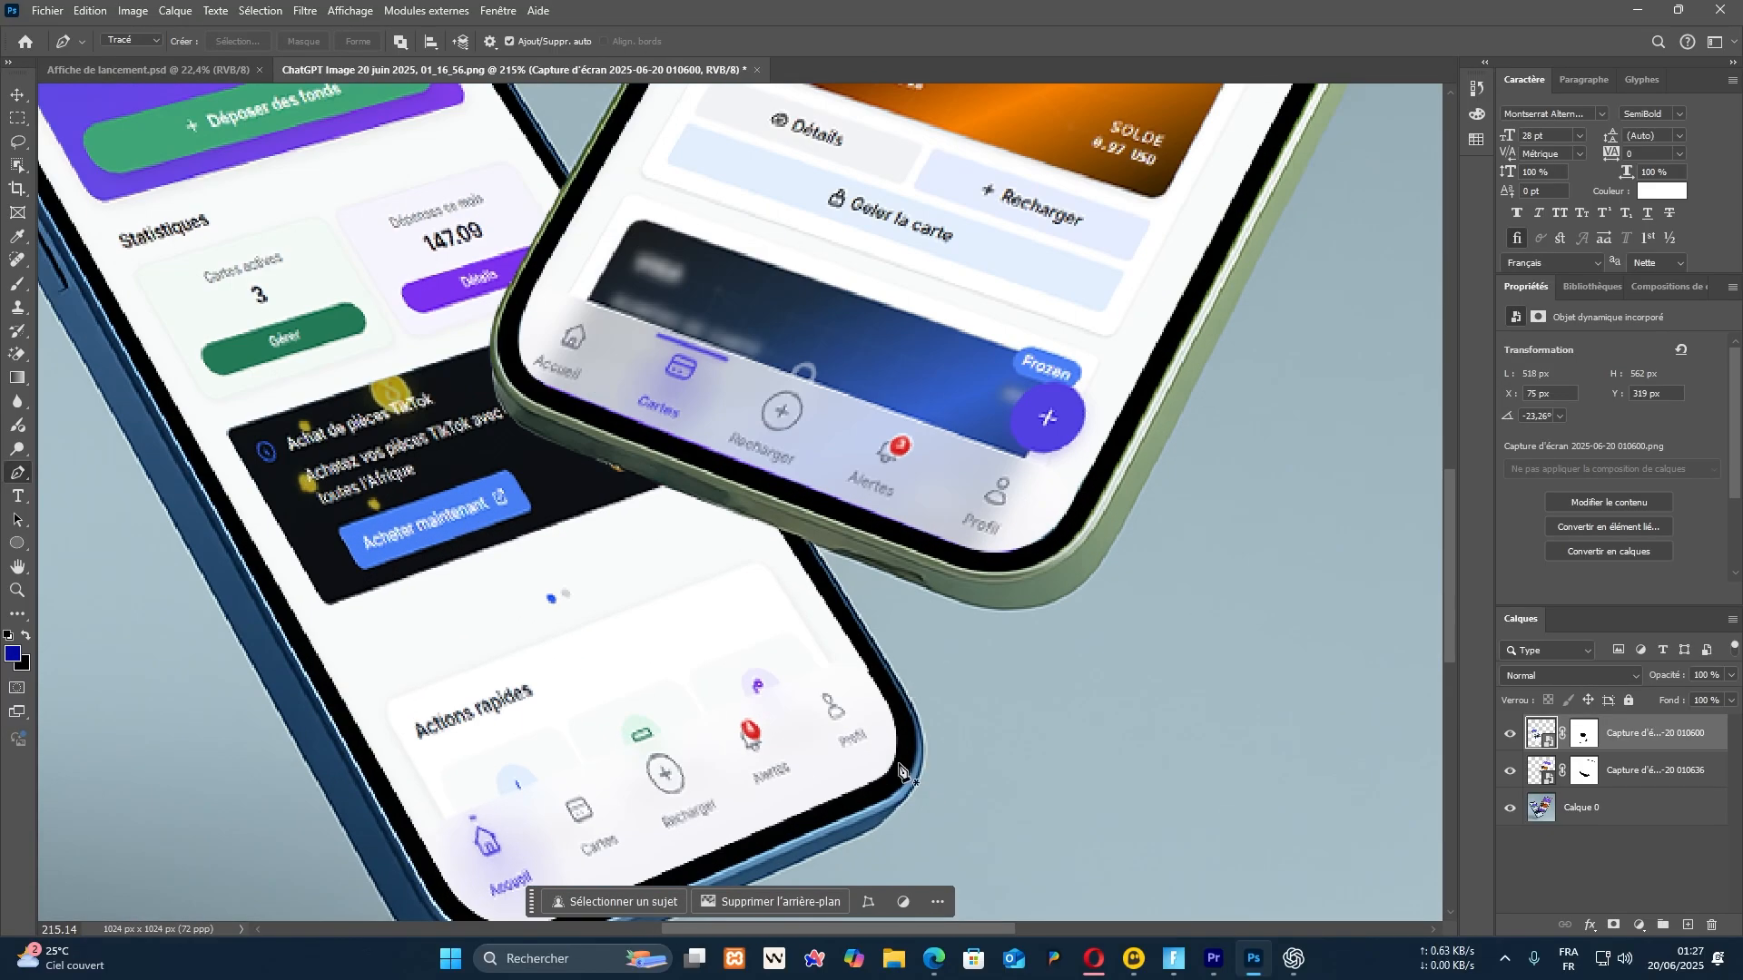
scroll(786, 802, down, 2)
scroll(442, 774, down, 6)
scroll(422, 618, up, 3)
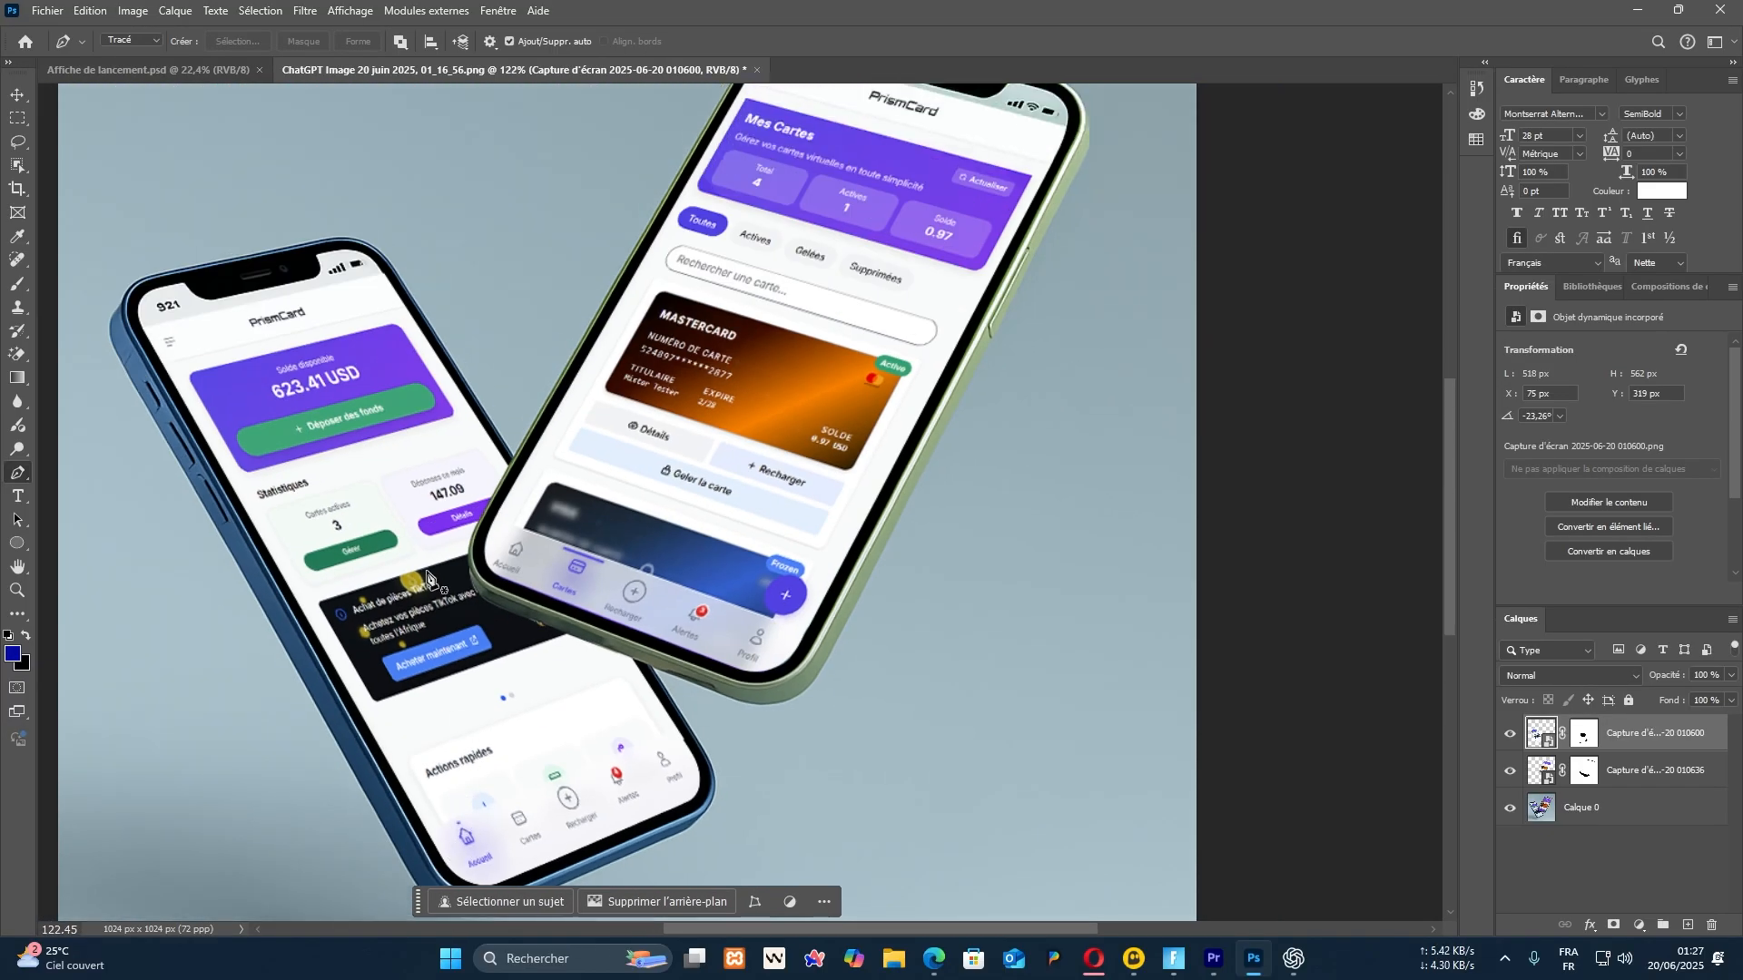
scroll(375, 331, up, 10)
scroll(374, 327, down, 12)
Stamp all visible layers into a new layer above the screenshots and convert it to a smart object
key(v)
click(768, 687)
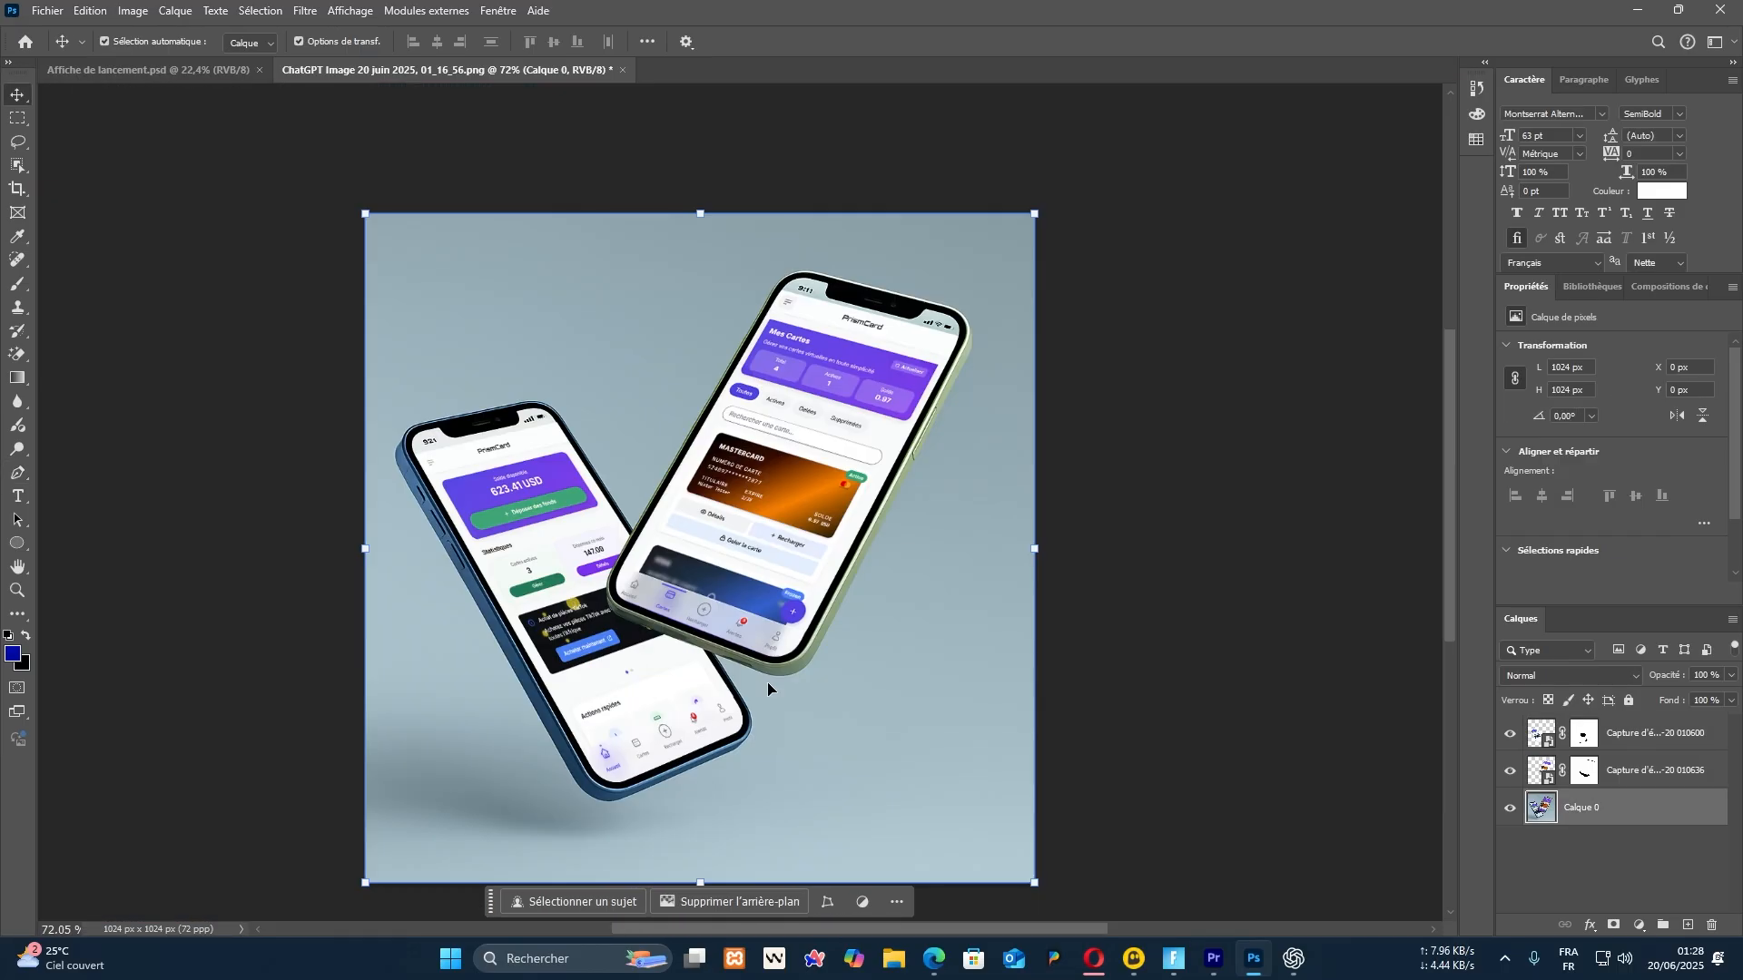
click(1620, 737)
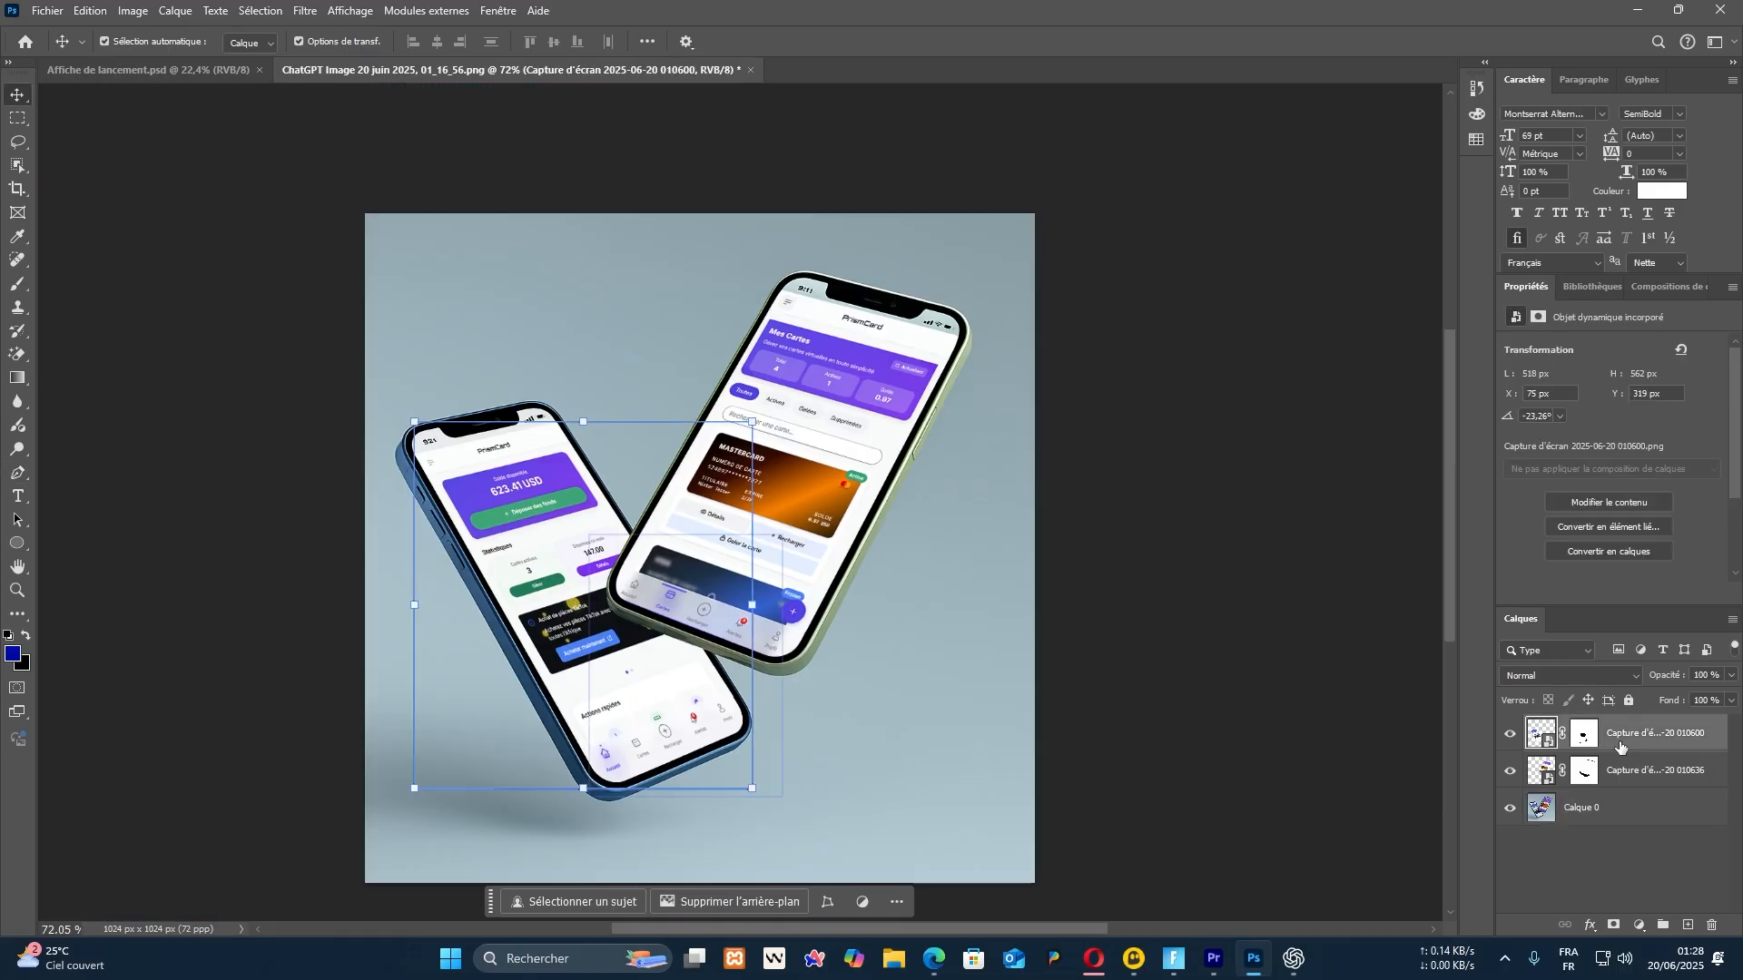
key(ctrl+shift+alt+e)
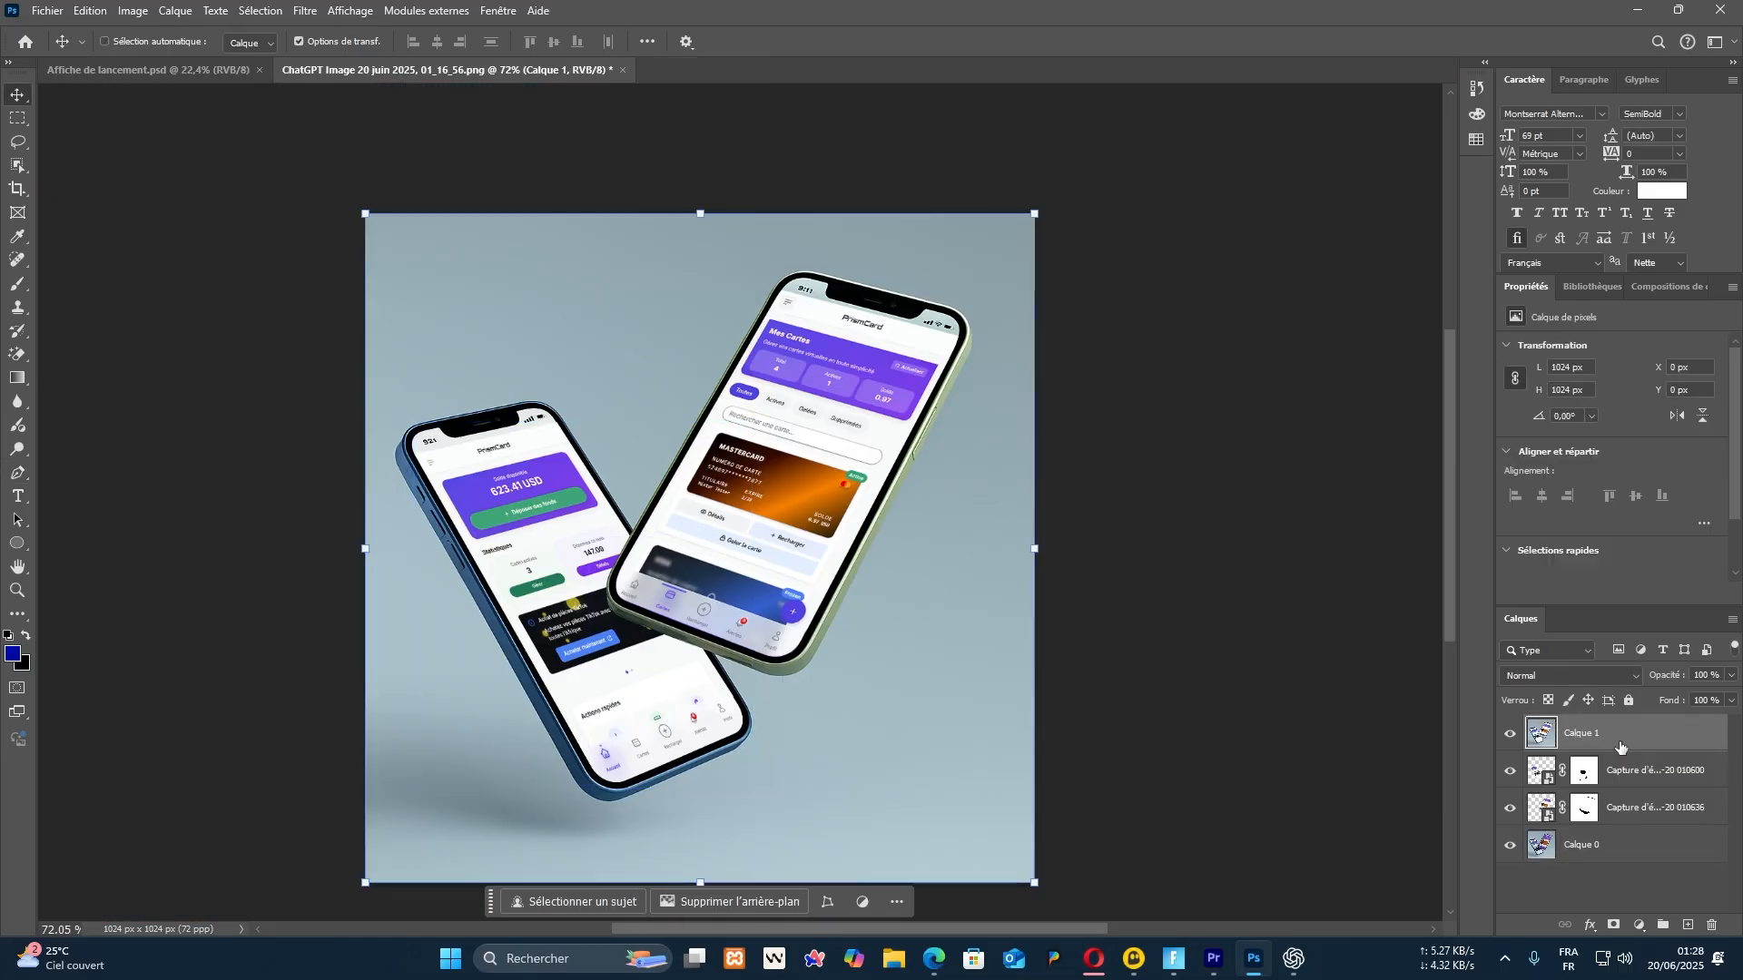
right_click(1620, 737)
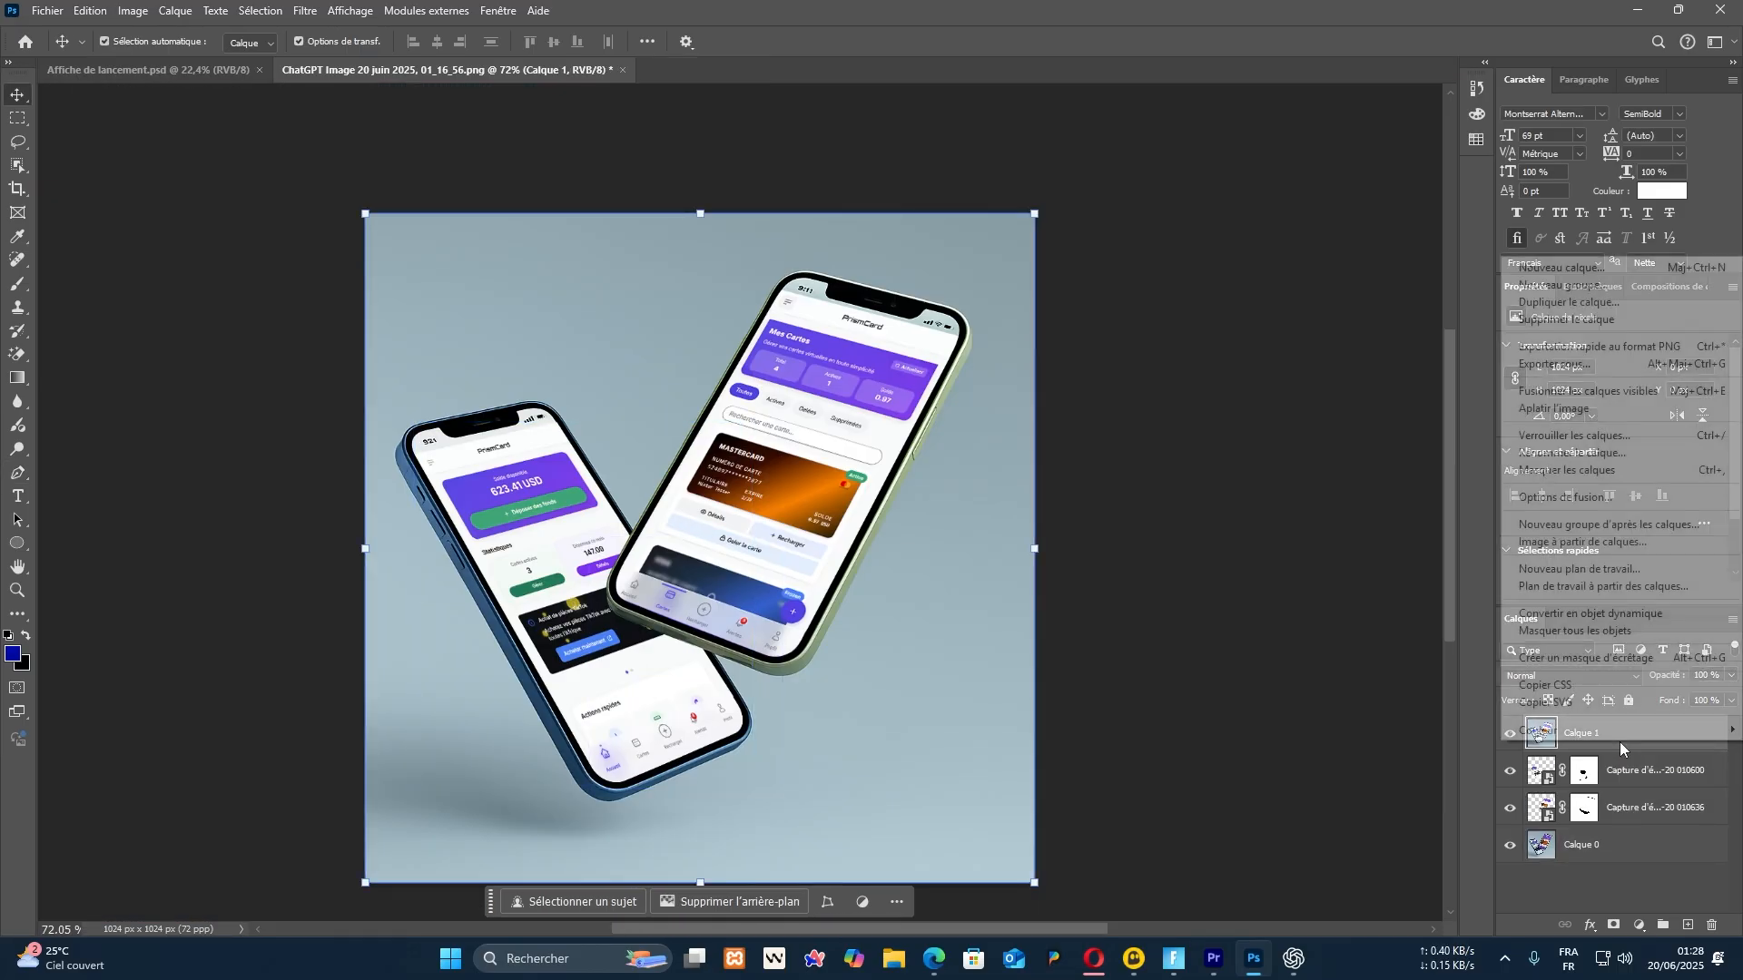
click(1638, 615)
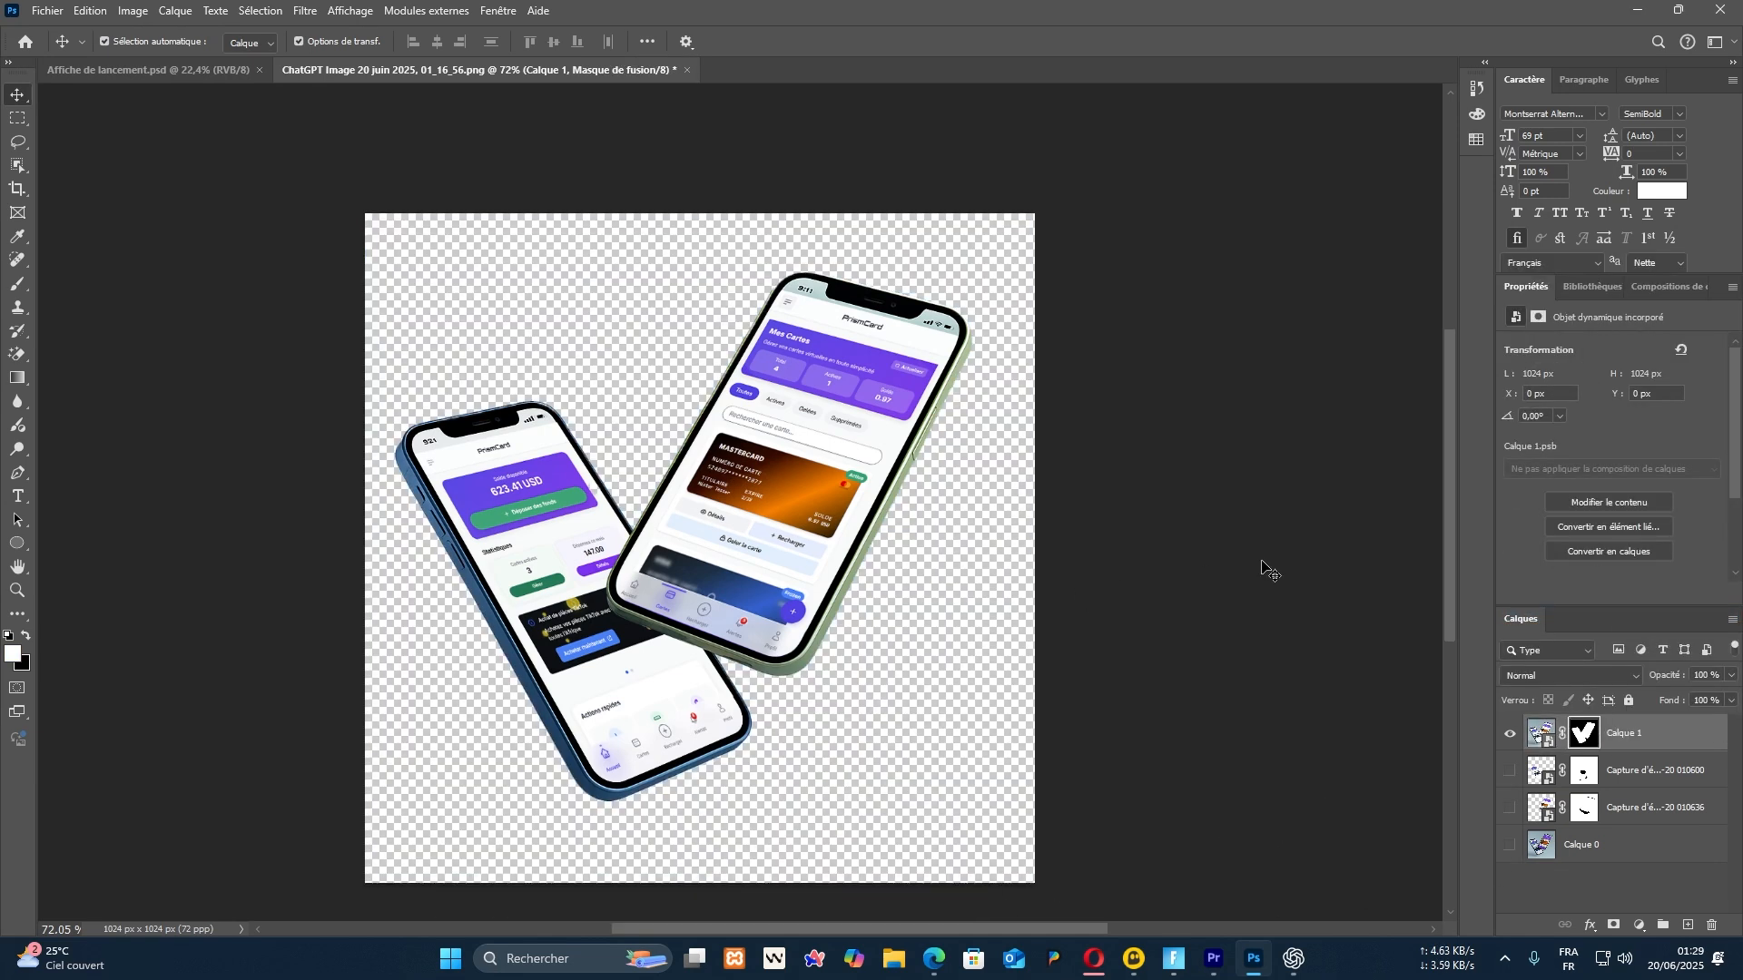
Shift the cut-out phones slightly as a test and undo the move
drag(800, 563, 823, 596)
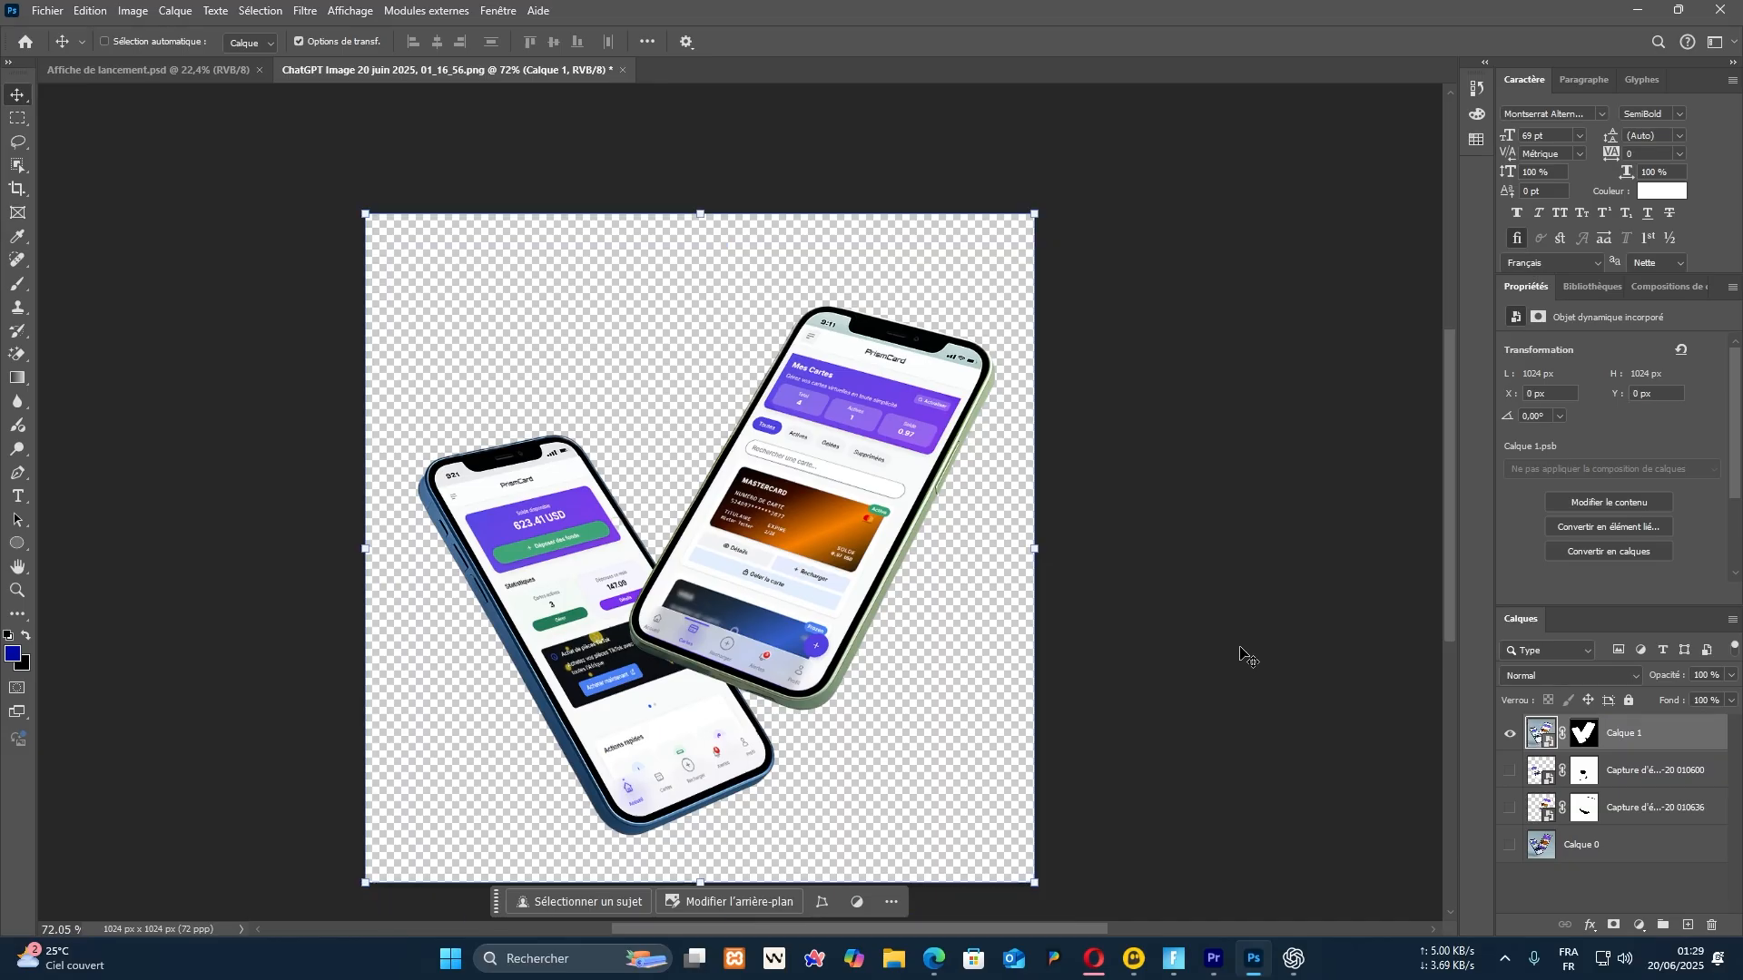
key(ctrl+z)
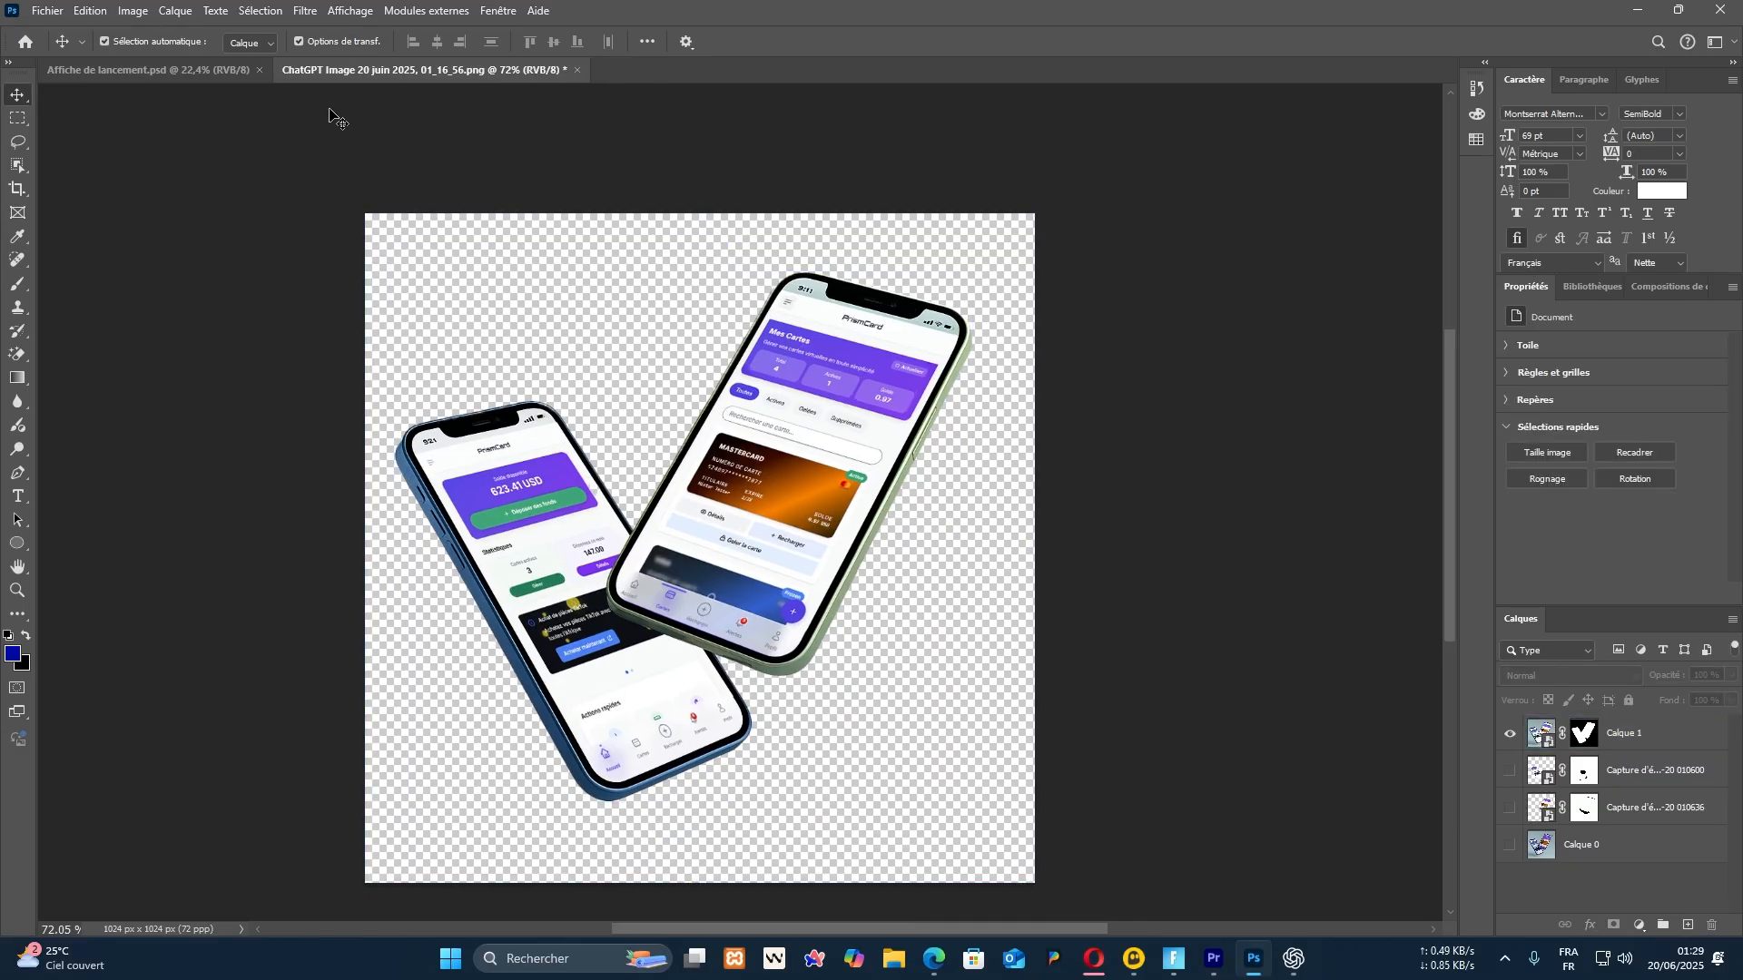
Switch to the Affiche de lancement.psd document and examine the phone mockup on the poster
click(195, 71)
scroll(964, 479, up, 2)
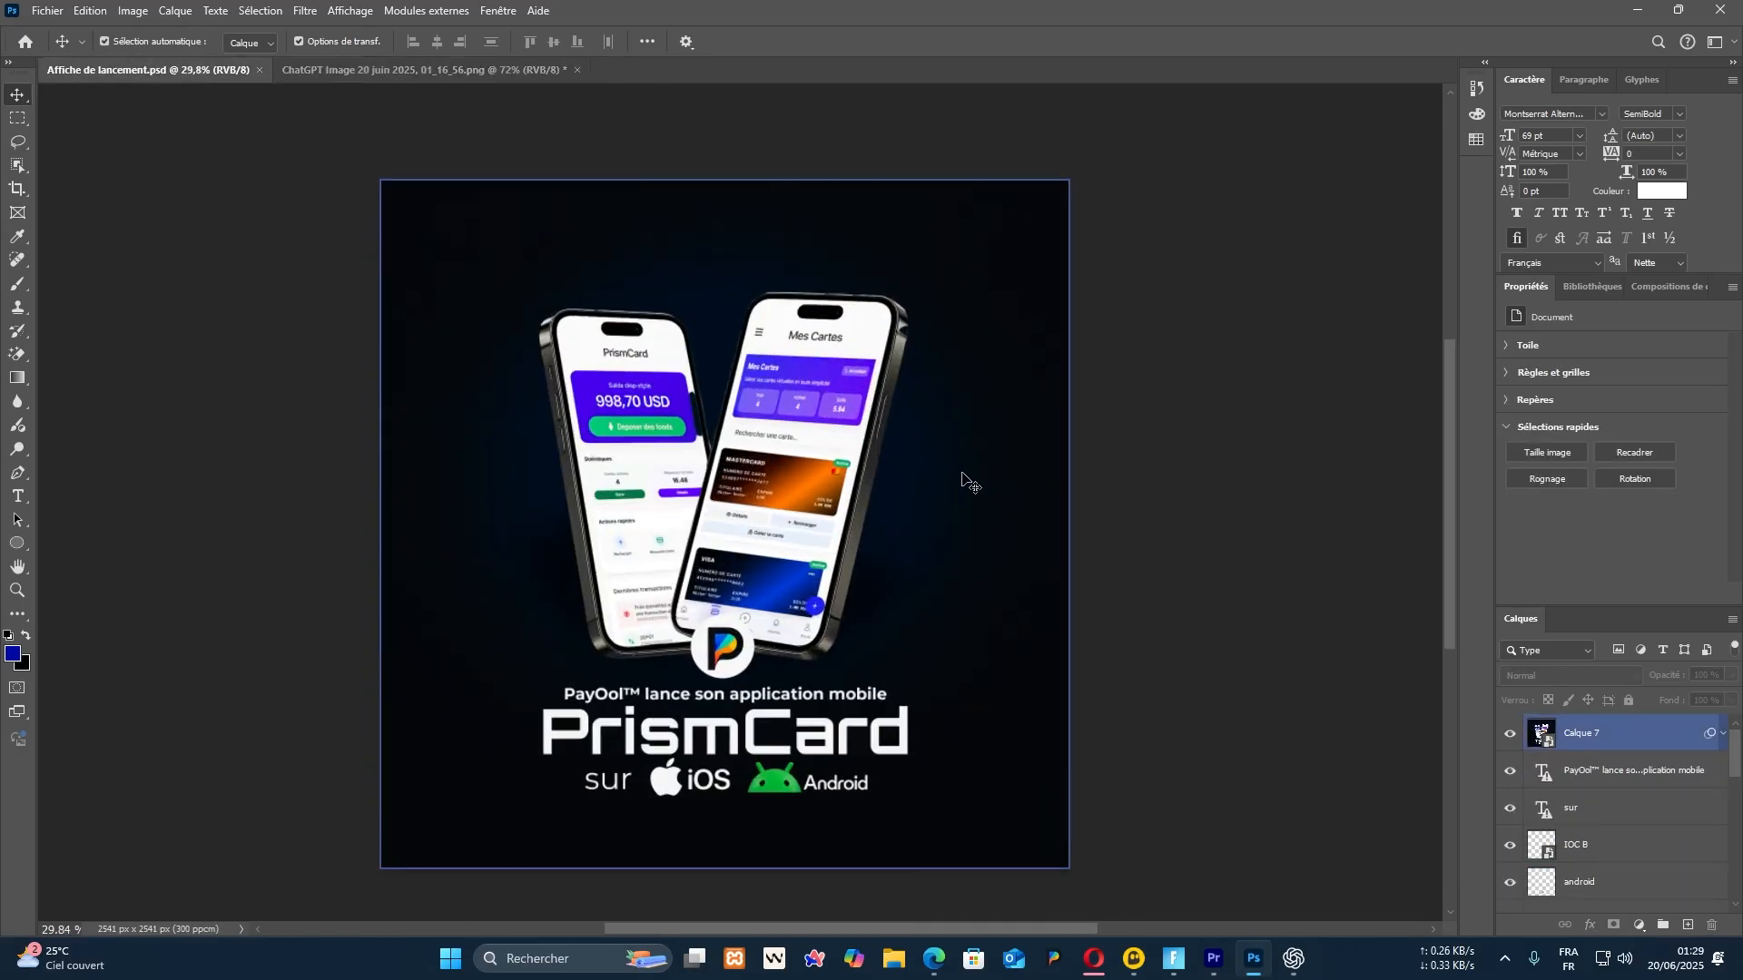
scroll(907, 490, up, 4)
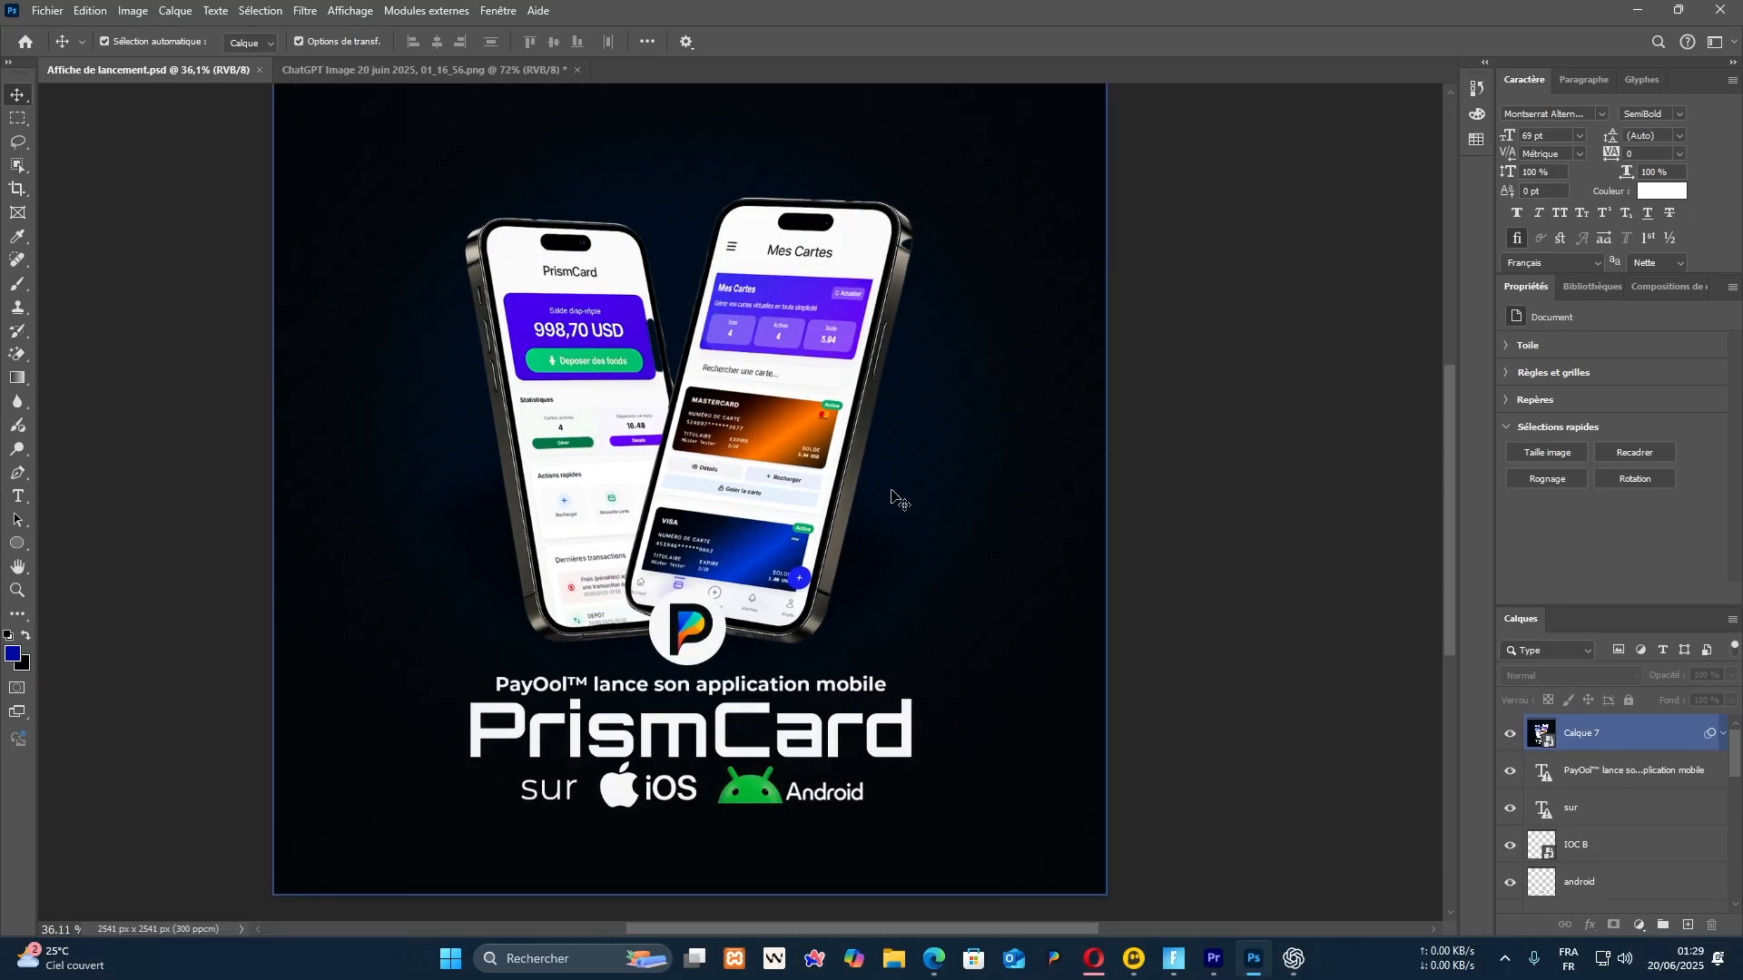
Examine the poster's existing phones, logo and title text both in close-up and as a whole
scroll(912, 624, down, 3)
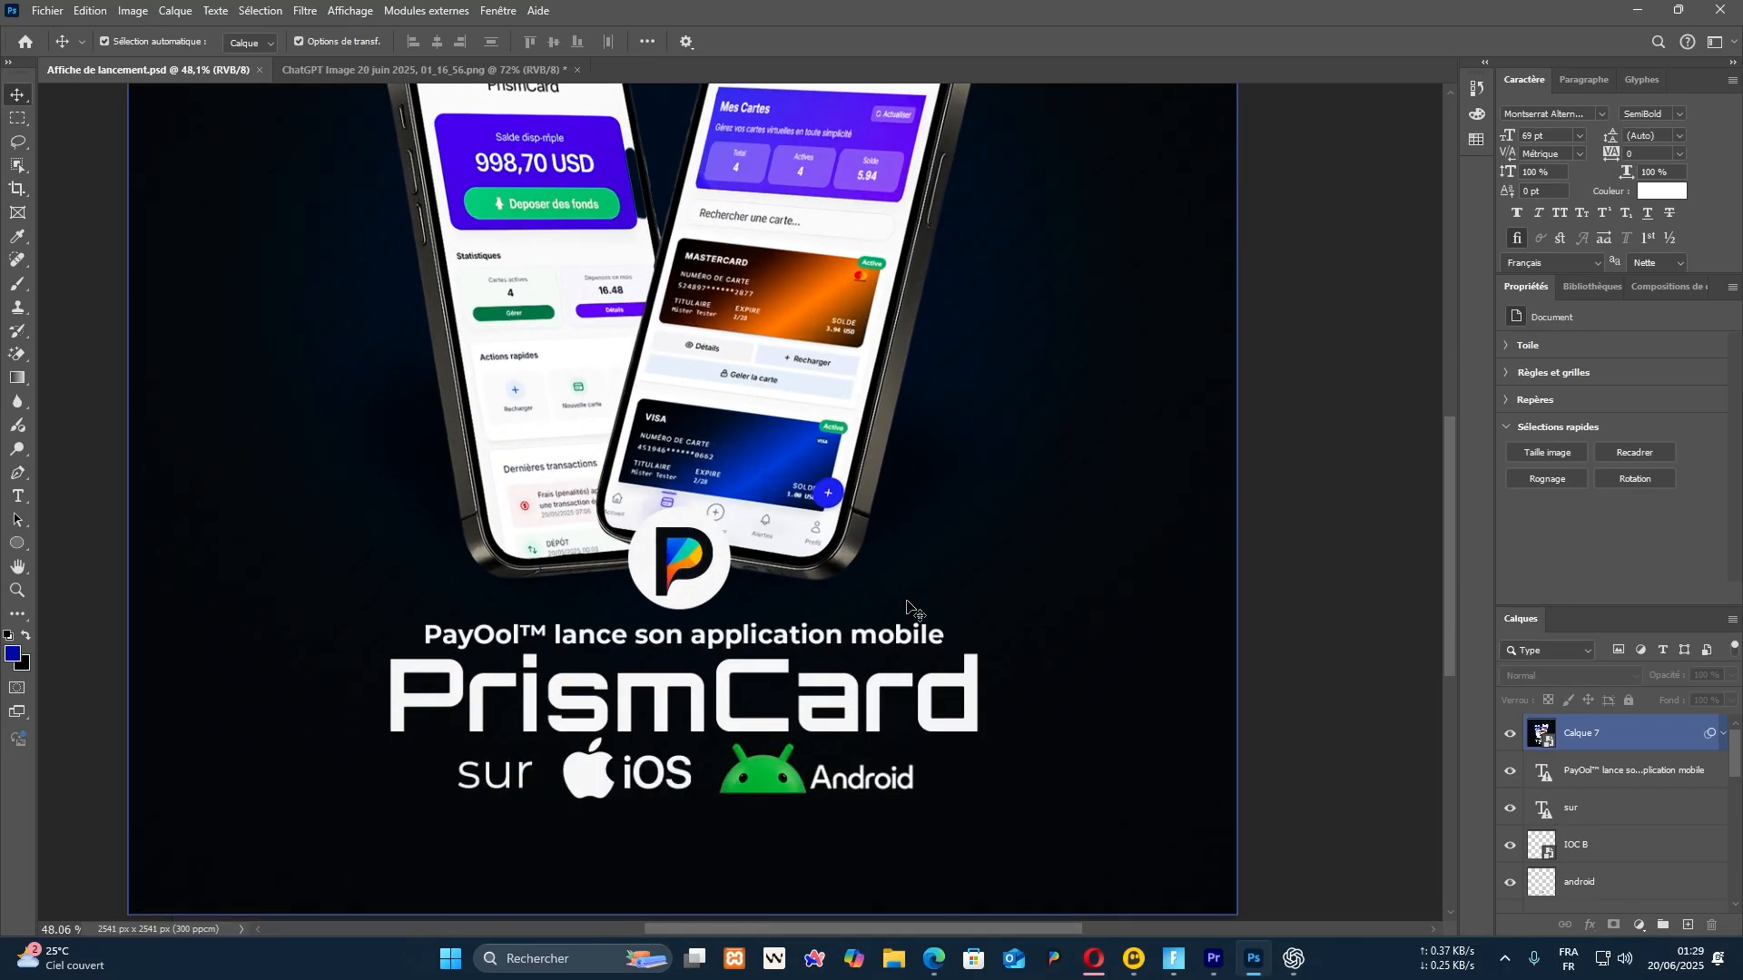
scroll(832, 641, down, 2)
scroll(827, 631, up, 1)
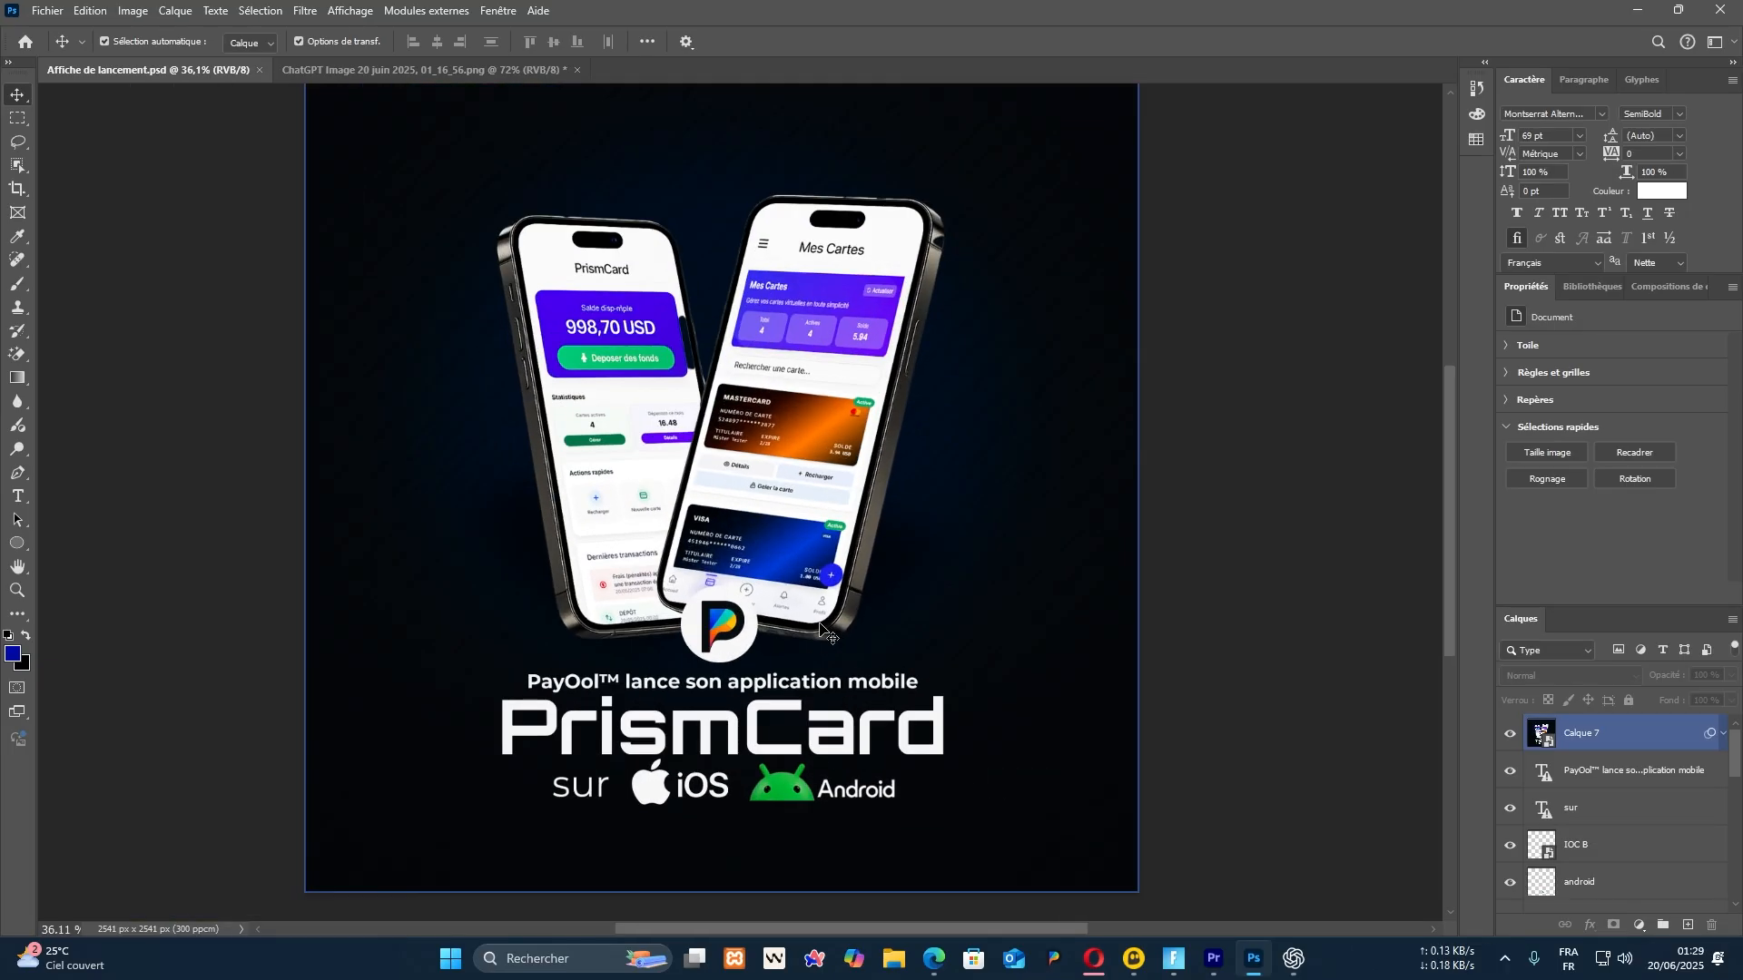
scroll(832, 629, down, 1)
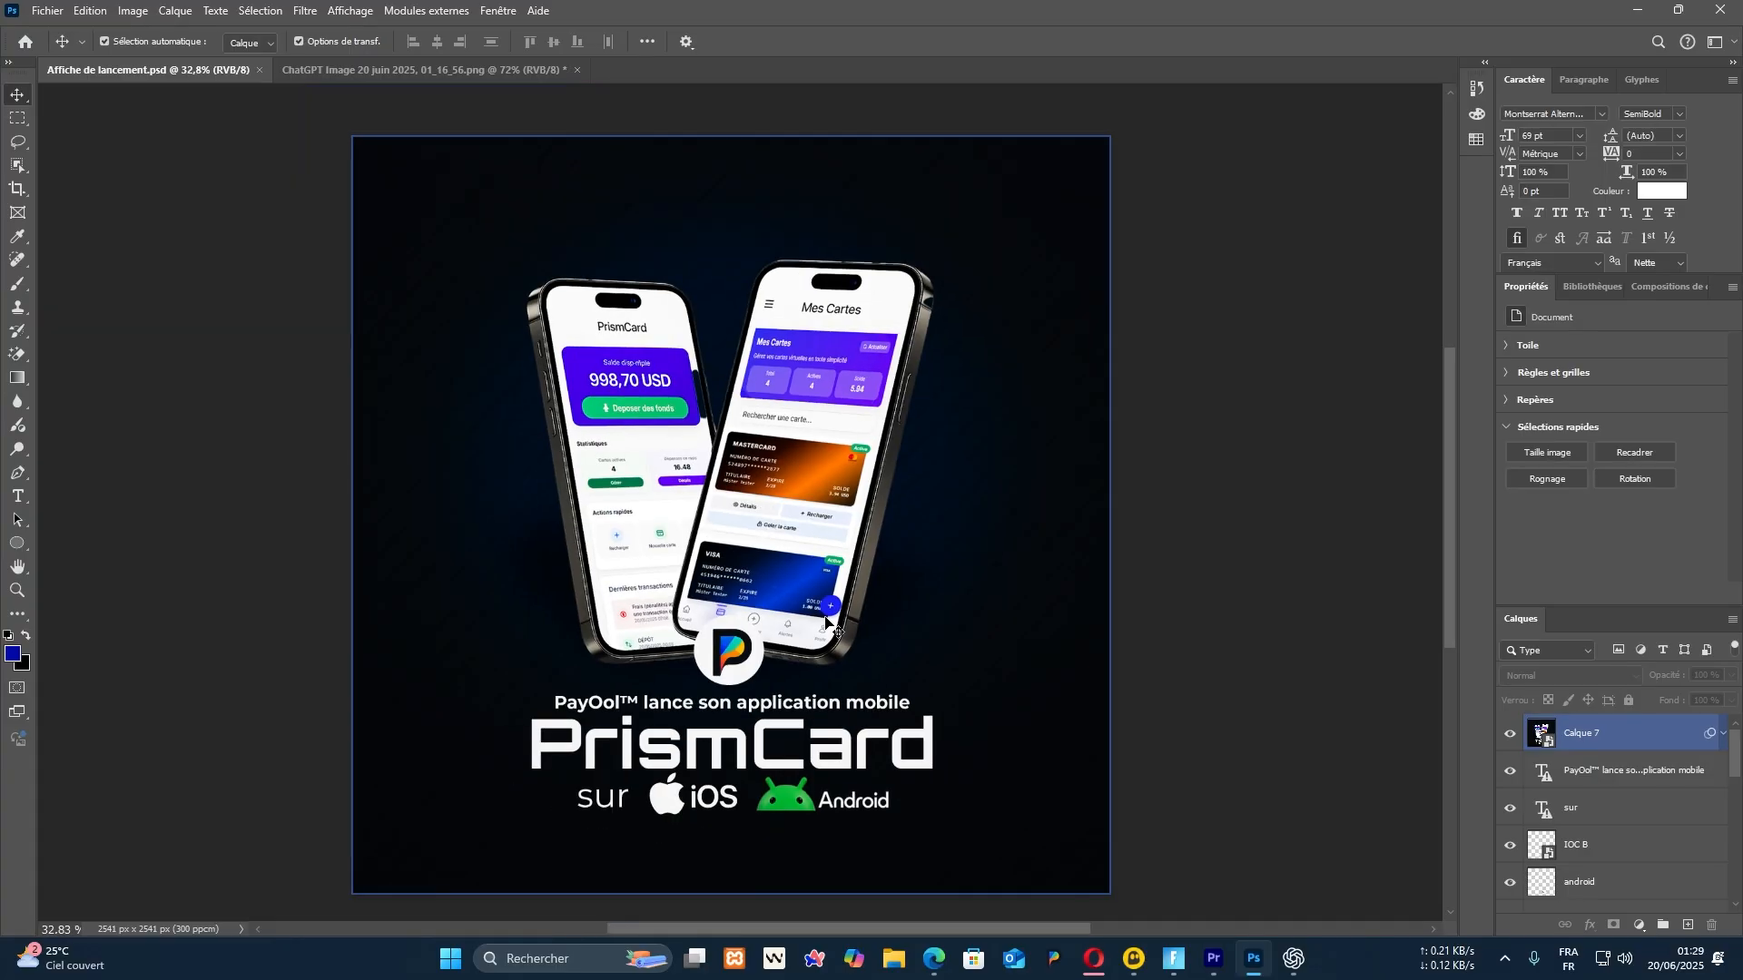
scroll(828, 624, up, 3)
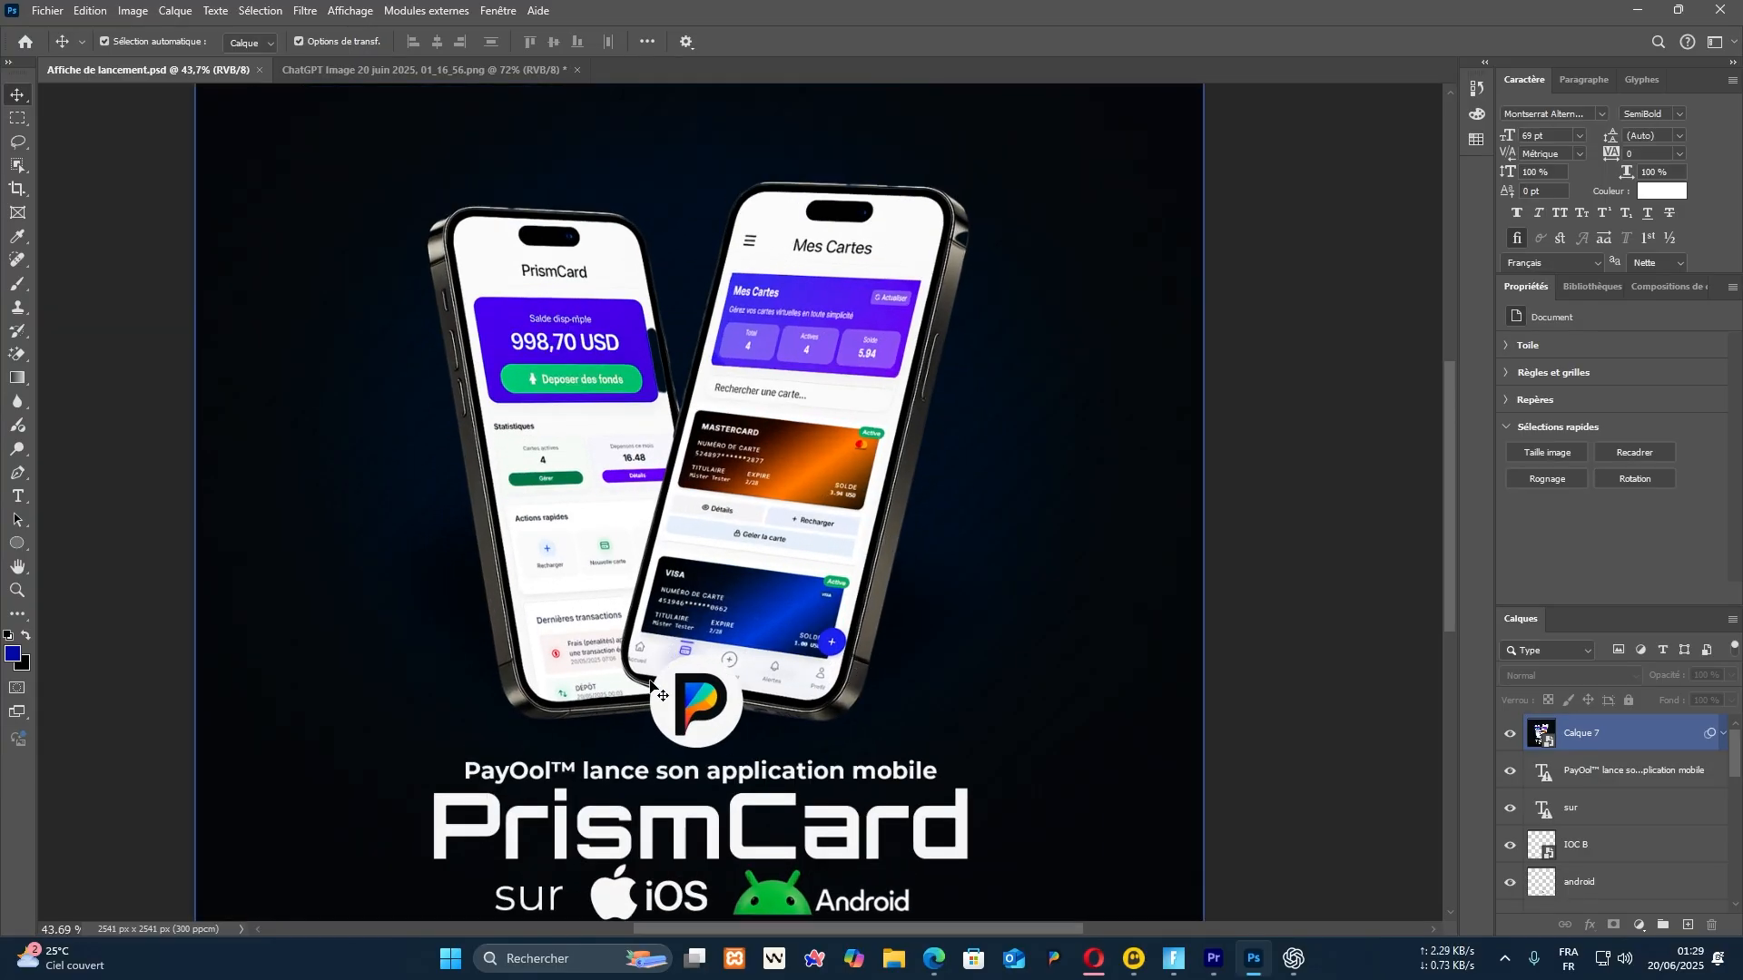
scroll(663, 695, down, 3)
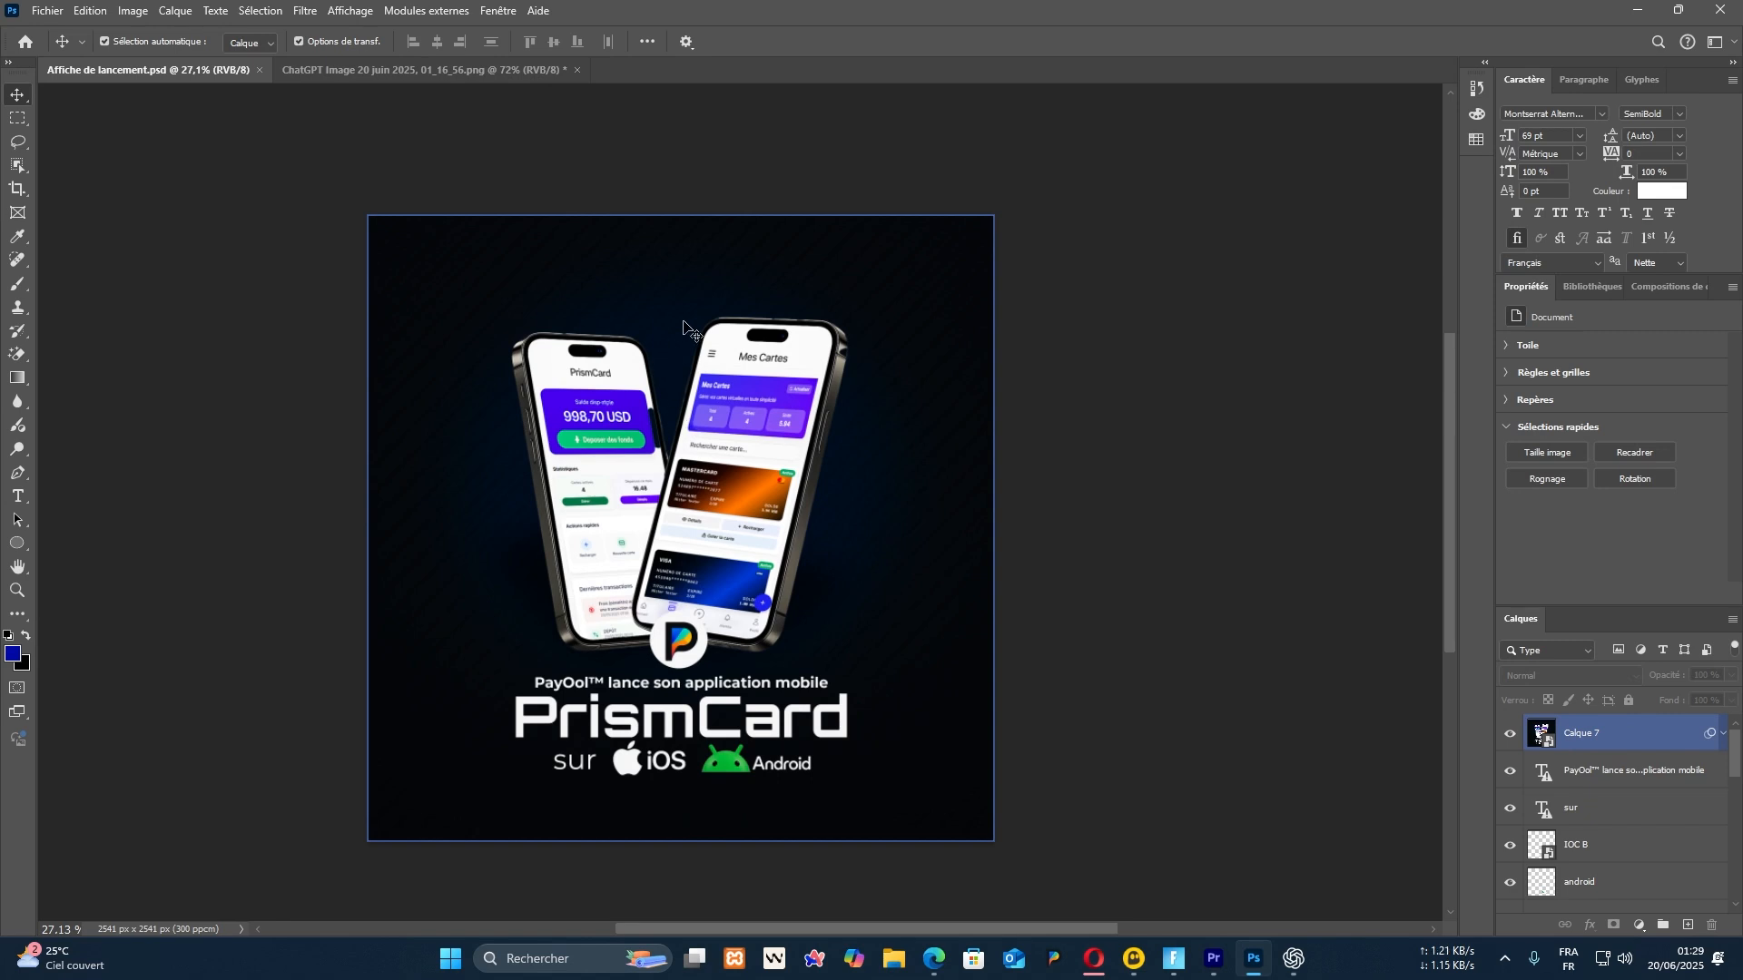
drag(1044, 241, 408, 767)
click(909, 878)
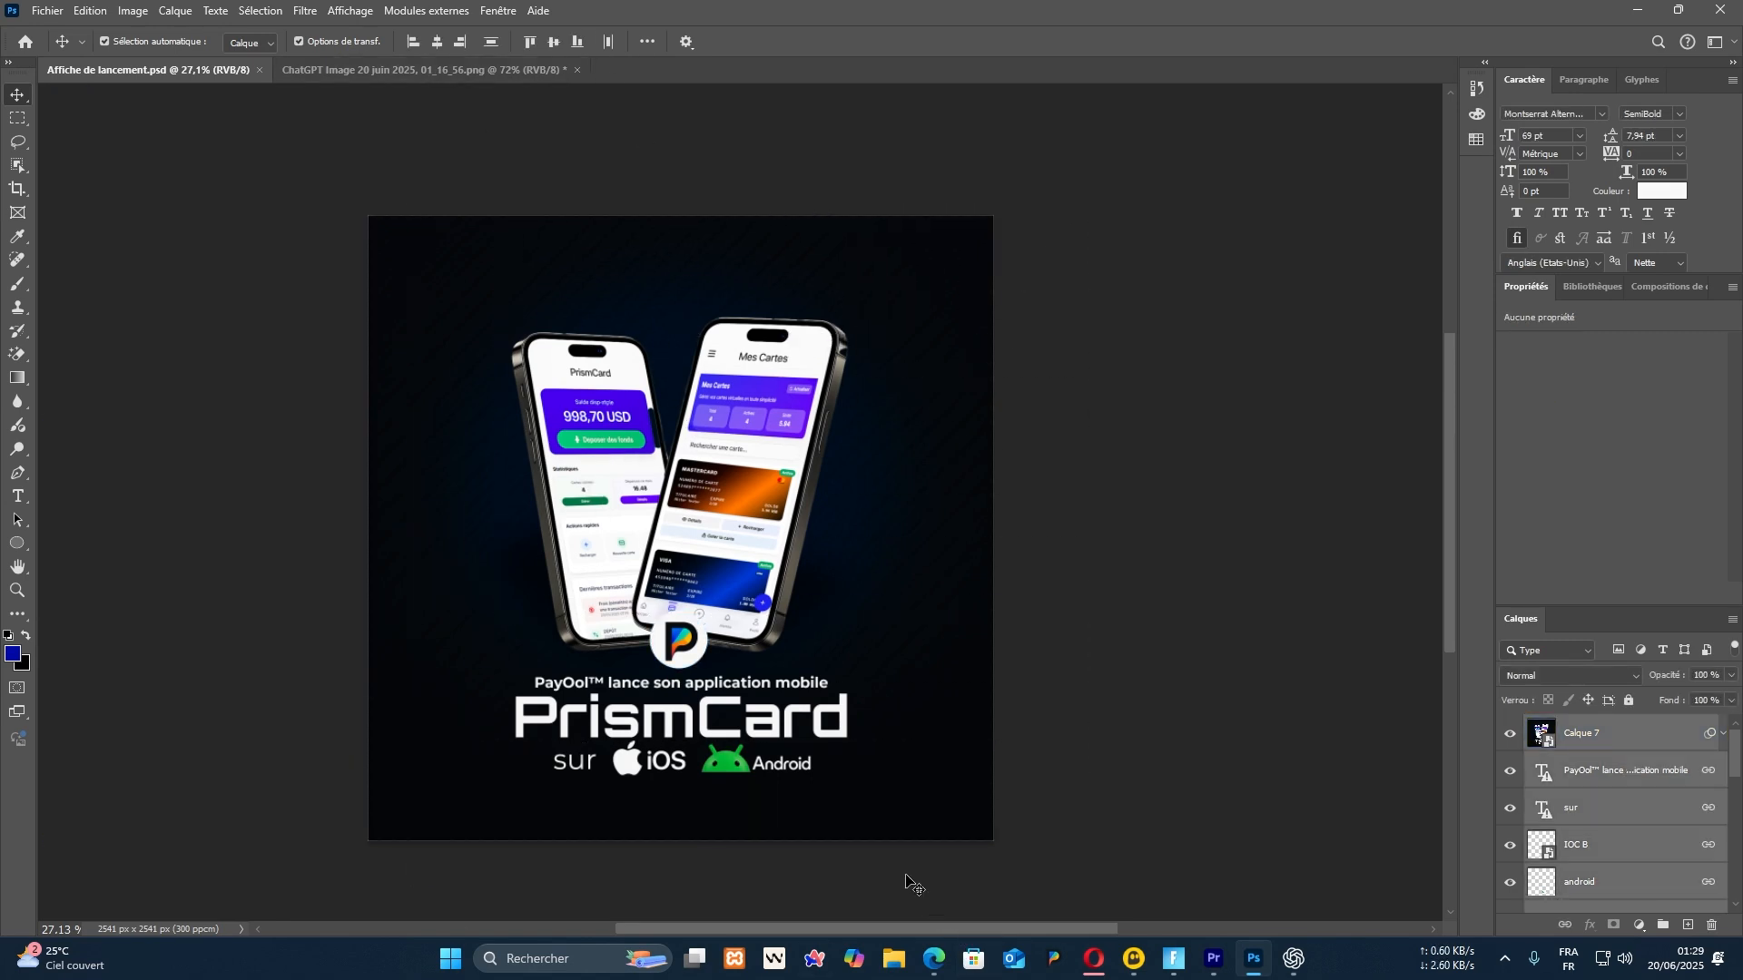
Switch to the ChatGPT image document and copy its masked cut-out phones layer onto the centre of the Affiche de lancement.psd poster
click(454, 70)
drag(1215, 324, 425, 797)
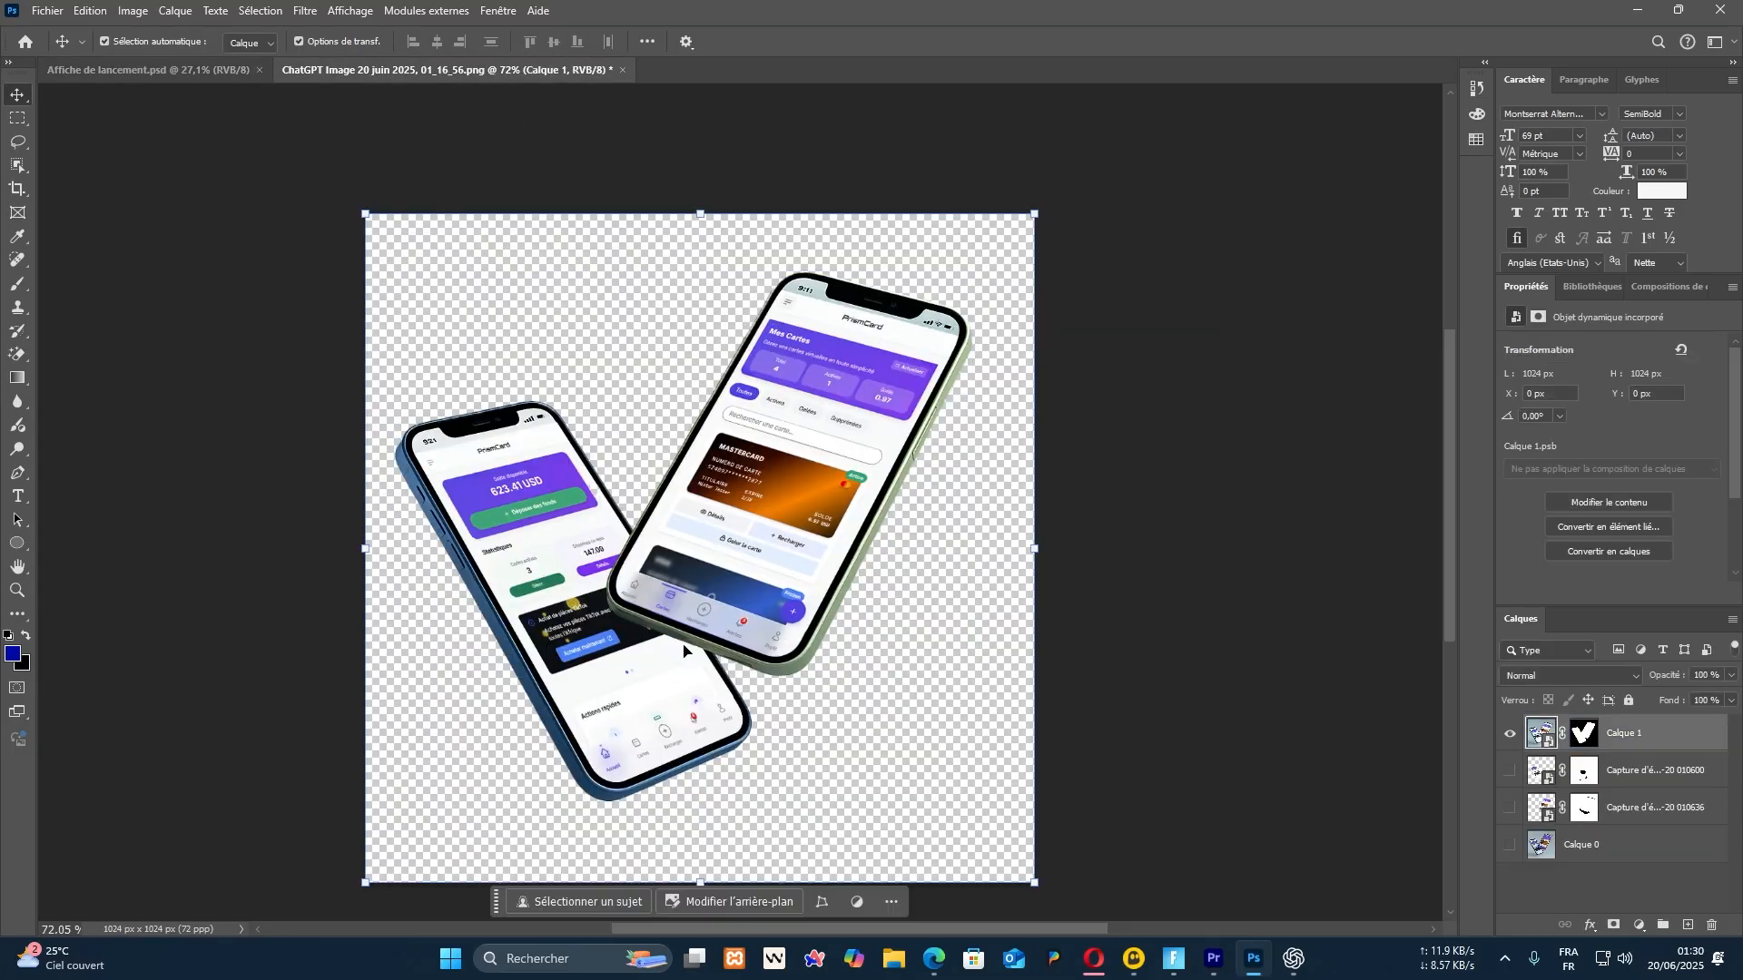
drag(722, 562, 187, 84)
drag(677, 522, 682, 517)
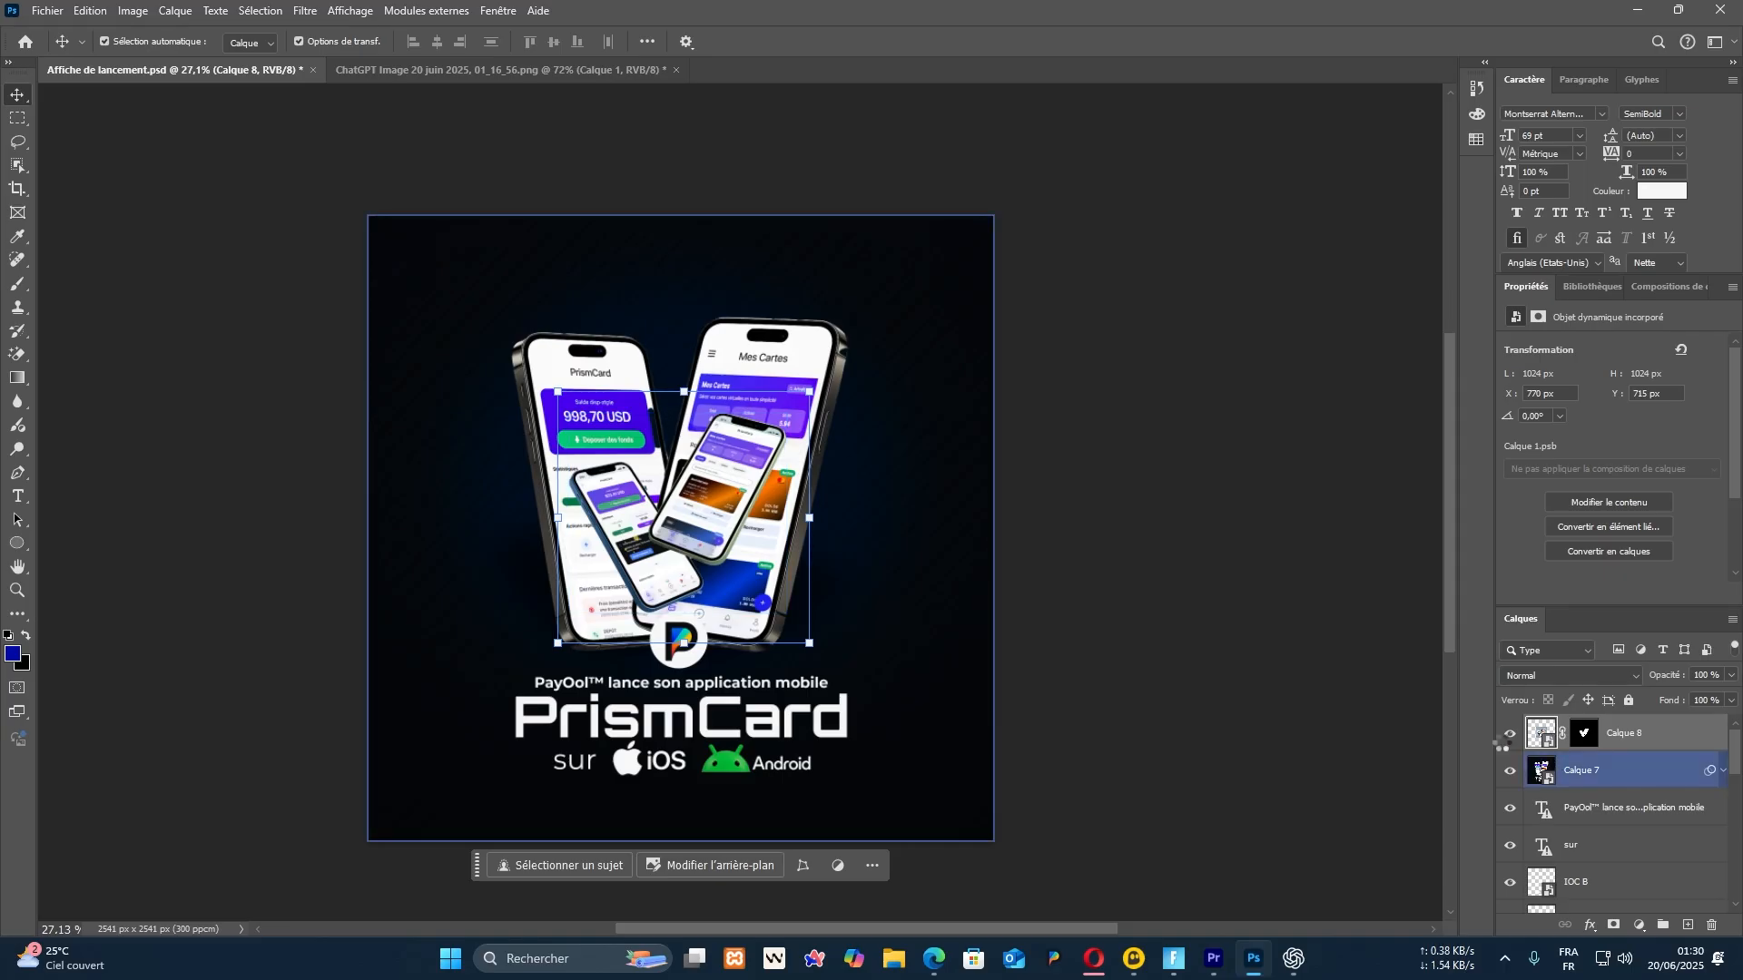
Hide the old phone artwork on the poster by turning off layers Calque 7 and Calque 4
scroll(1580, 776, down, 2)
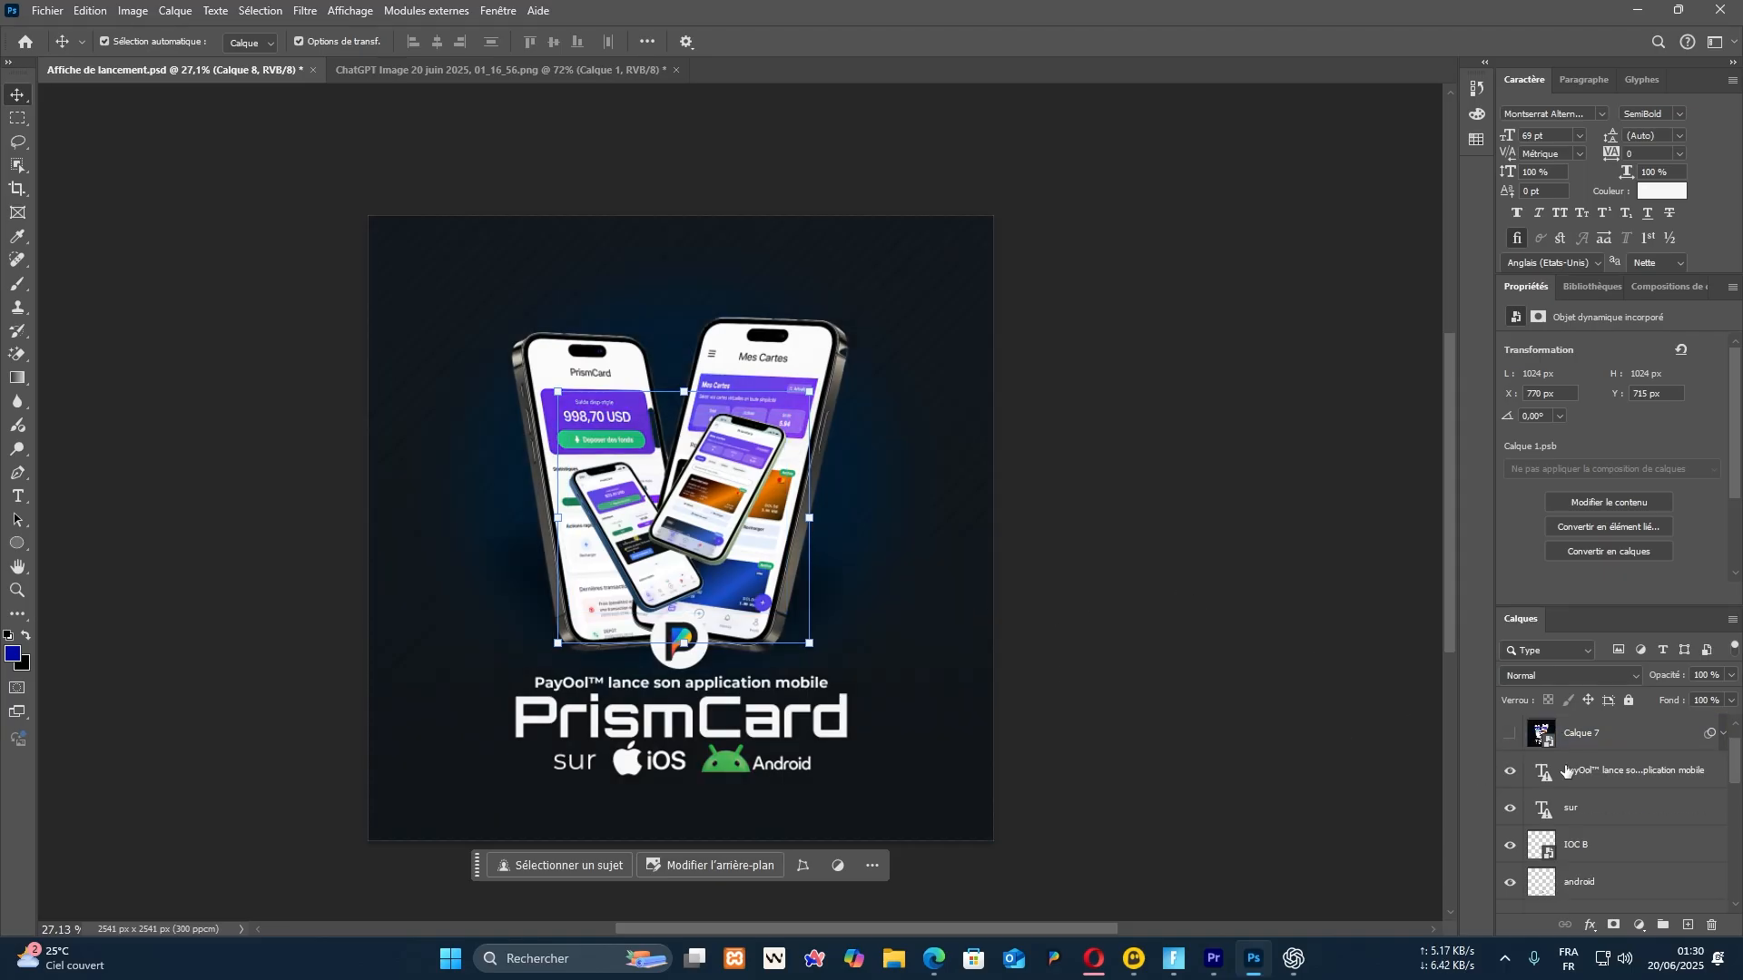
click(1581, 775)
scroll(1583, 777, down, 5)
scroll(1584, 778, up, 4)
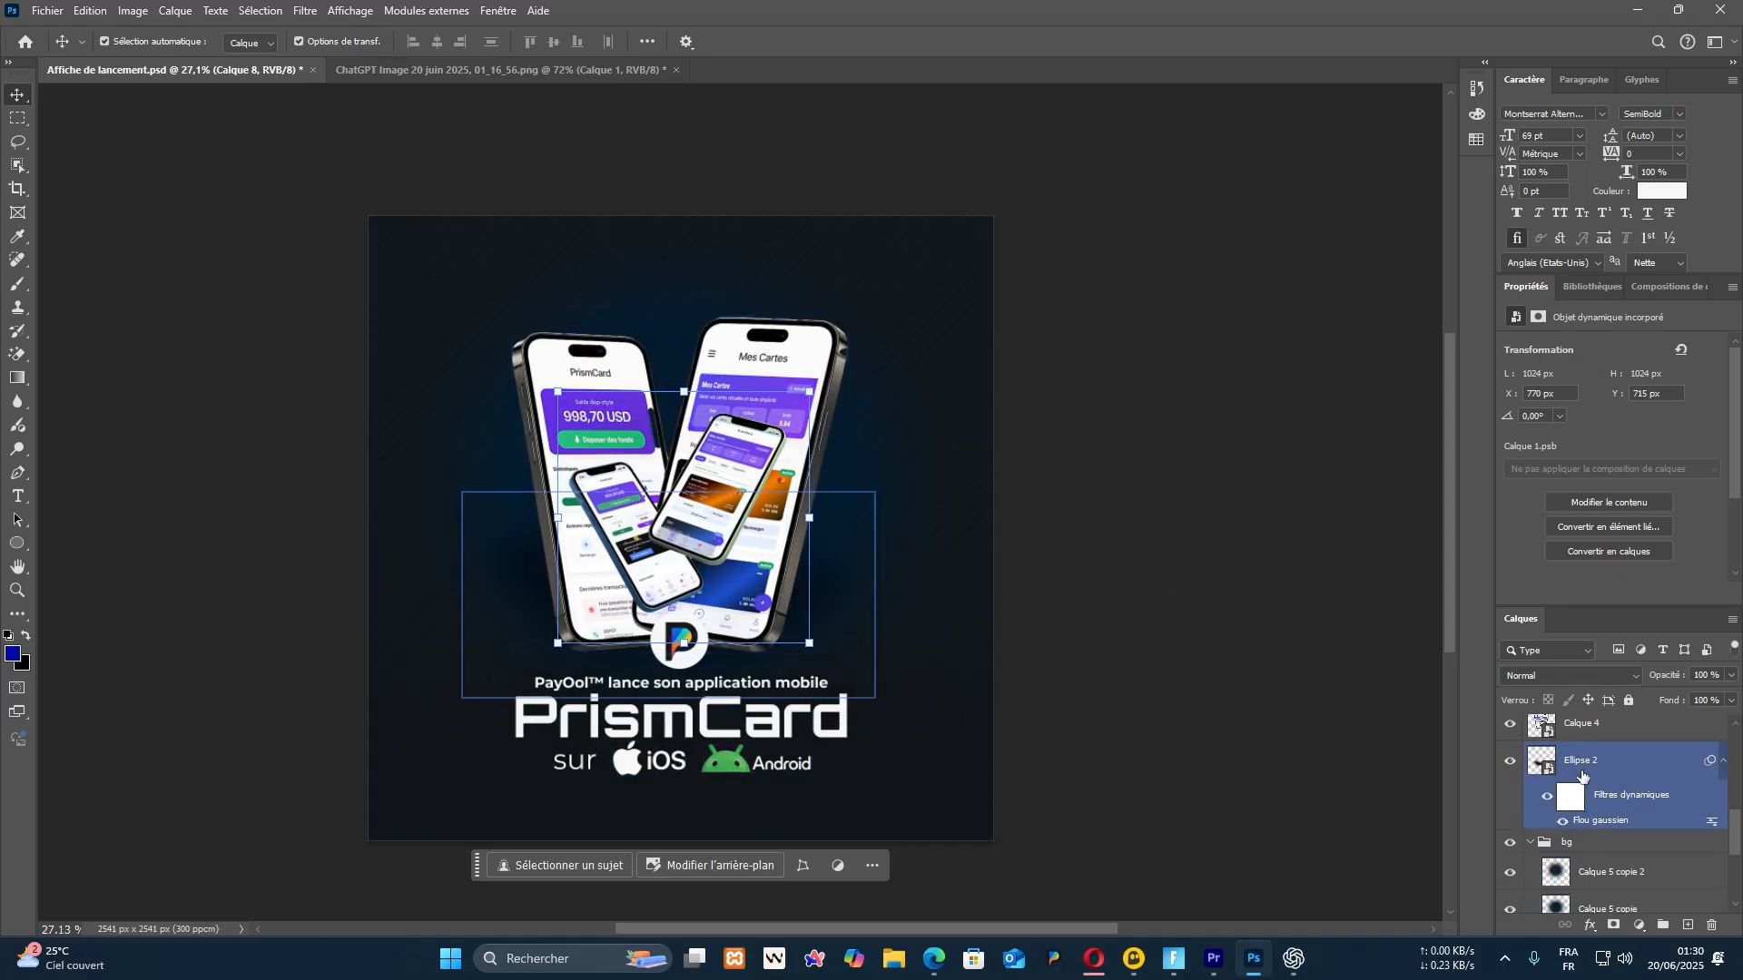
click(1511, 799)
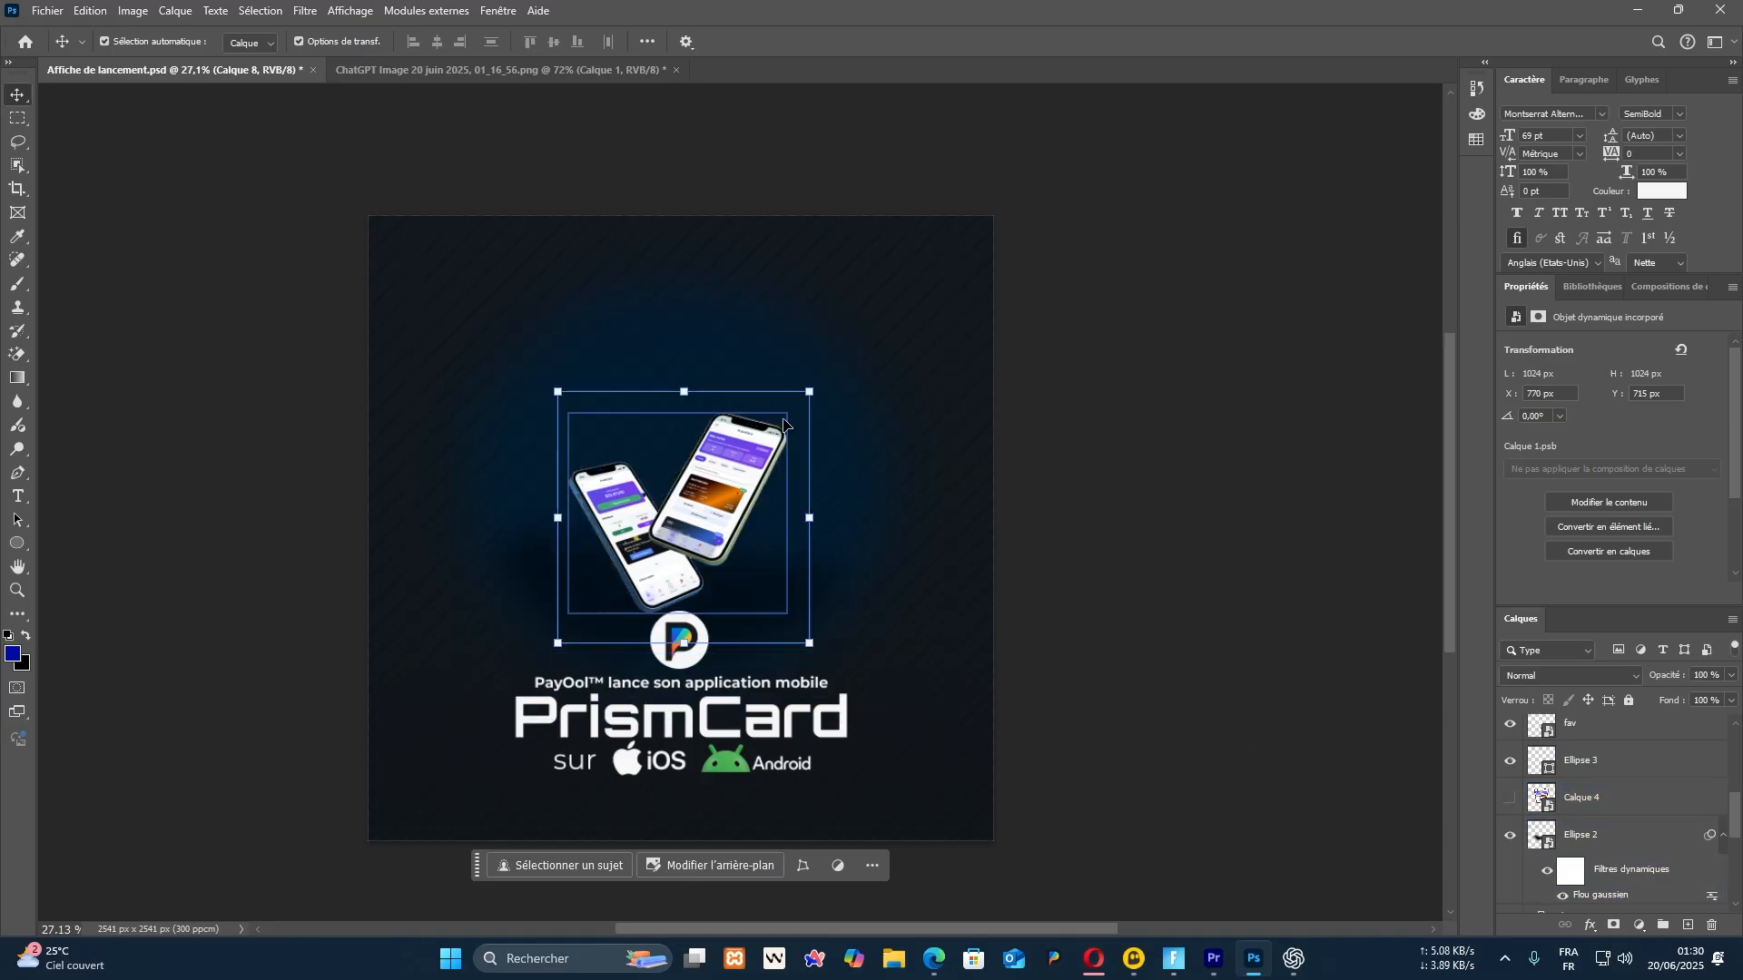
Scale the new phones from their centre to about 1816 × 1816 px and nudge them up to about Y 255 px
drag(809, 392, 951, 336)
click(1128, 363)
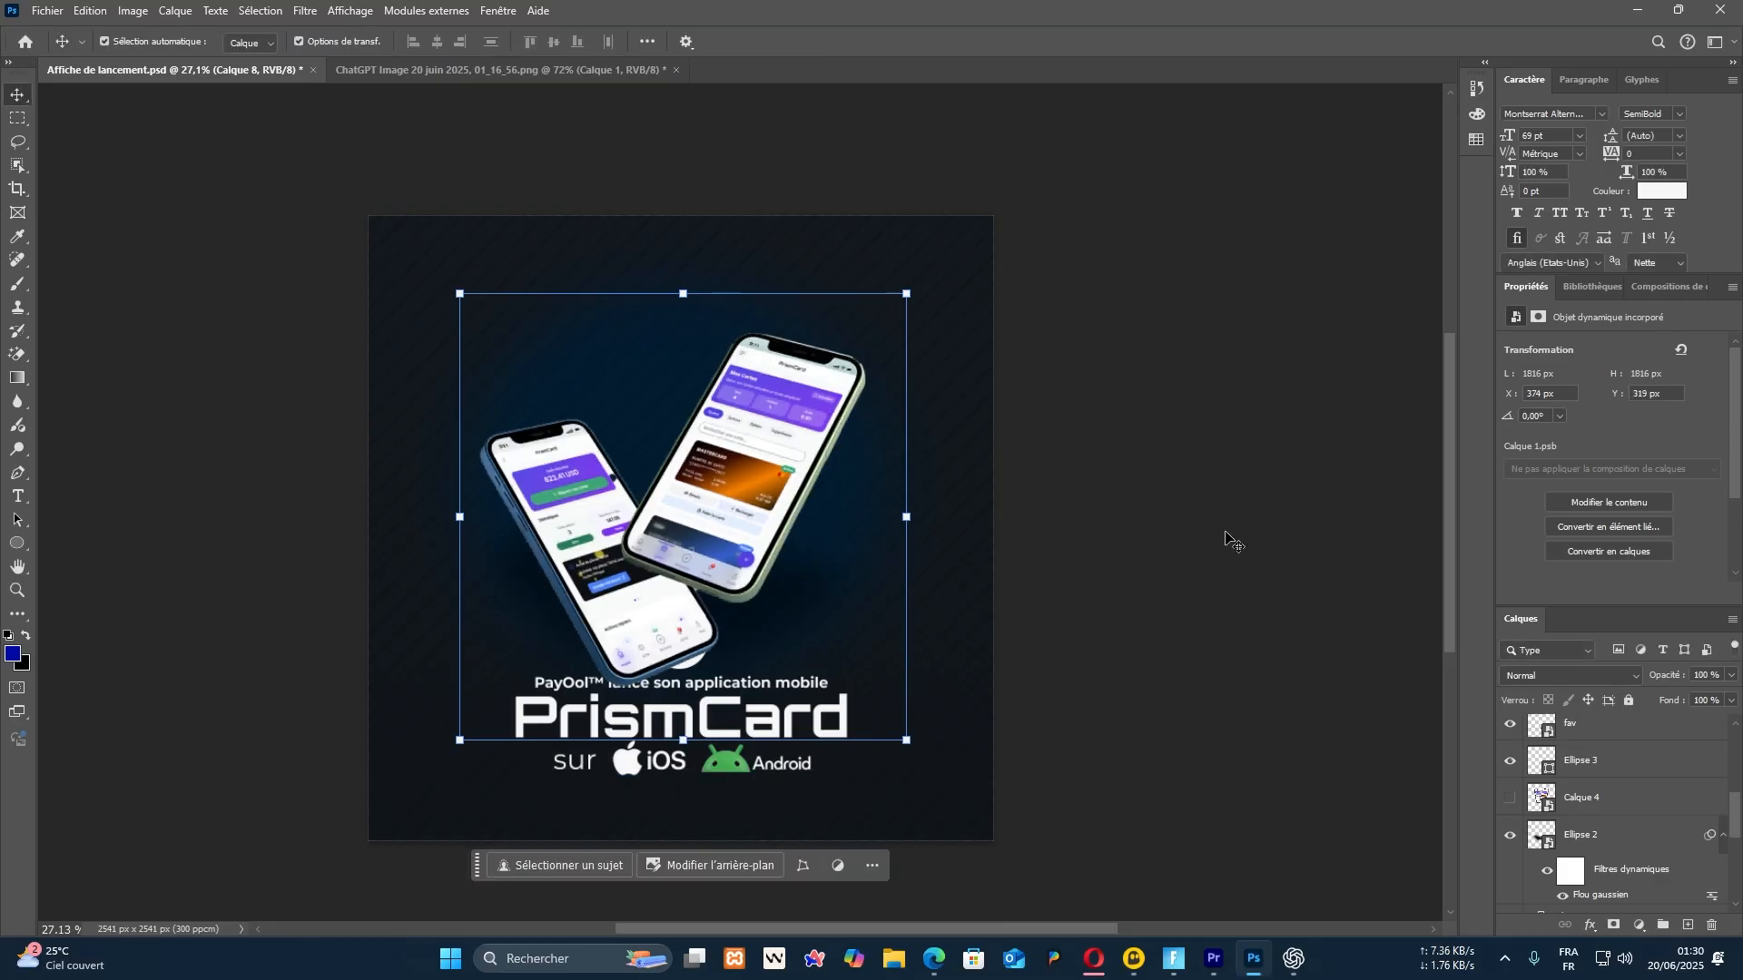
key(Up)
key(Up)
key(Up)
key(Up)
key(Up)
key(Up)
key(Up)
key(Up)
key(Up)
key(Up)
key(Up)
key(Up)
key(Up)
key(Up)
key(Up)
key(Up)
key(Up)
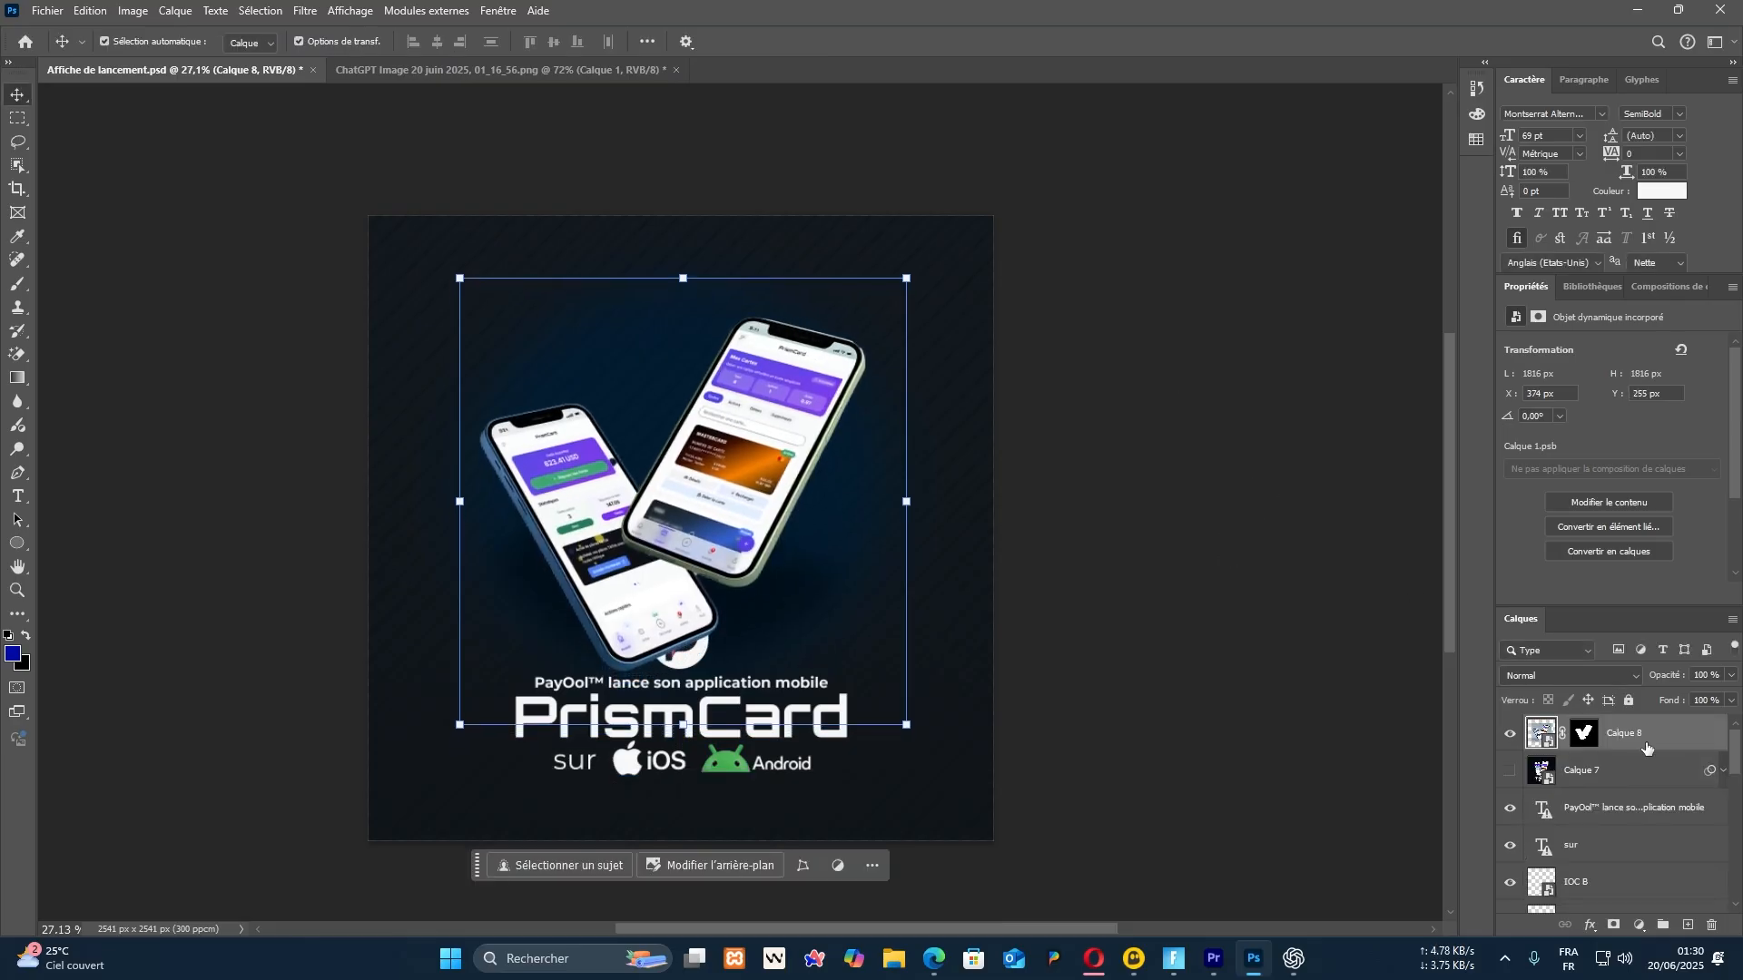
Move the new phones layer between Ellipse 3 and Calque 4, behind the round logo, and nudge the phones slightly higher
drag(1639, 742, 1639, 790)
click(1094, 553)
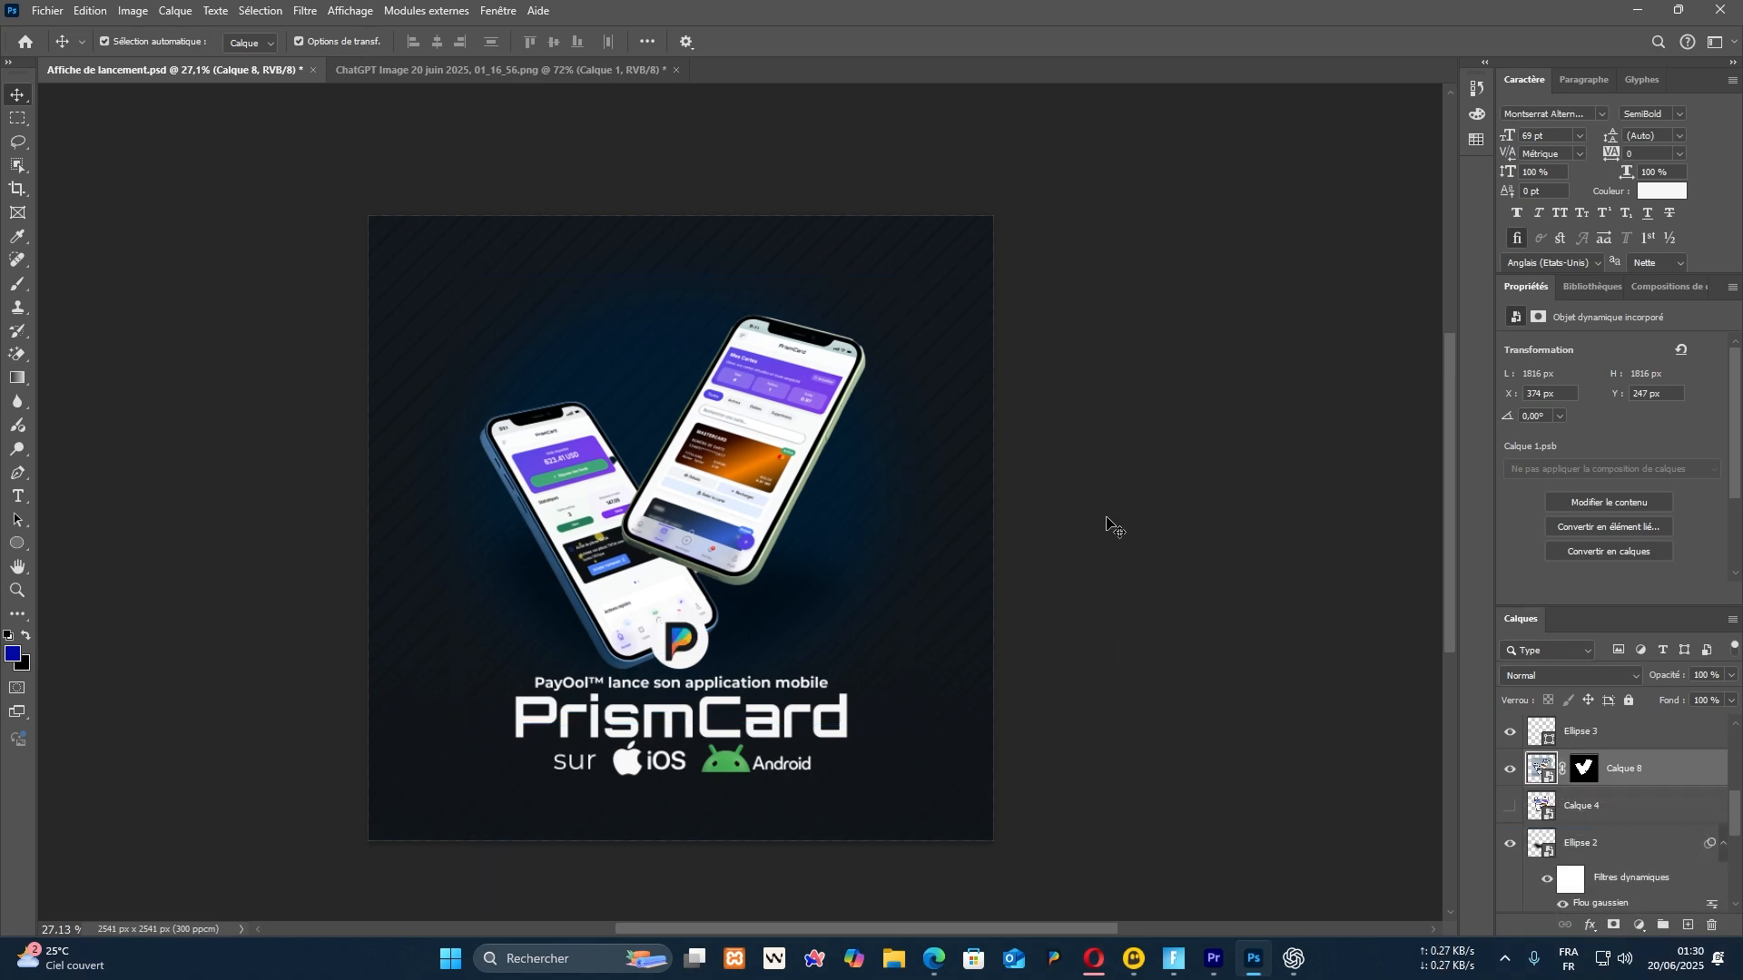
click(717, 442)
click(1217, 509)
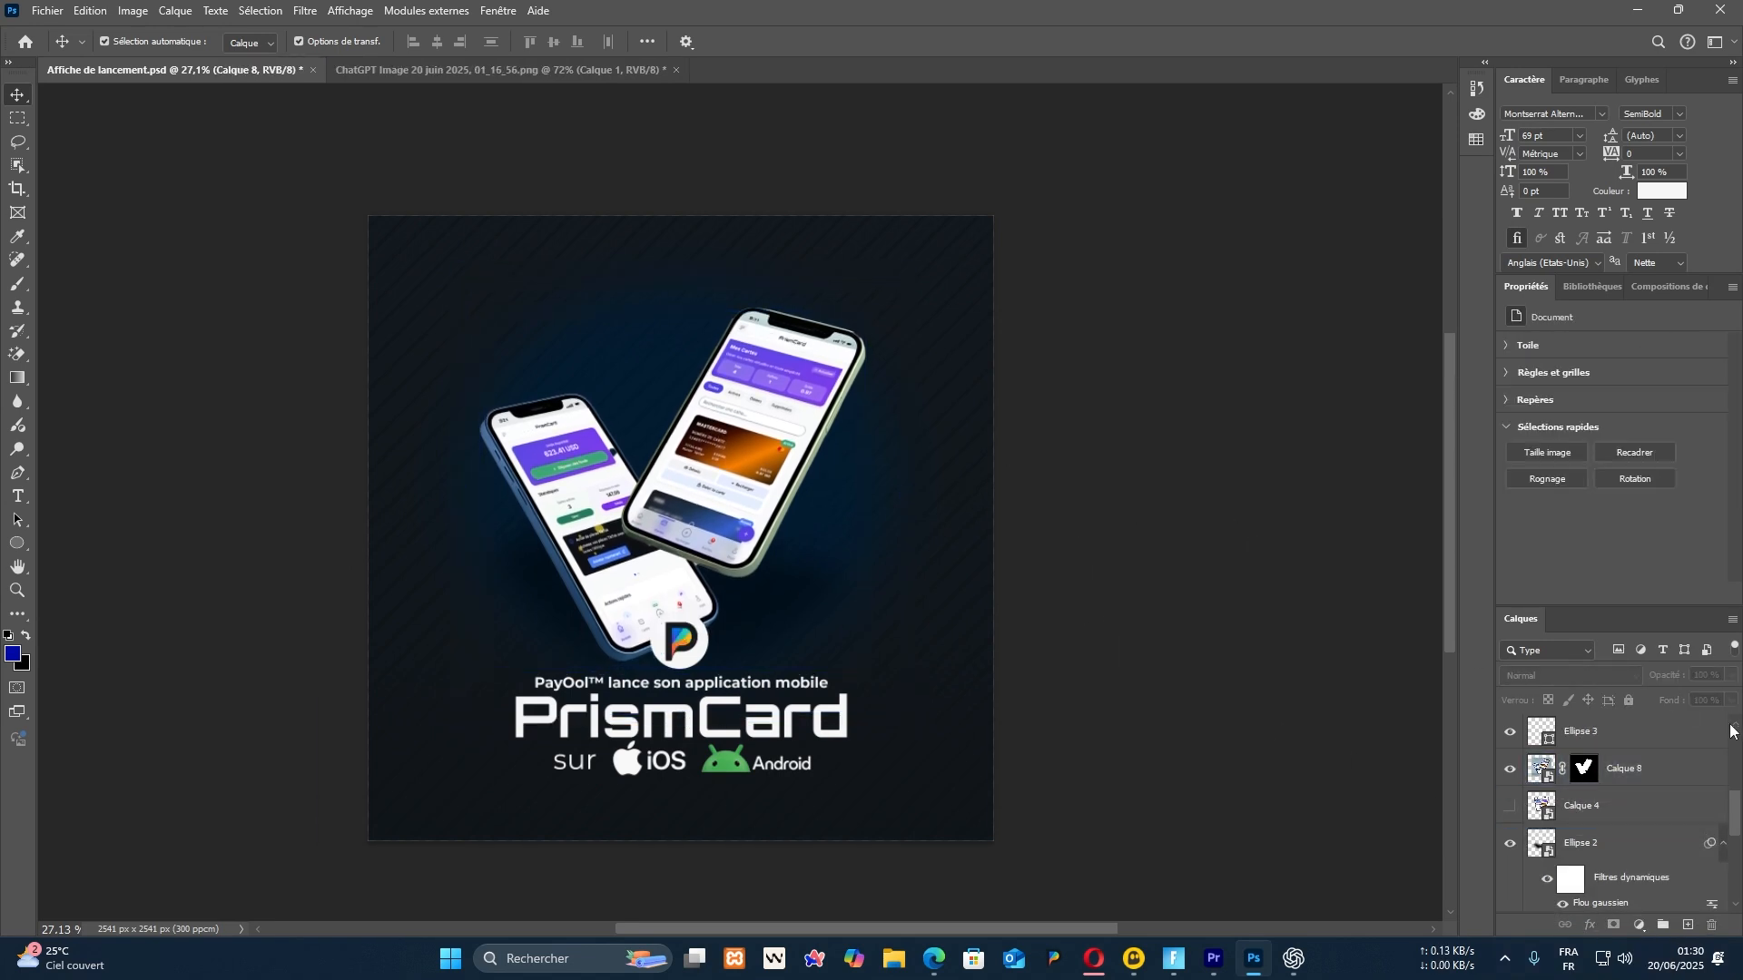
Stamp all visible poster layers into a new layer directly above the "PayOol™ lance son application mobile" text and convert it to a smart object
scroll(1669, 782, up, 7)
click(1669, 781)
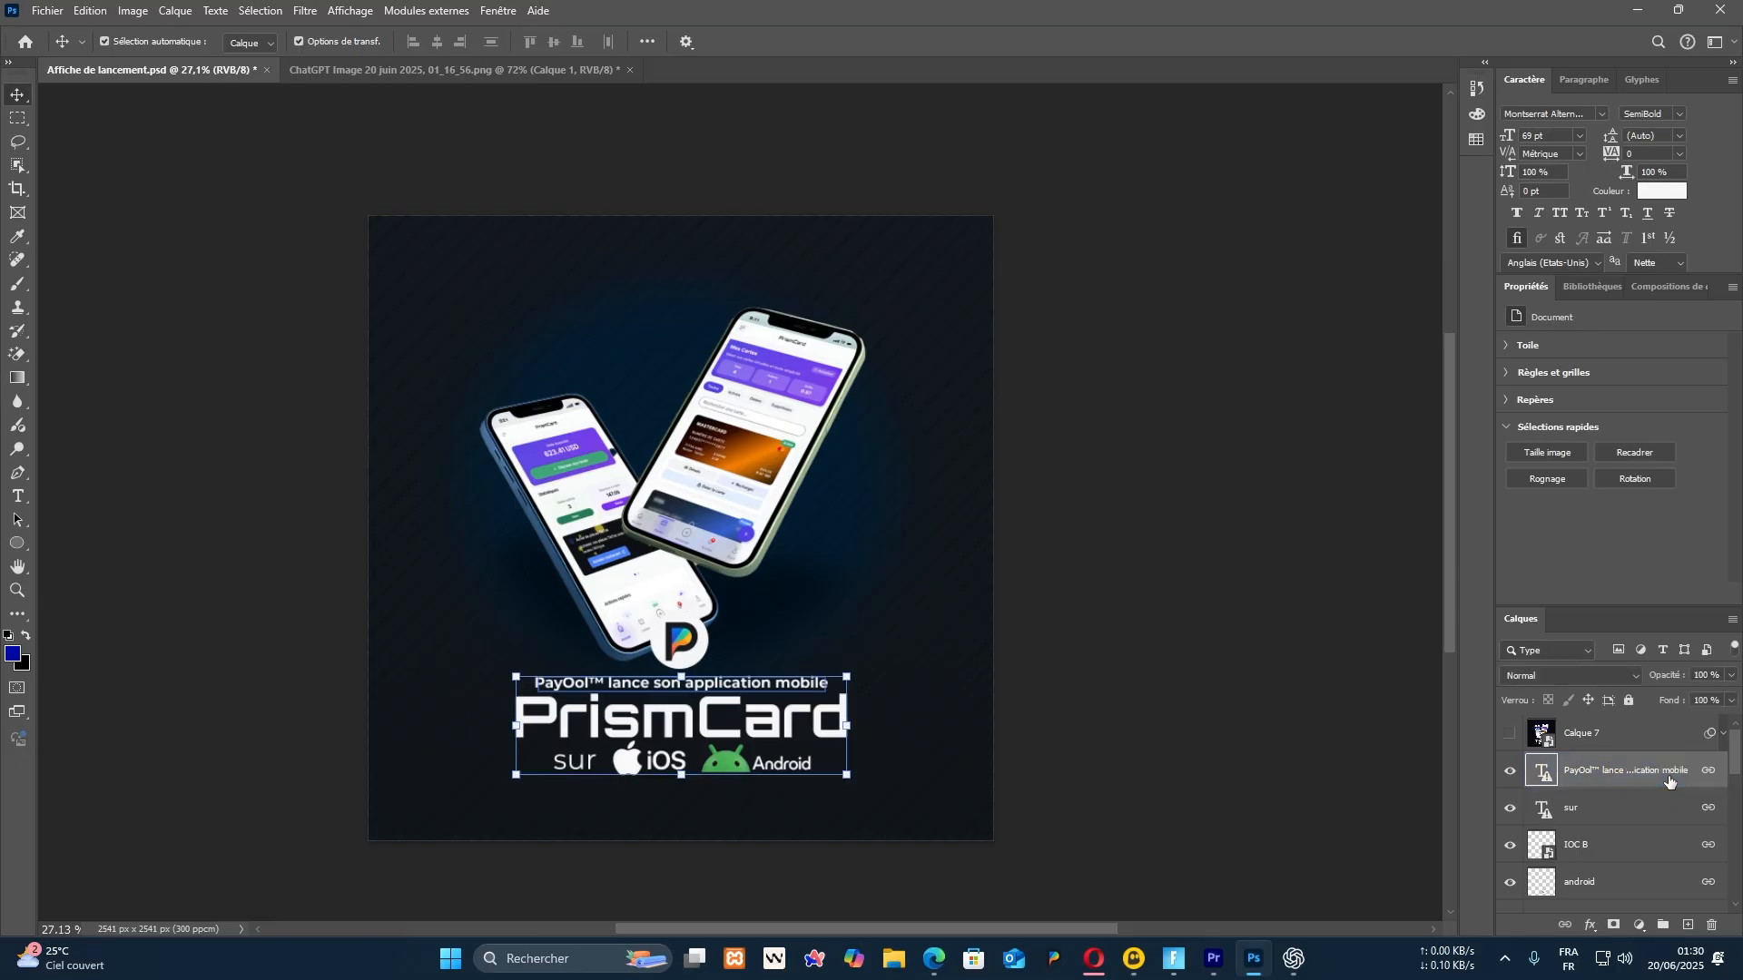
key(ctrl+shift+alt+e)
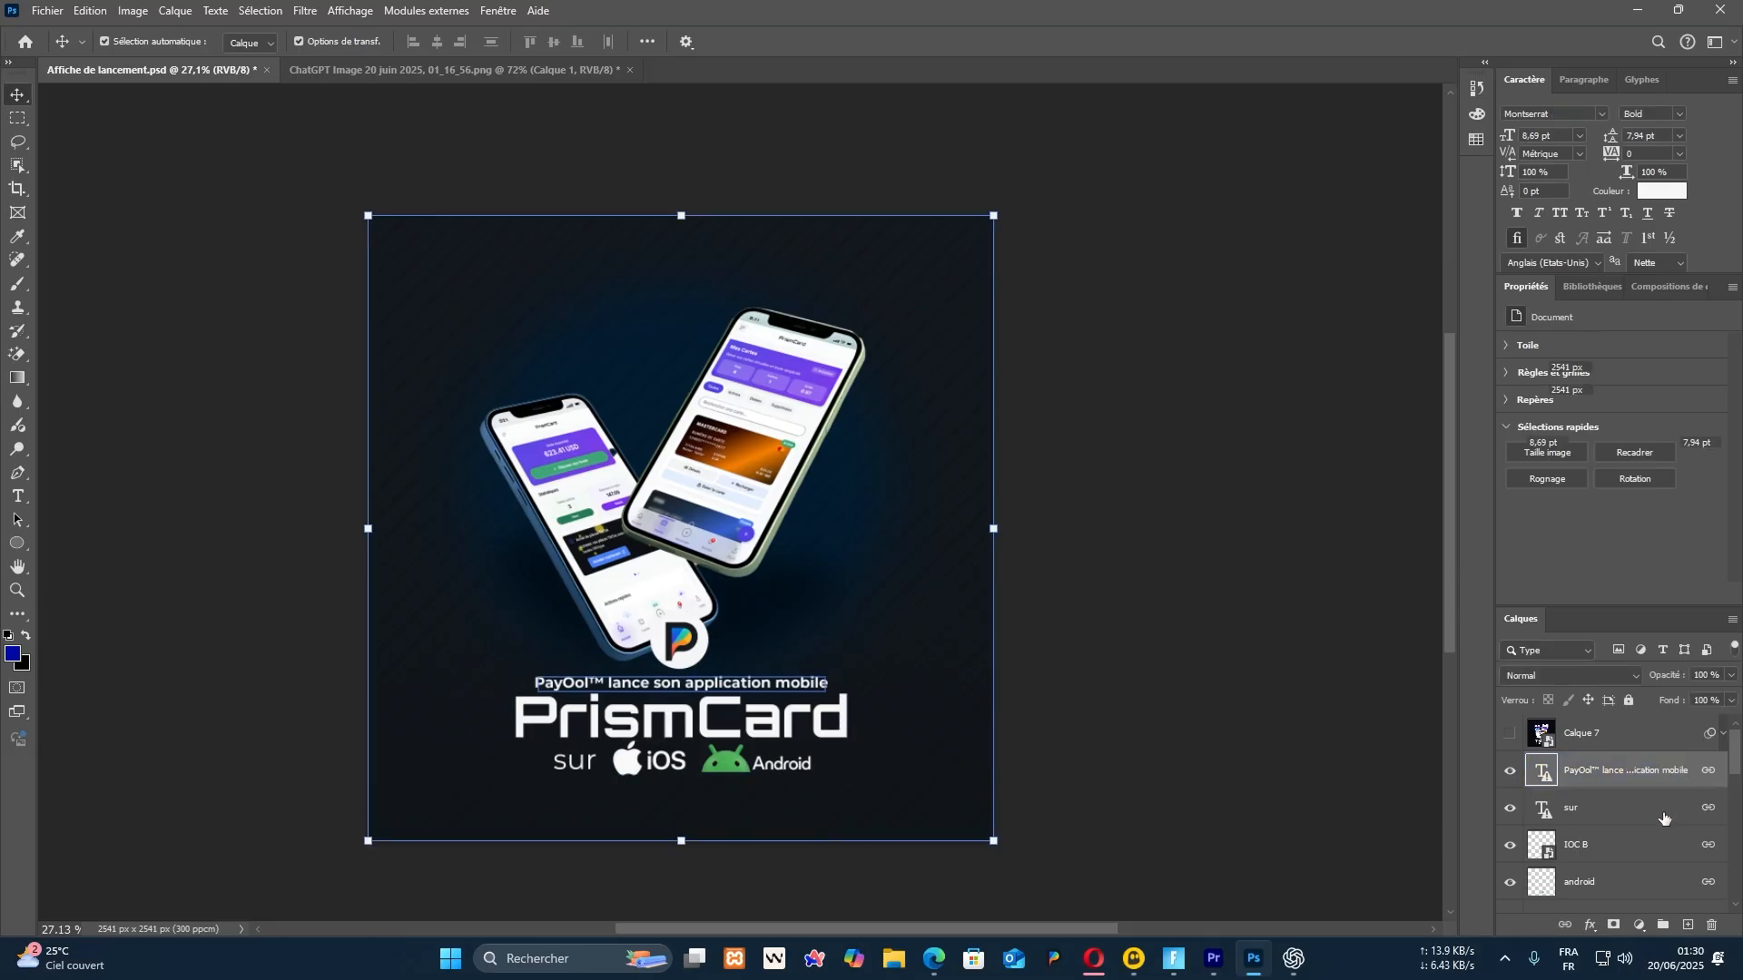
right_click(1634, 775)
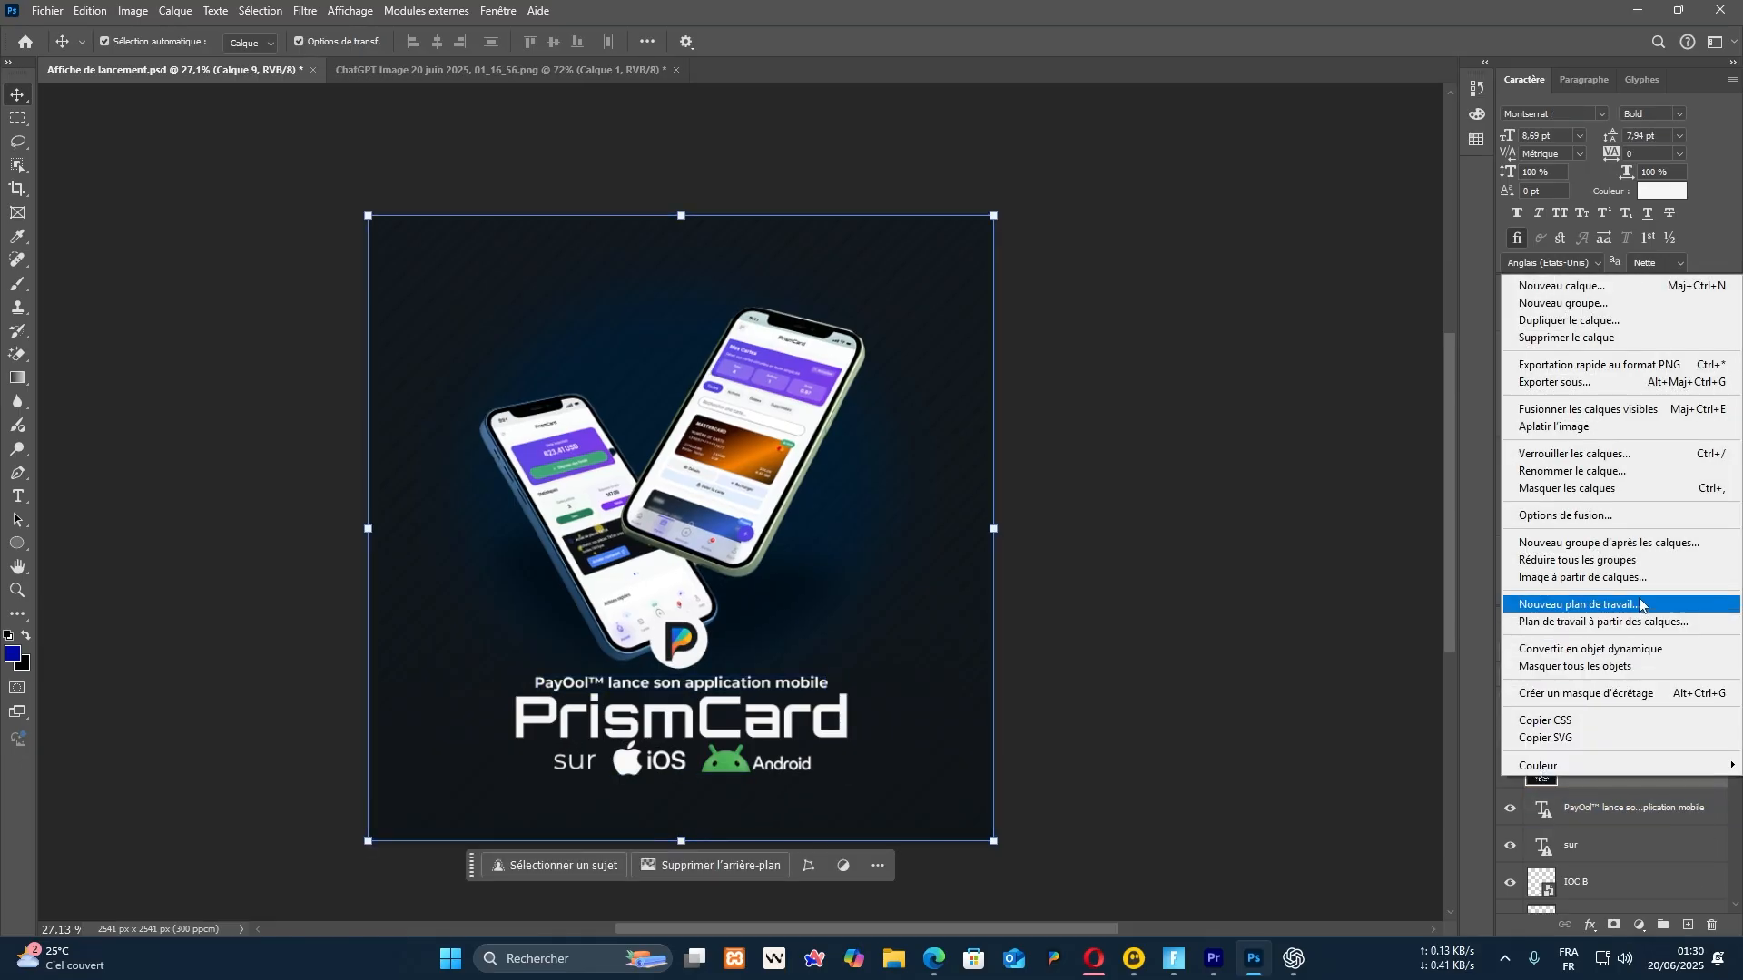
click(1624, 649)
Move the Camera Raw smart filter from Calque 7 to the stamped Calque 9 layer and inspect the graded poster
click(1722, 735)
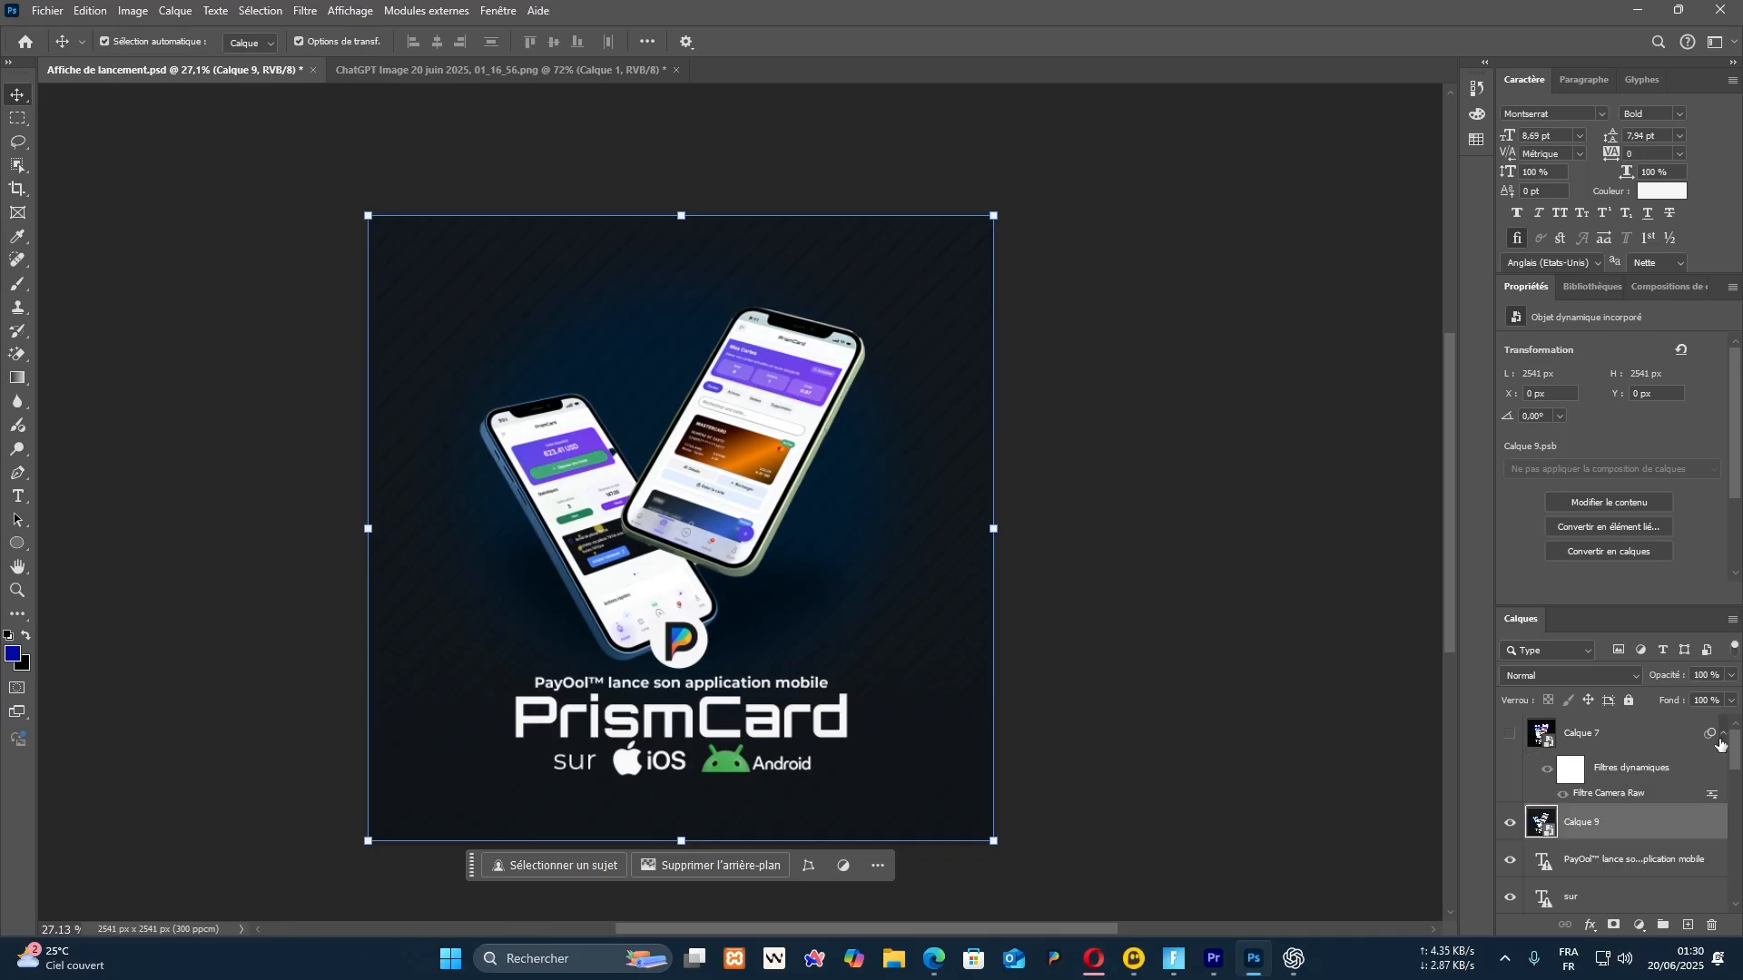
key(space)
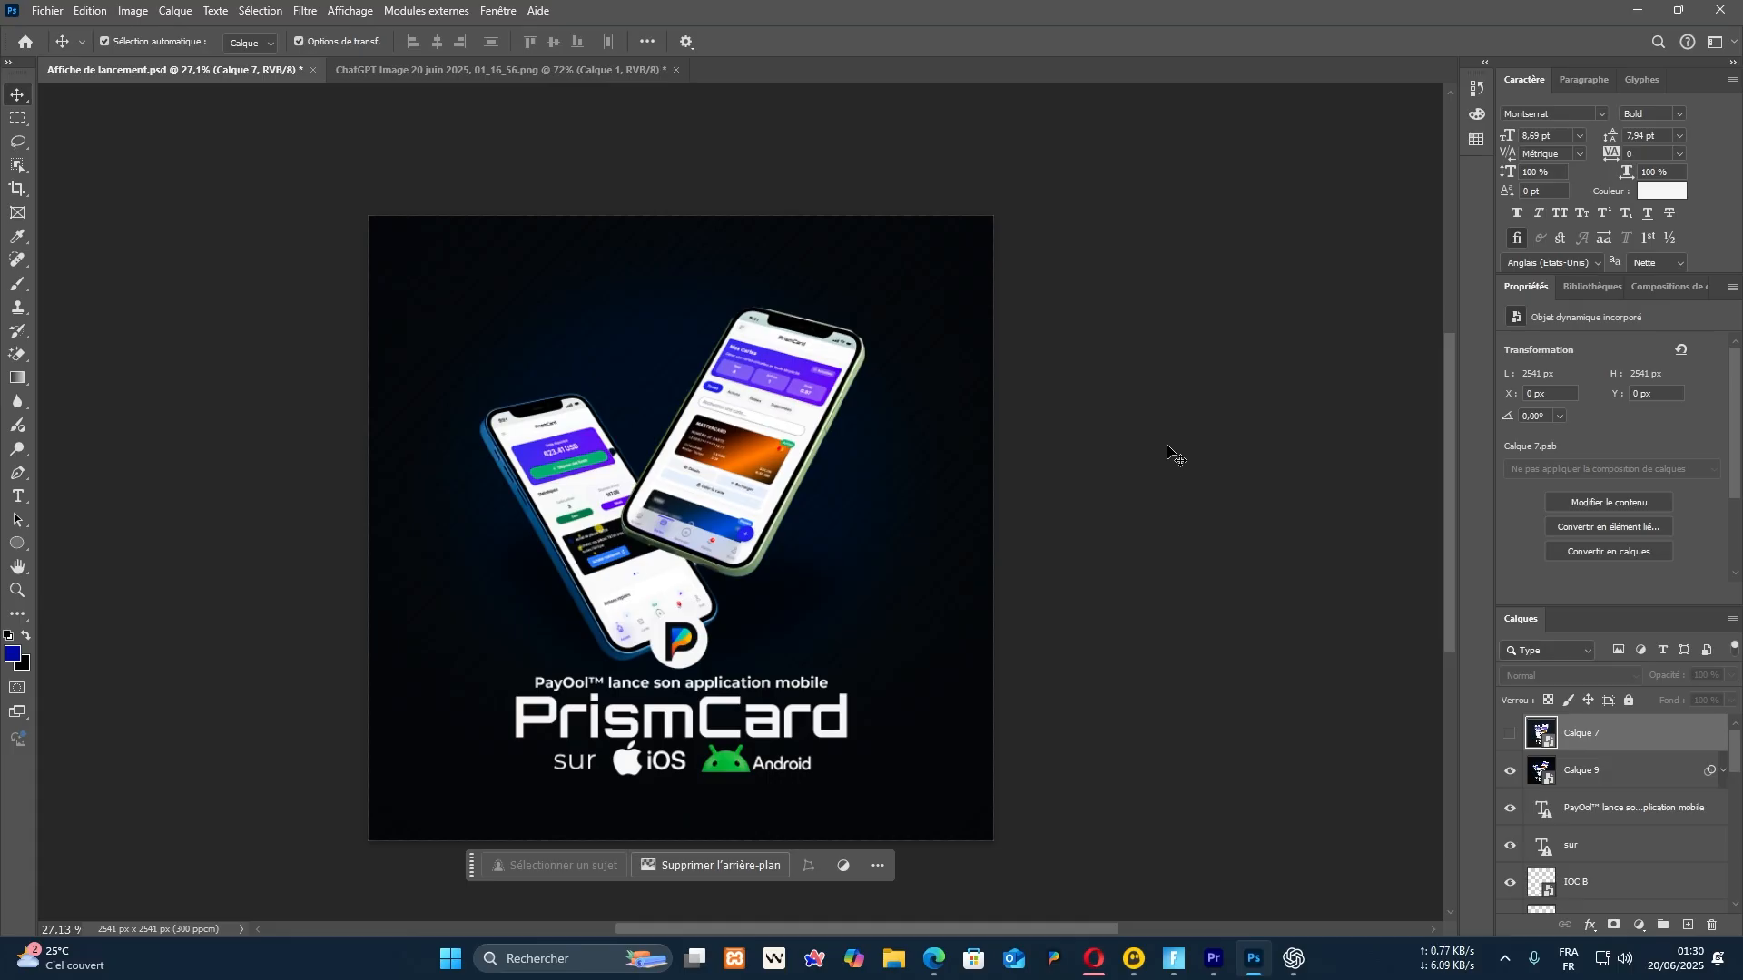
scroll(713, 472, up, 8)
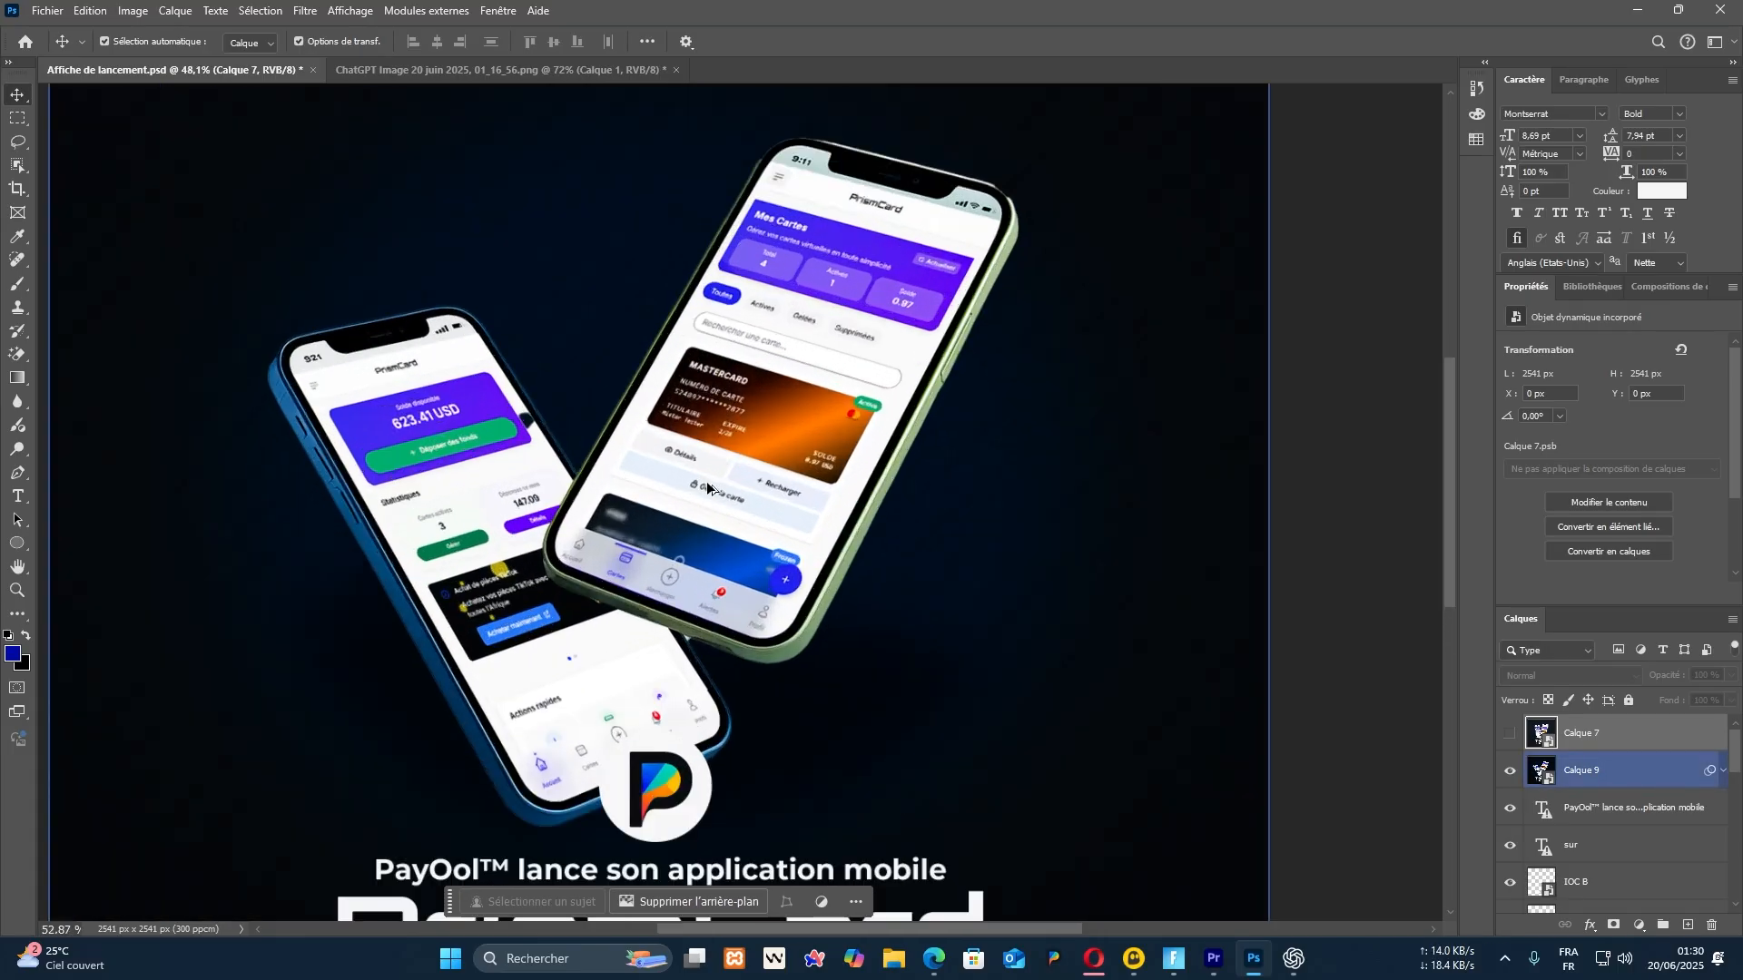
scroll(870, 442, down, 4)
scroll(872, 429, down, 4)
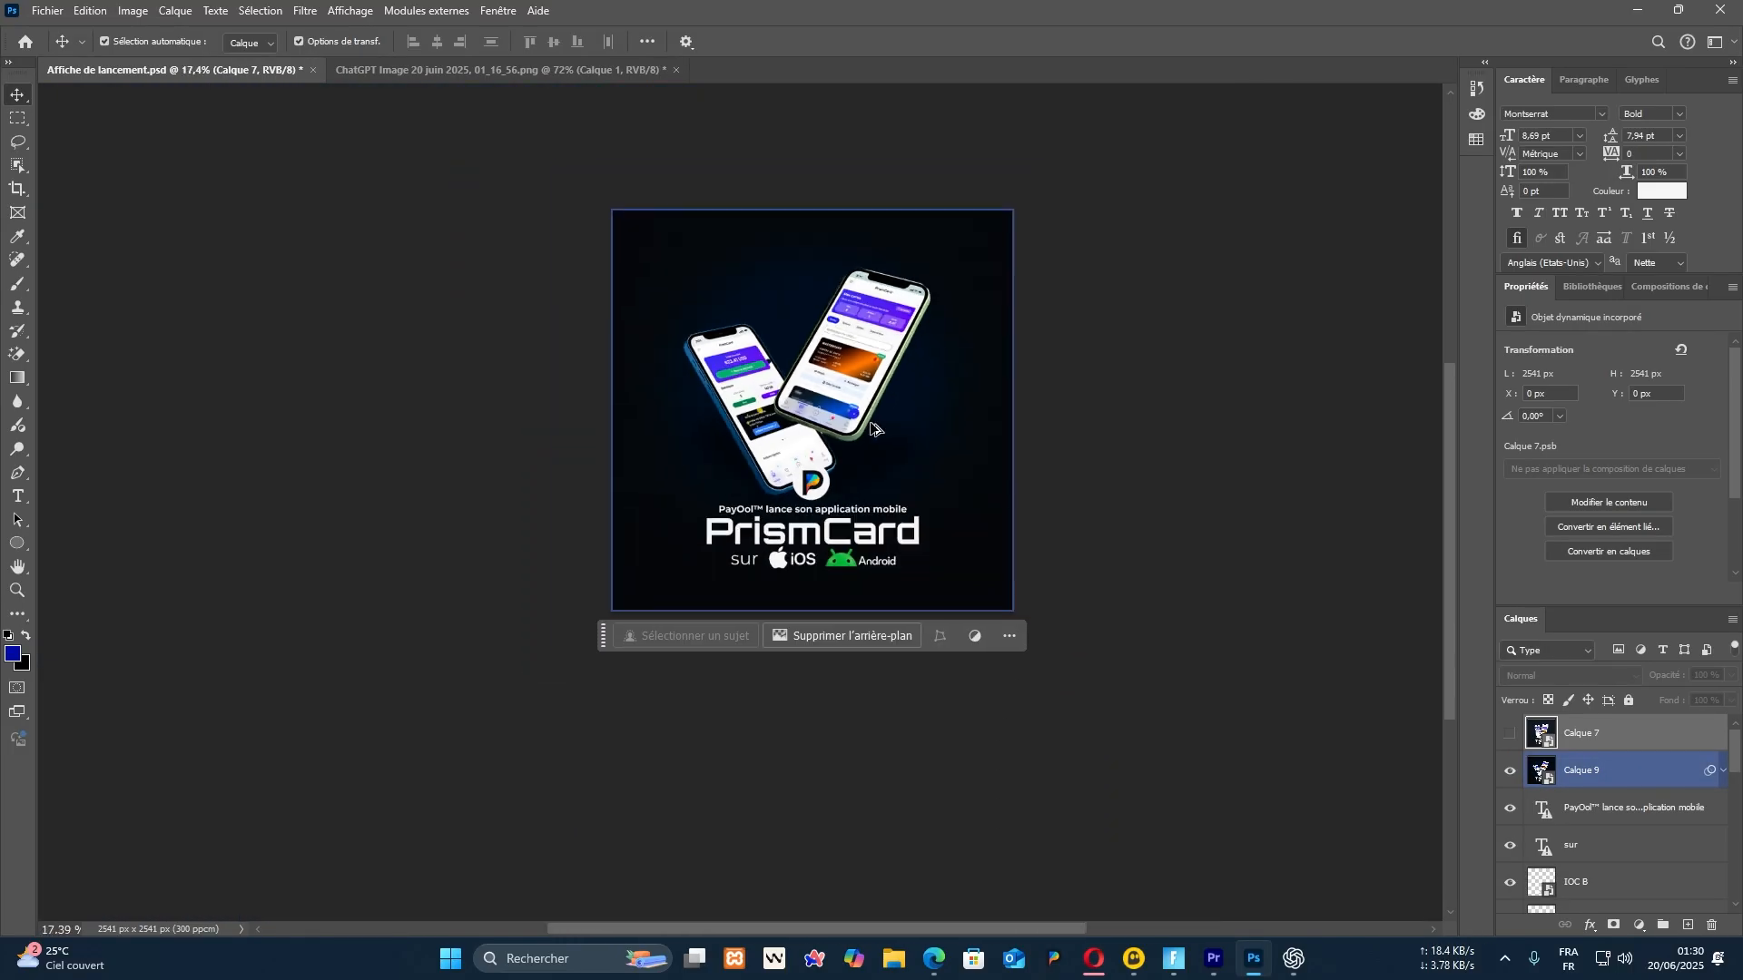
scroll(874, 432, up, 4)
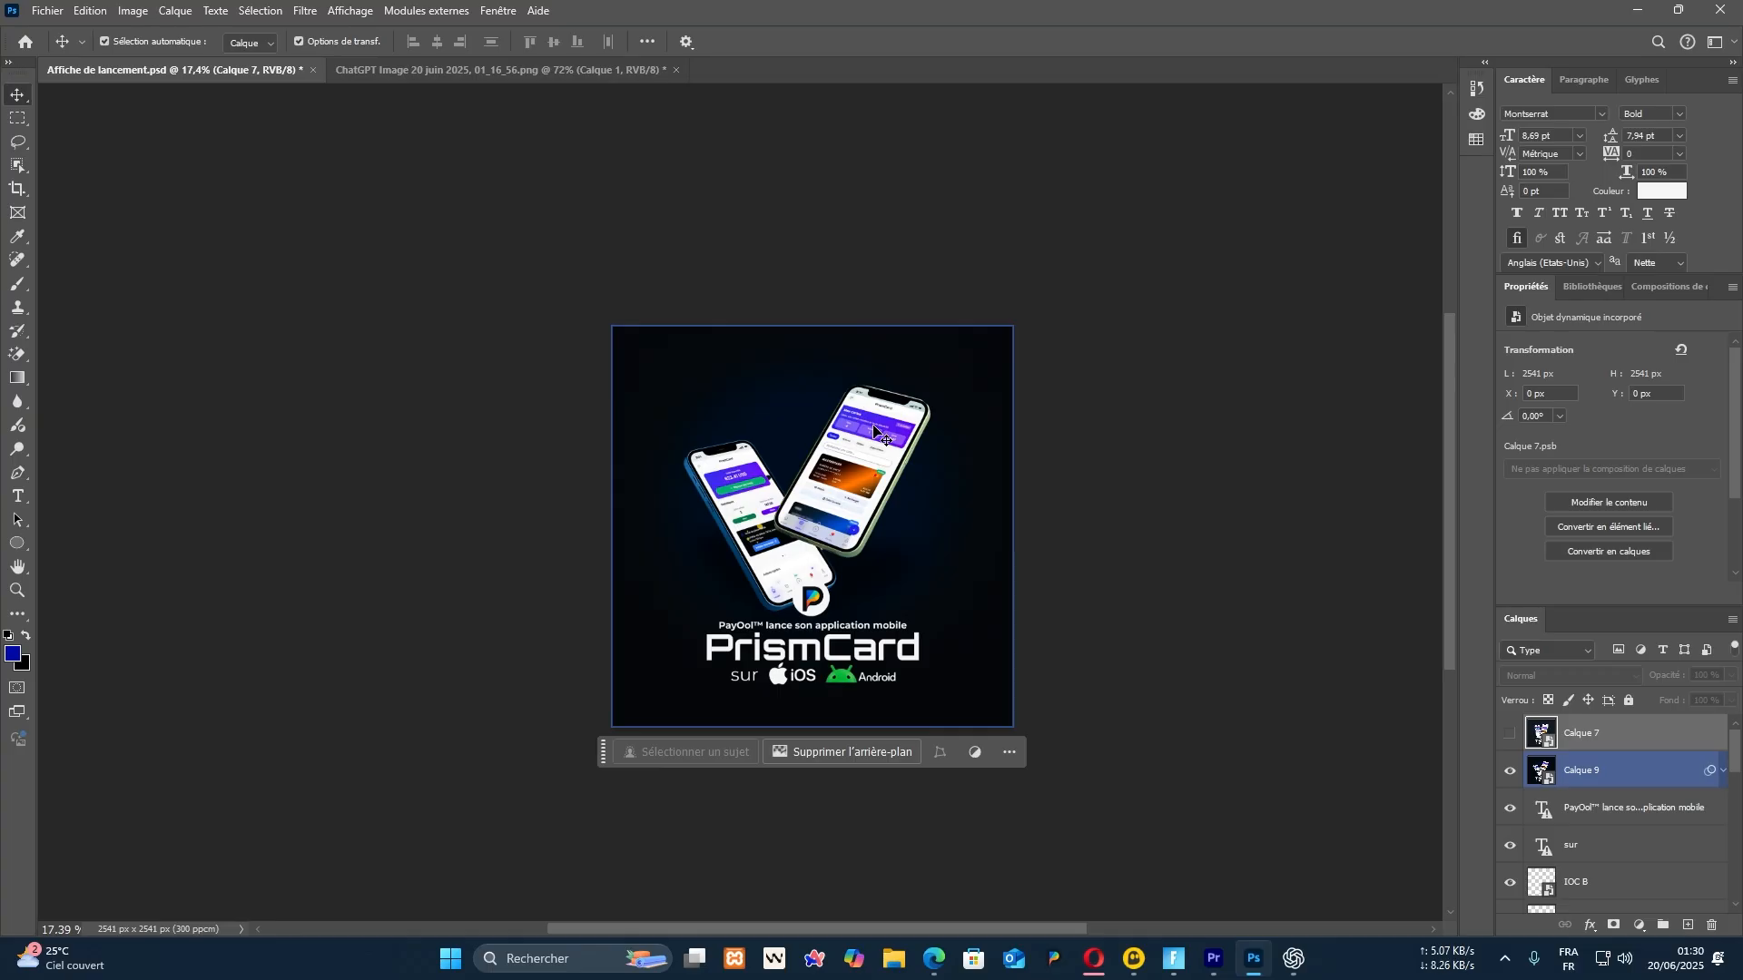